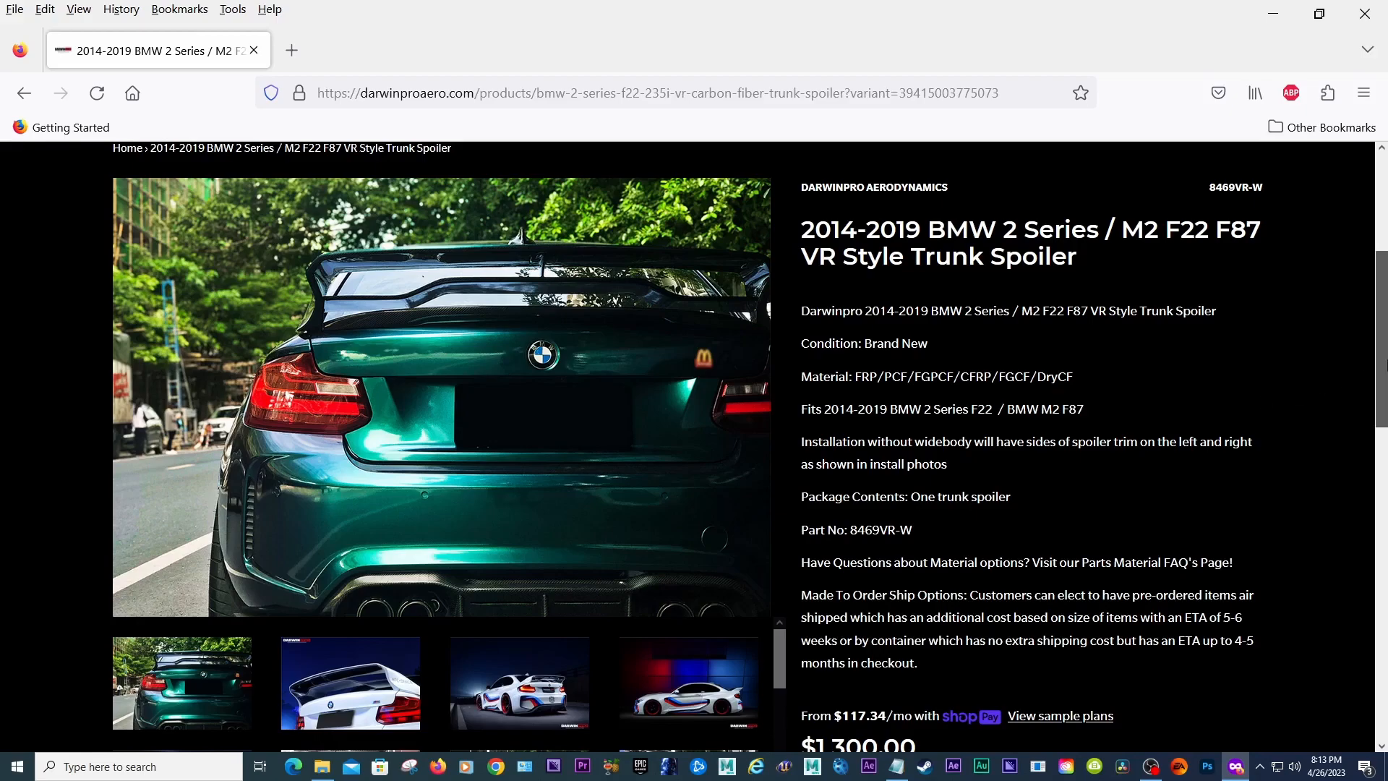
Step: Examine the VR Style Trunk Spoiler product page and view the first gallery photos of the spoiler
scroll(1139, 445, down, 2)
scroll(1385, 412, down, 1)
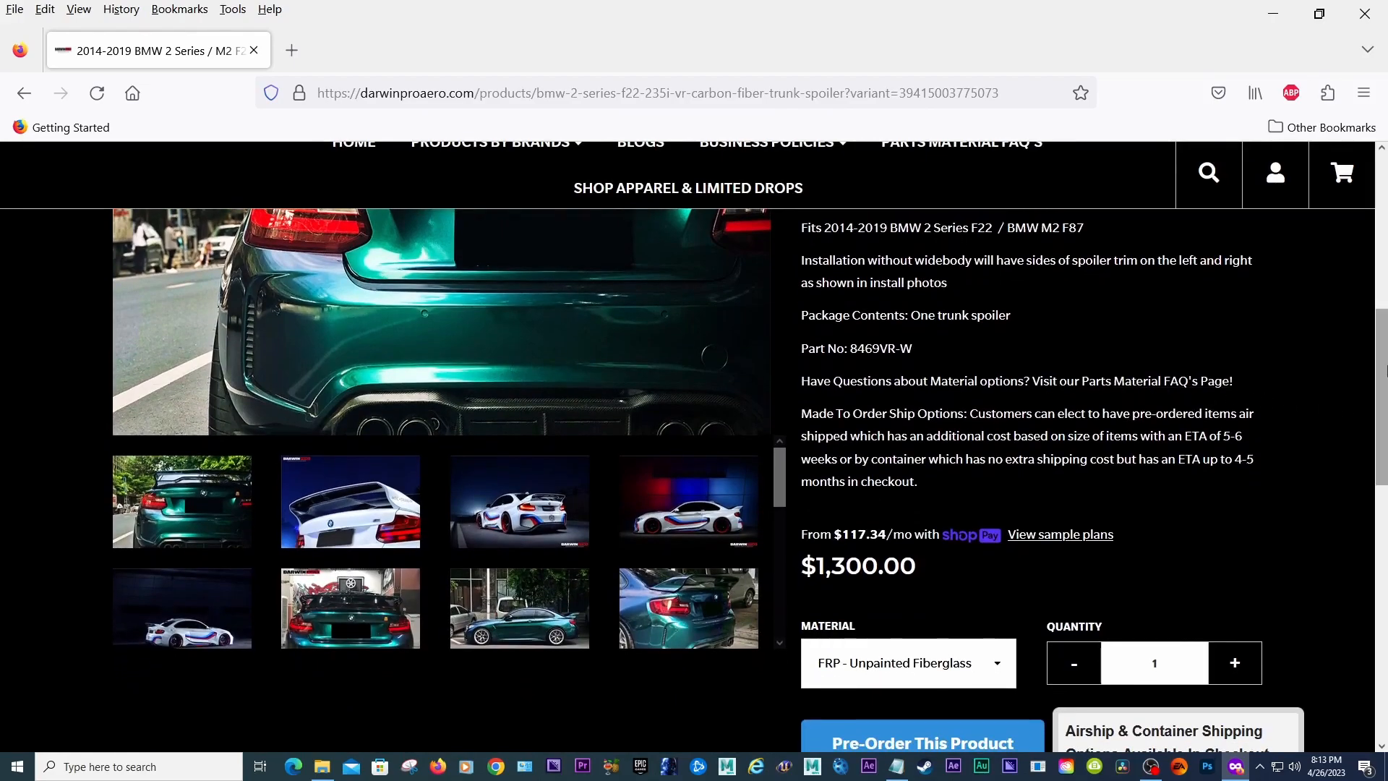
scroll(1385, 323, up, 3)
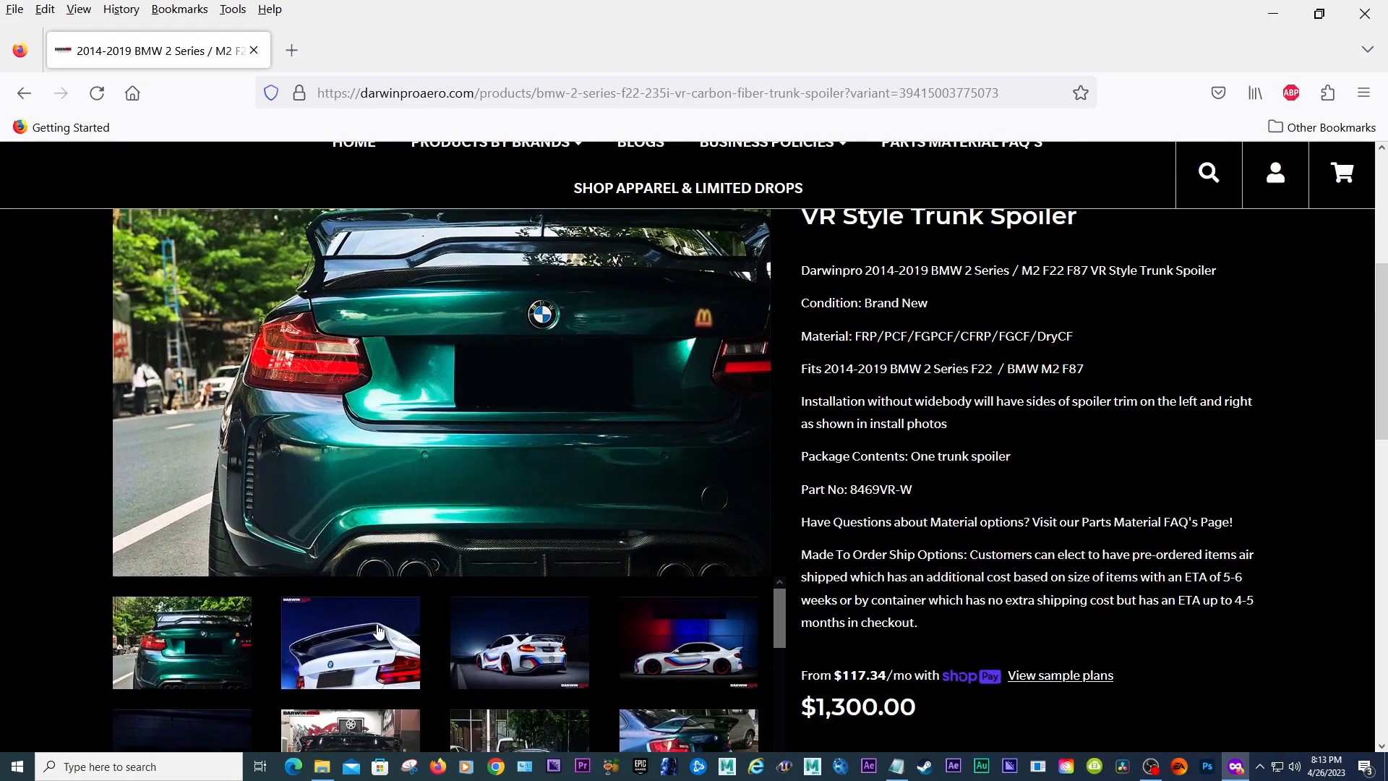
click(379, 631)
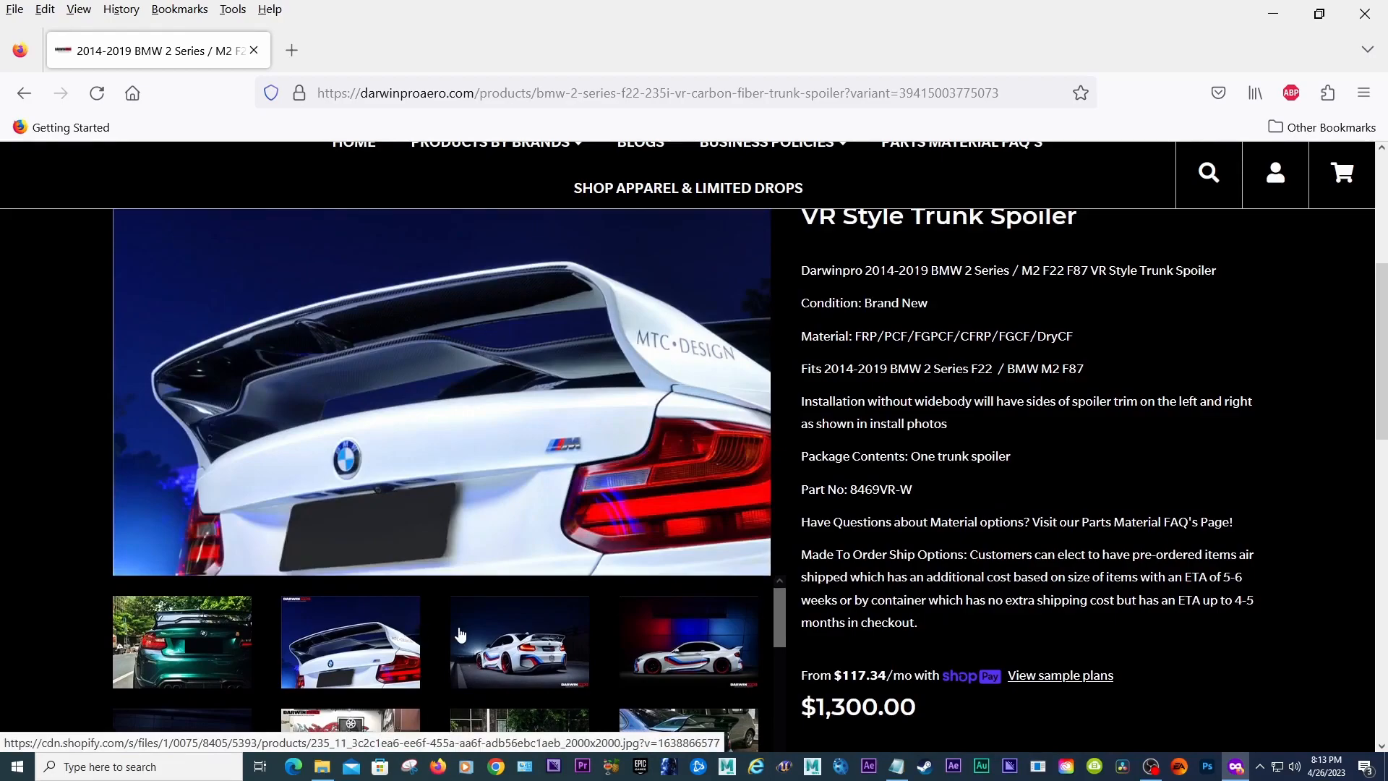
click(564, 646)
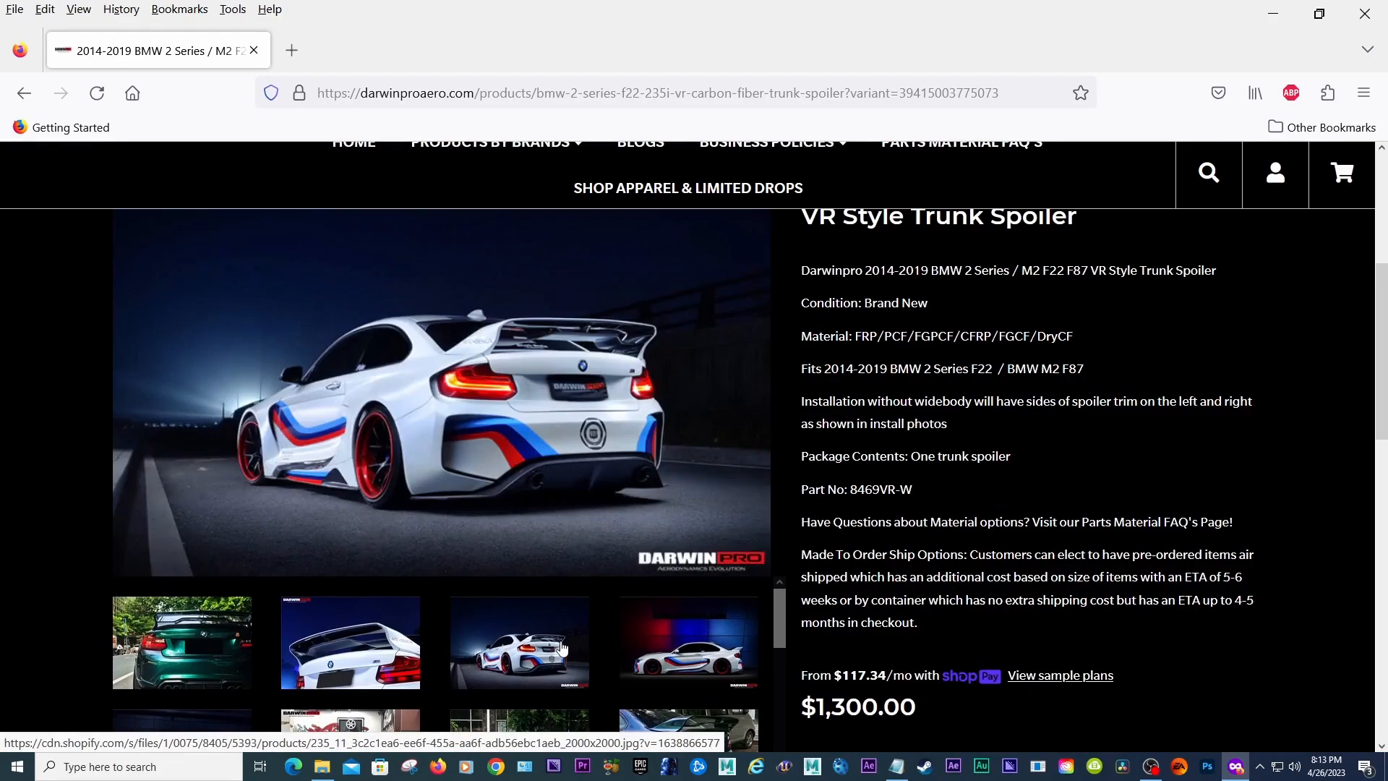
click(700, 631)
Step: Scroll through the product gallery and view the green M2 photos of the installed spoiler
drag(1384, 323, 1385, 359)
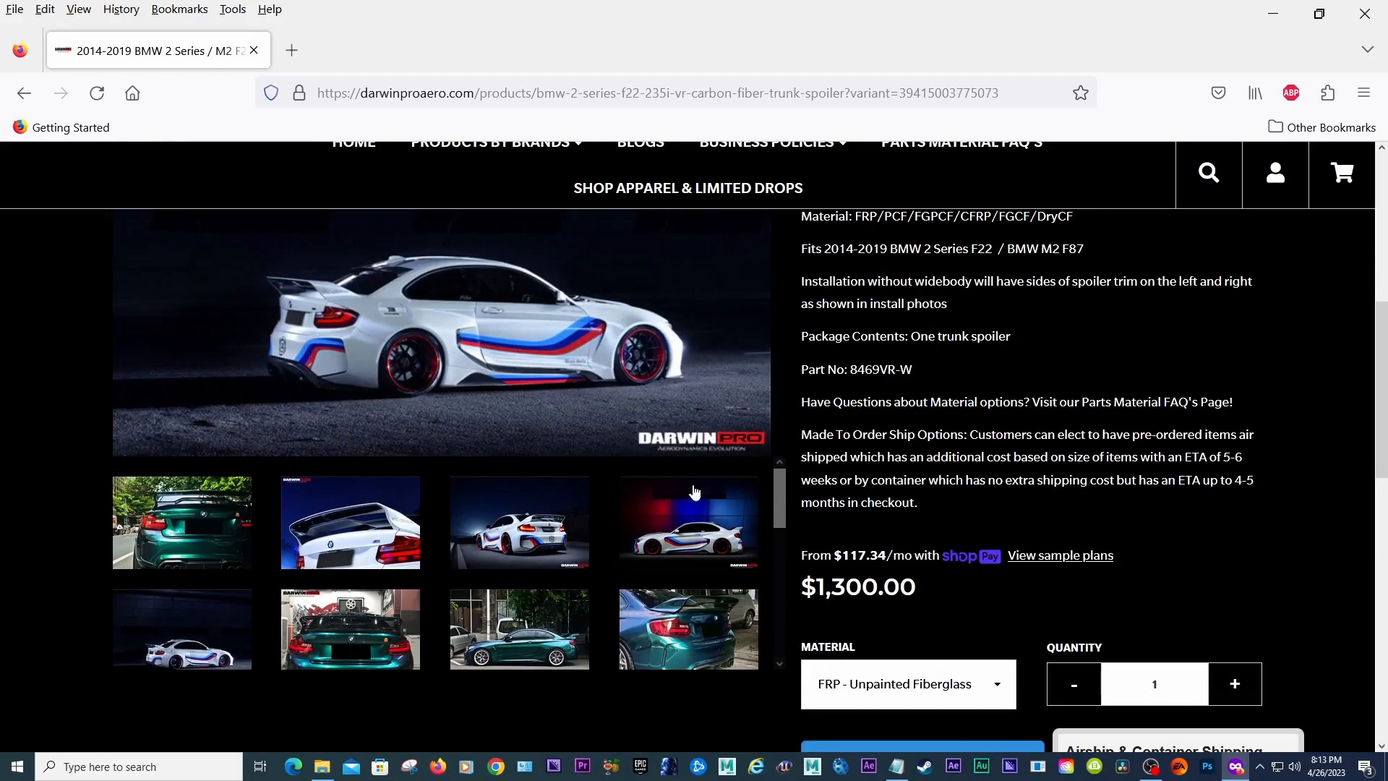
drag(775, 502, 769, 535)
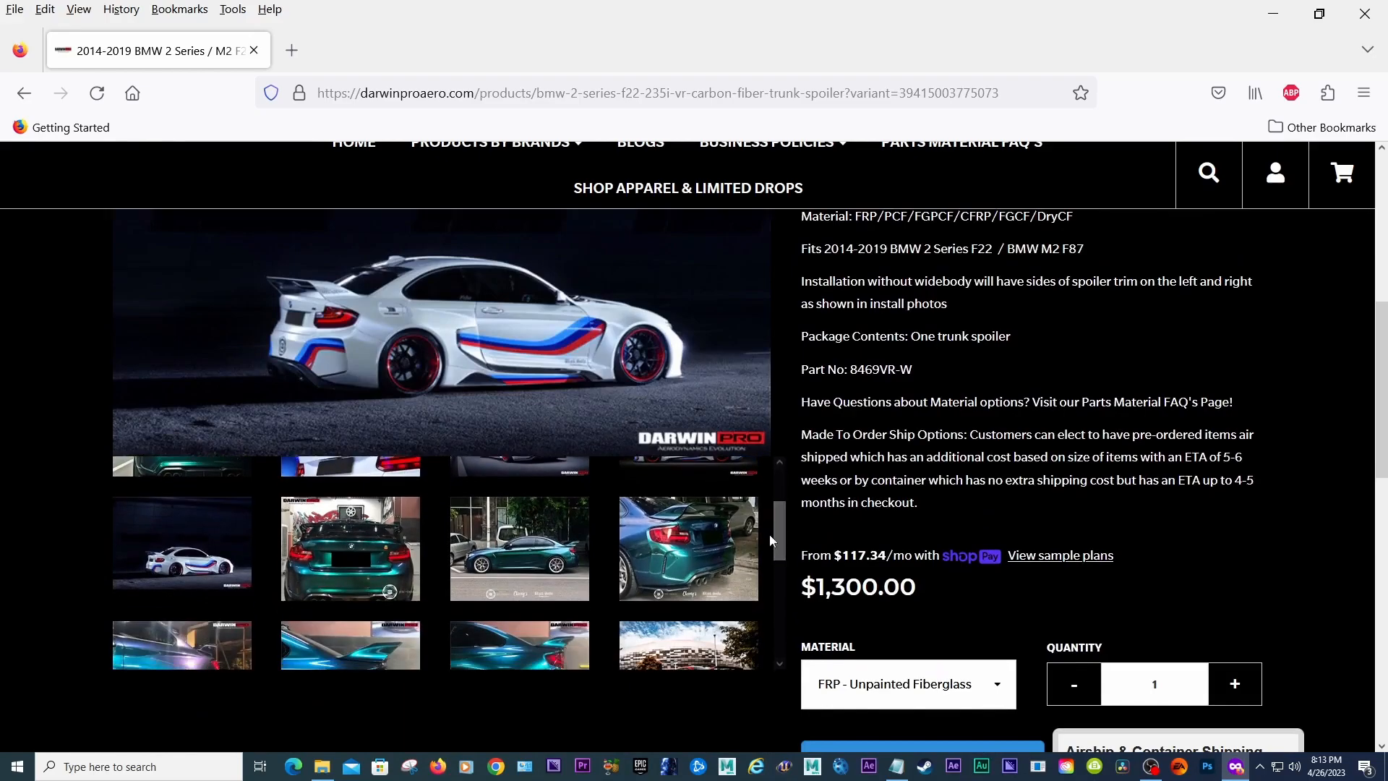
click(382, 543)
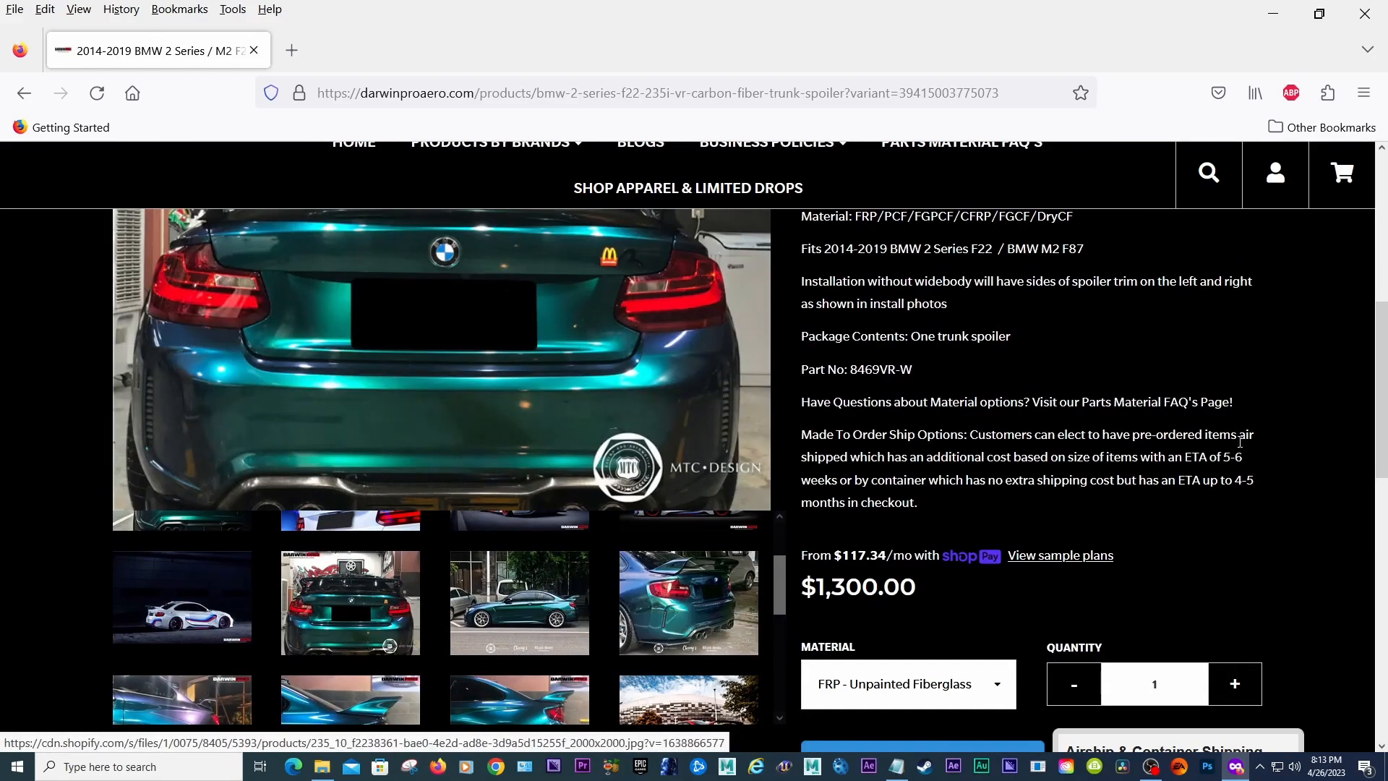
scroll(1239, 441, up, 3)
scroll(1229, 445, down, 4)
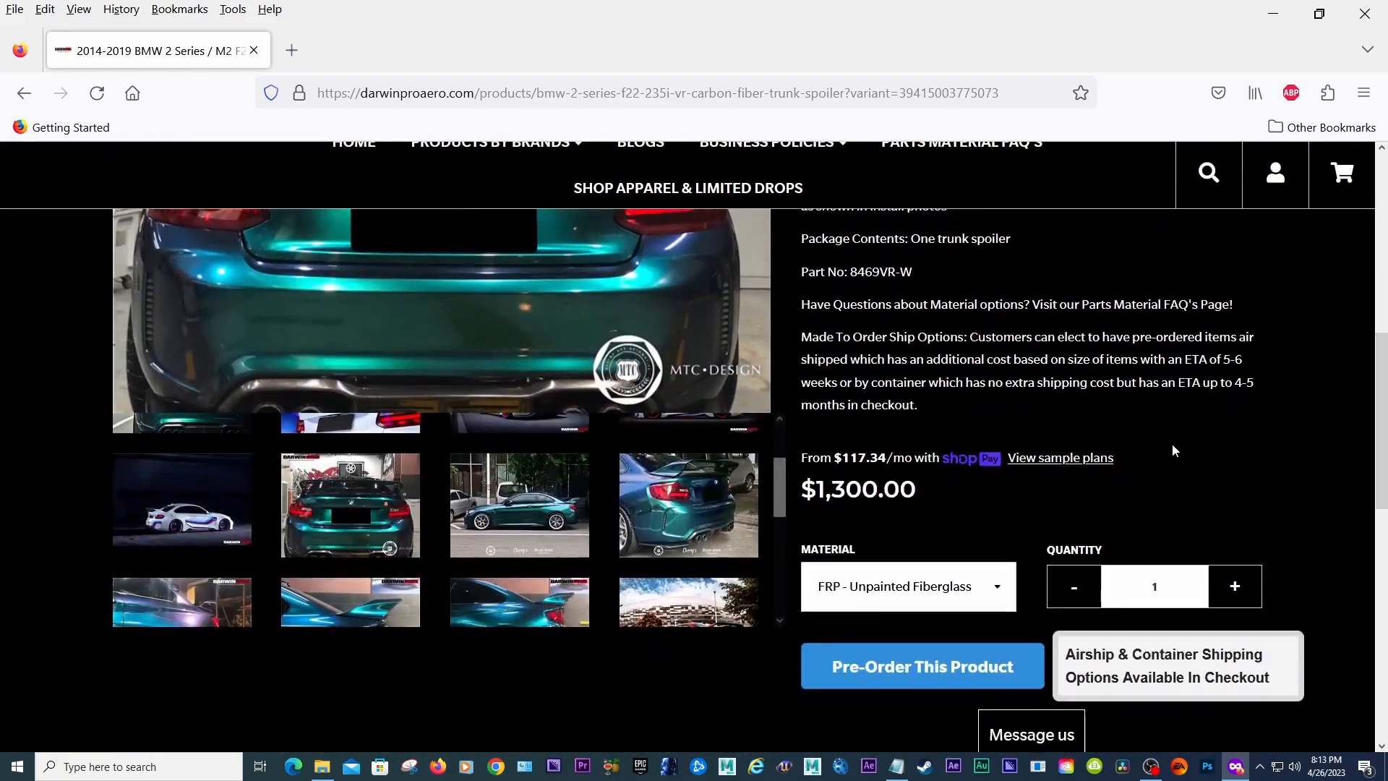
click(557, 524)
scroll(556, 524, up, 3)
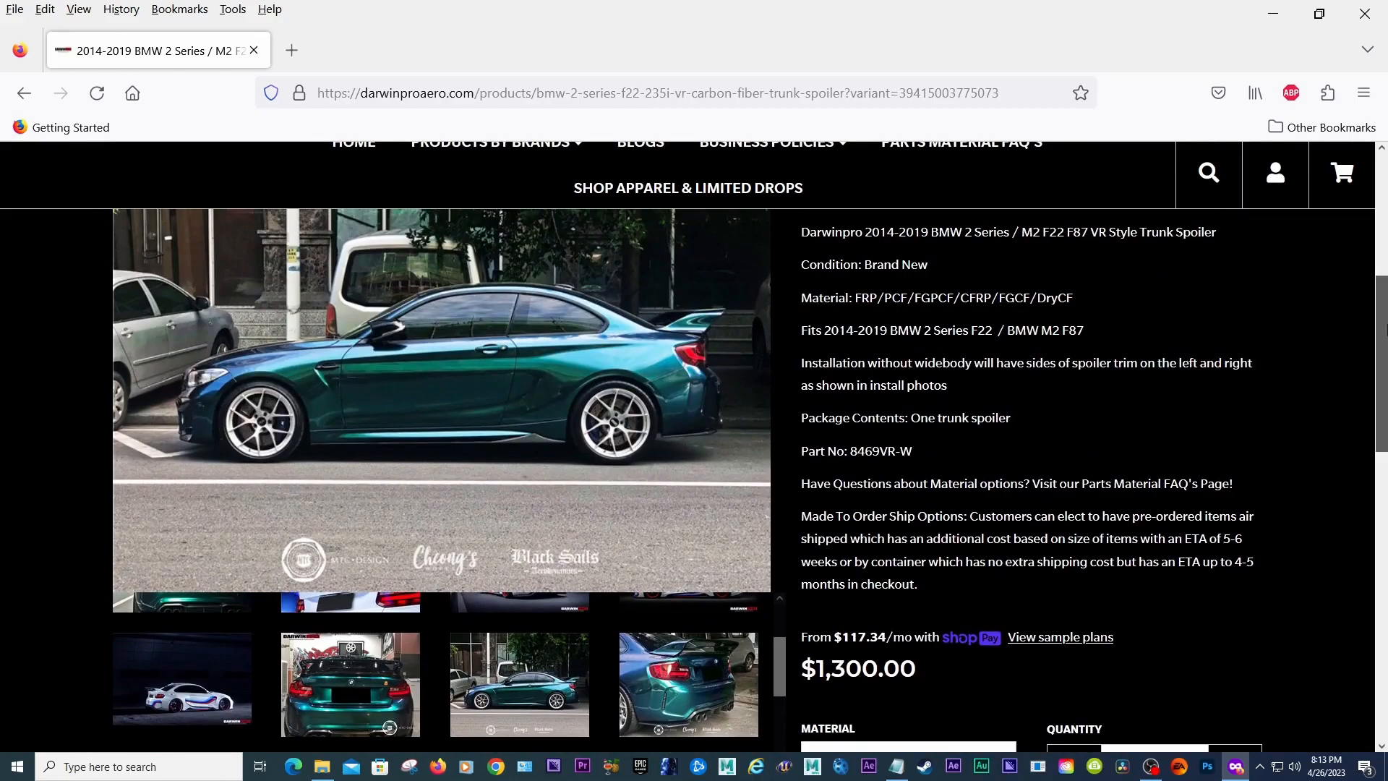
Step: View the side and rear green M2 gallery photos and scroll back to the product title
drag(1387, 330, 1385, 344)
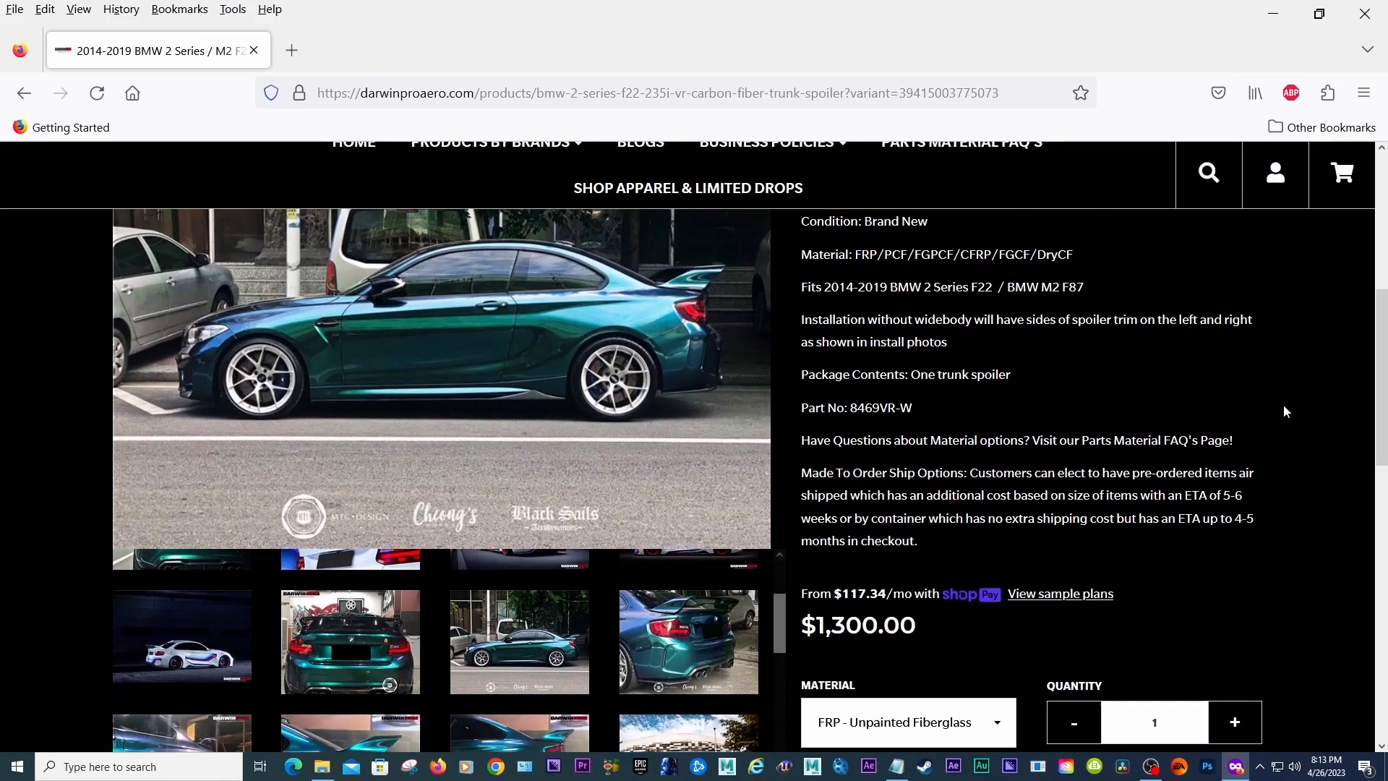
click(688, 621)
drag(1385, 391, 1386, 345)
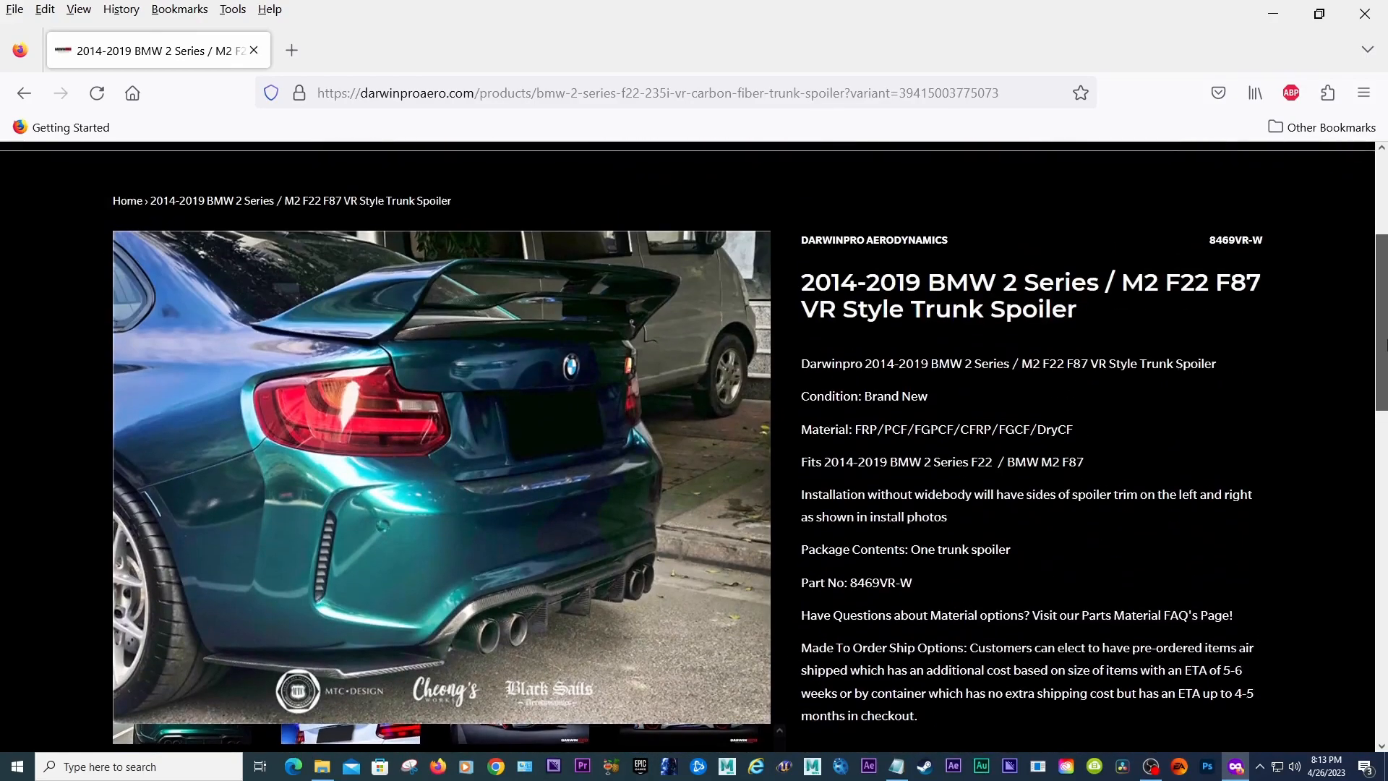
drag(1385, 346, 1386, 349)
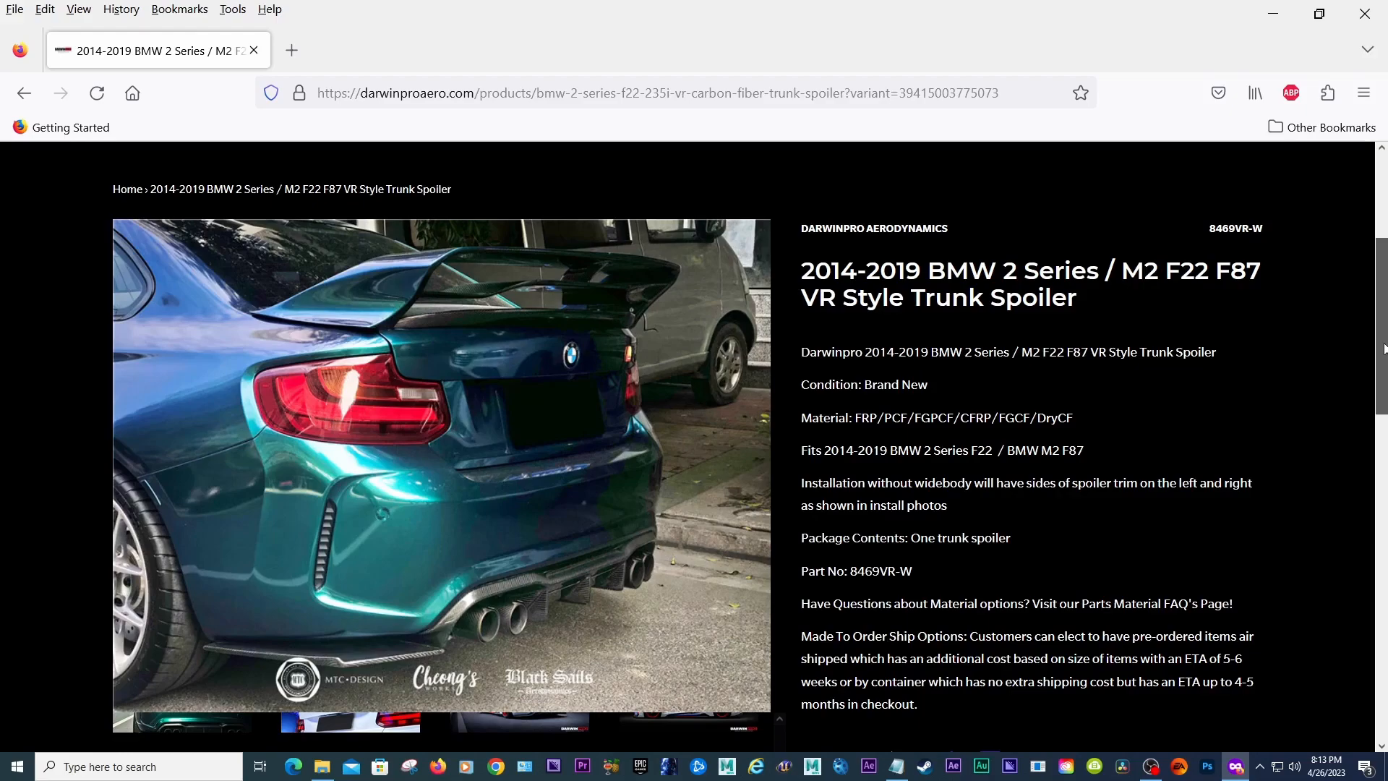
drag(1386, 348, 1385, 351)
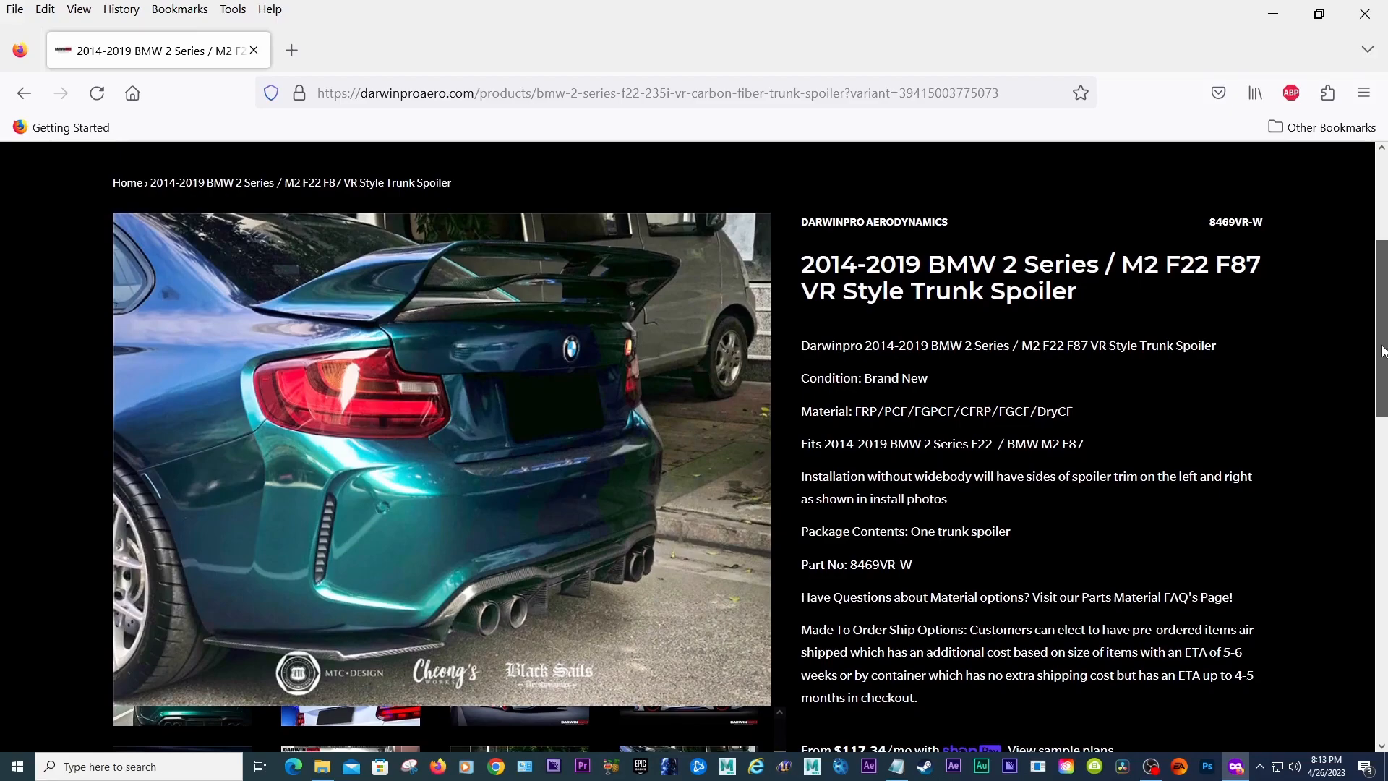
drag(1384, 351, 1356, 361)
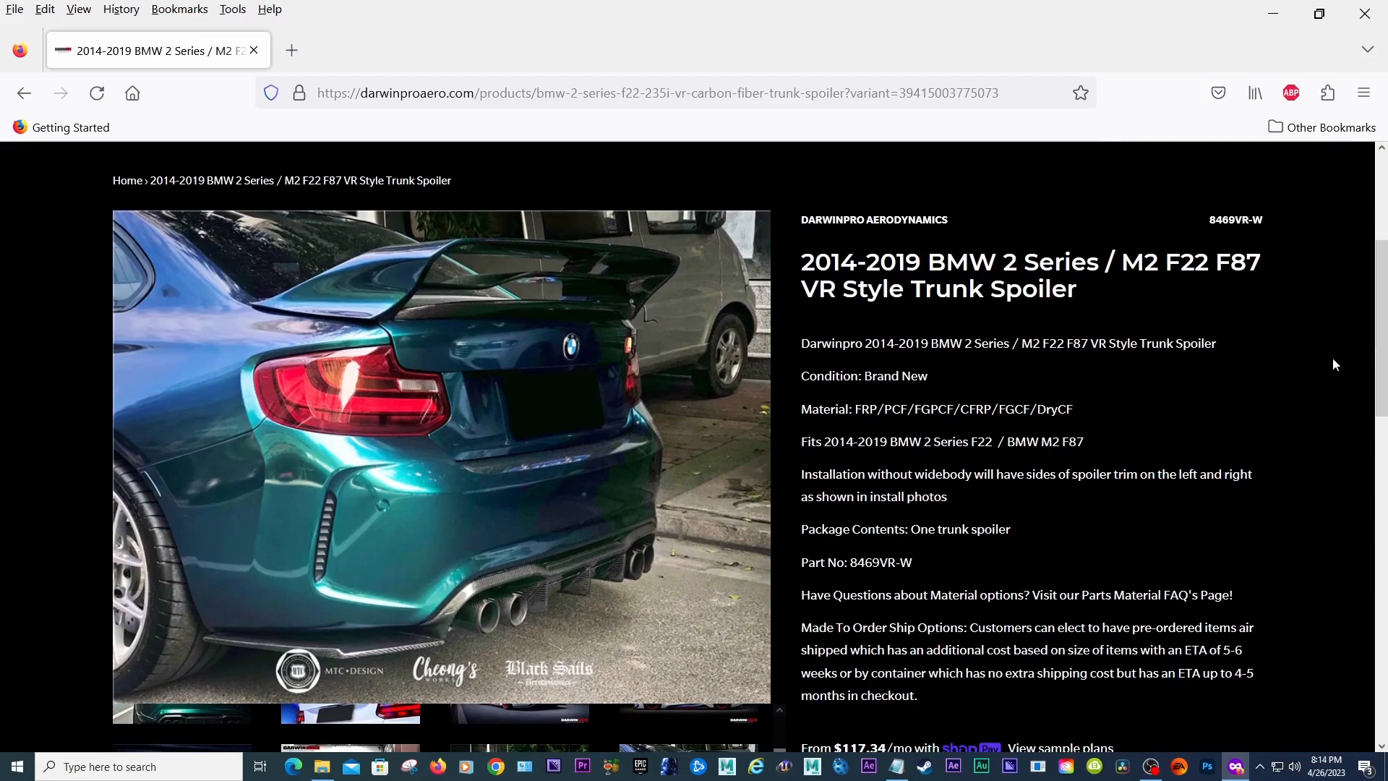
Step: Open the images_2023 G87 M2 Wheel and Color Change folder and preview both A90 MK5 Supra spoiler wing images
click(316, 773)
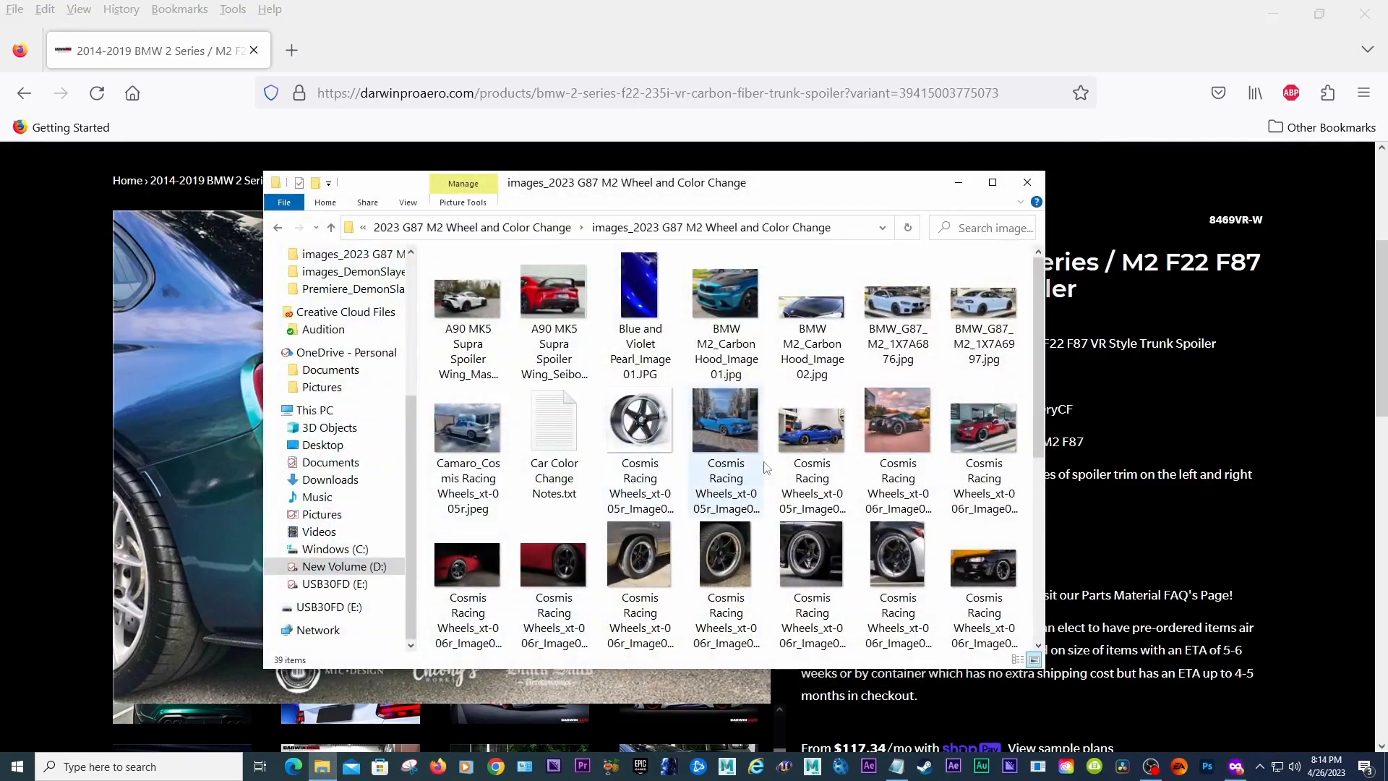
scroll(1043, 384, down, 5)
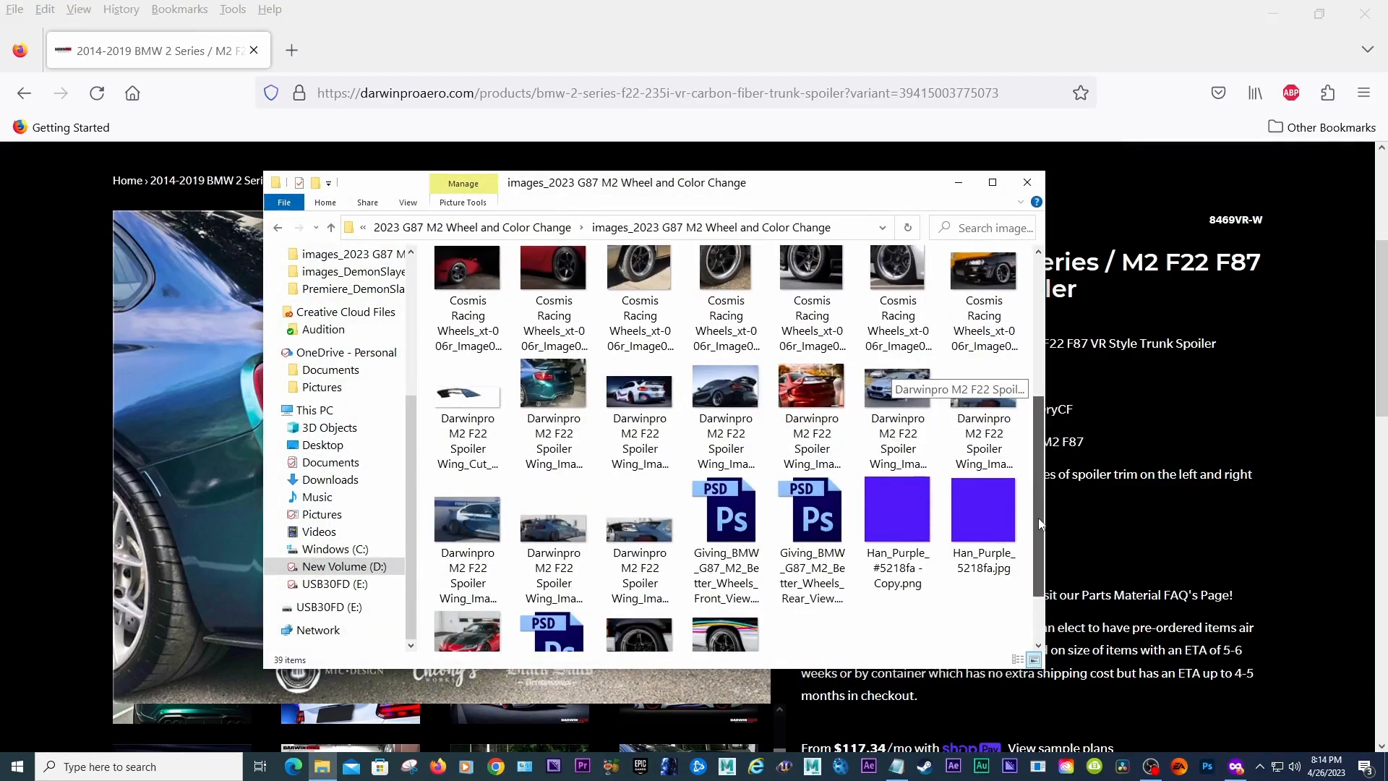
scroll(1044, 380, up, 5)
double_click(553, 293)
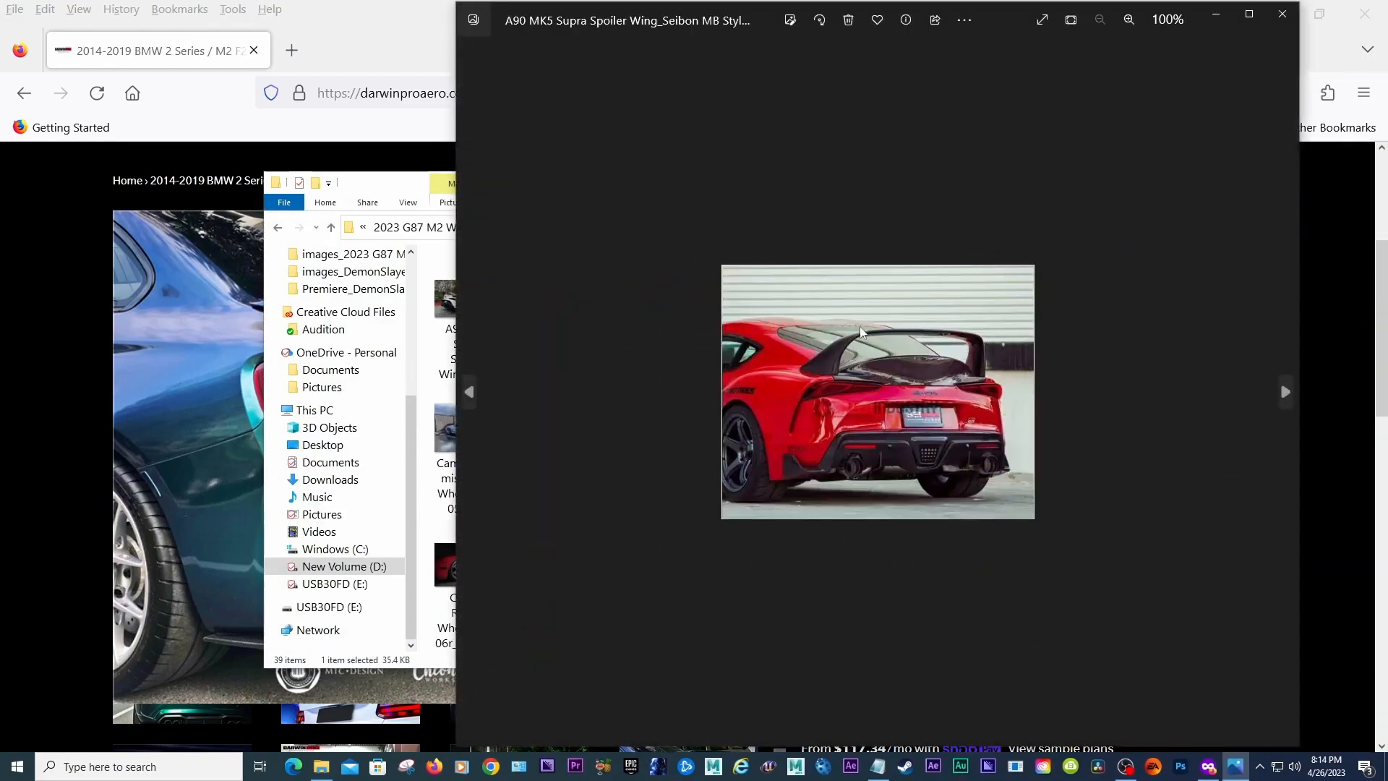
click(1278, 29)
double_click(485, 302)
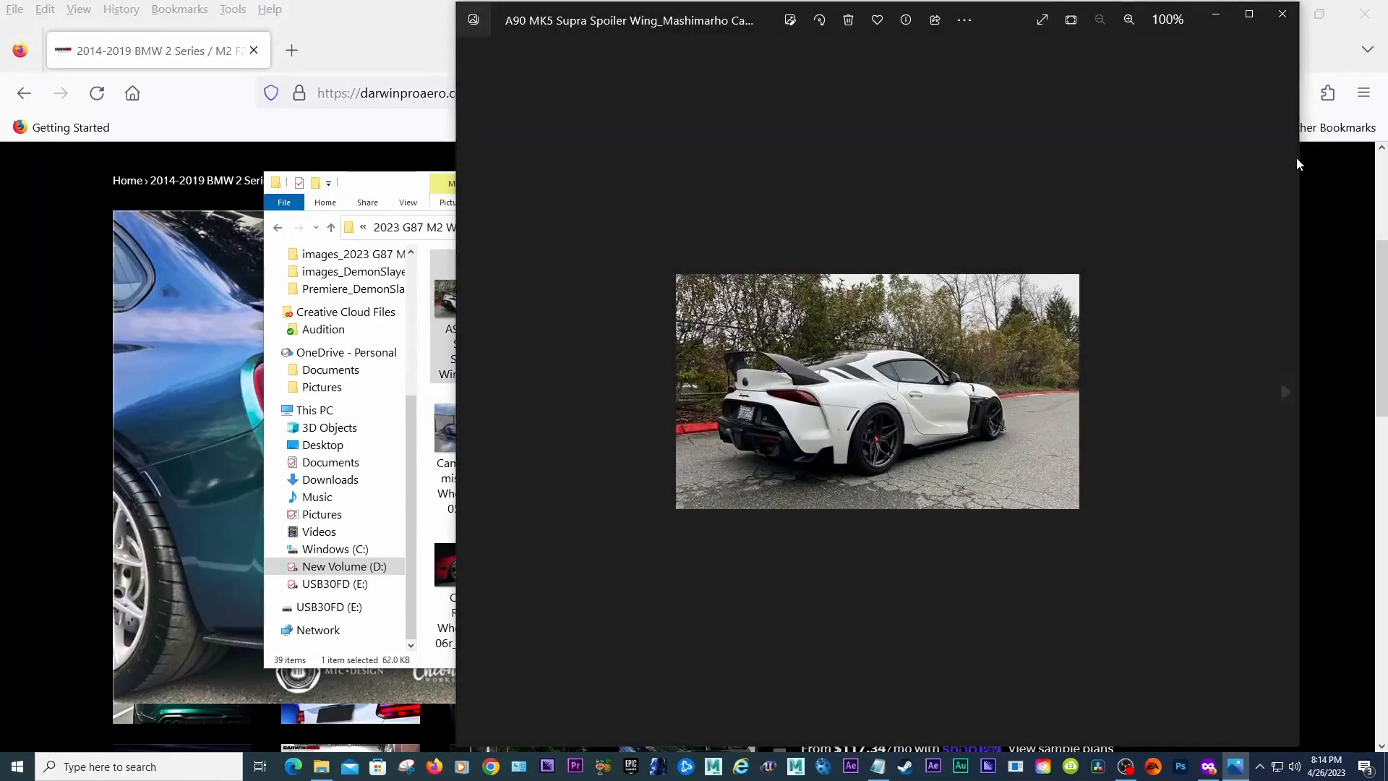
click(1283, 14)
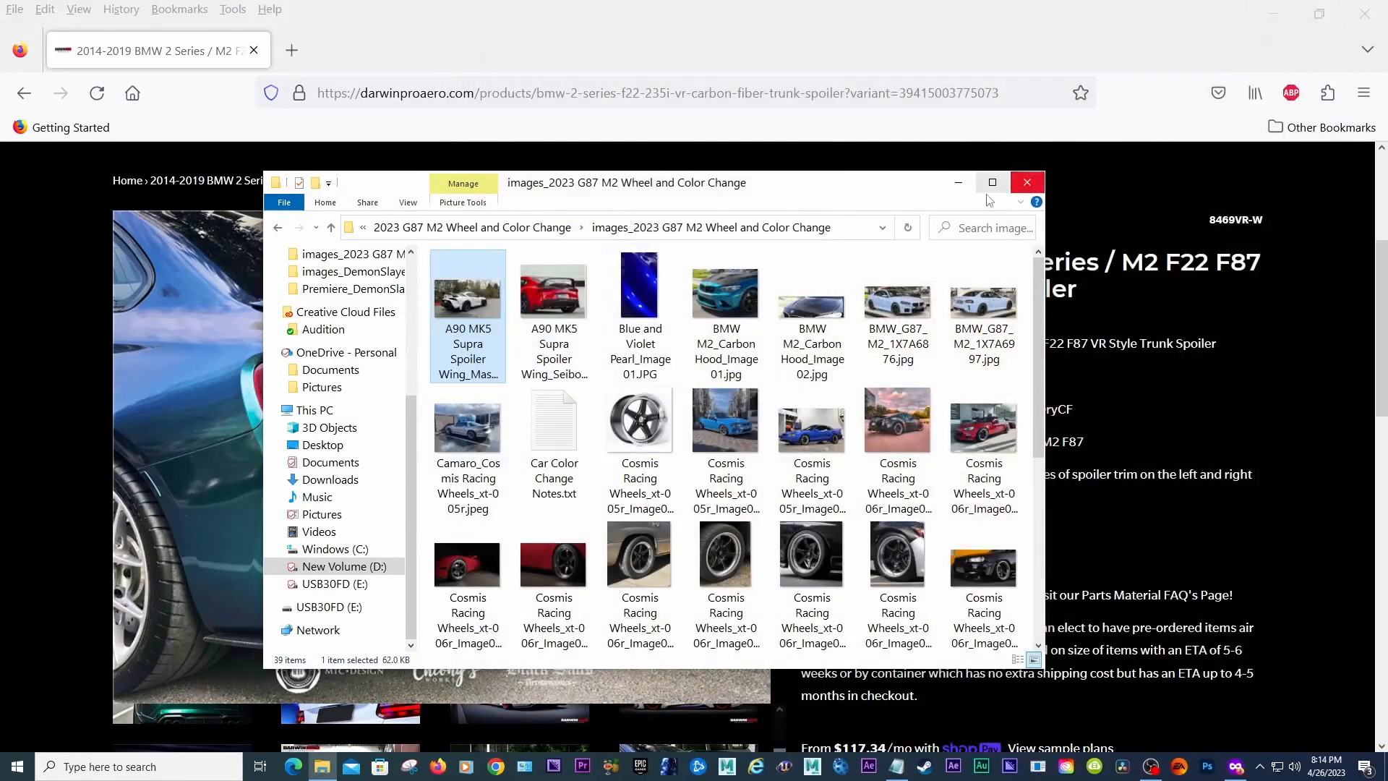
Step: Preview the Darwinpro M2 F22 Spoiler Wing Image03 and Image06 files from the same folder
drag(1041, 352, 1005, 519)
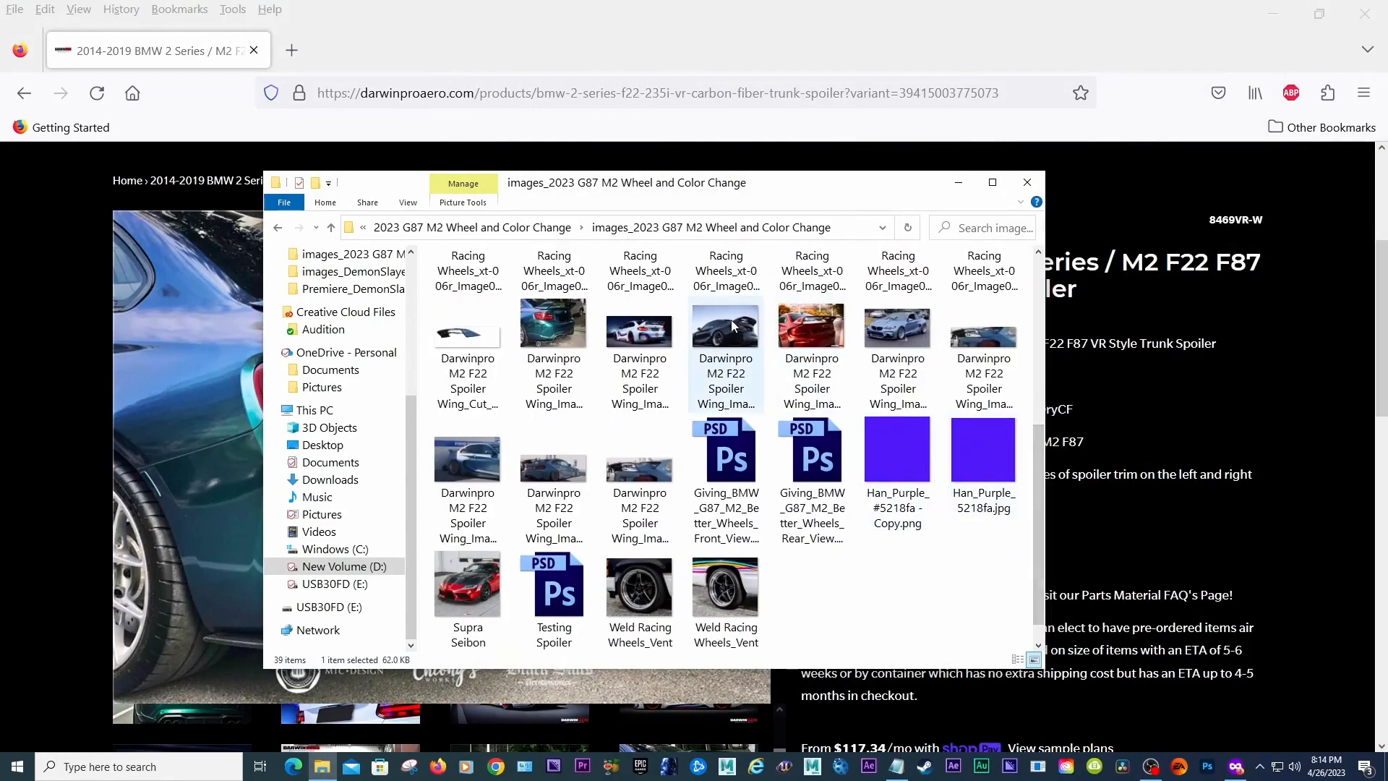
double_click(754, 359)
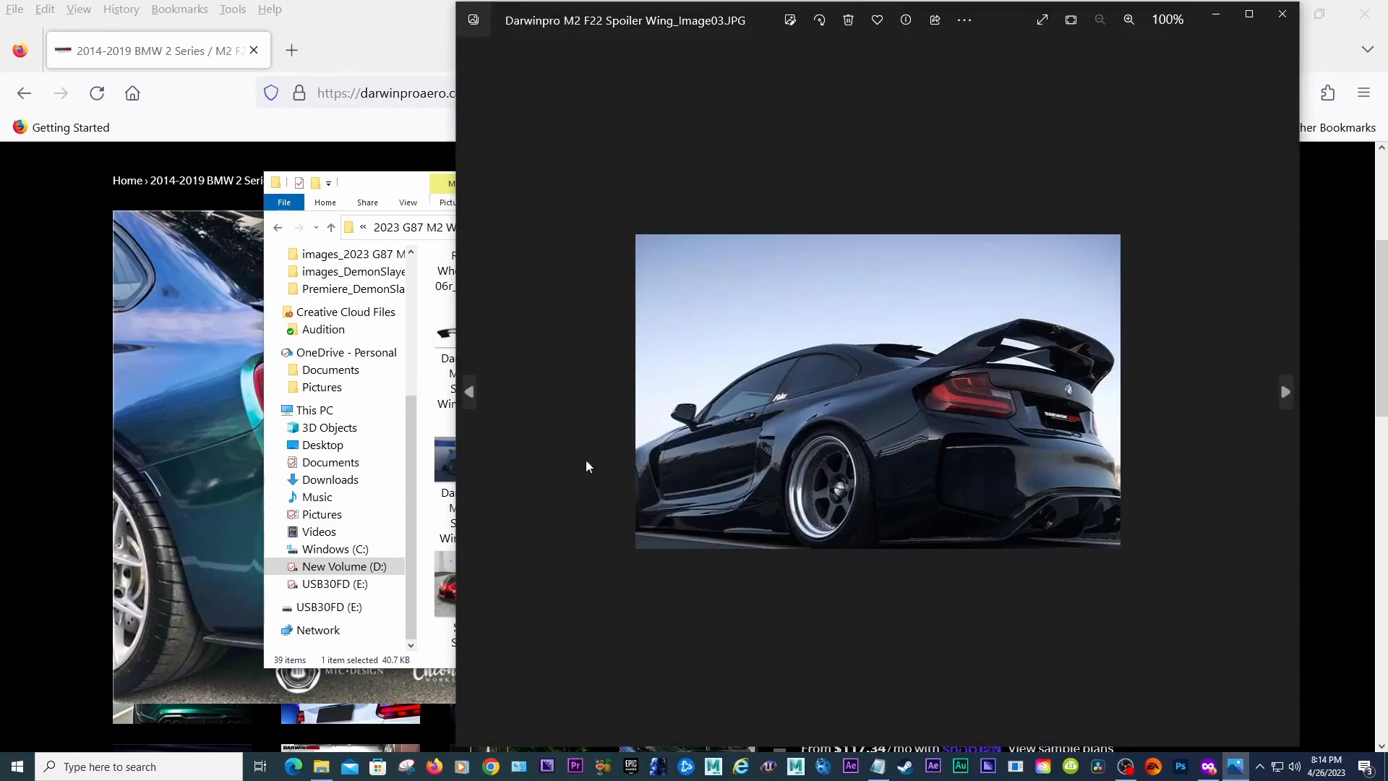
click(1282, 13)
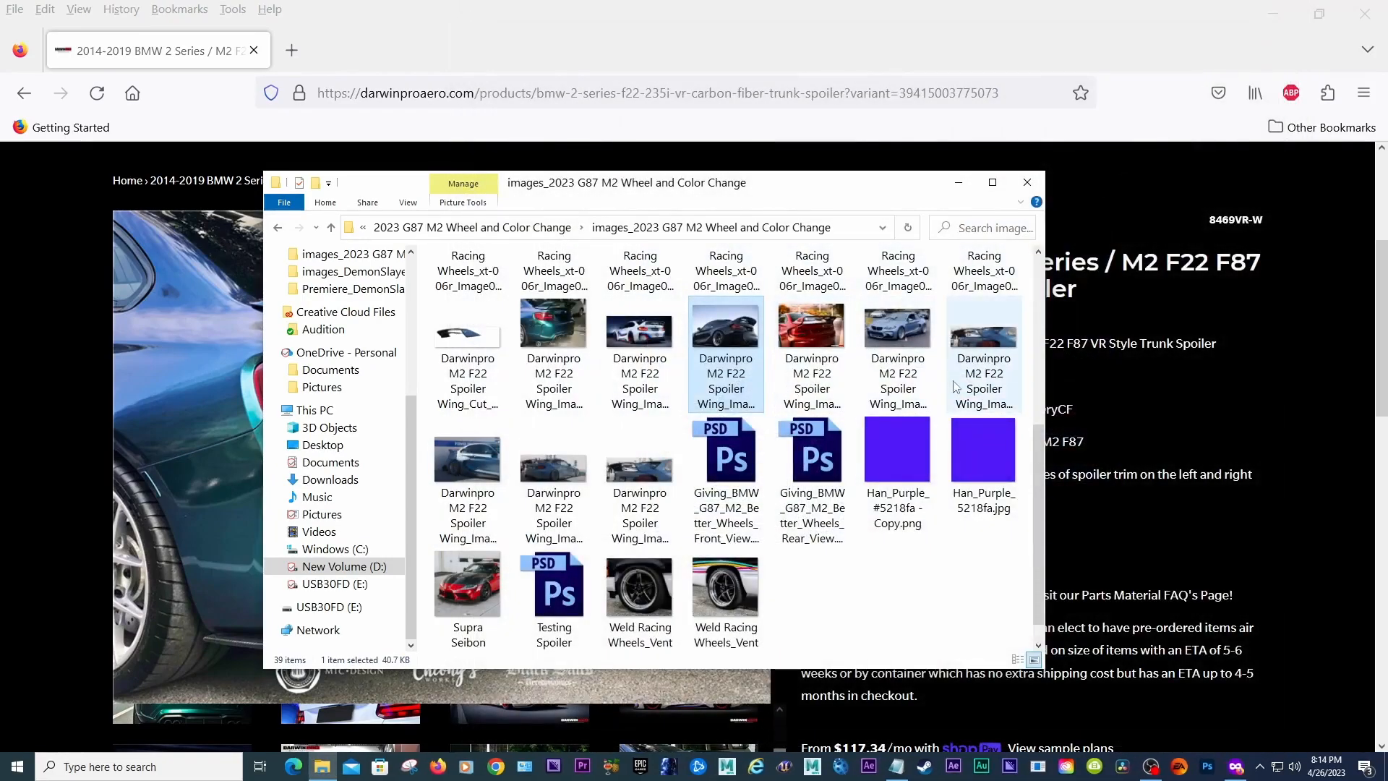
double_click(978, 375)
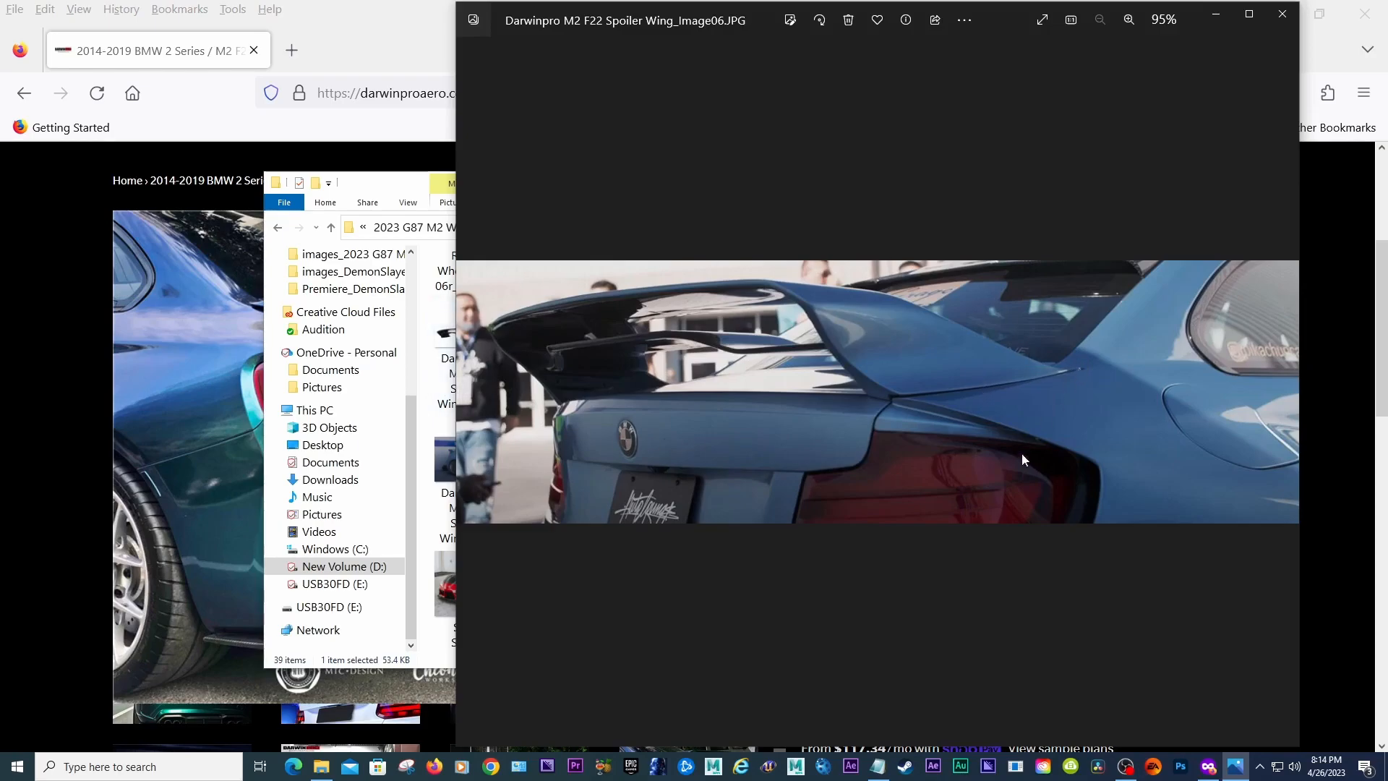
click(1281, 14)
Step: Return to the product page and view the white Darwin Pro M2 gallery photo
click(1362, 301)
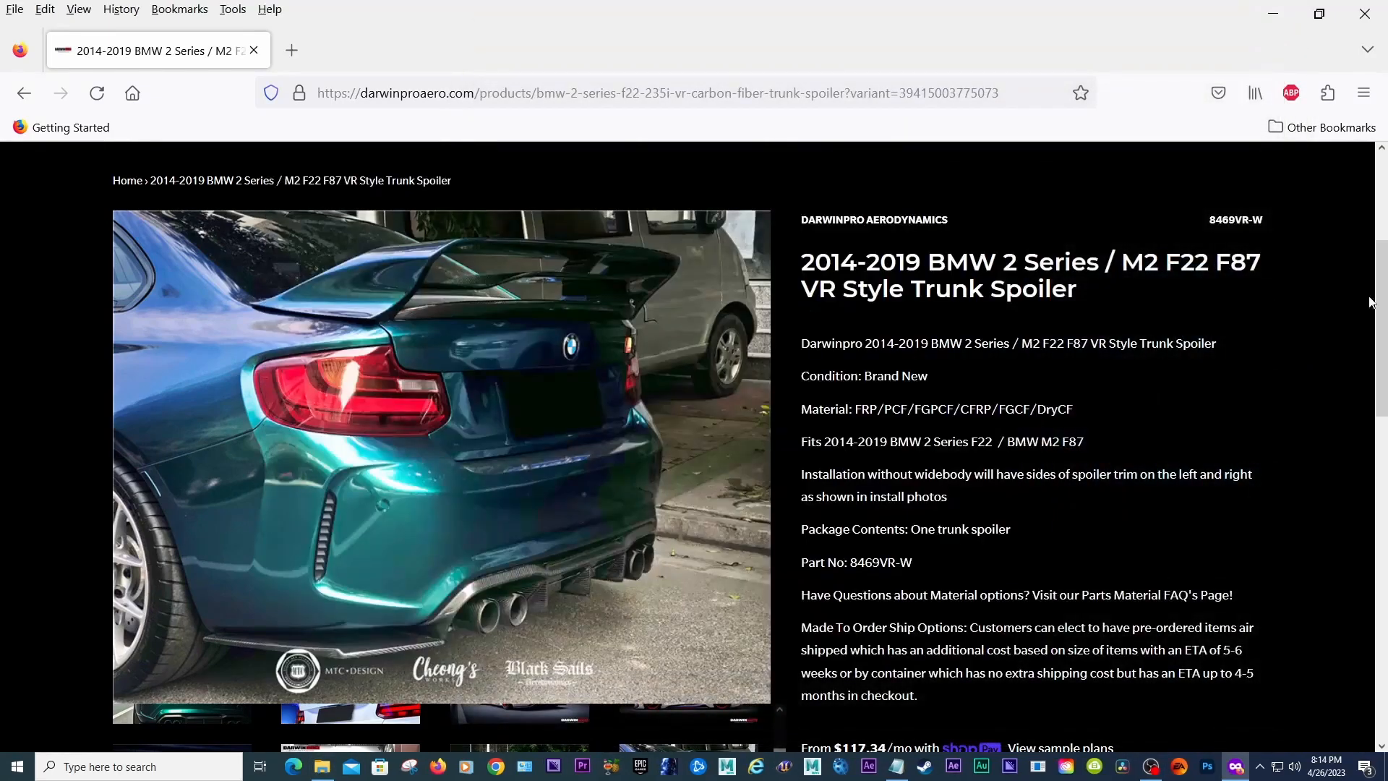
scroll(1361, 301, down, 4)
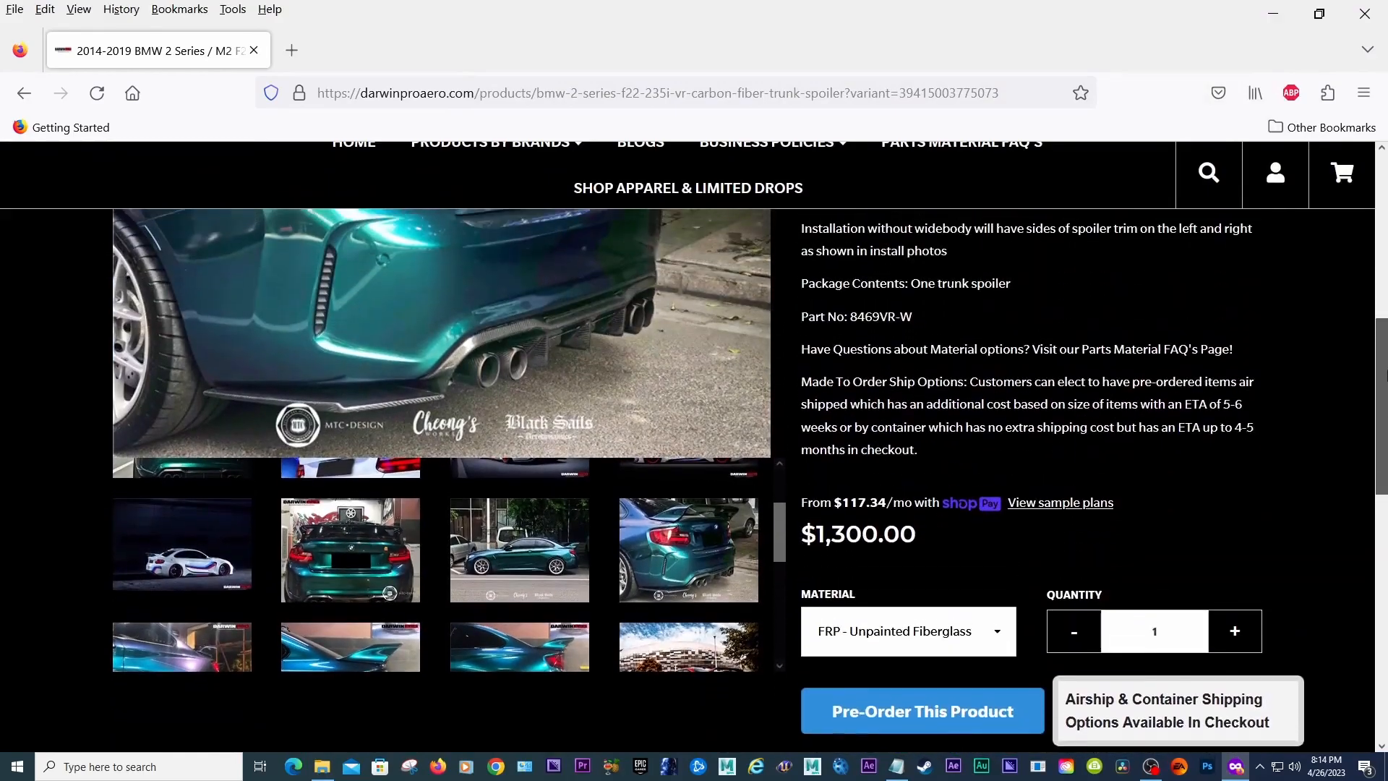
scroll(1383, 362, up, 3)
scroll(1384, 354, down, 1)
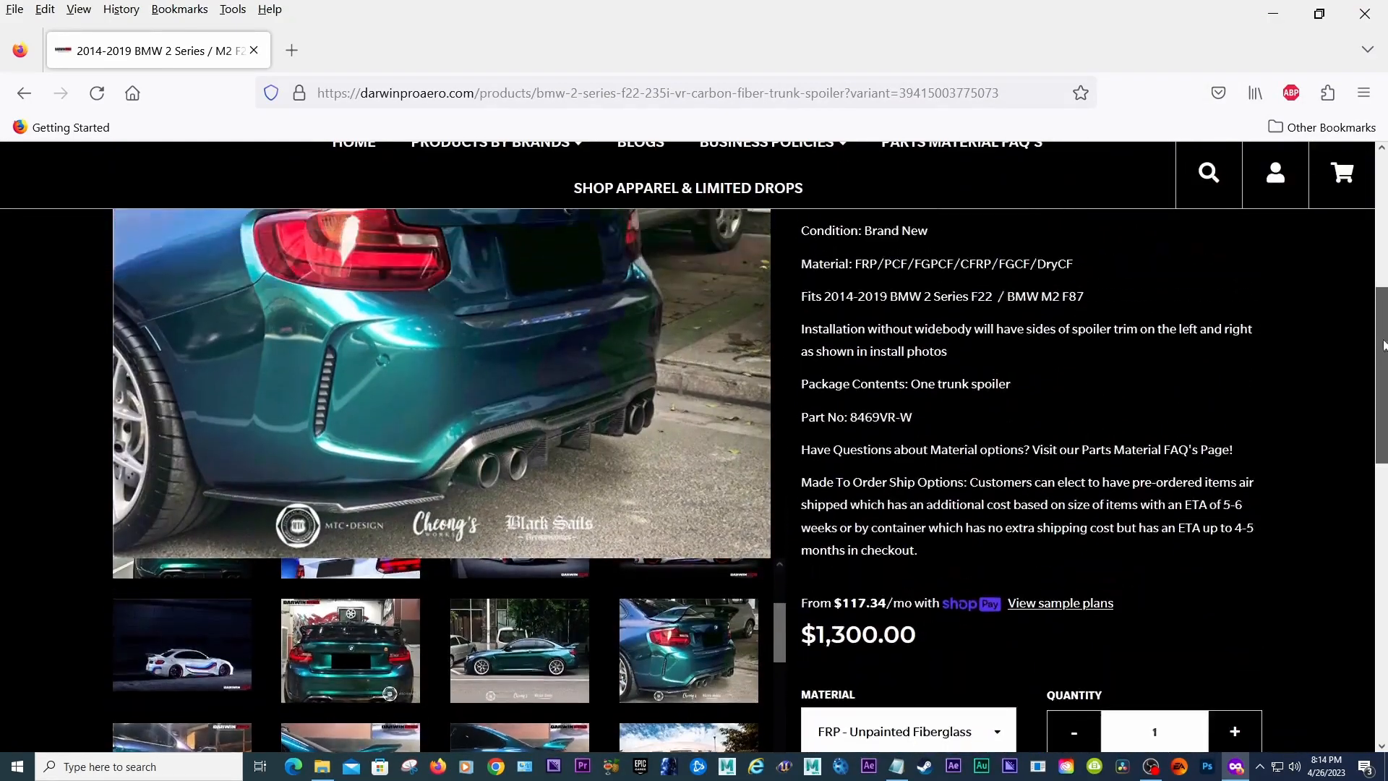
drag(1386, 345, 1386, 344)
click(533, 573)
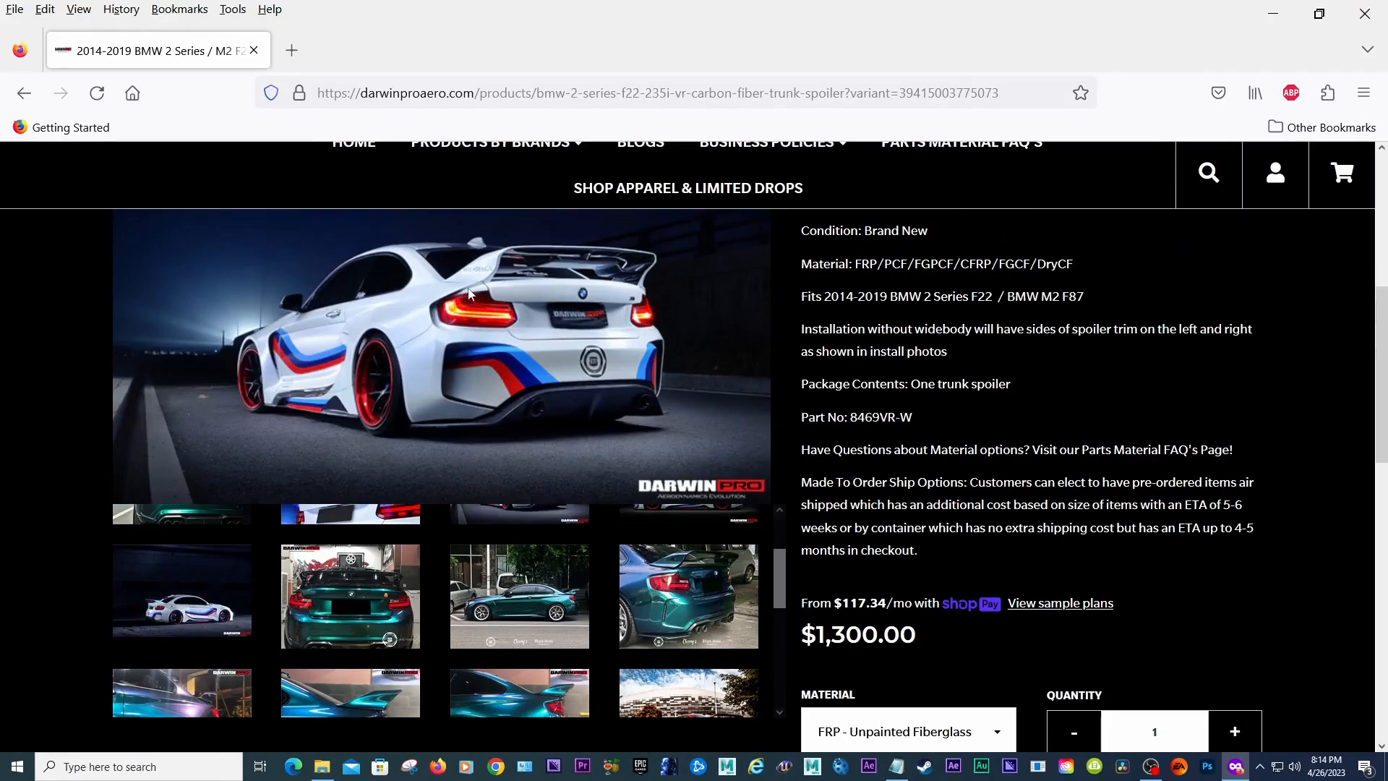
Step: Scroll the gallery thumbnails and view the orange-red M2 photos of the spoiler
scroll(727, 386, down, 3)
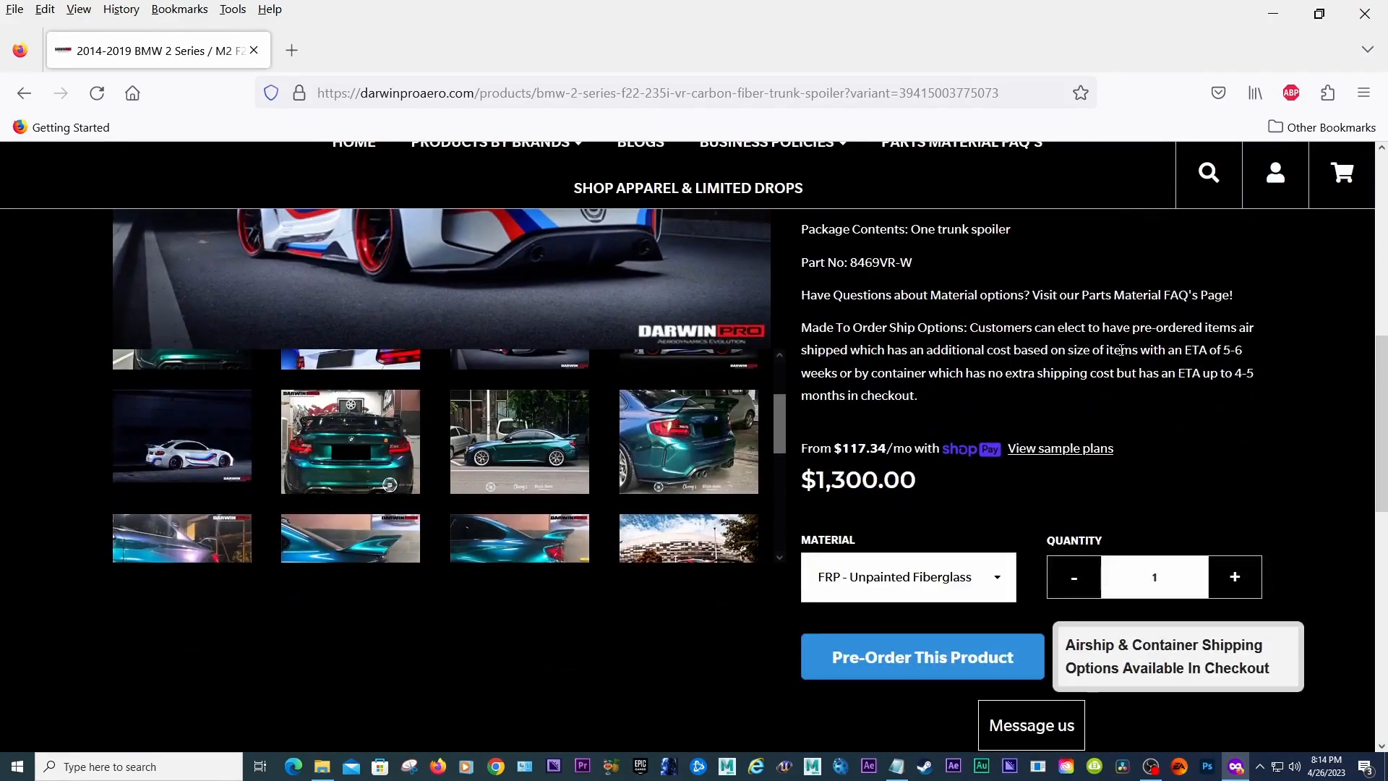
drag(784, 446, 782, 502)
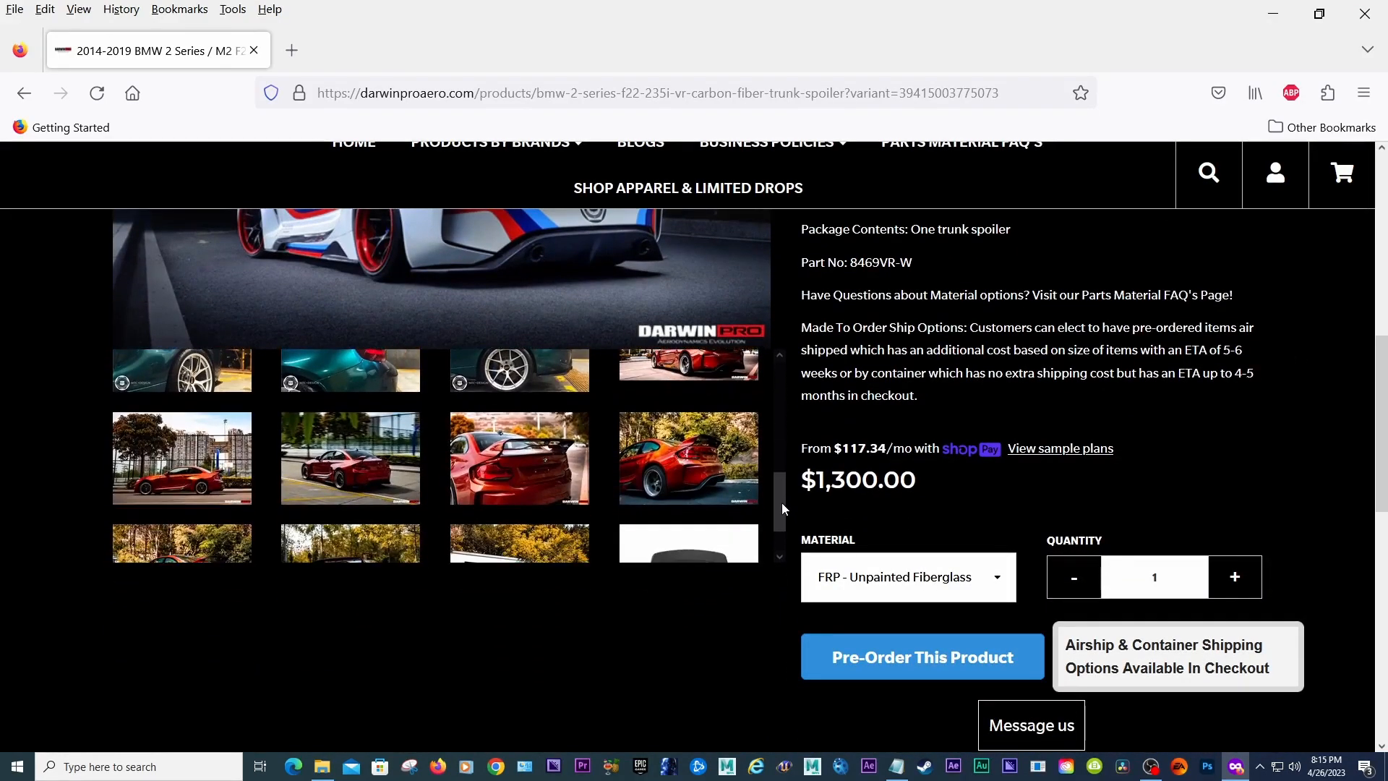
click(533, 471)
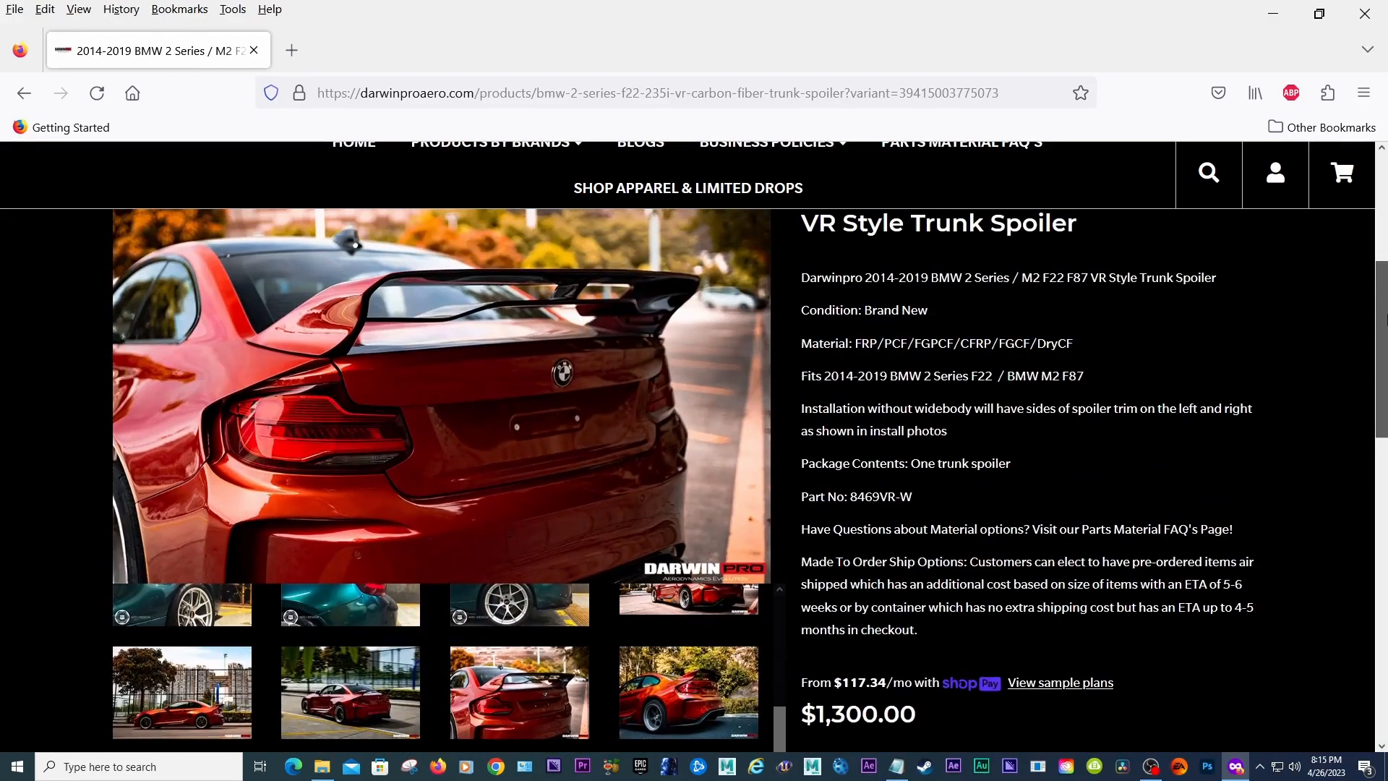
drag(1385, 318, 1384, 326)
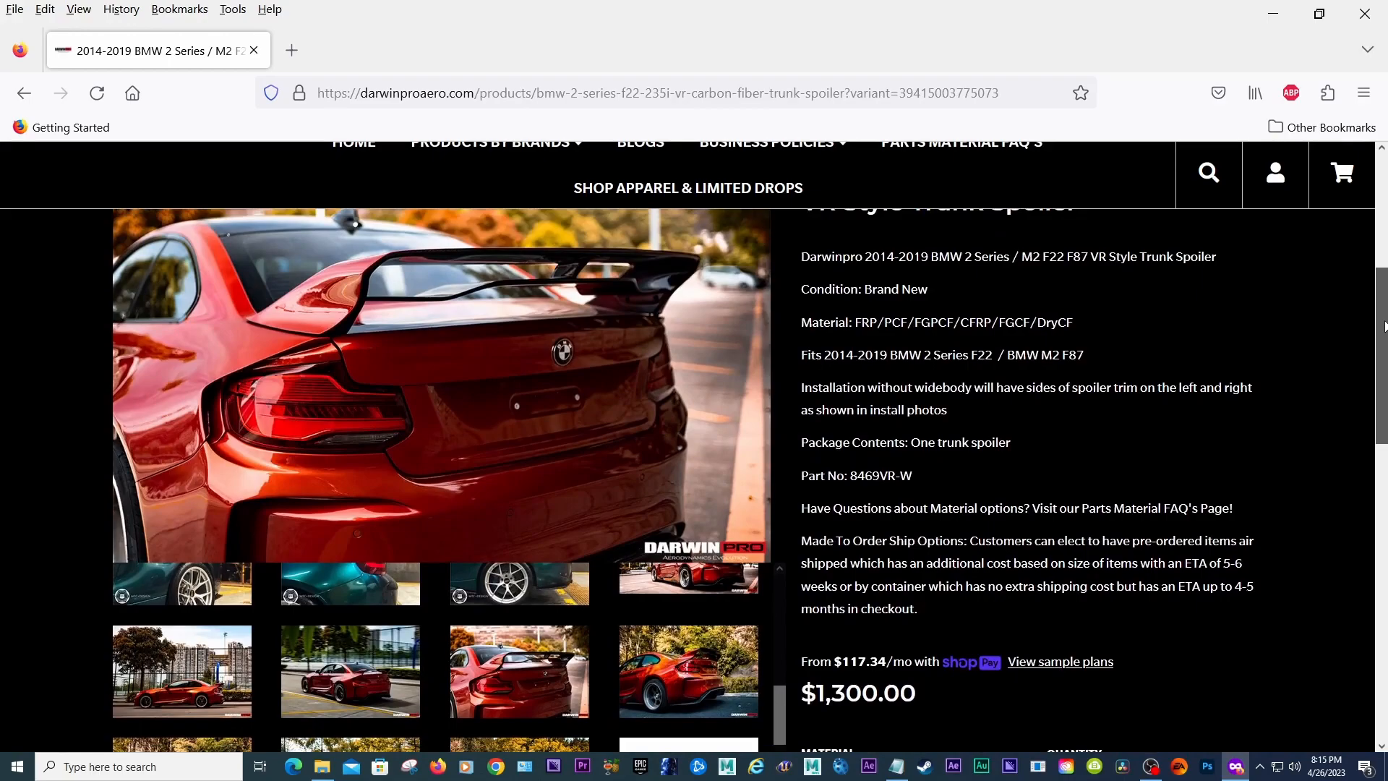
scroll(870, 585, down, 2)
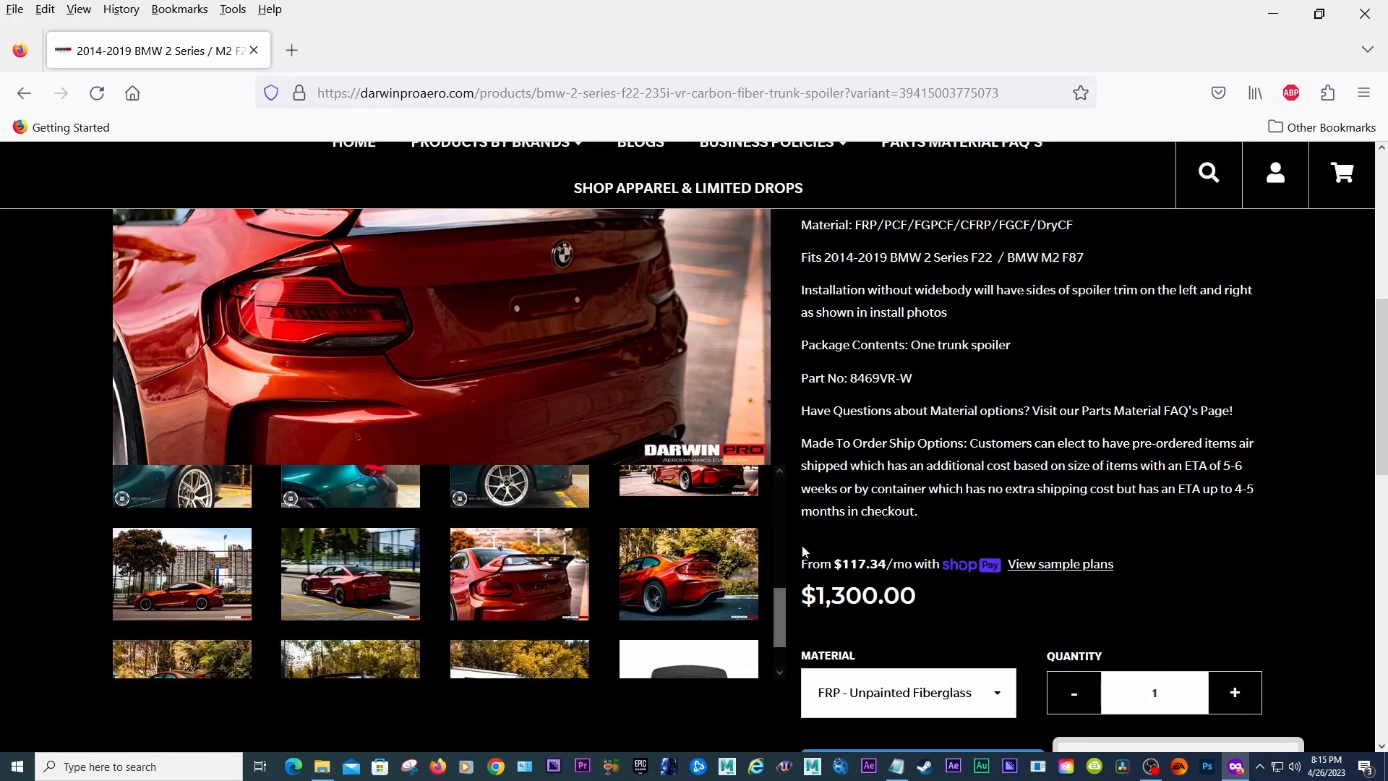
scroll(782, 597, down, 2)
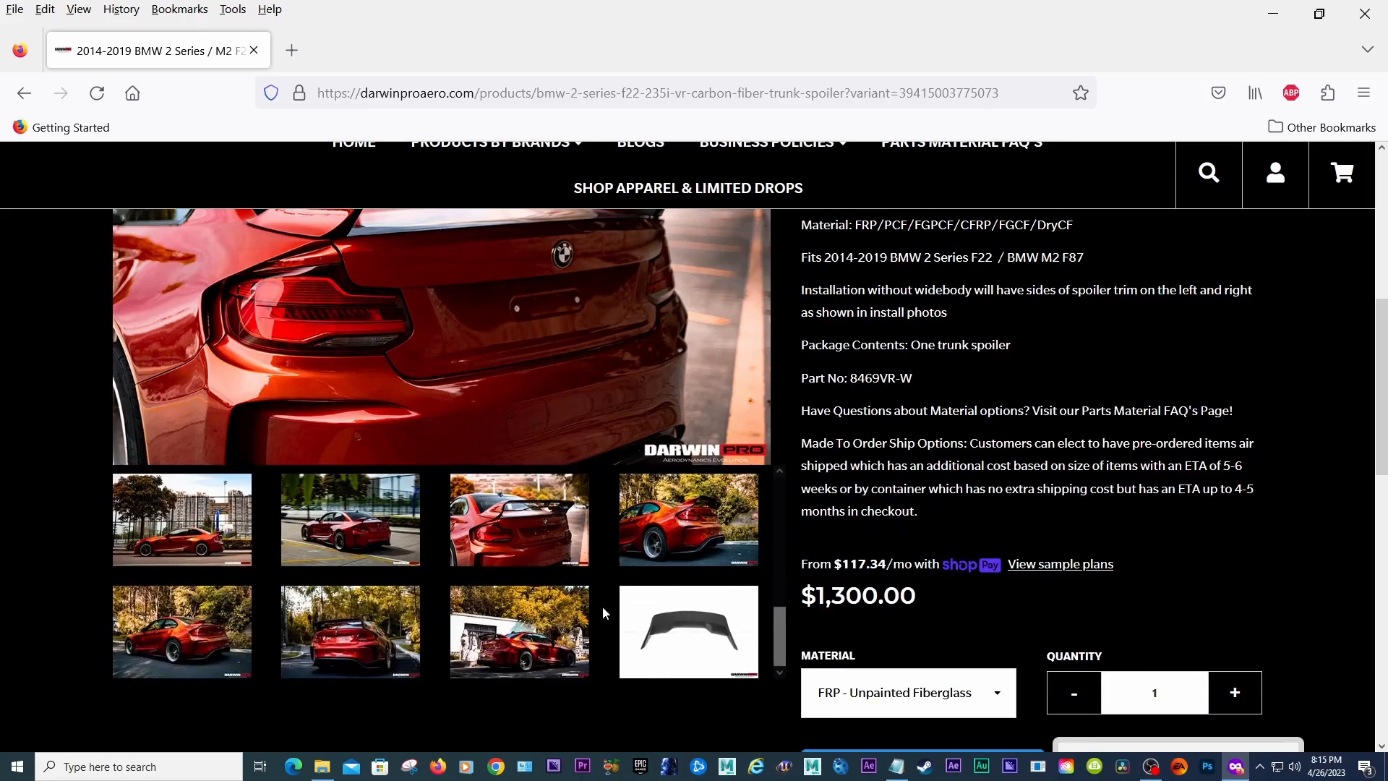
click(218, 629)
Step: View the remaining orange-red M2 gallery photos of the spoiler from the rear and side
mouse_move(1385, 326)
mouse_down()
mouse_move(1386, 487)
mouse_move(1386, 309)
mouse_up()
scroll(831, 410, down, 1)
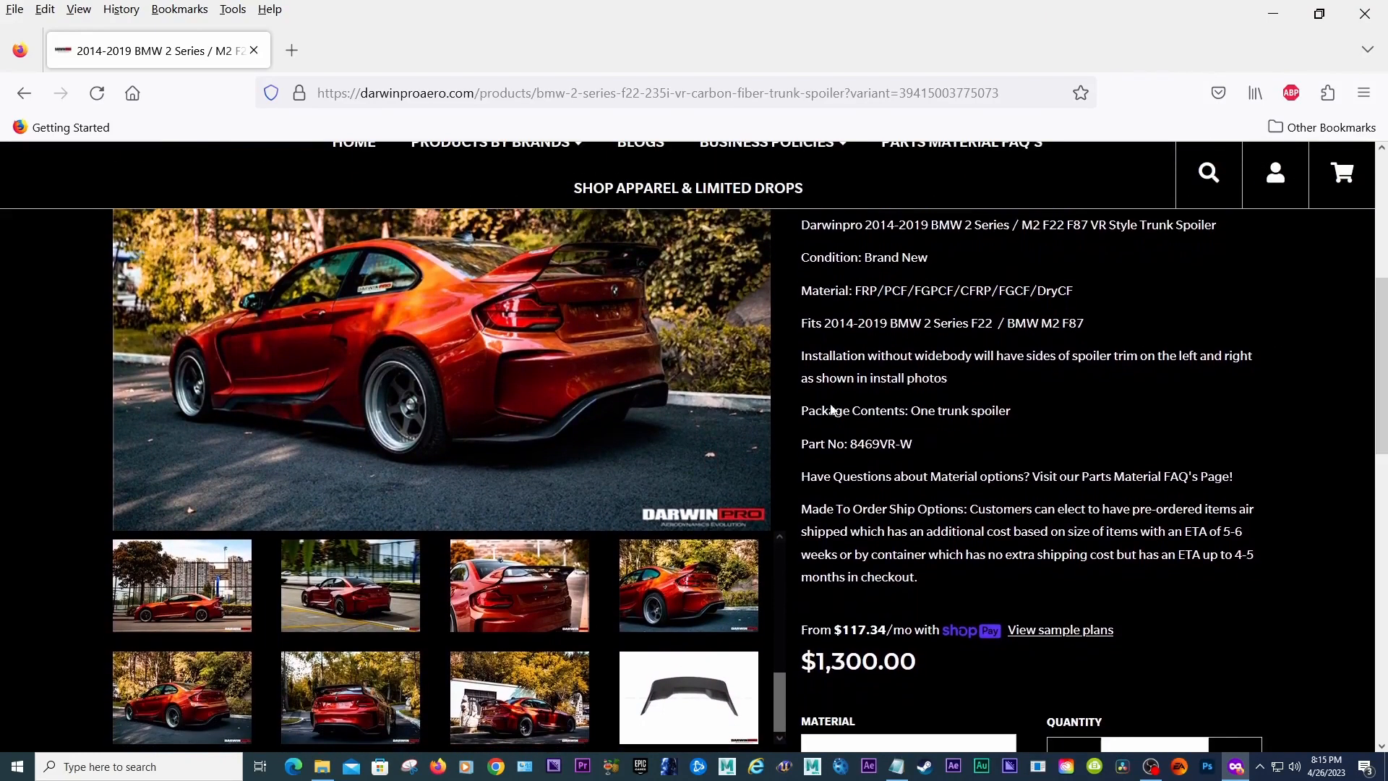
click(382, 713)
click(493, 698)
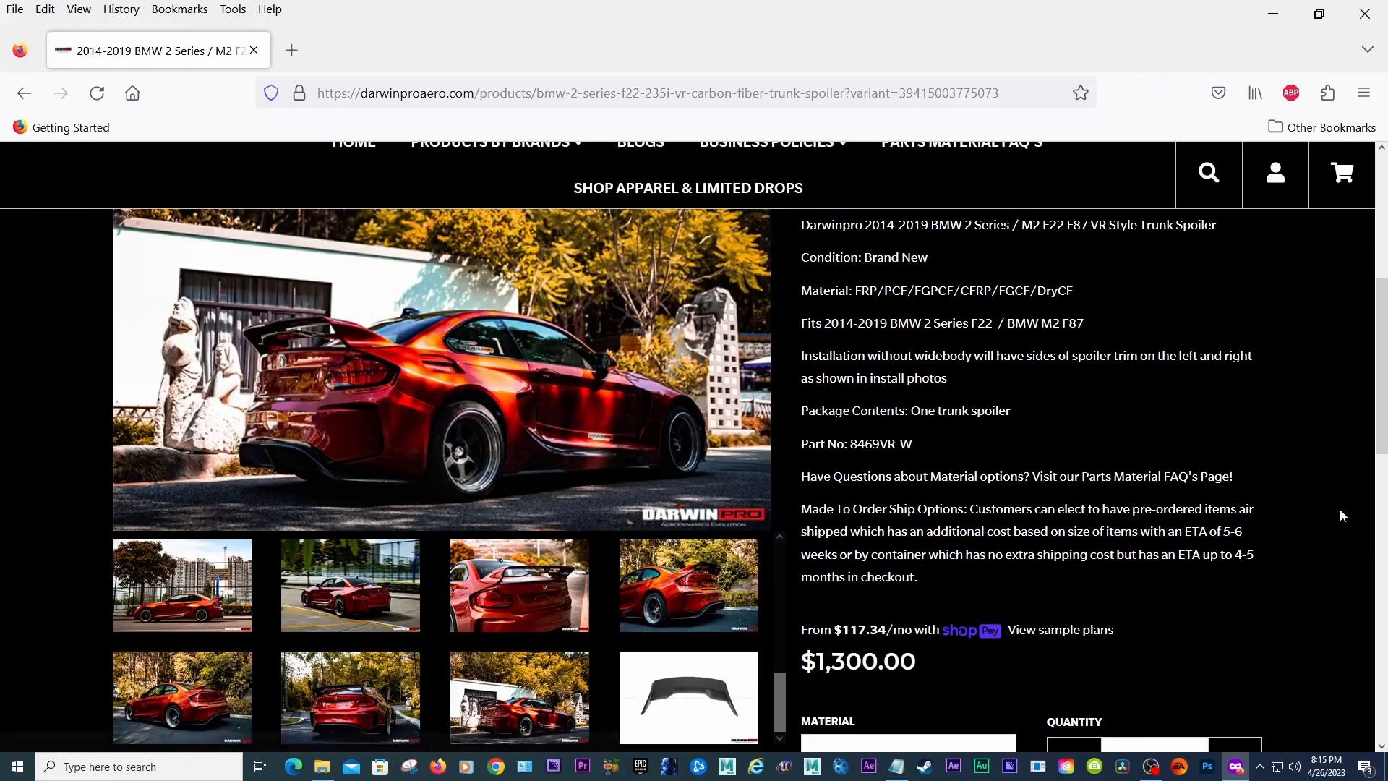
Step: Scroll through the product page gallery thumbnails to examine the spoiler photos on different M2 cars
scroll(1383, 477, up, 1)
scroll(1382, 456, down, 2)
scroll(1383, 448, up, 1)
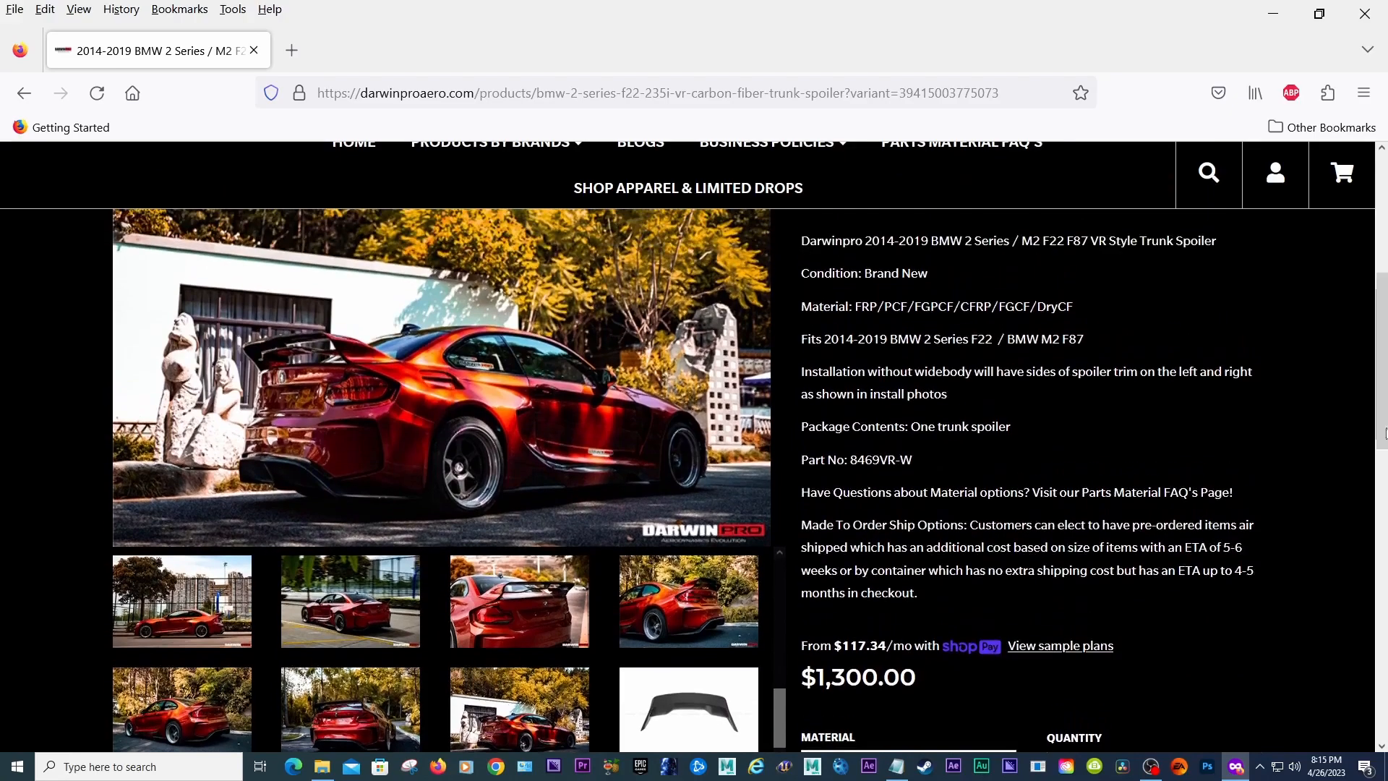
drag(784, 718, 782, 710)
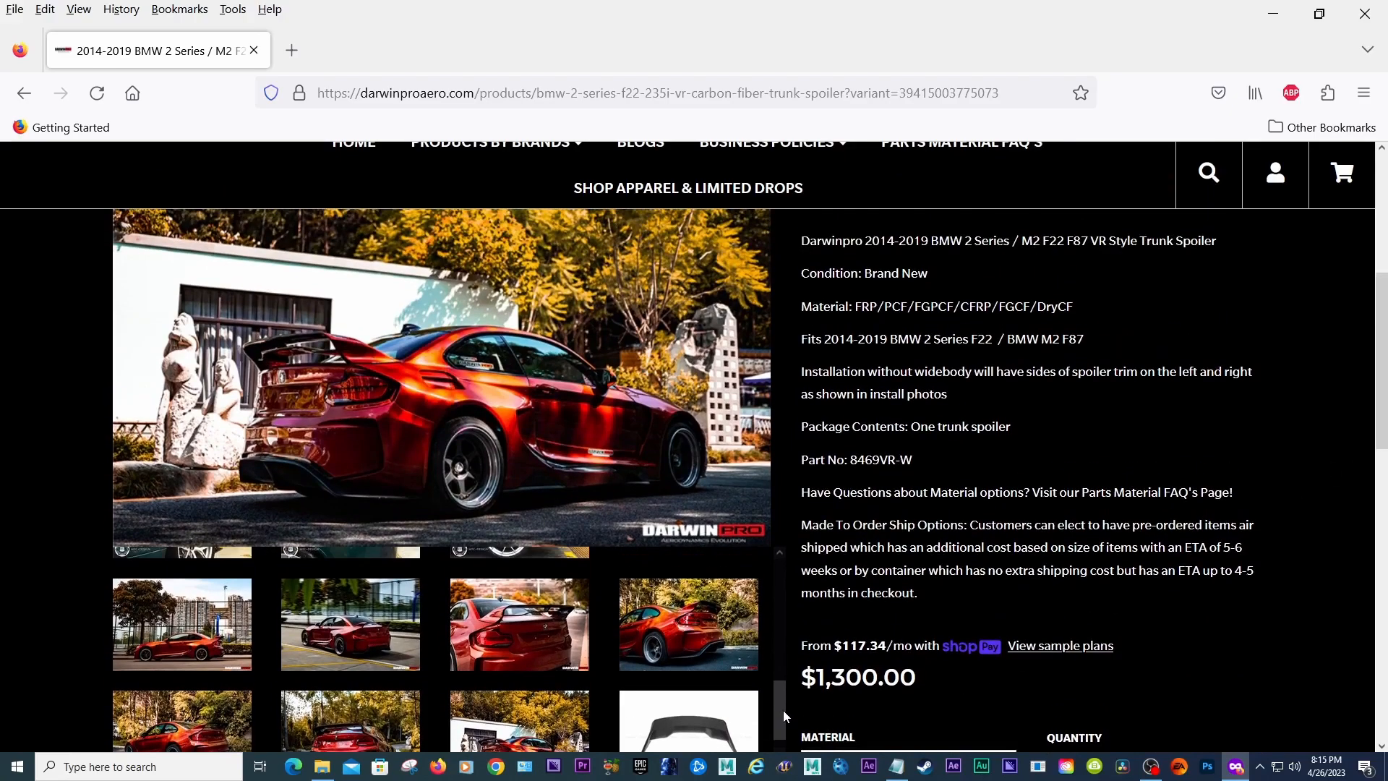
drag(782, 709, 778, 658)
scroll(833, 586, down, 6)
scroll(832, 474, up, 6)
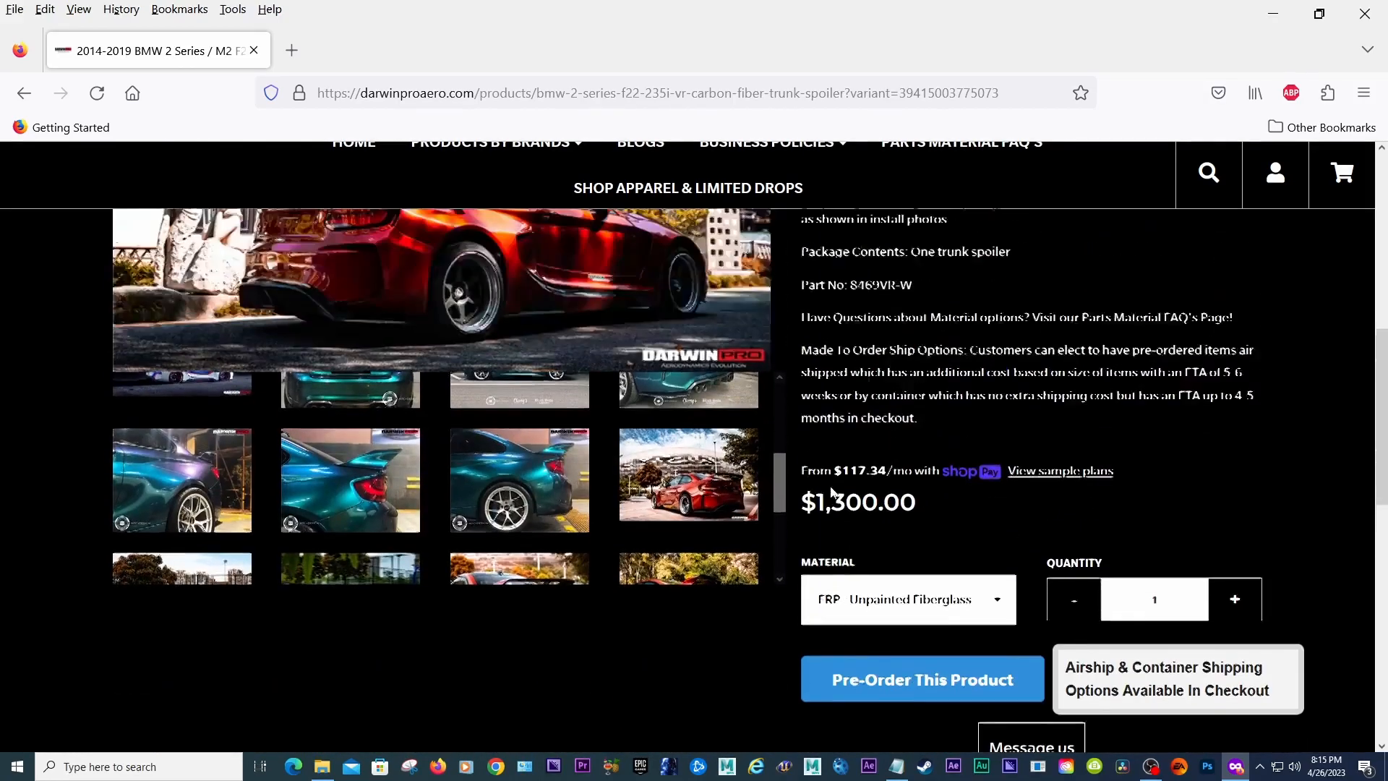
drag(775, 648, 754, 723)
drag(1383, 326, 1384, 344)
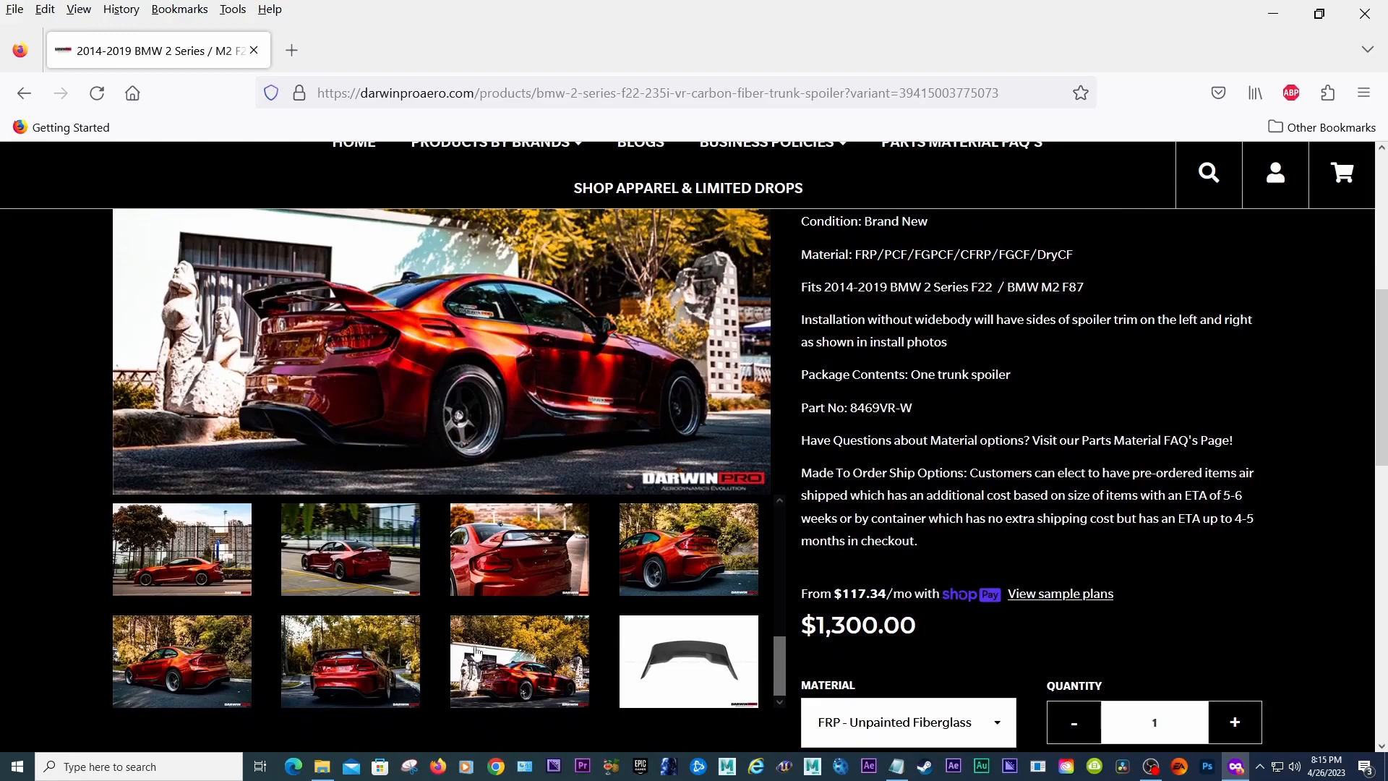
Step: Browse the reference images folder and preview the BMW M2_Carbon Hood_Image01 file
click(323, 766)
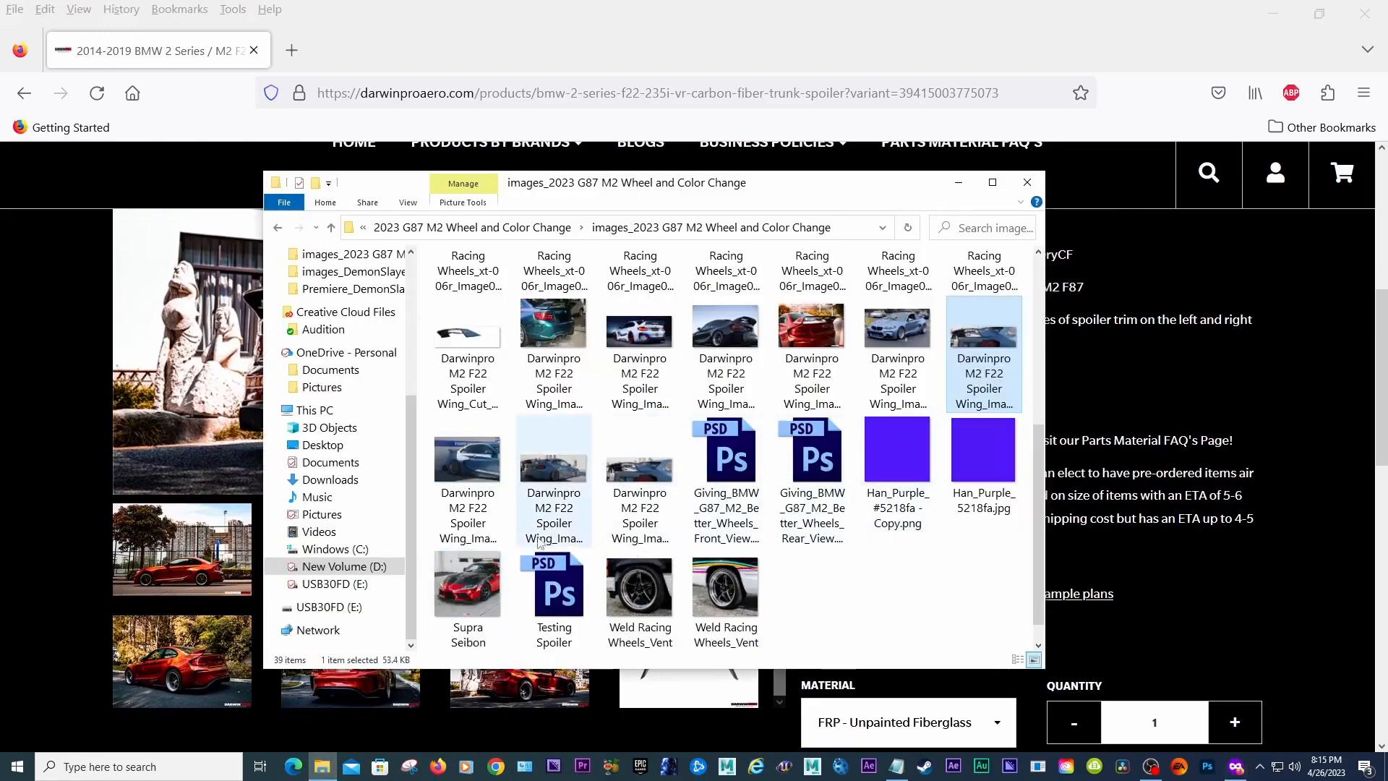
scroll(1039, 587, down, 1)
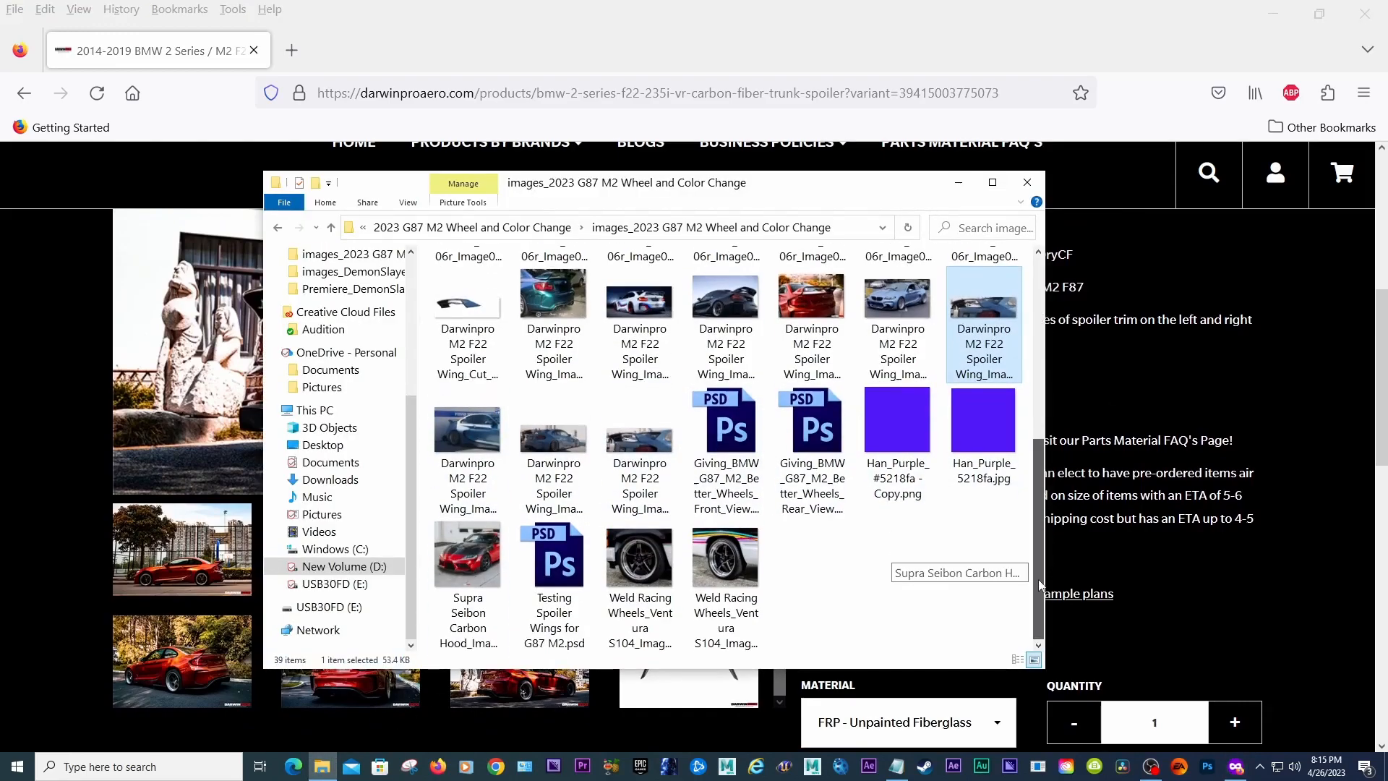
drag(1038, 587, 1057, 558)
click(477, 579)
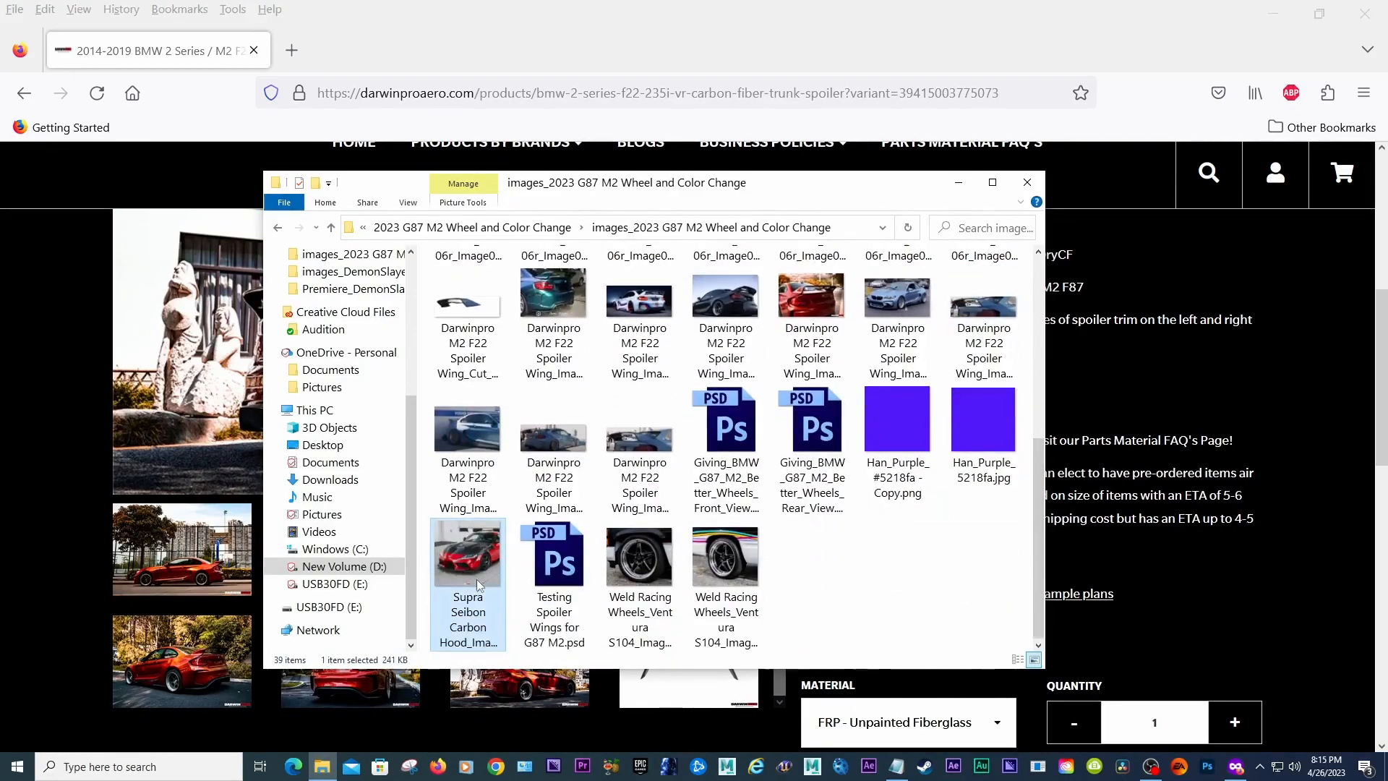
drag(1034, 577, 1077, 379)
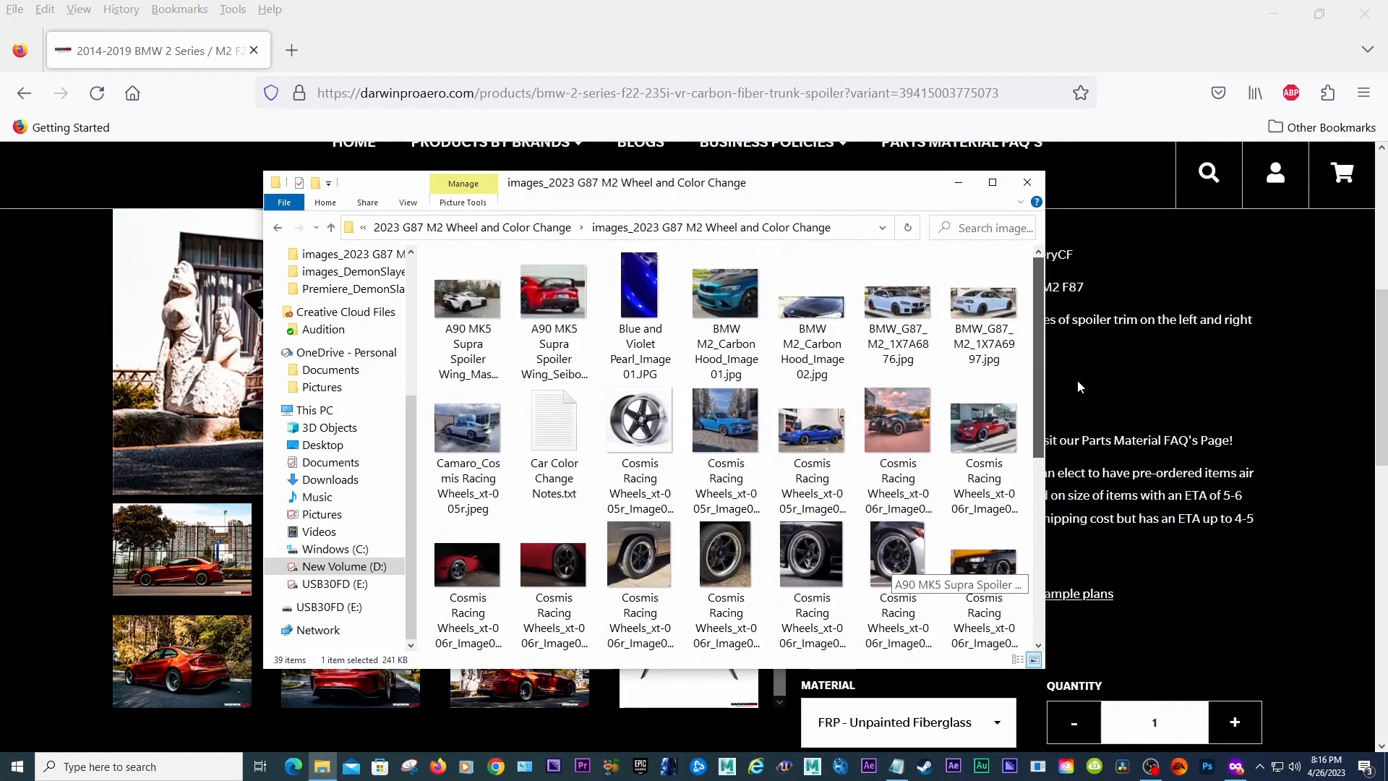
click(735, 334)
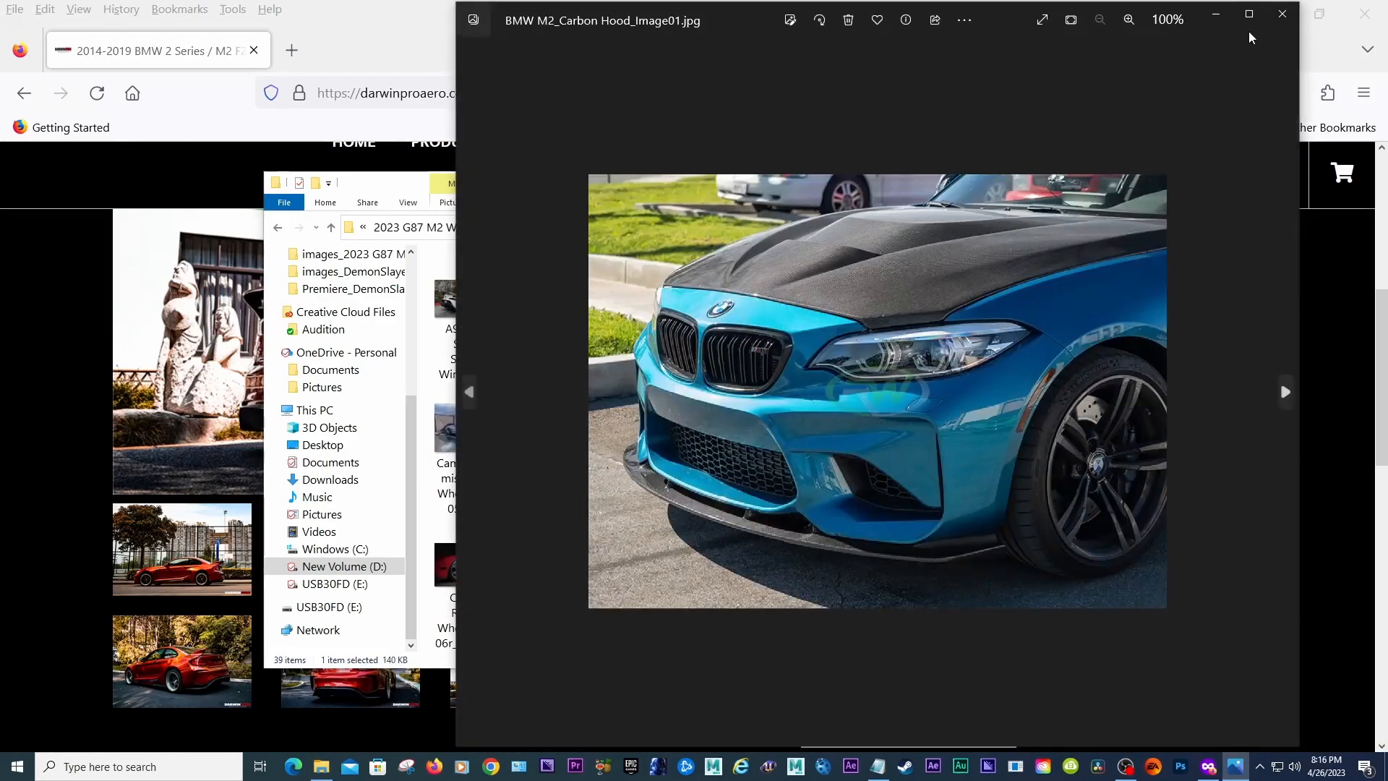
click(1272, 8)
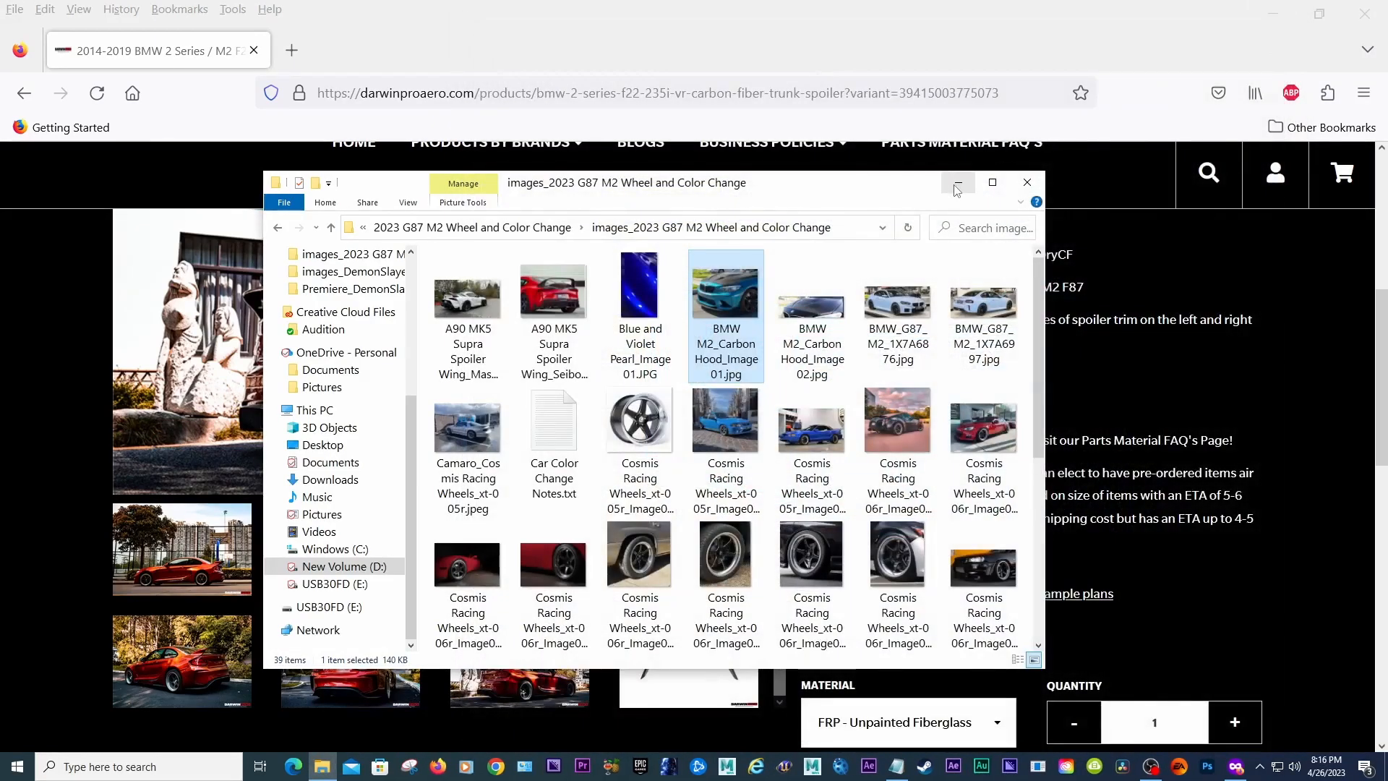
click(954, 185)
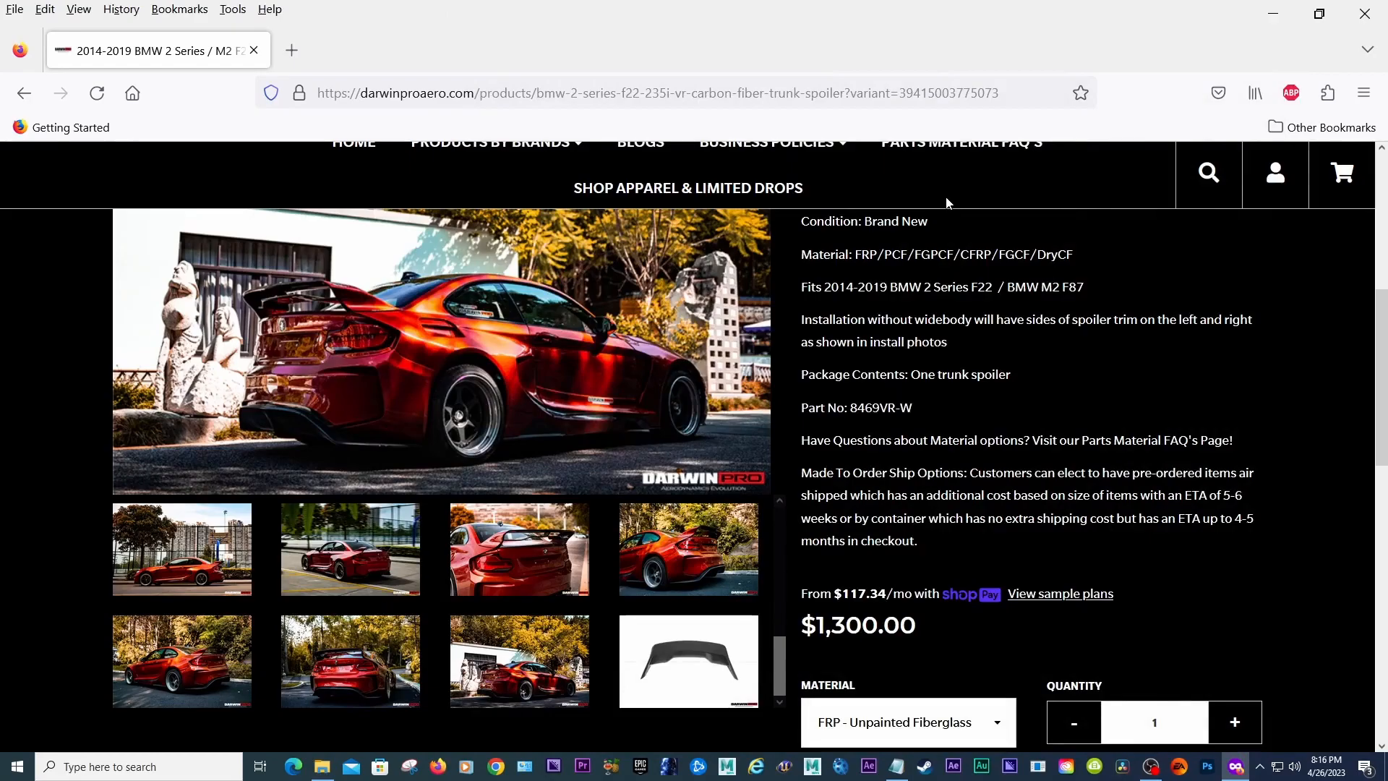
scroll(1385, 383, down, 2)
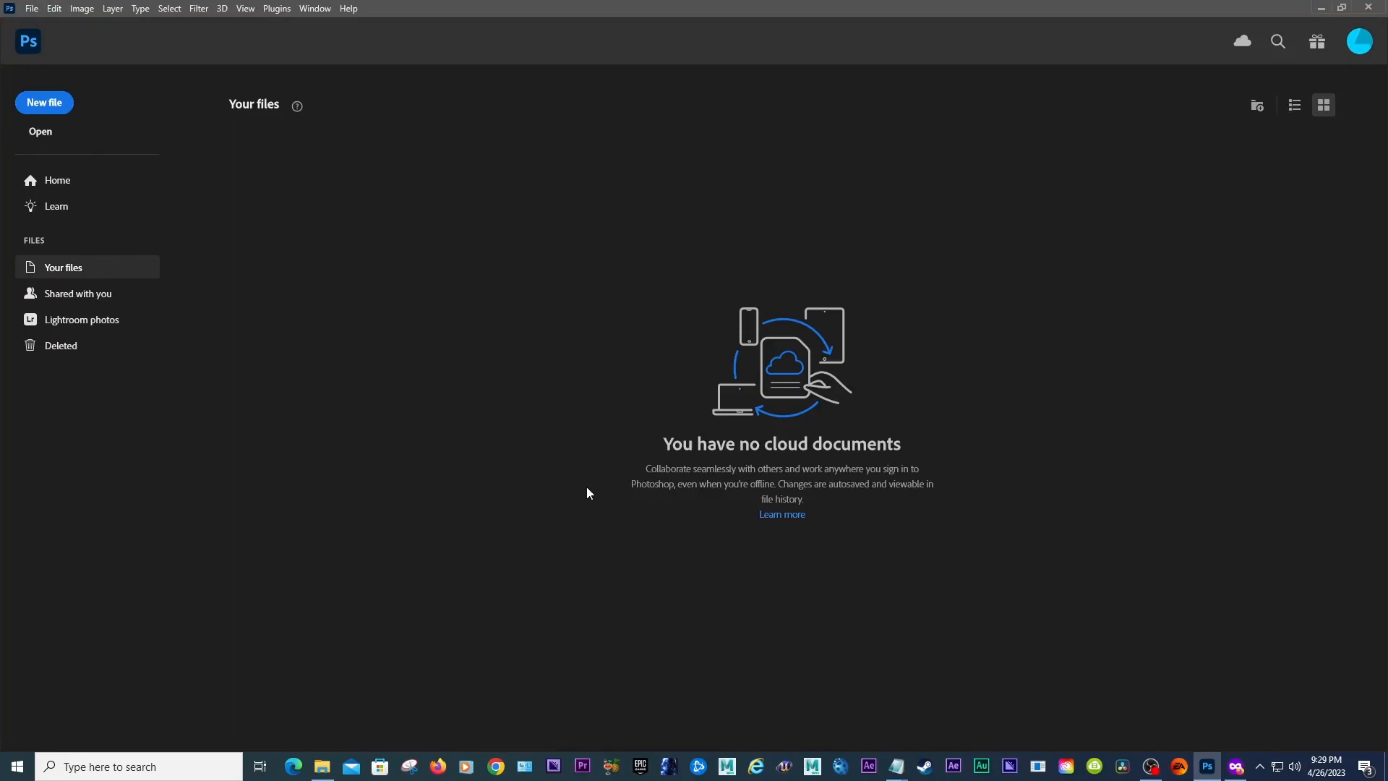
Step: Open Darwinpro M2 F22 Spoiler Wing_Image06.JPG from the reference images folder in Photoshop
click(31, 8)
click(65, 41)
drag(767, 208, 767, 327)
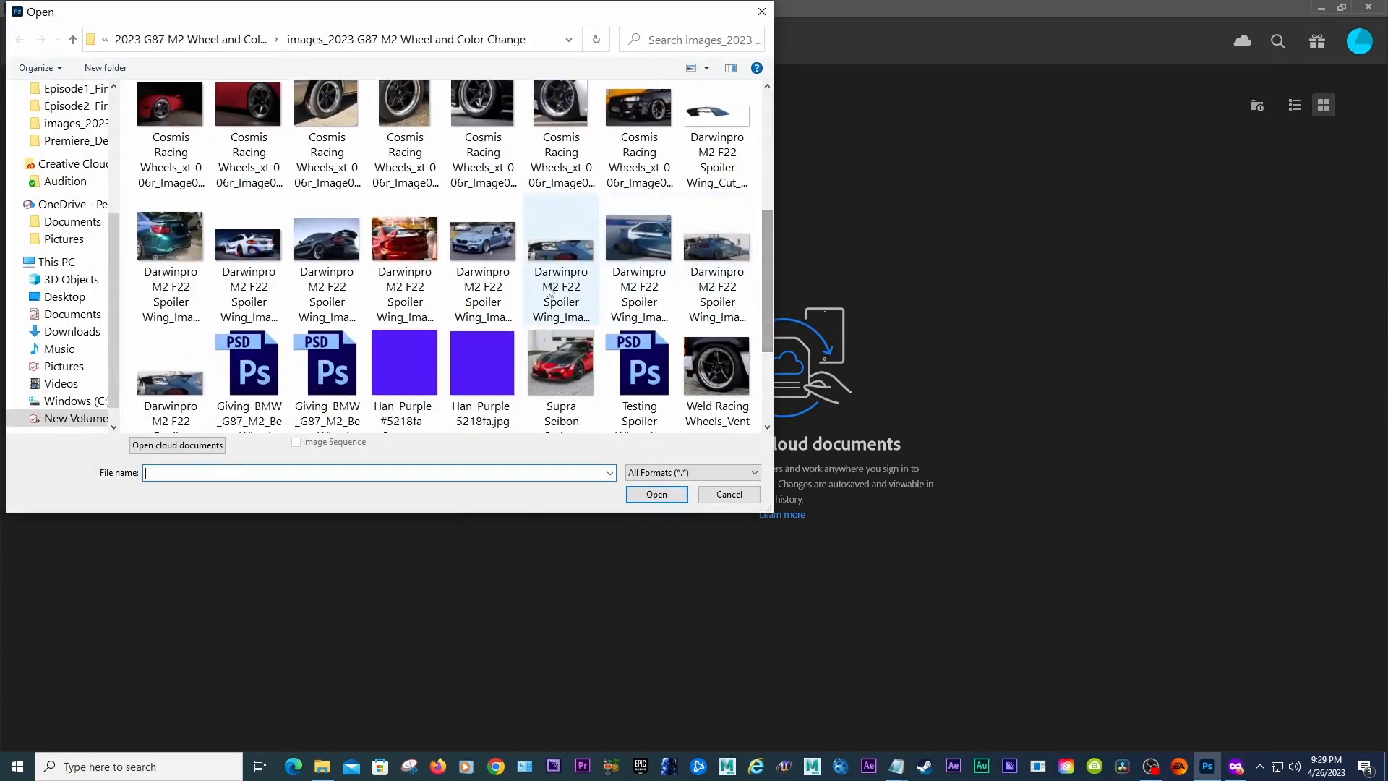
click(569, 291)
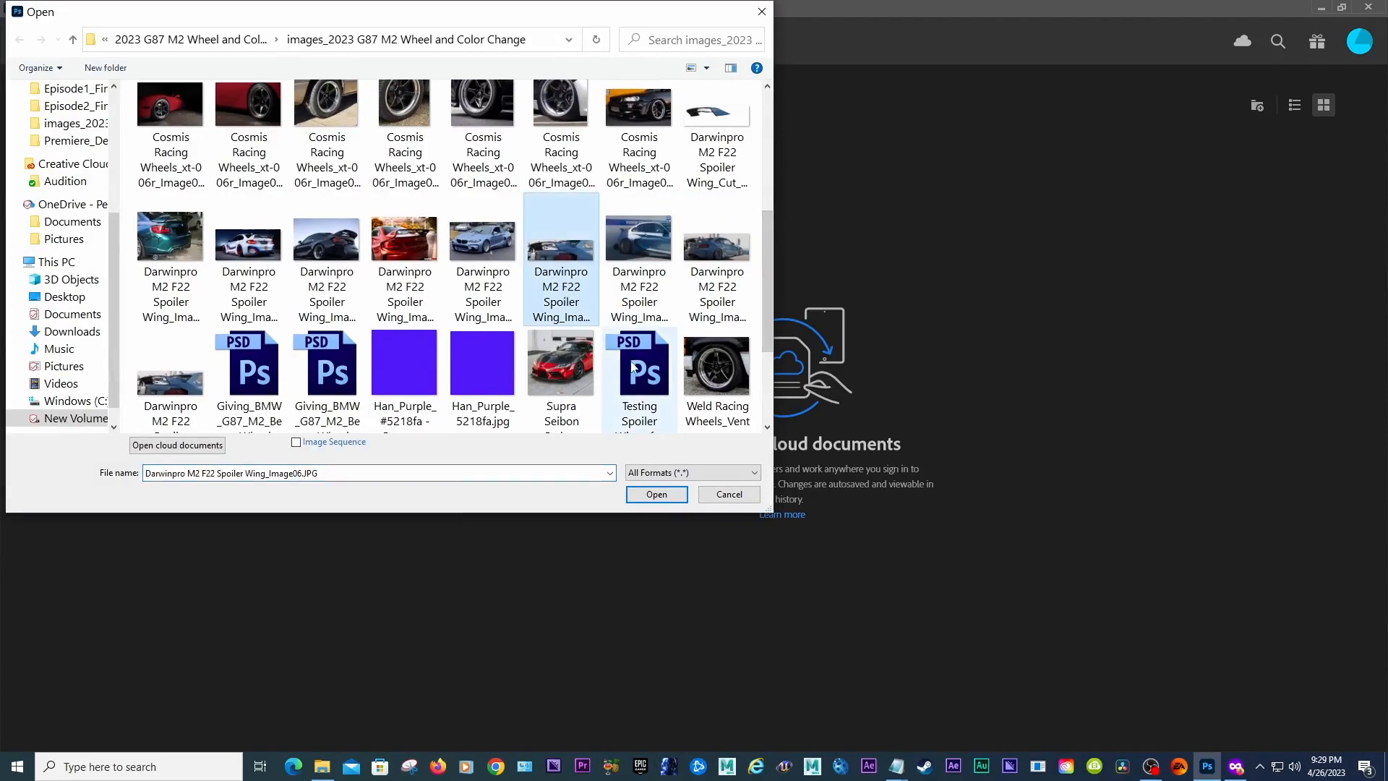
click(653, 494)
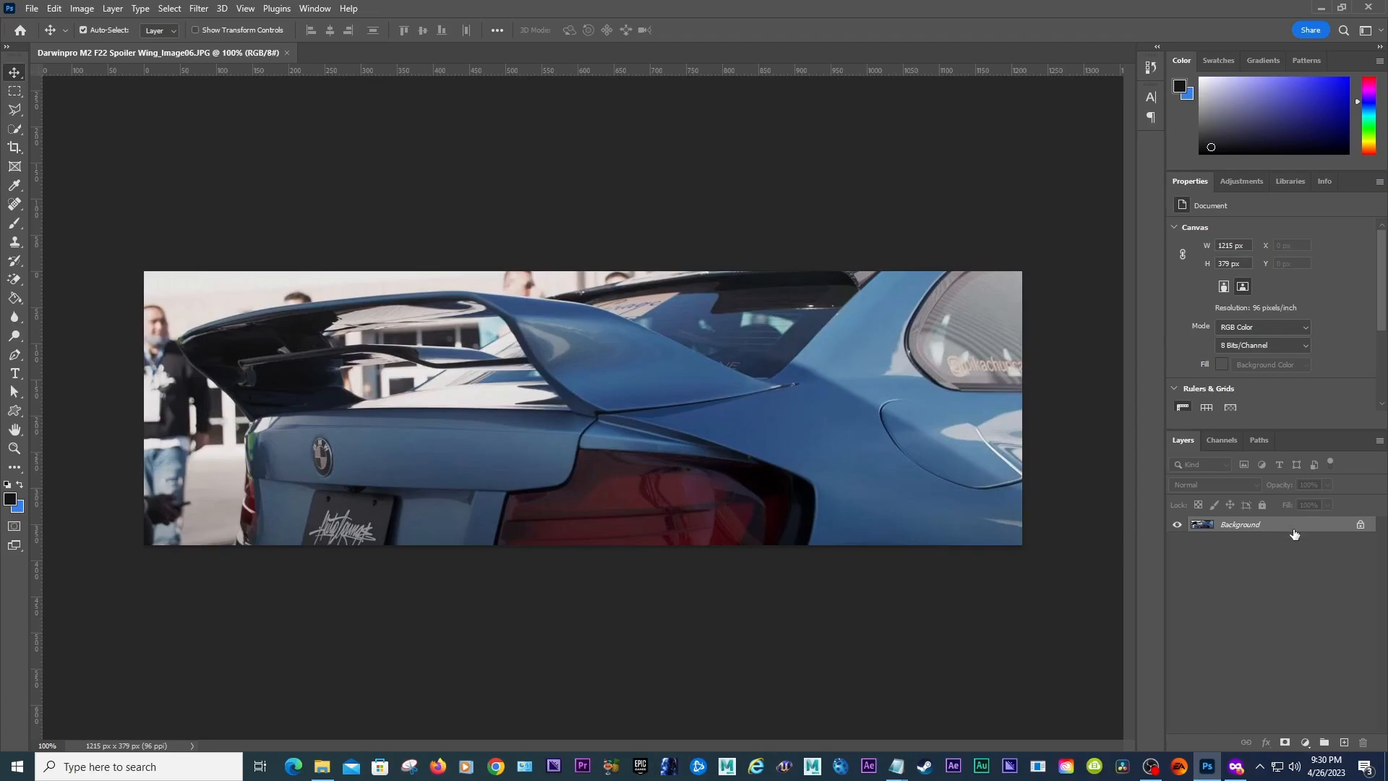
Step: Duplicate the Background layer and delete the original Background layer
drag(1306, 528, 1346, 741)
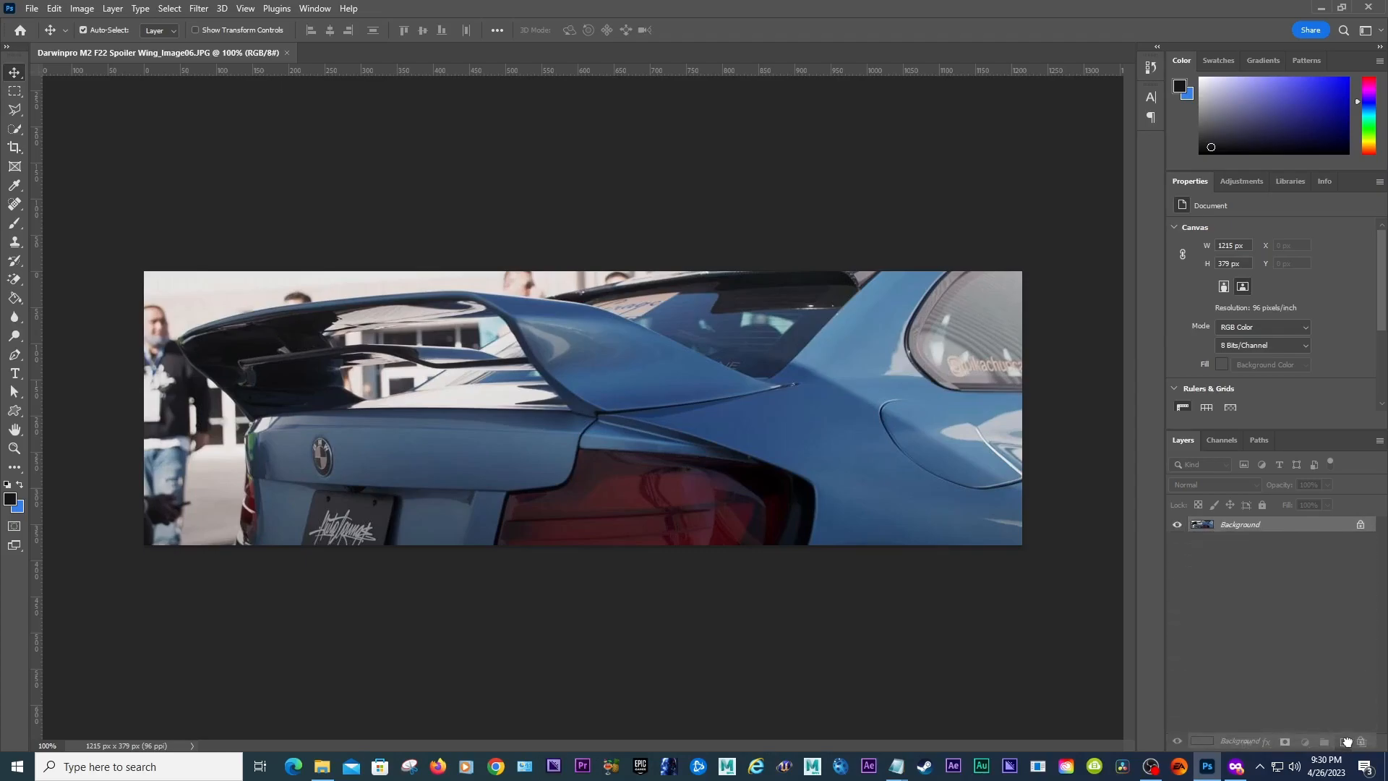
drag(1346, 741, 1346, 741)
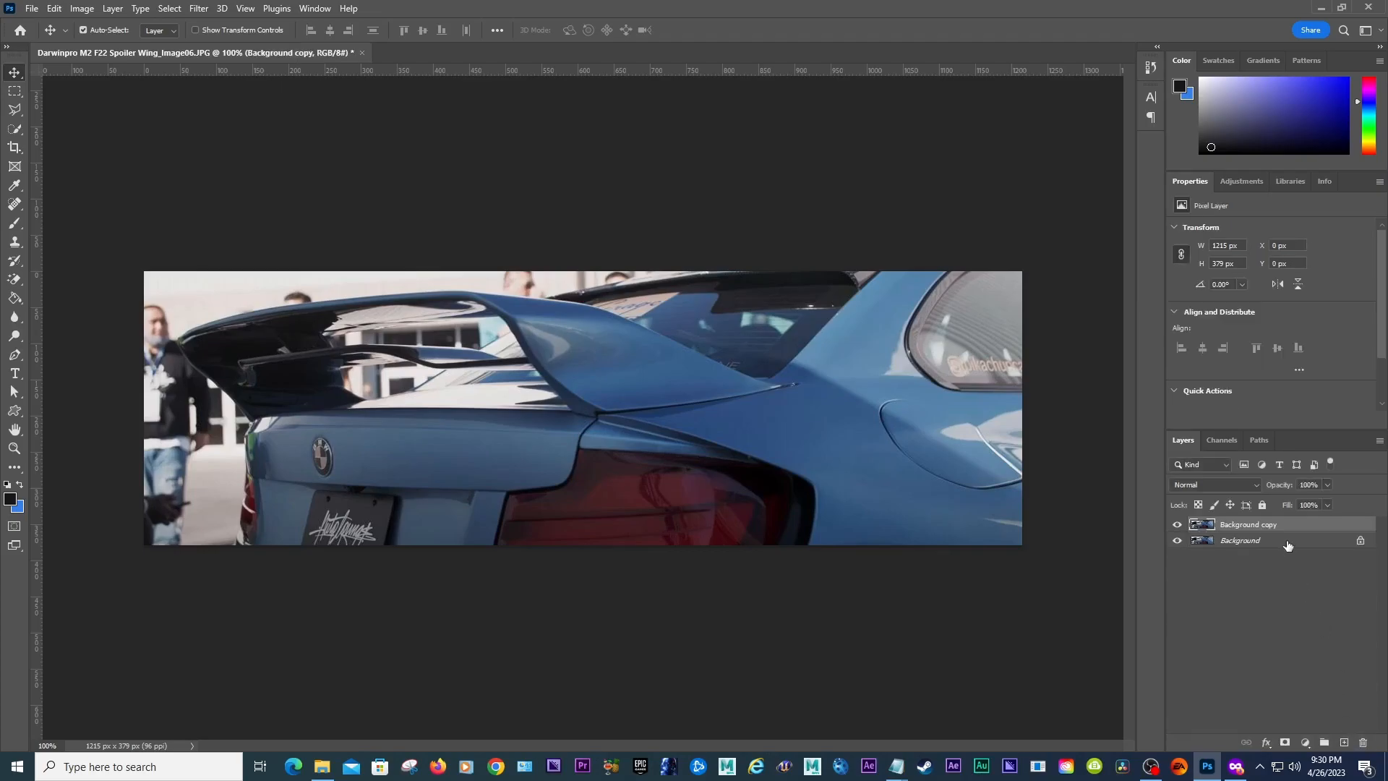
drag(1287, 542, 1364, 743)
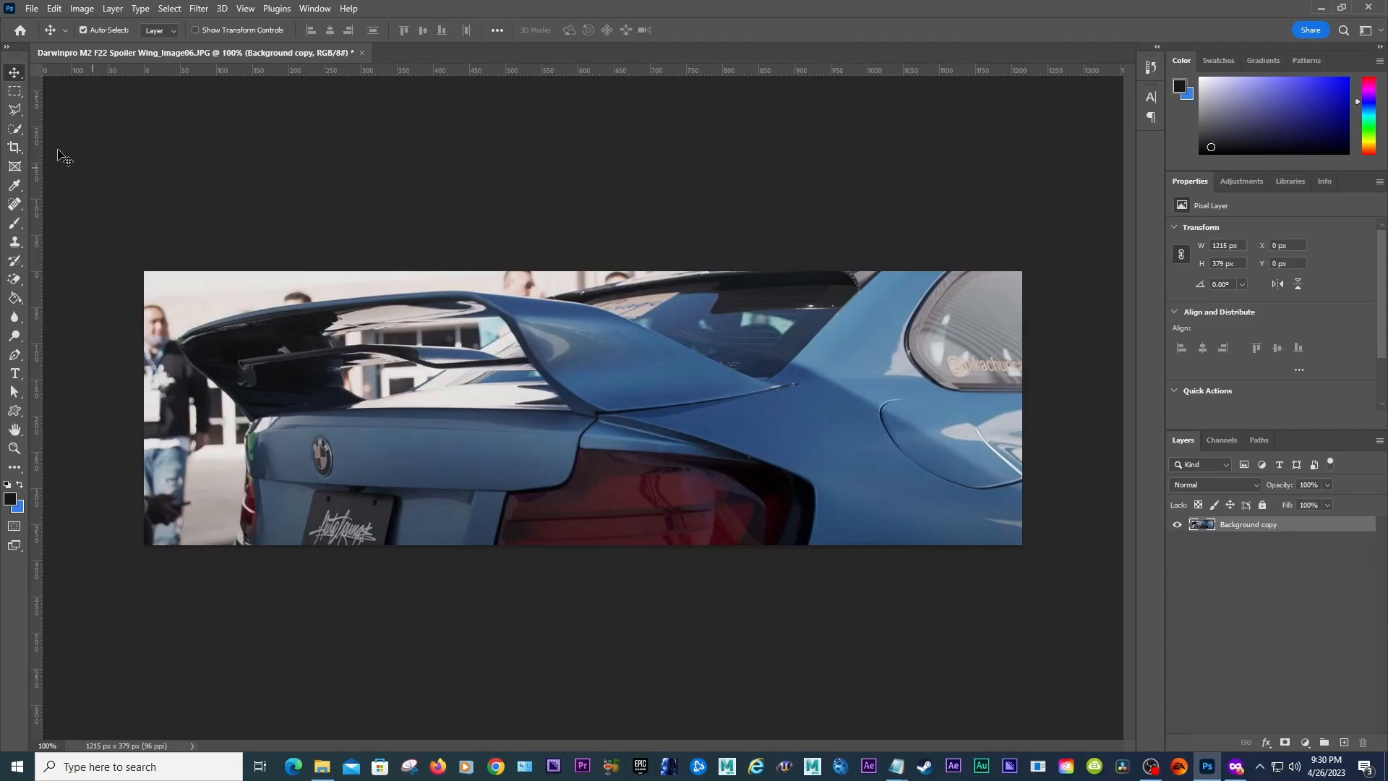
Step: Try selecting parts of the car's rear with the Quick Selection tool, then undo and deselect
click(16, 130)
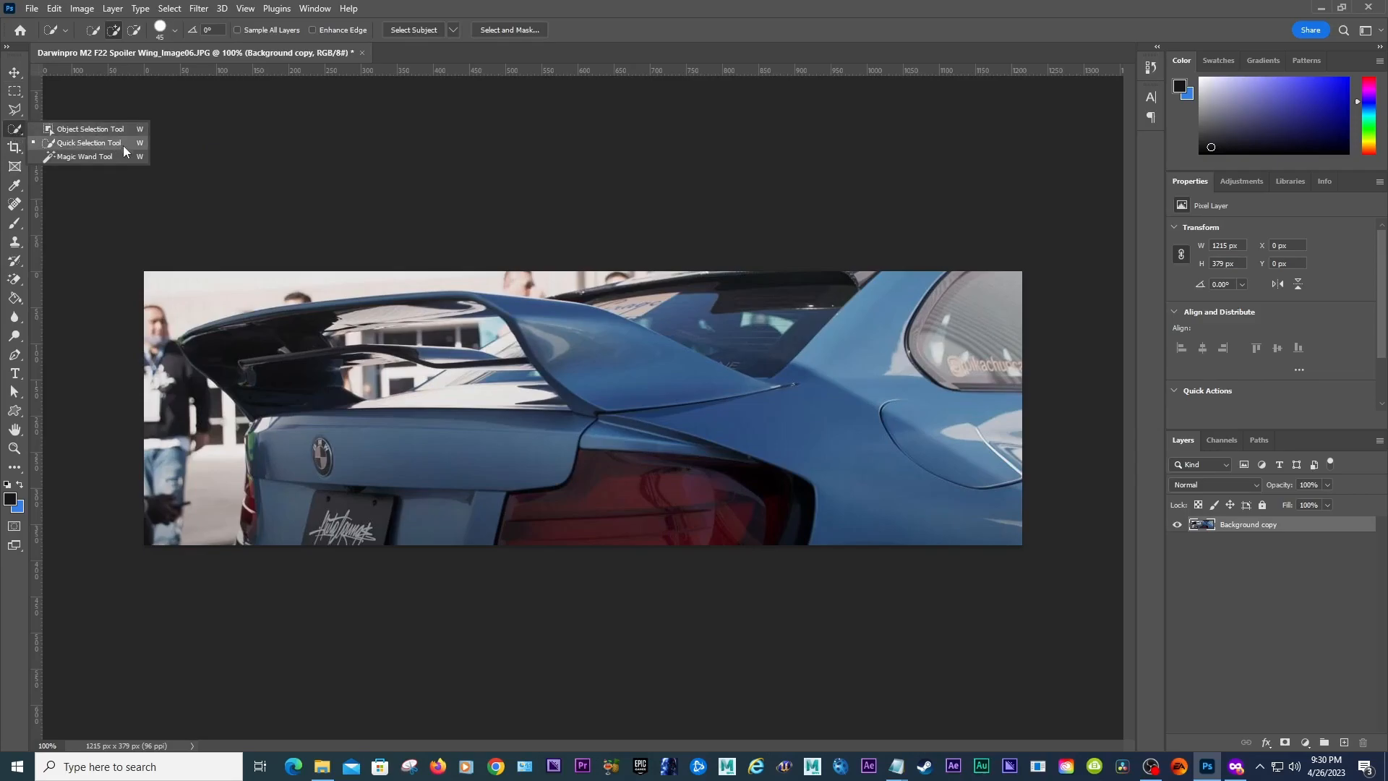
mouse_move(638, 378)
mouse_down()
mouse_move(599, 357)
mouse_move(656, 385)
mouse_move(539, 316)
mouse_move(639, 406)
mouse_move(741, 368)
mouse_move(578, 424)
mouse_move(790, 377)
mouse_move(596, 459)
mouse_move(745, 441)
mouse_up()
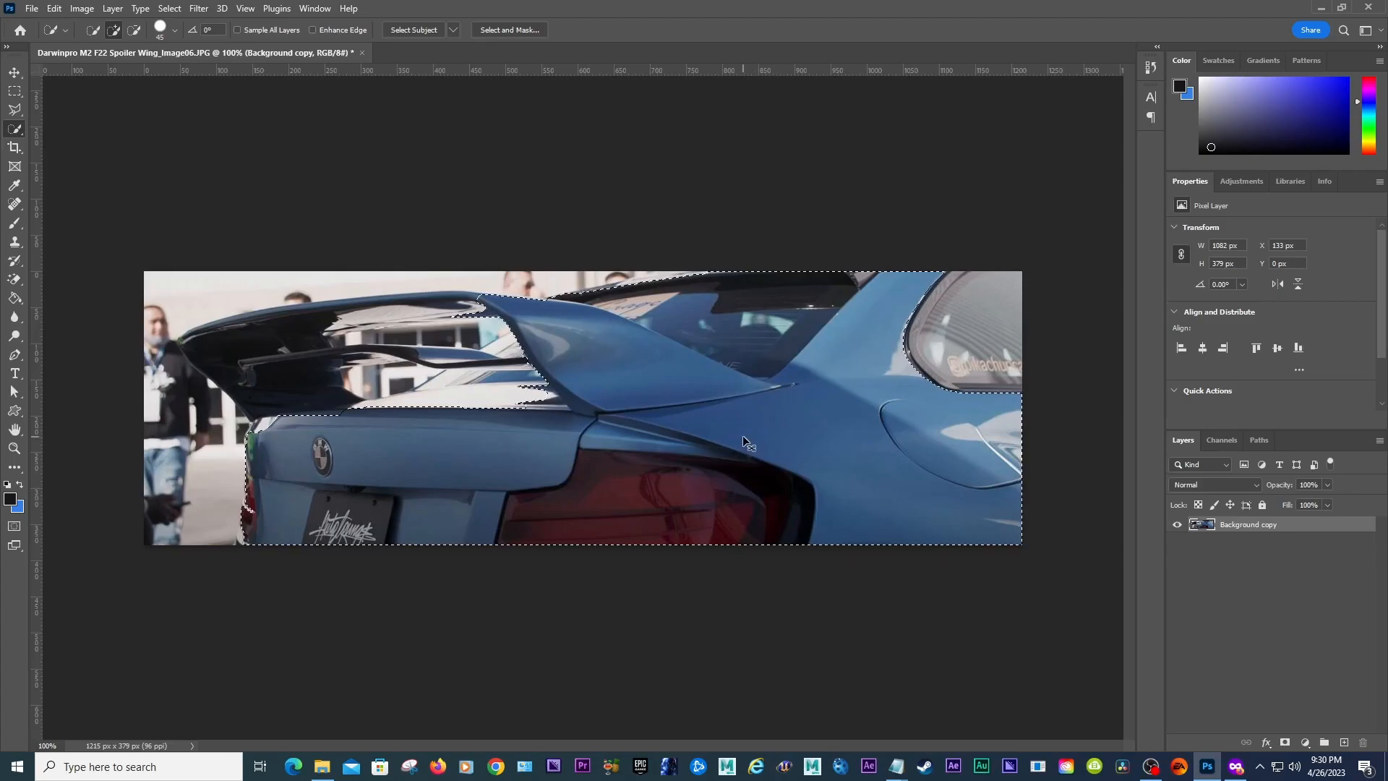
key(ctrl+d)
mouse_move(706, 485)
mouse_down()
mouse_move(642, 480)
mouse_move(617, 508)
mouse_move(715, 488)
mouse_move(575, 507)
mouse_up()
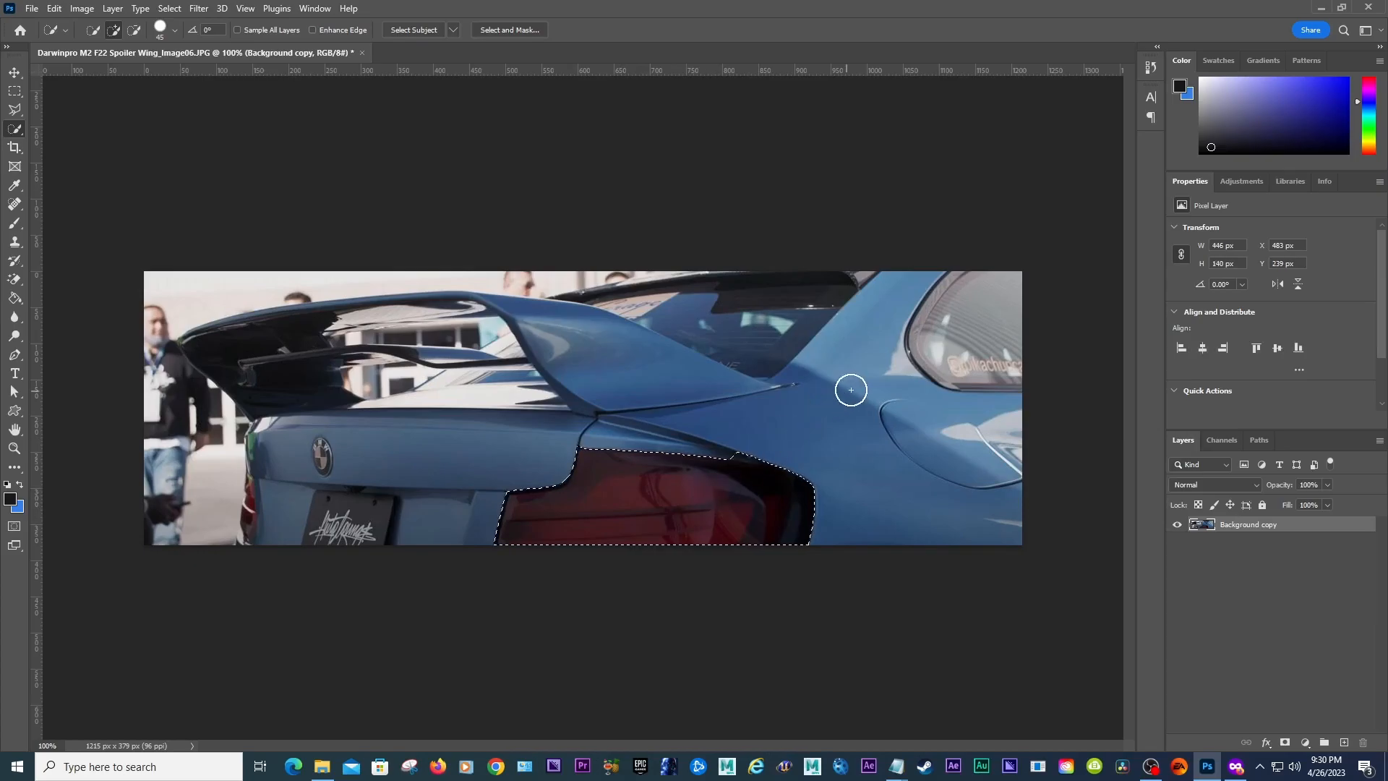
drag(867, 424, 925, 433)
drag(915, 429, 914, 431)
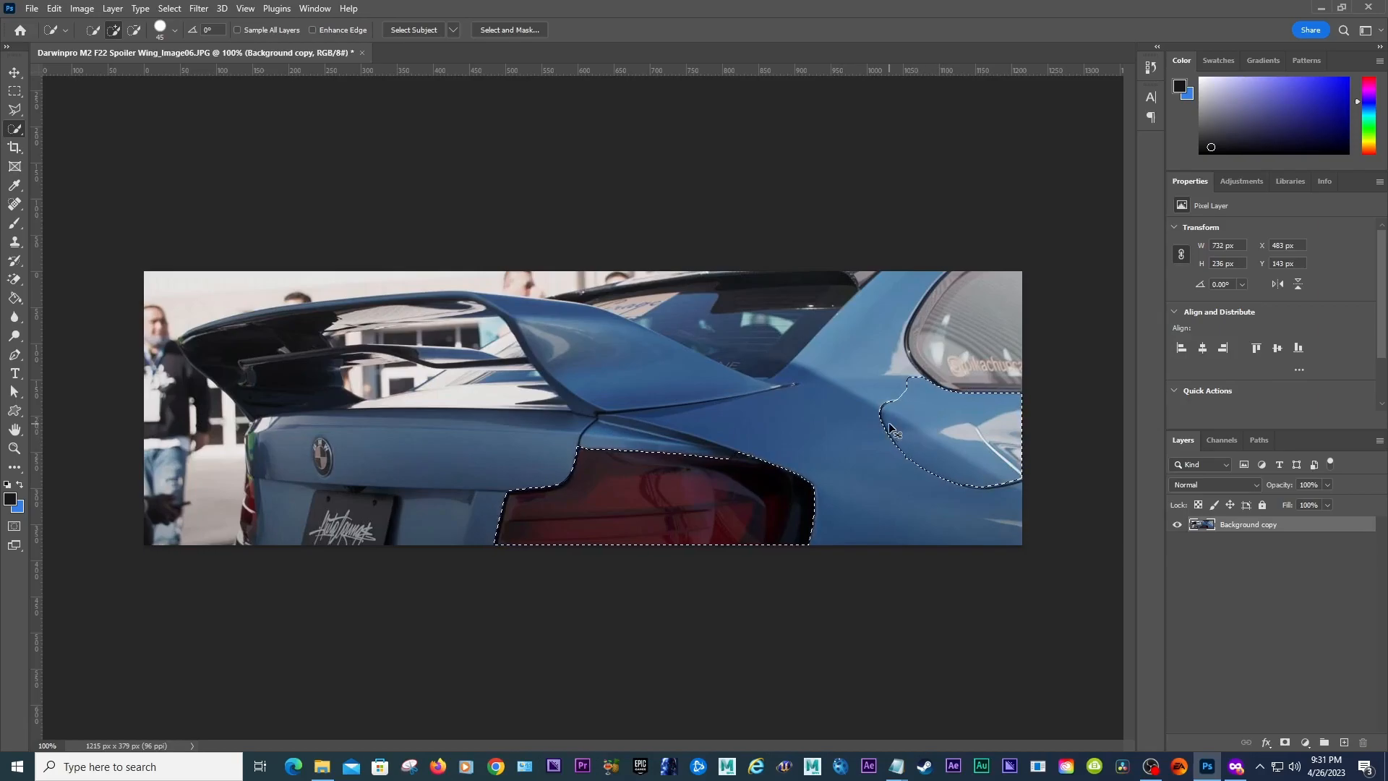
key(ctrl+z)
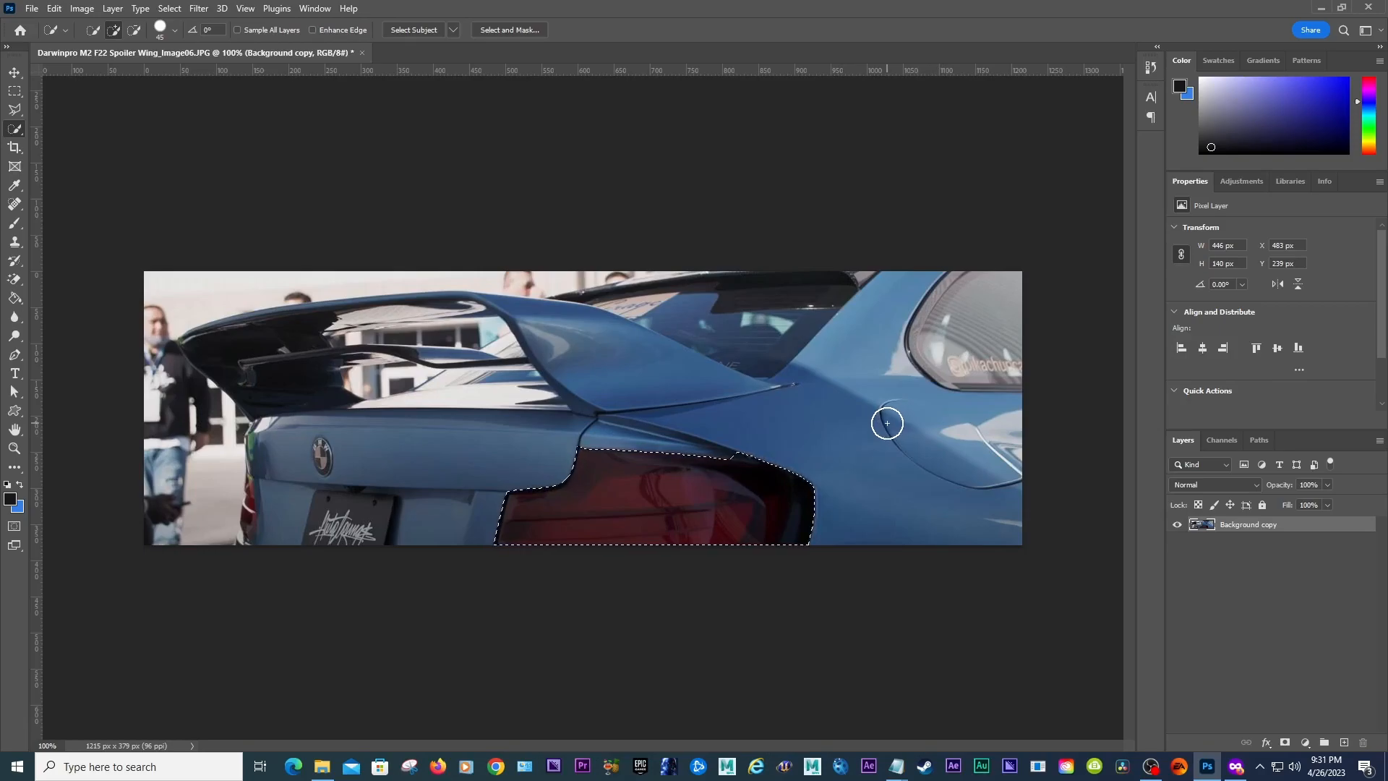
key(ctrl+d)
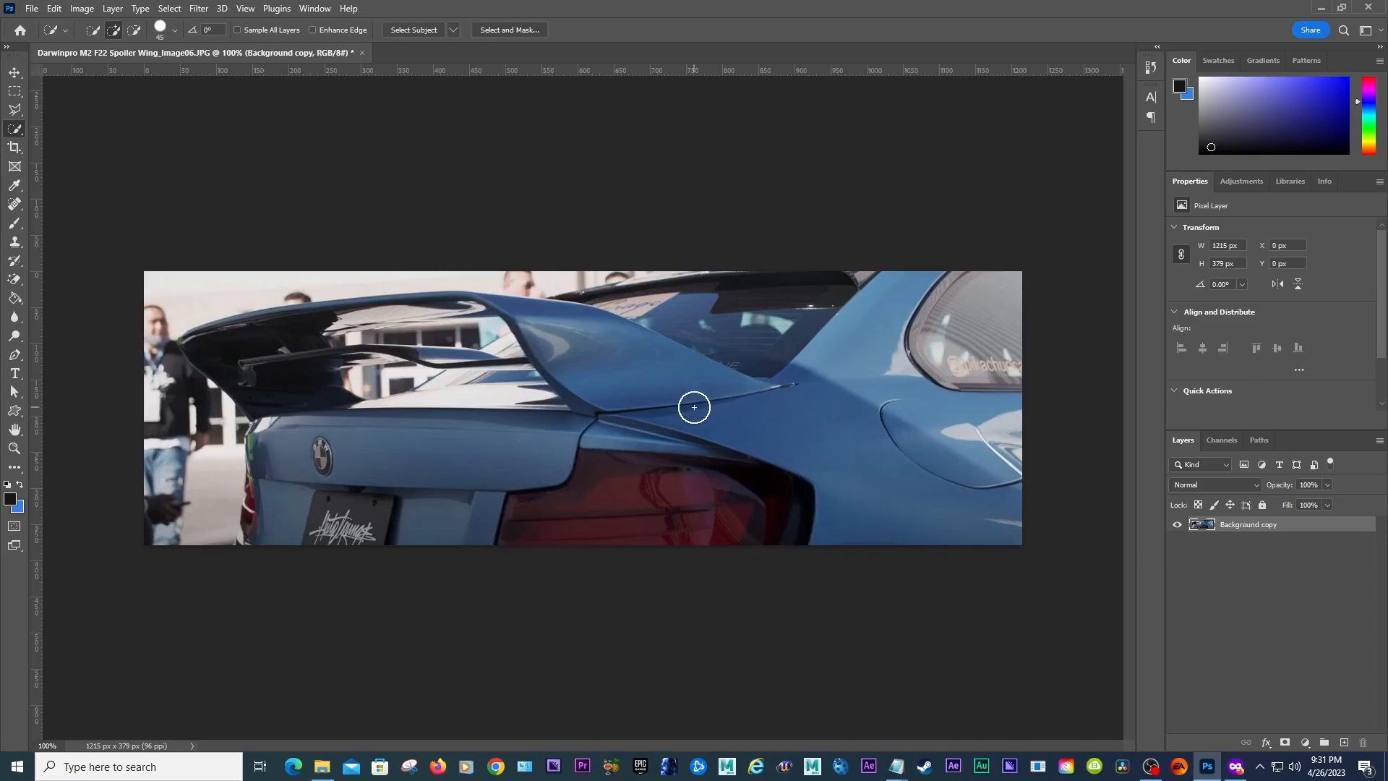
Step: Select the spoiler wing's upper surface with the Quick Selection tool using a small brush
key(bracketright)
key(bracketleft)
key(bracketleft)
key(bracketleft)
key(bracketleft)
key(bracketleft)
key(bracketright)
key(bracketright)
key(bracketright)
key(bracketright)
key(bracketleft)
key(bracketleft)
key(bracketleft)
key(bracketleft)
key(bracketleft)
key(bracketright)
key(bracketright)
key(bracketright)
key(bracketright)
key(bracketright)
key(bracketright)
key(bracketright)
key(bracketright)
key(bracketright)
key(bracketright)
key(bracketright)
key(bracketright)
key(bracketright)
key(bracketright)
key(bracketright)
key(bracketright)
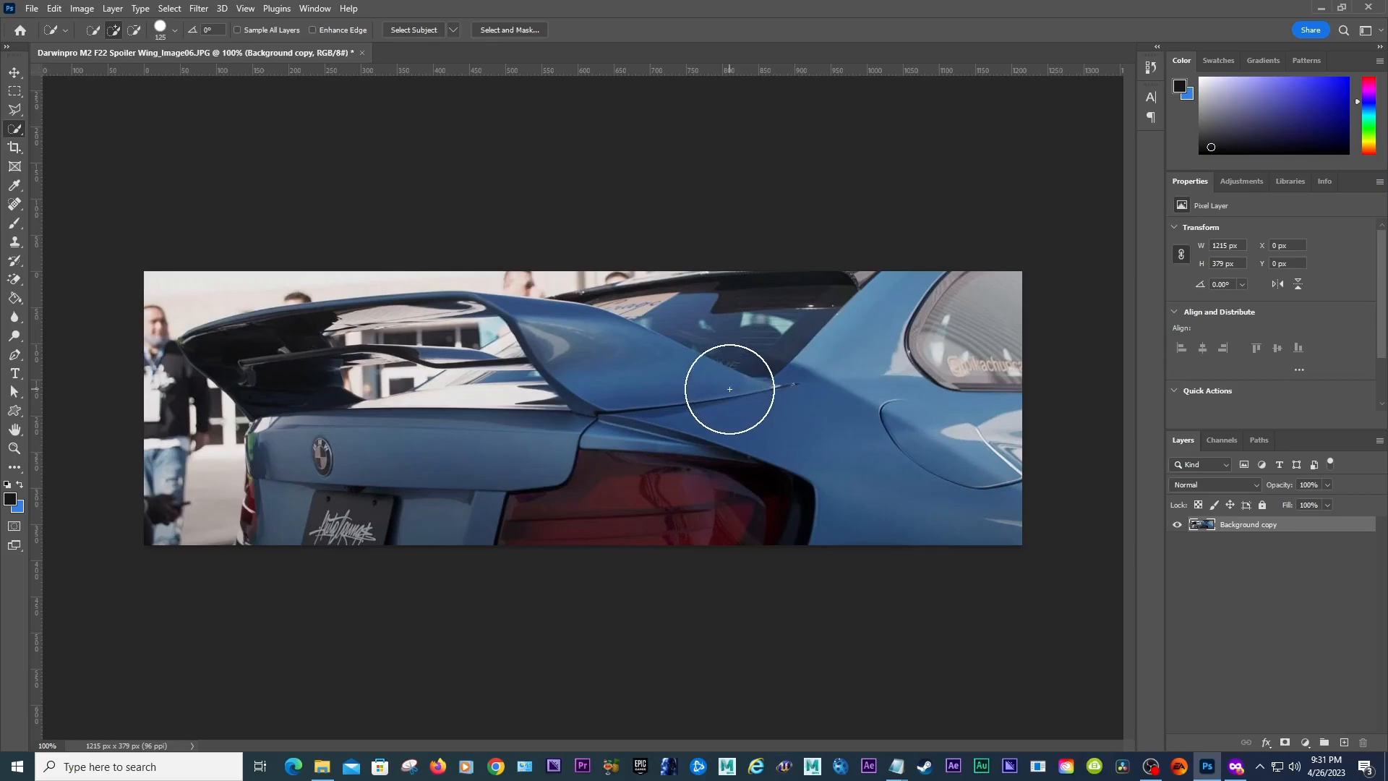
key(bracketleft)
key(bracketleft)
key(bracketleft)
key(bracketleft)
key(bracketleft)
key(bracketleft)
key(bracketleft)
key(bracketleft)
key(bracketleft)
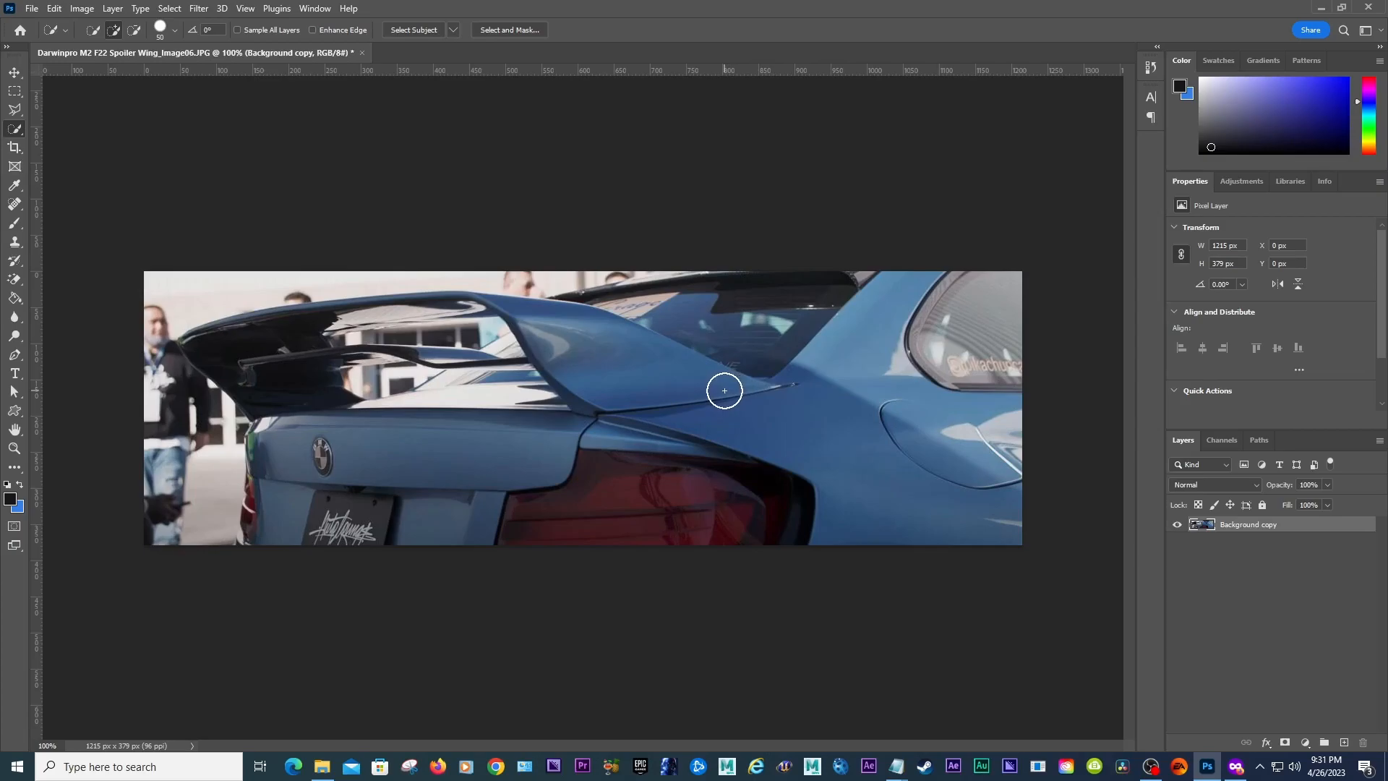
key(bracketleft)
key(bracketleft)
key(bracketleft)
key(bracketleft)
click(15, 355)
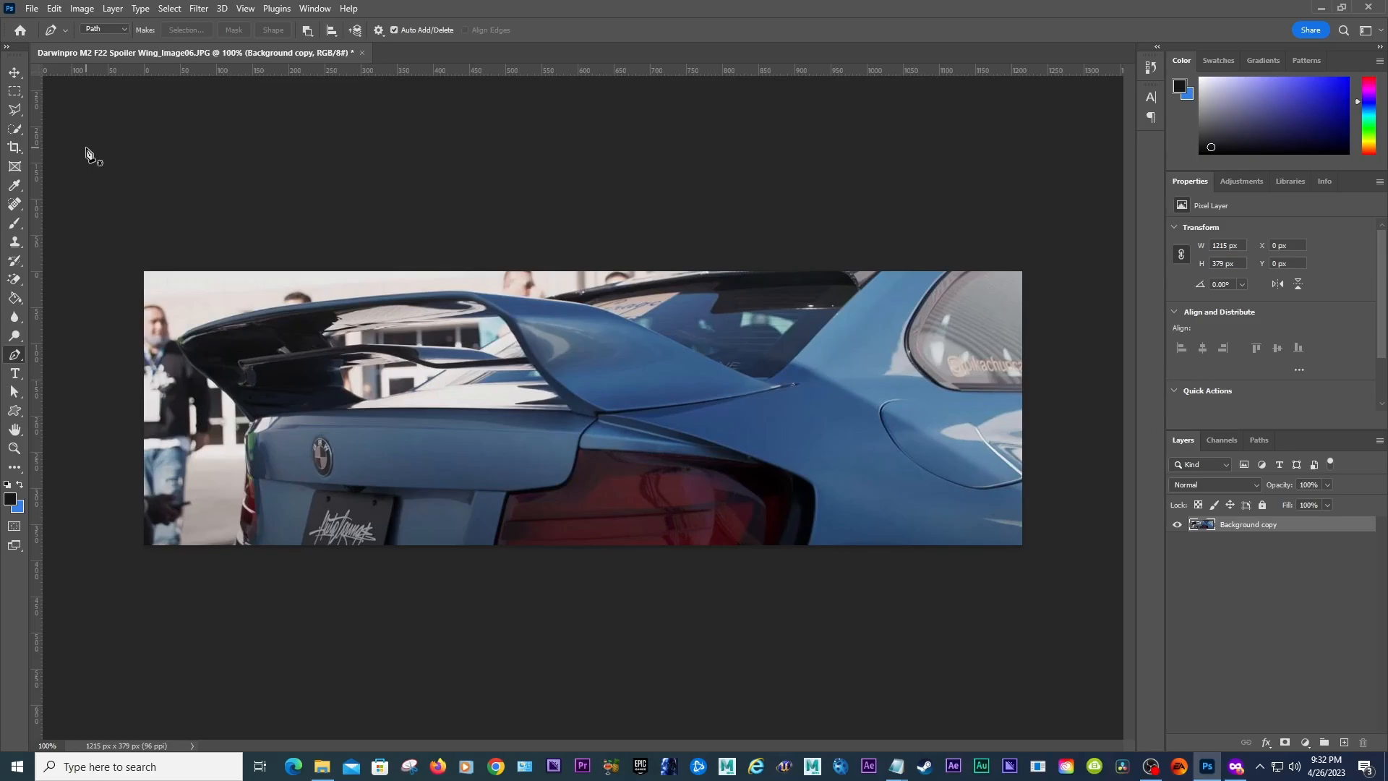
click(18, 126)
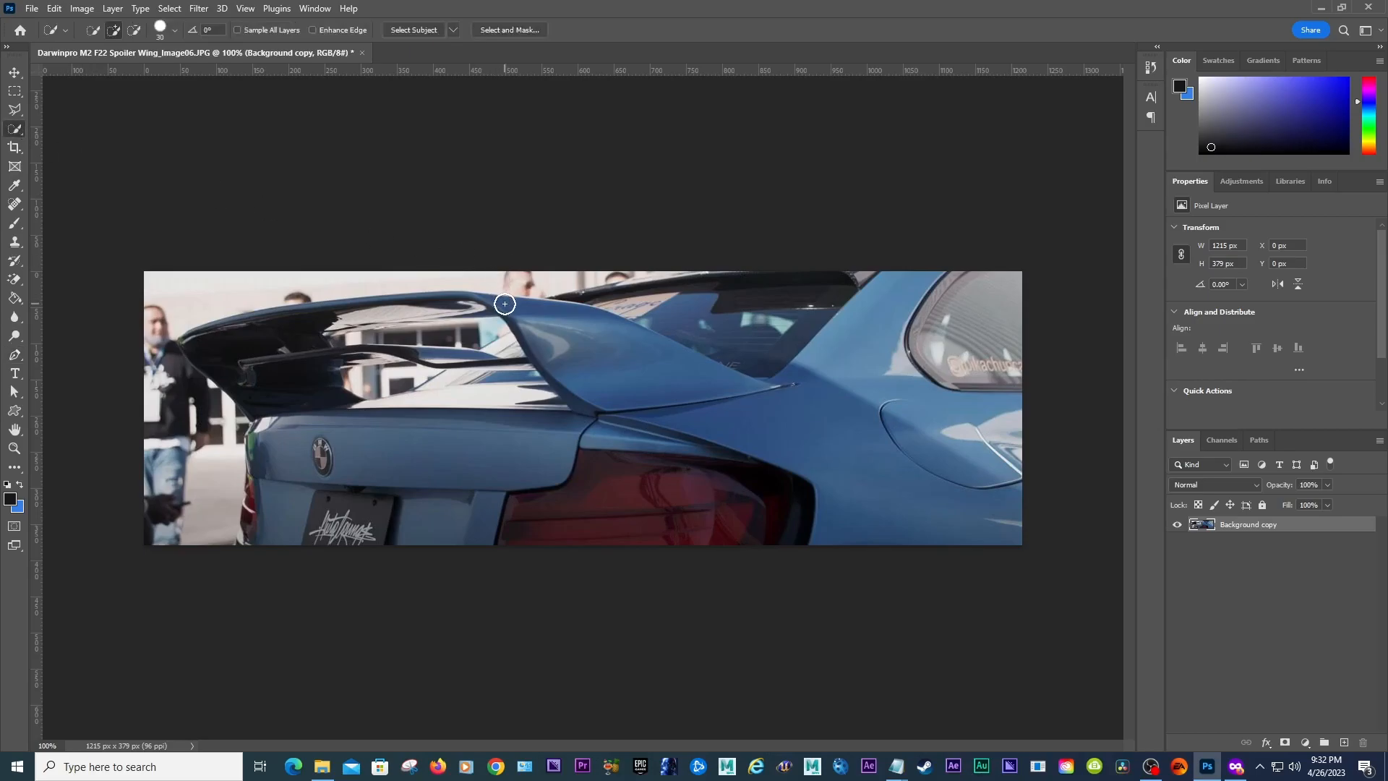
key(bracketleft)
drag(743, 384, 581, 387)
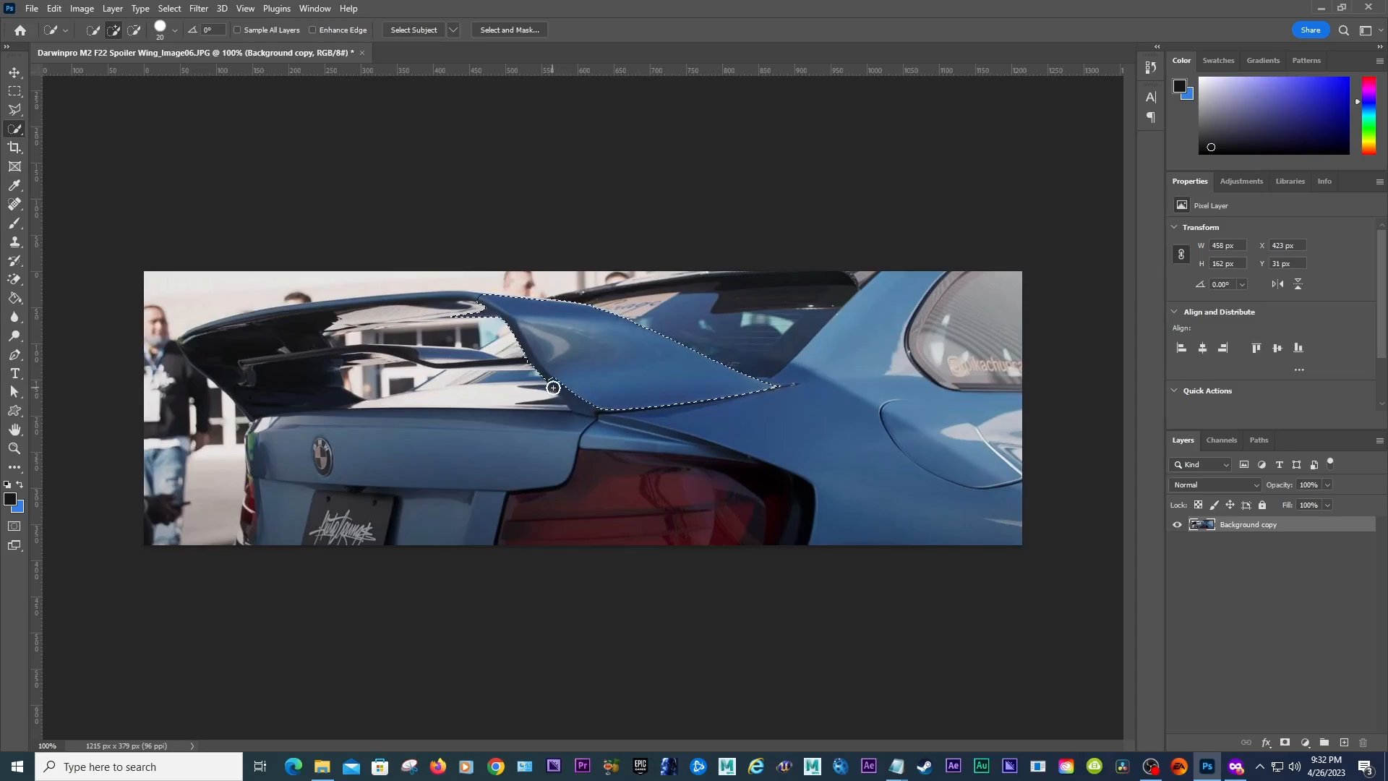
Step: Add the spoiler's base where it meets the trunk lid to the selection with a smaller brush
key(bracketleft)
key(bracketleft)
key(bracketleft)
key(bracketleft)
mouse_move(554, 382)
mouse_down()
mouse_move(532, 396)
mouse_move(578, 401)
mouse_up()
key(bracketright)
key(bracketright)
key(bracketright)
key(bracketright)
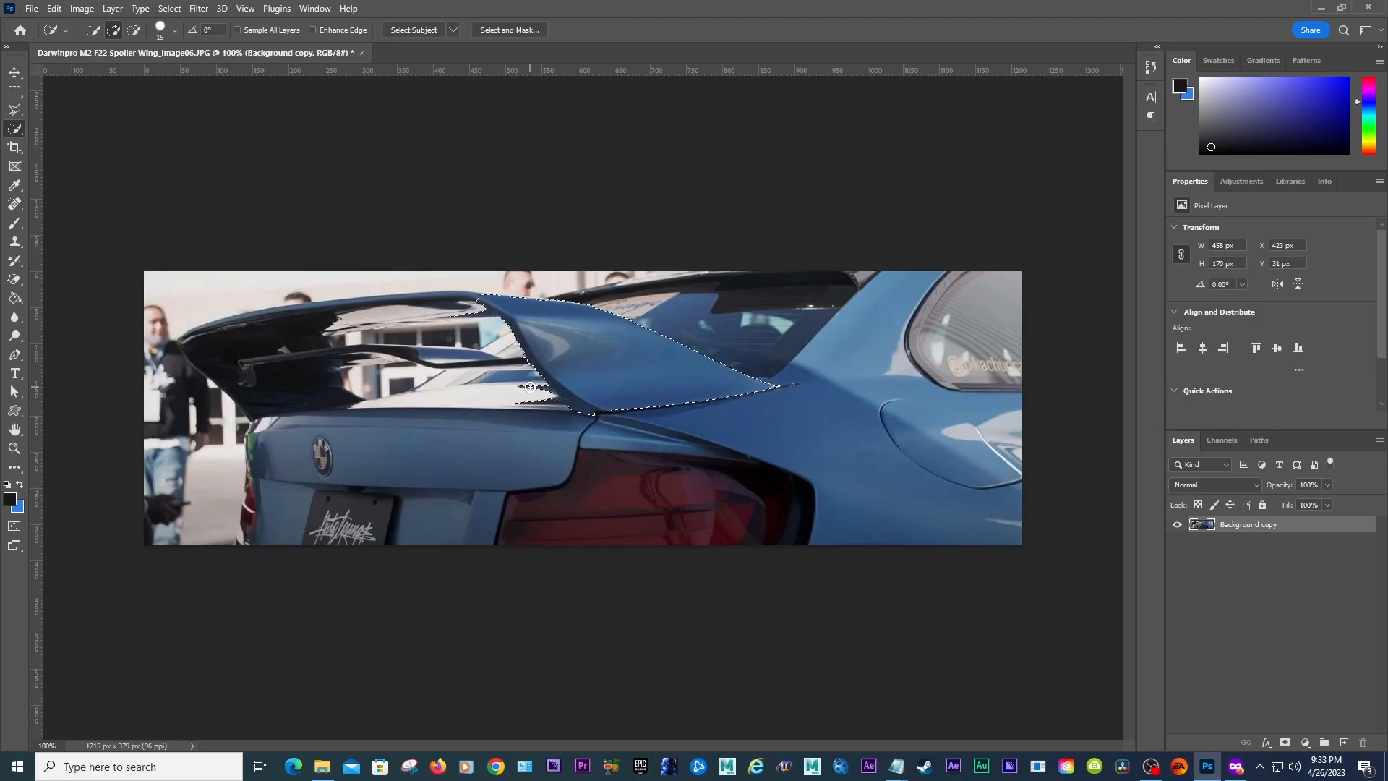
Step: Extend the selection across the wing's left end and endplate
key(alt)
mouse_move(476, 306)
mouse_down()
mouse_move(355, 312)
mouse_move(303, 336)
mouse_move(263, 322)
mouse_move(318, 340)
mouse_move(291, 328)
mouse_up()
drag(279, 324, 247, 347)
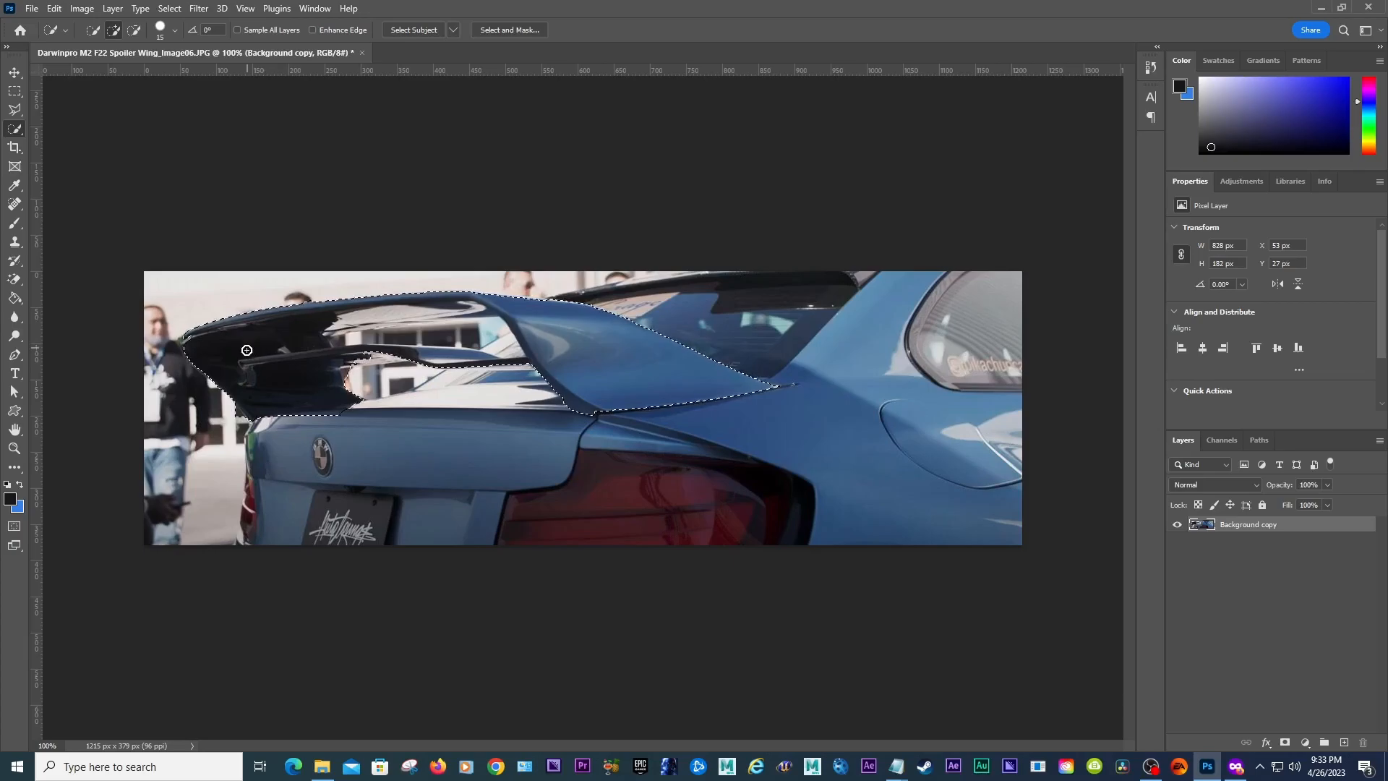
Step: Refine the selection around the wing's support strut and switch to the Zoom tool
key(alt)
key(alt)
key(alt)
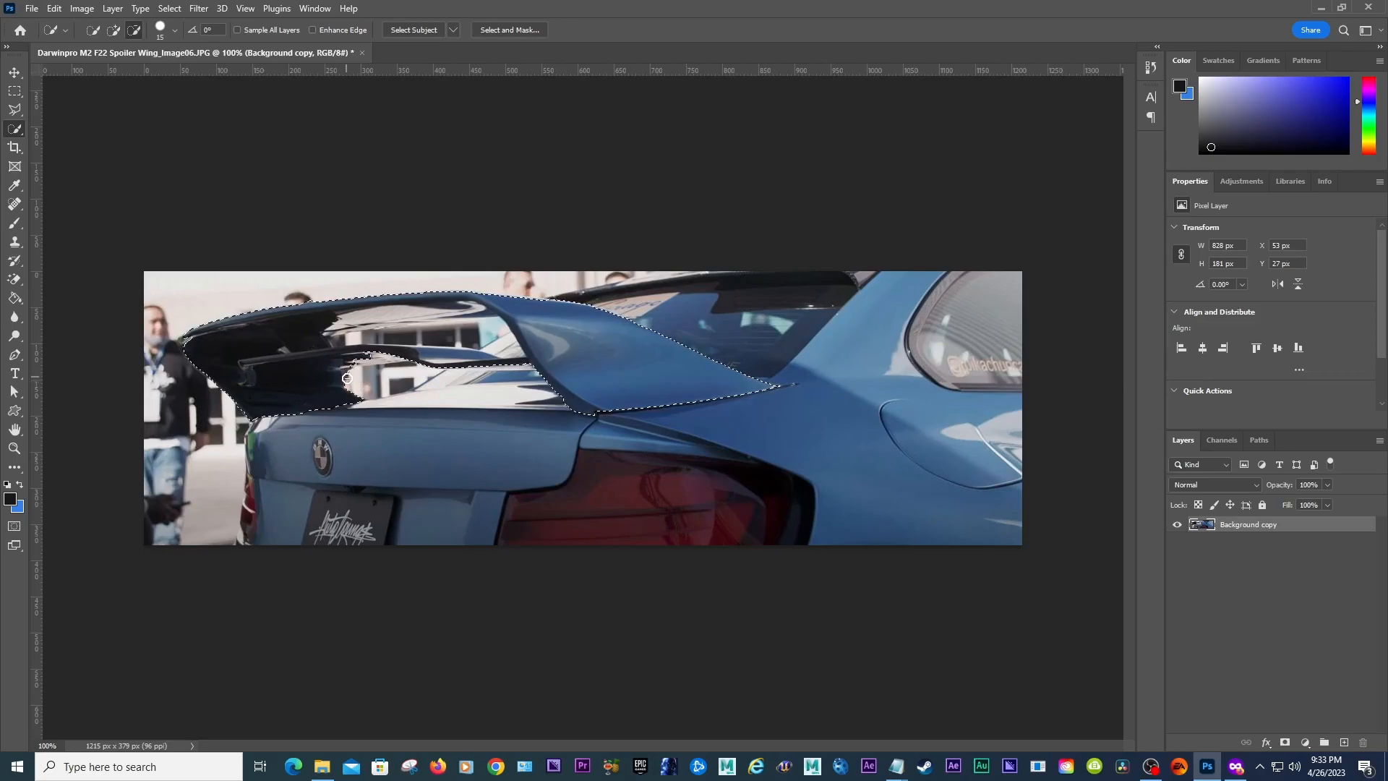
key(alt)
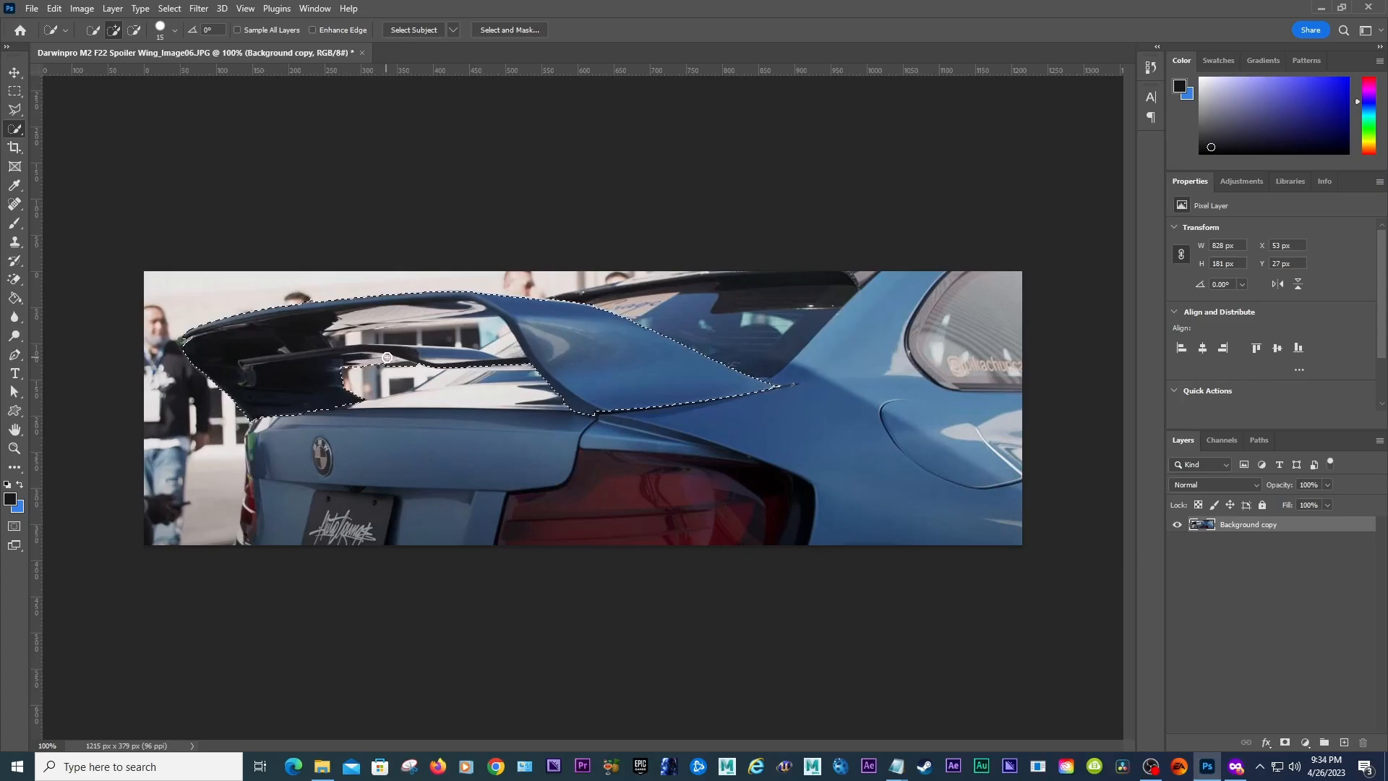
key(alt)
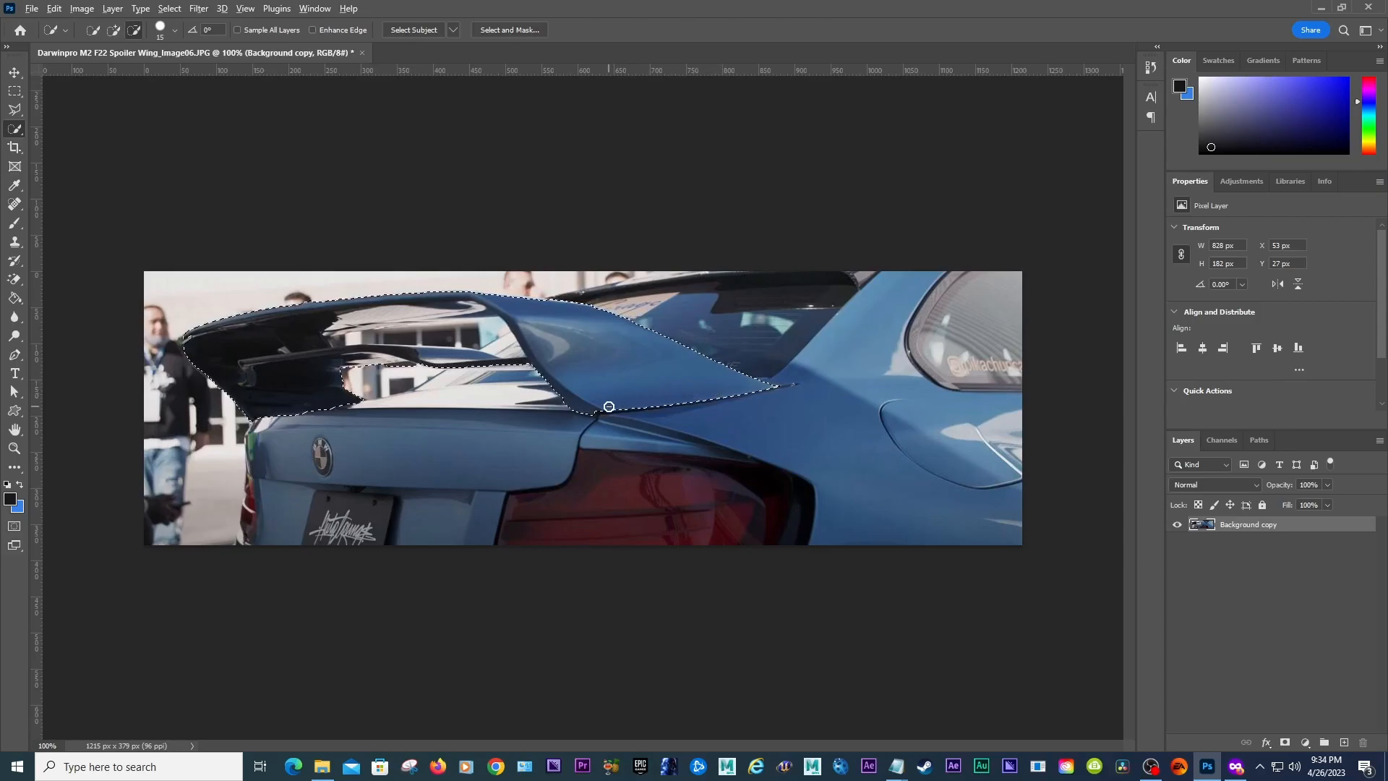
click(22, 449)
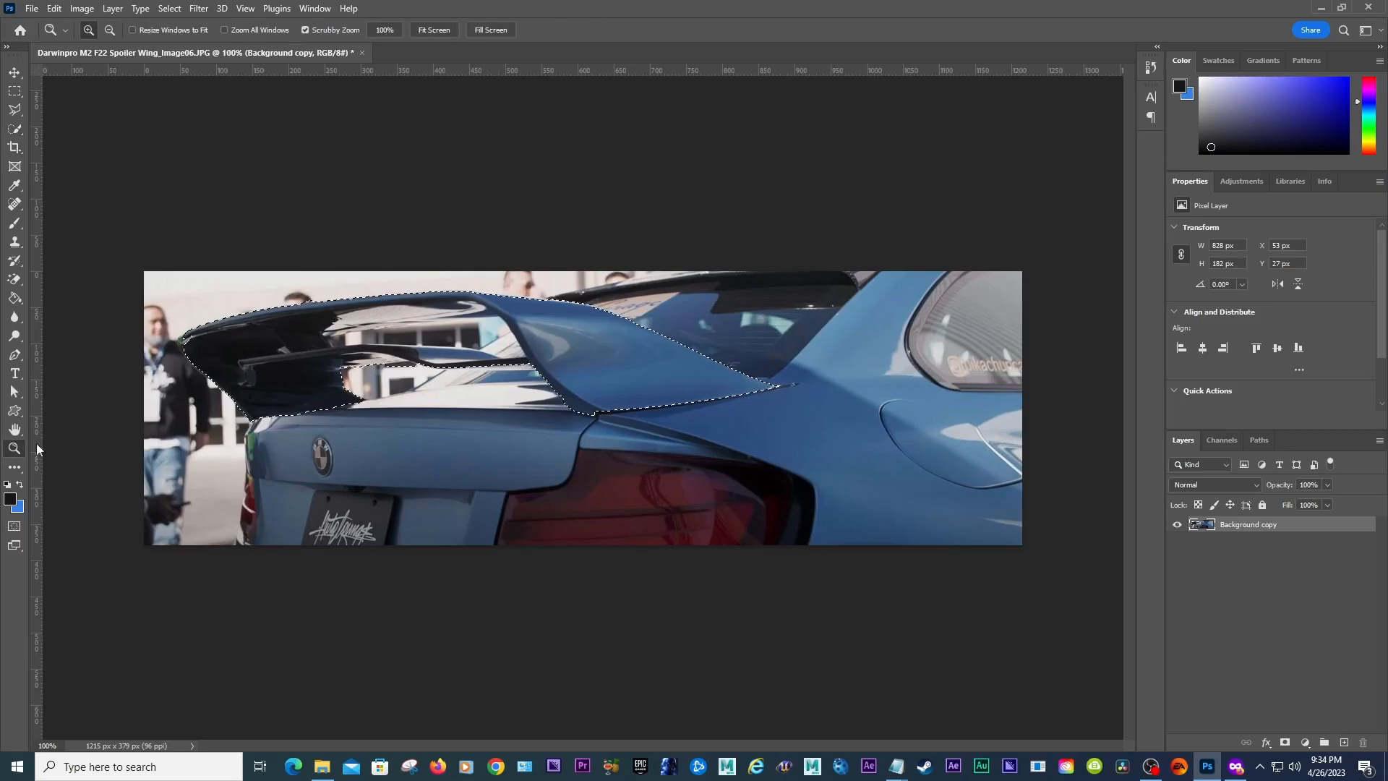
Step: Switch to the Quick Selection tool with a smaller brush and add the spoiler's lower edge above the trunk lid
click(329, 312)
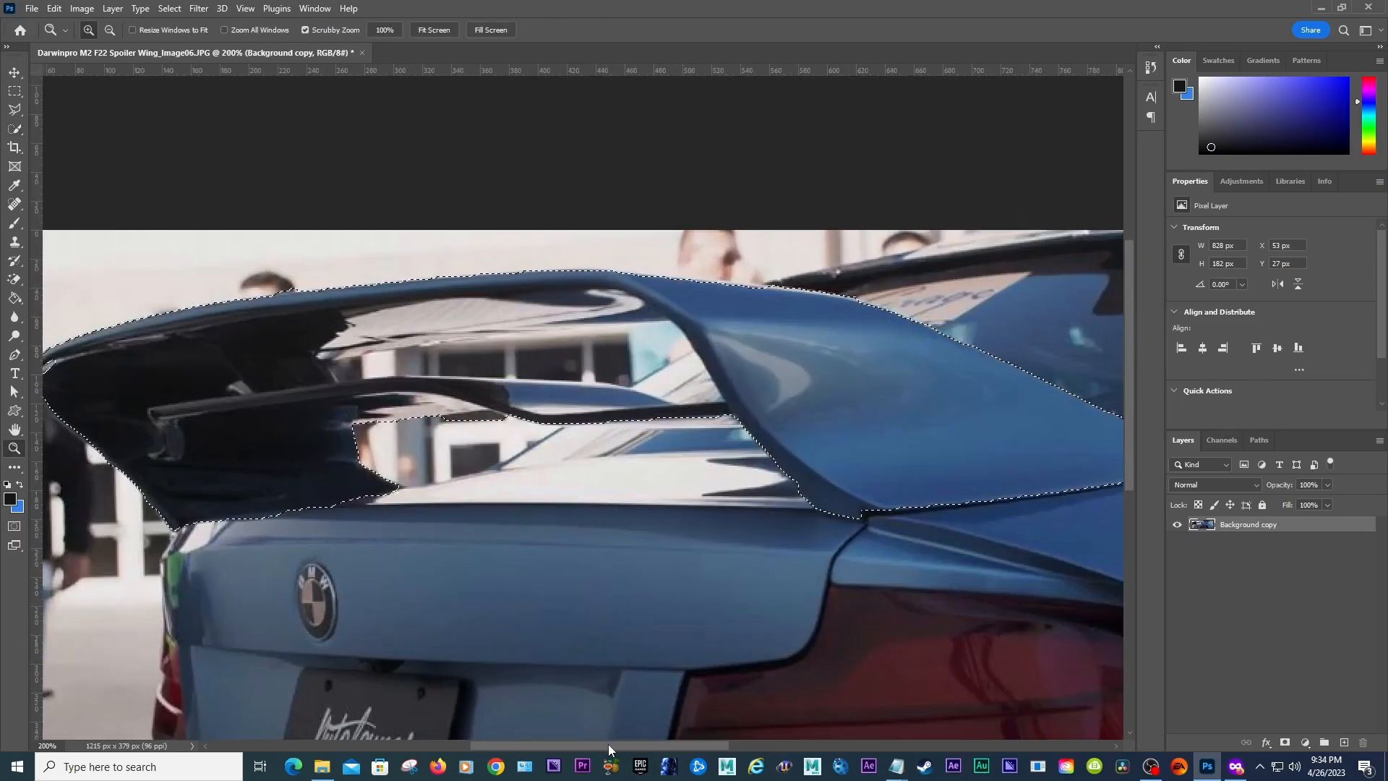
drag(608, 743, 574, 744)
click(453, 452)
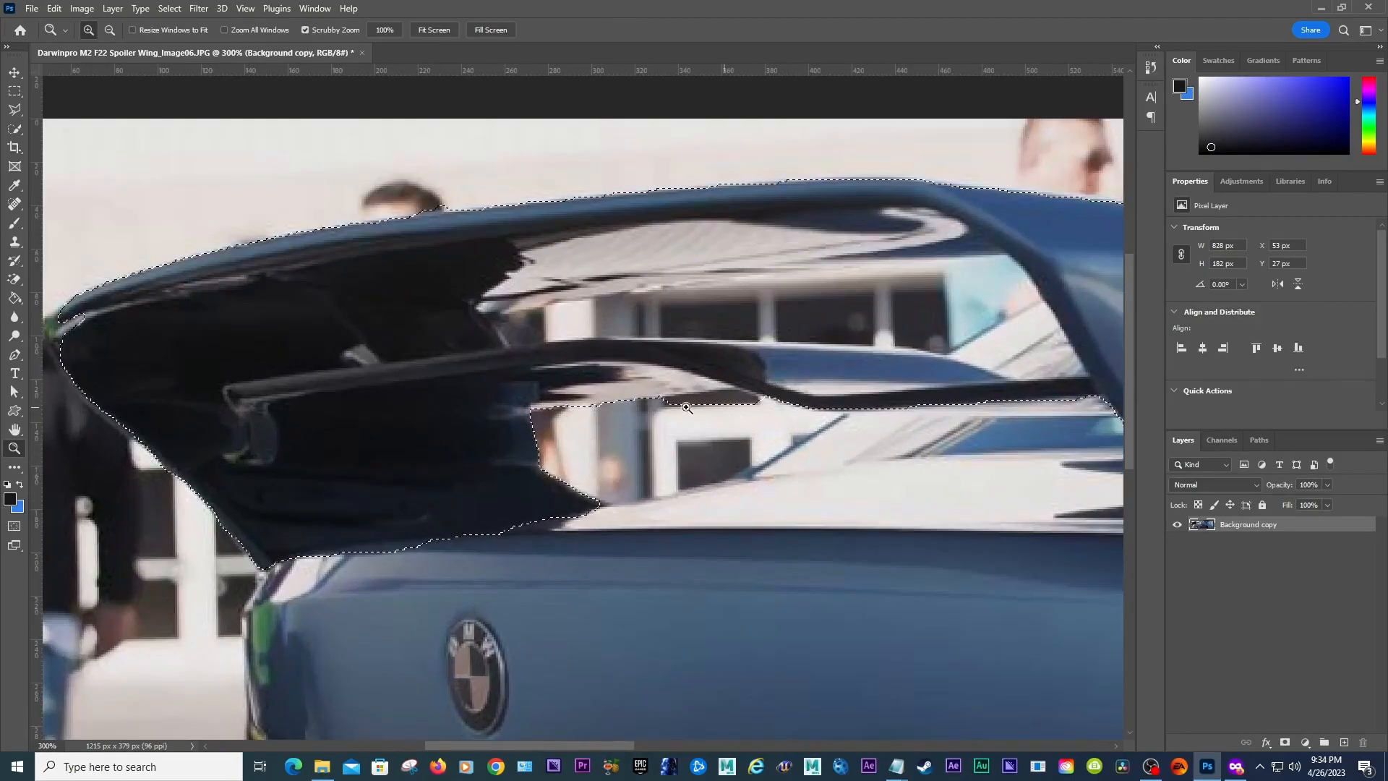
key(b)
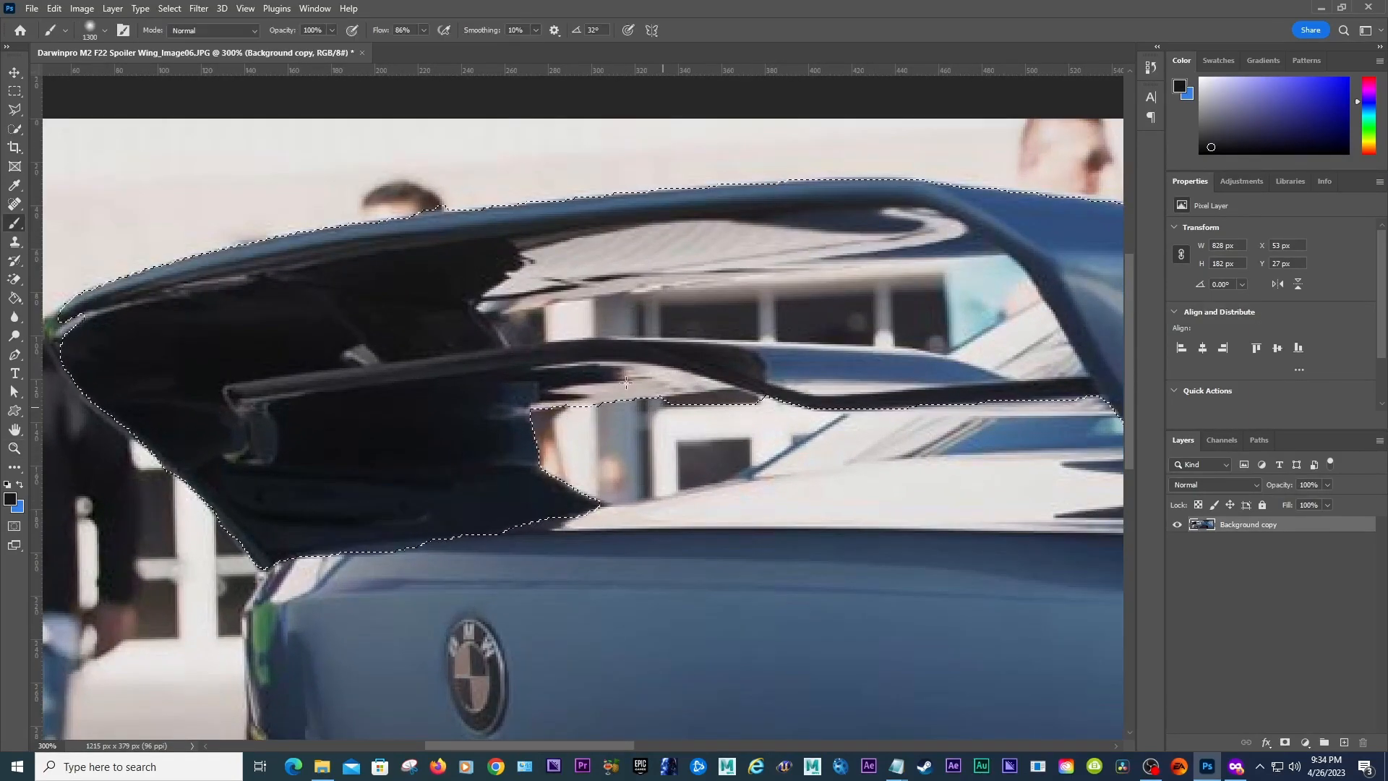
key(w)
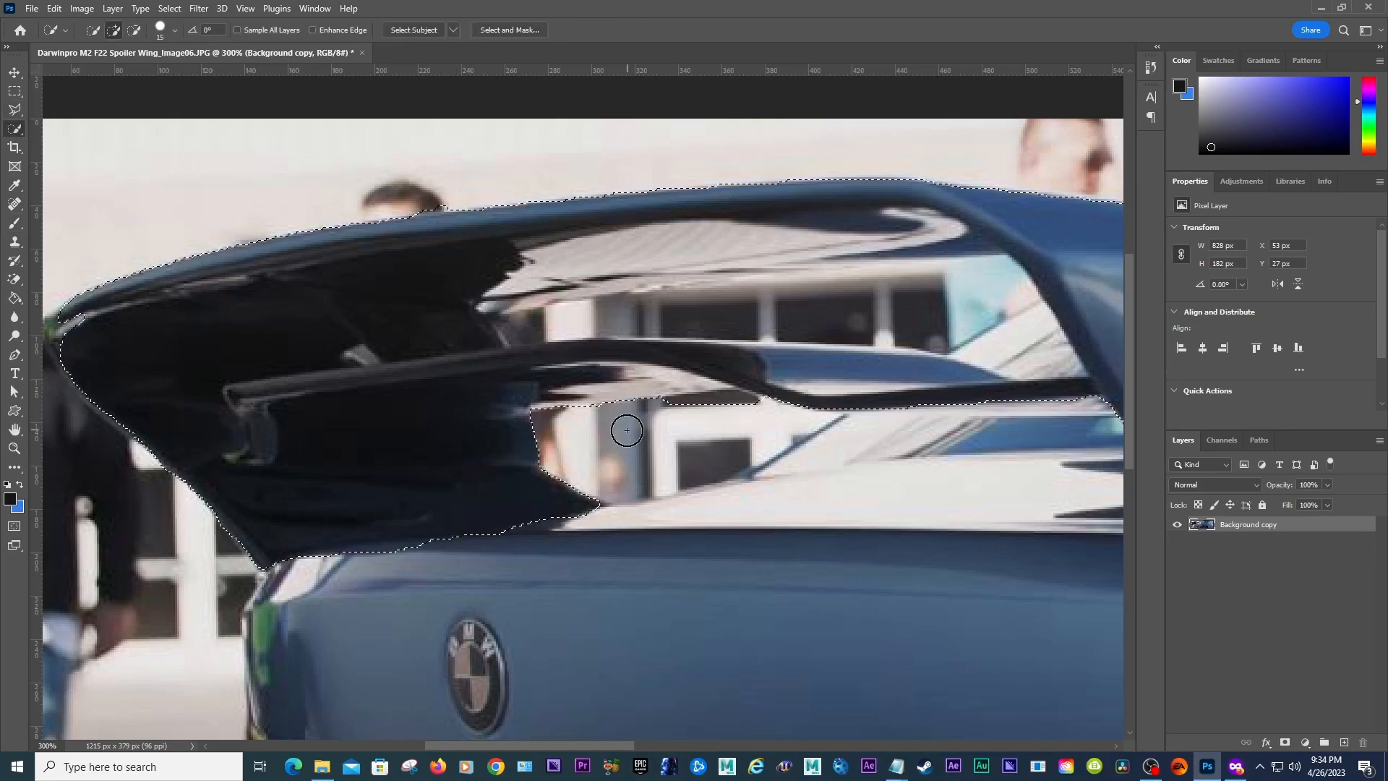
key(bracketleft)
key(bracketleft)
key(bracketleft)
key(bracketleft)
key(bracketleft)
key(bracketleft)
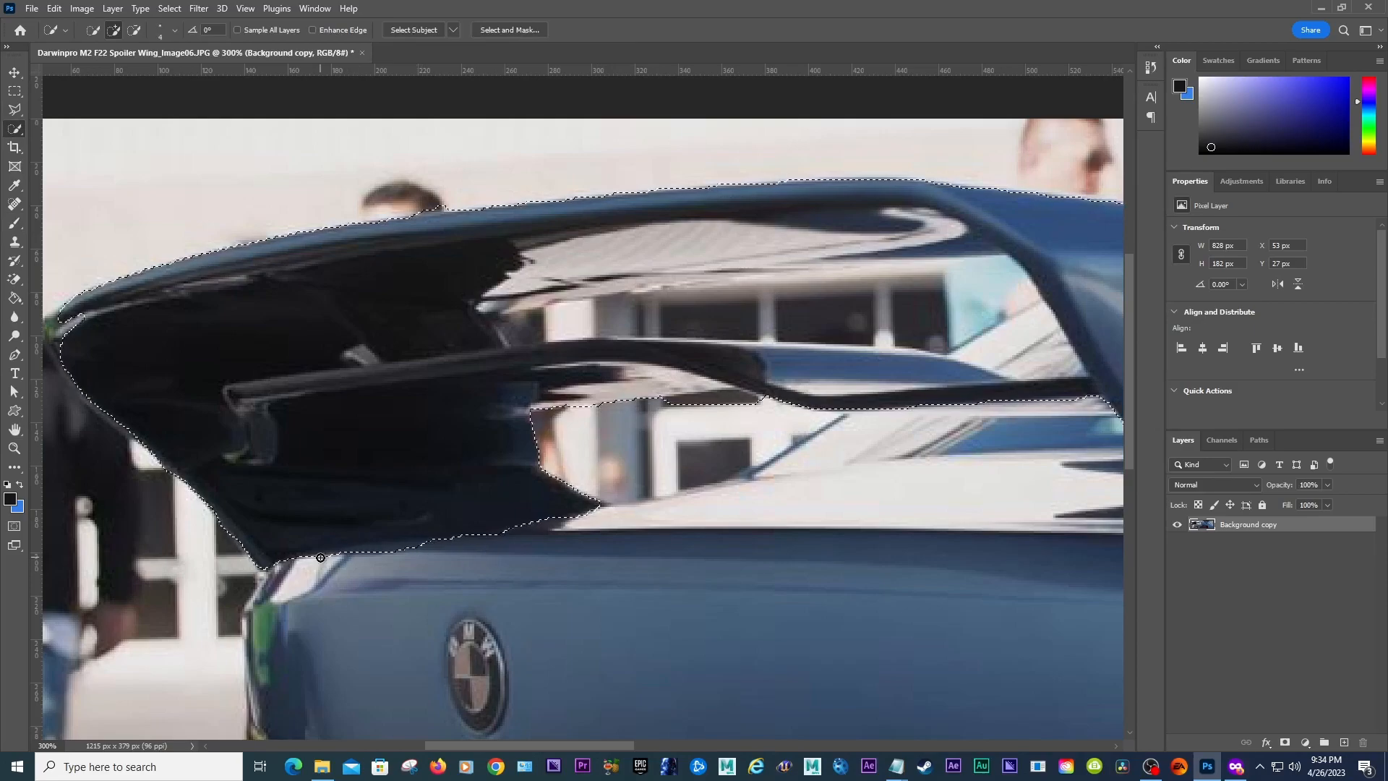
drag(320, 557, 339, 555)
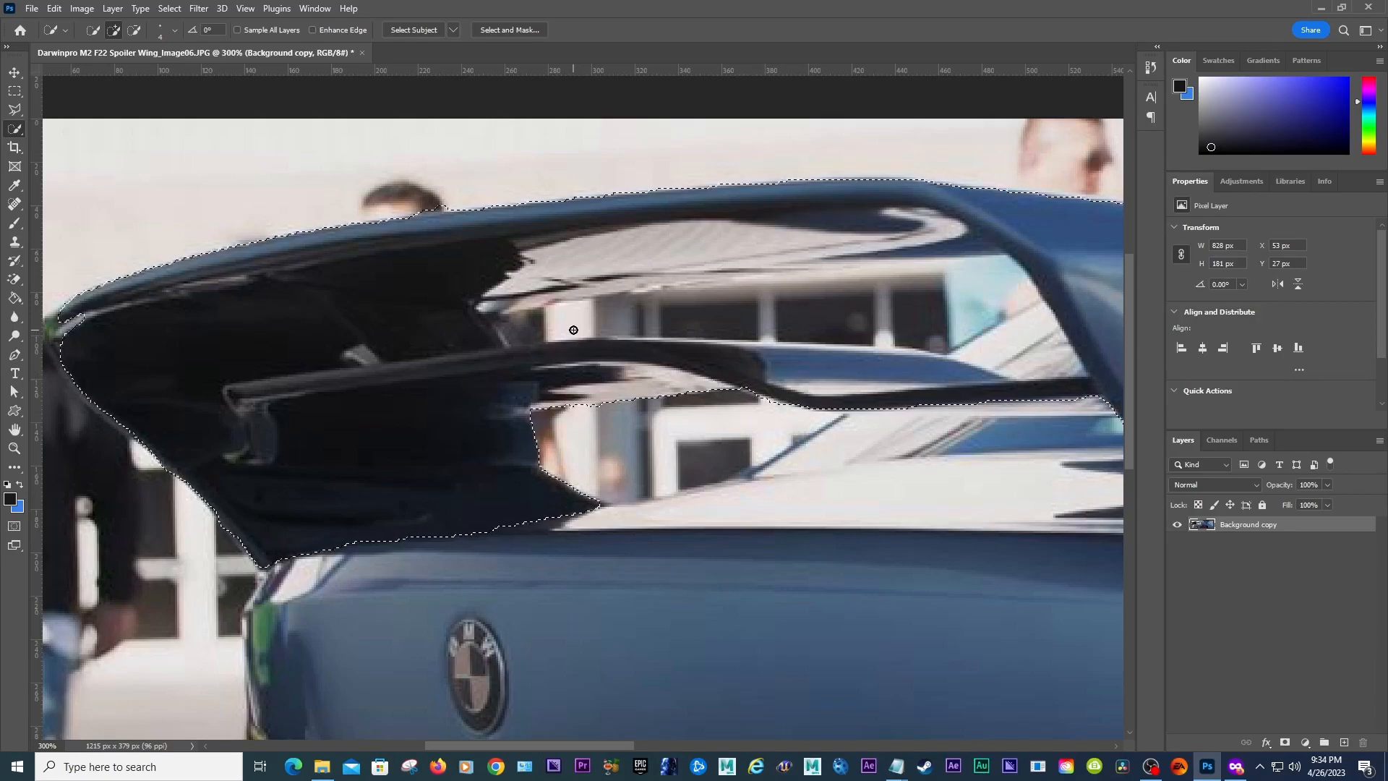
Step: Subtract the background gap between the wing and its support strut from the selection
key(bracketright)
key(bracketright)
key(bracketright)
key(bracketright)
key(bracketright)
key(bracketright)
key(bracketleft)
key(bracketleft)
key(bracketleft)
mouse_move(580, 745)
mouse_down()
mouse_move(635, 746)
mouse_move(598, 744)
mouse_up()
key(alt)
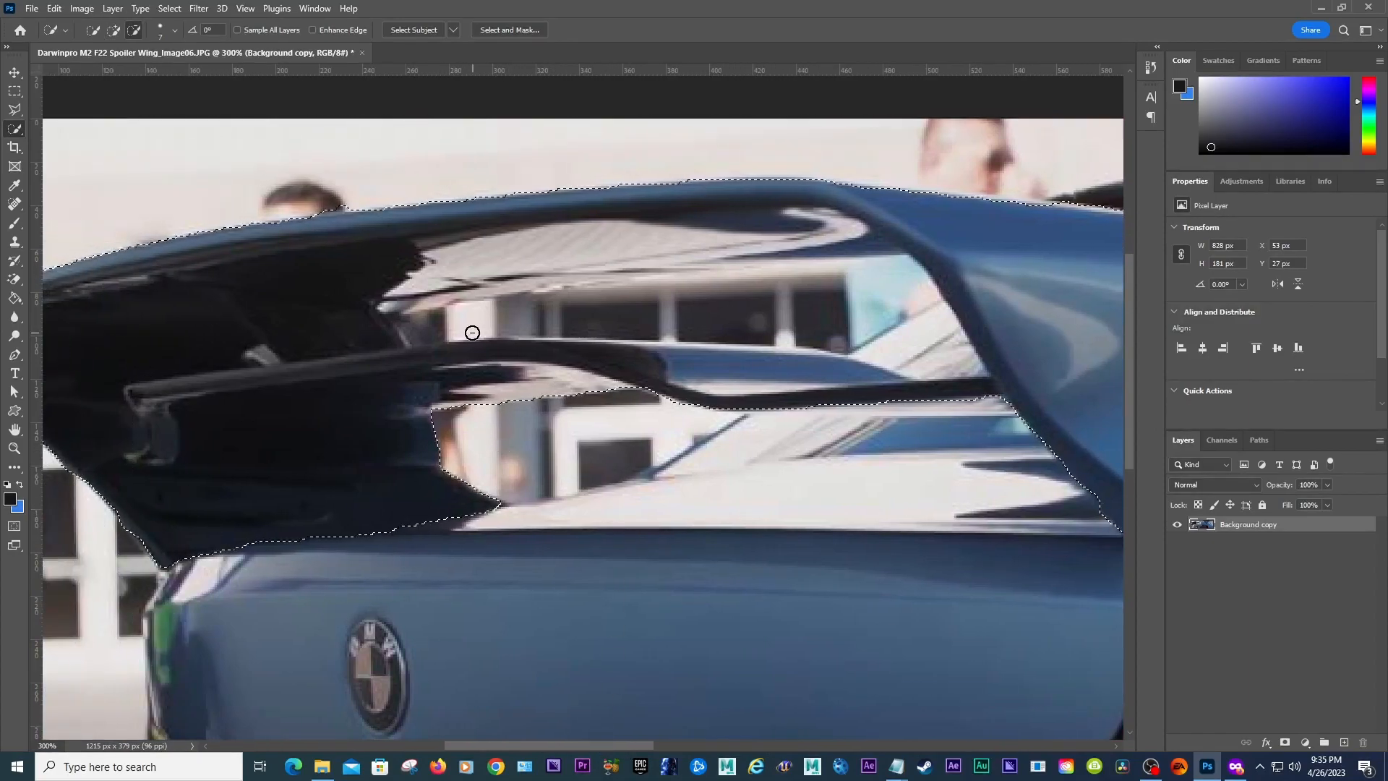
mouse_move(429, 326)
mouse_down()
mouse_move(841, 309)
mouse_move(883, 312)
mouse_move(981, 370)
mouse_up()
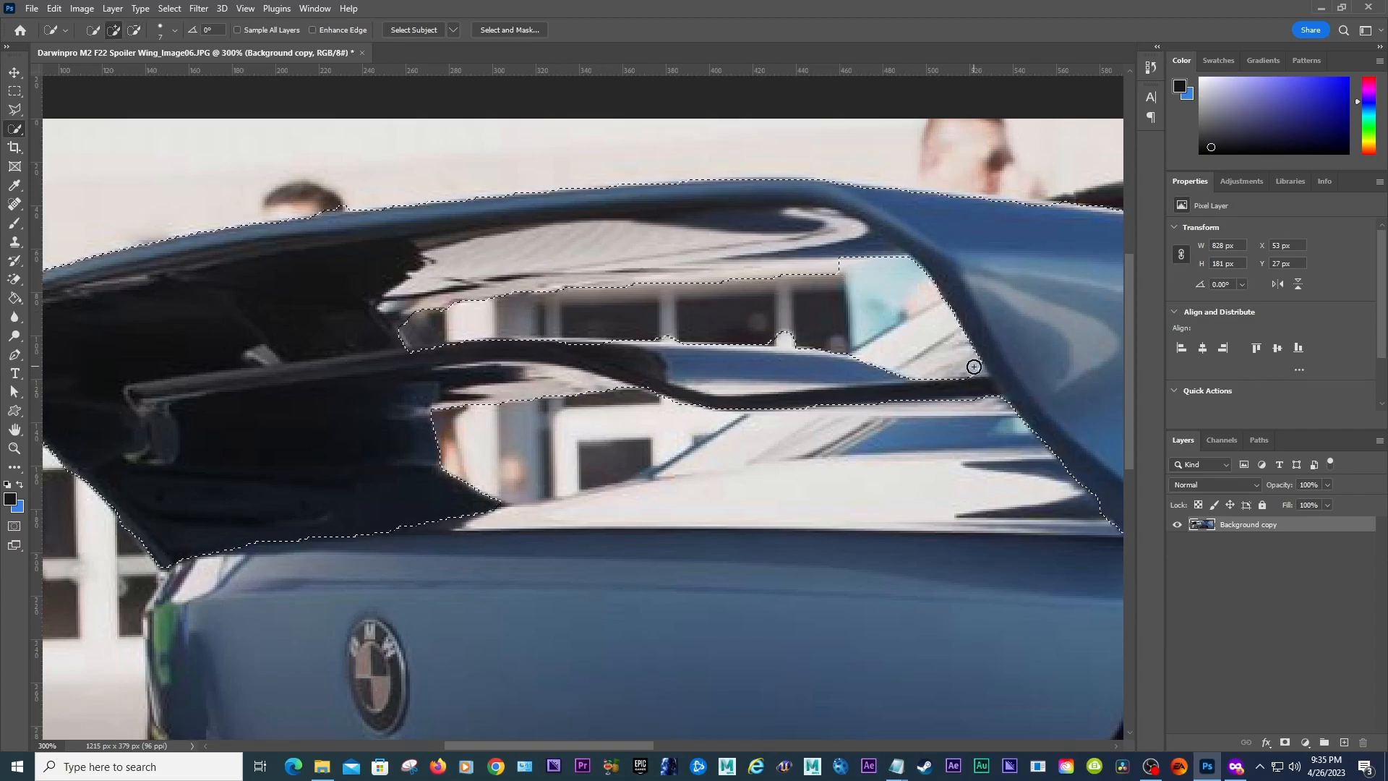
Step: Refine the selection along the support strut's upper edge with a small brush
key([)
key([)
key([)
key([)
key([)
key([)
key(])
key(])
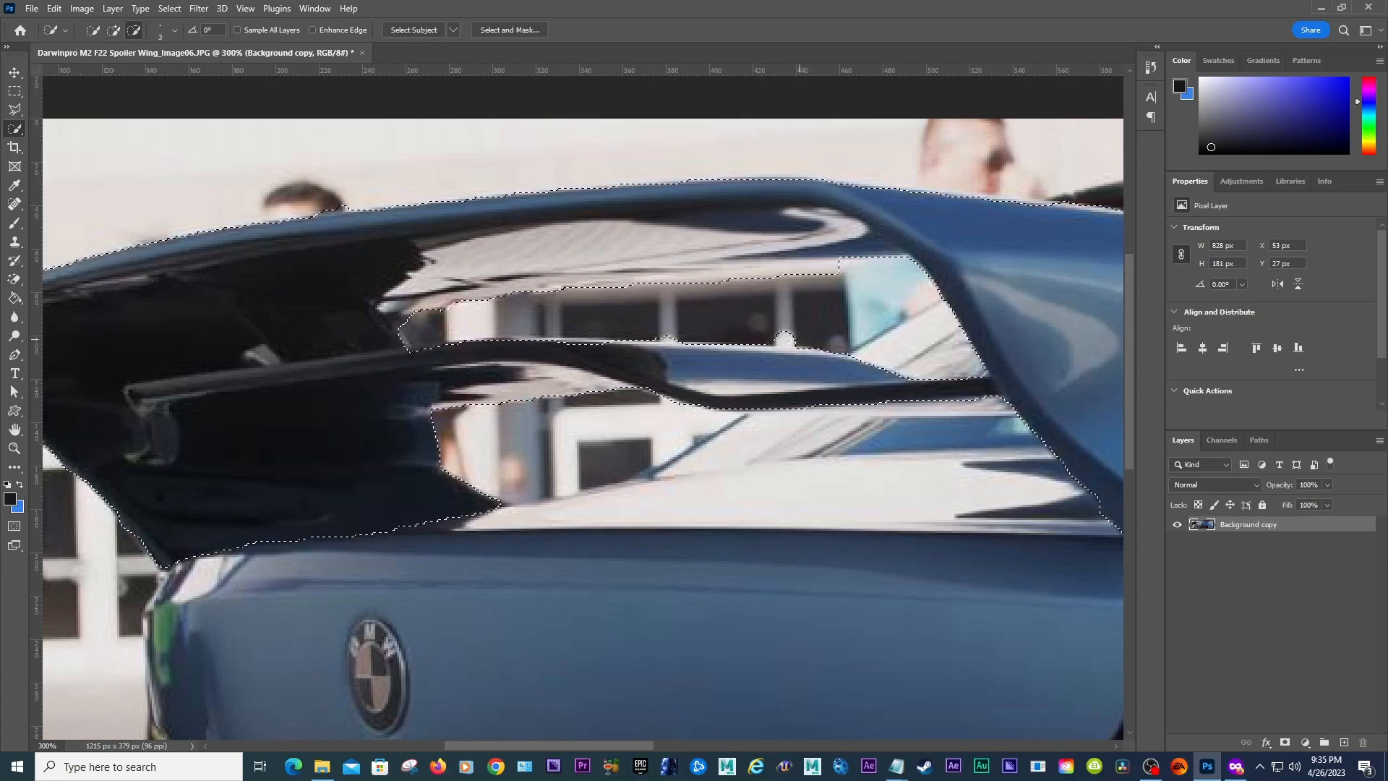
alt+click(781, 348)
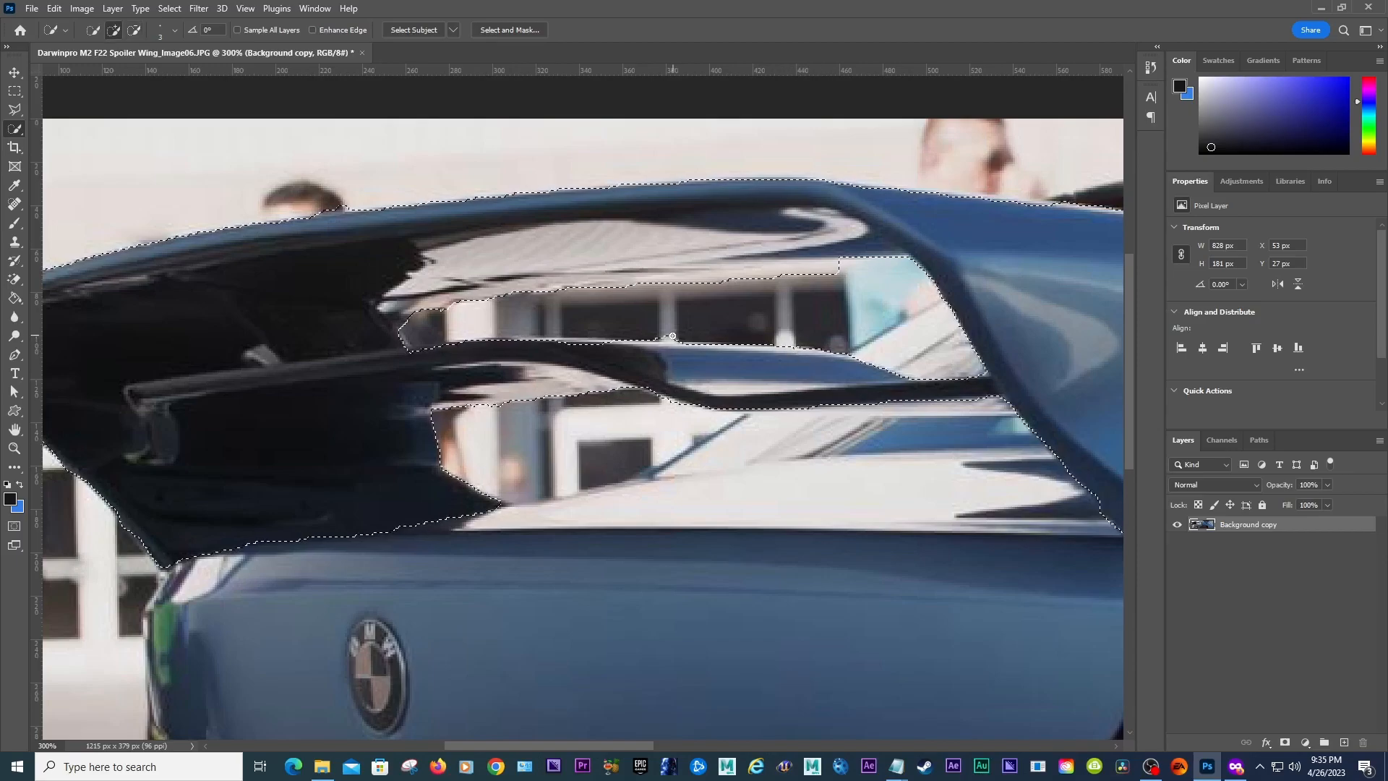
alt+click(679, 338)
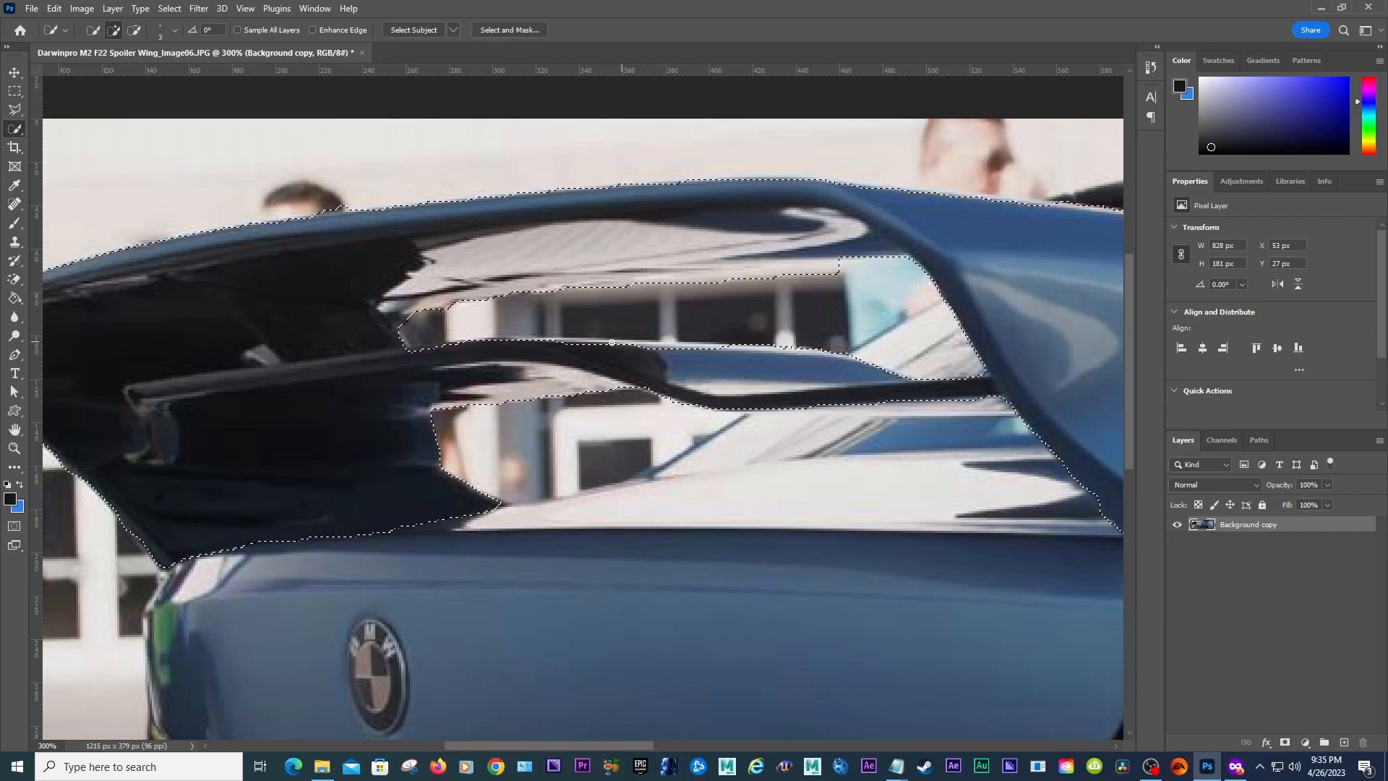
drag(562, 342, 581, 343)
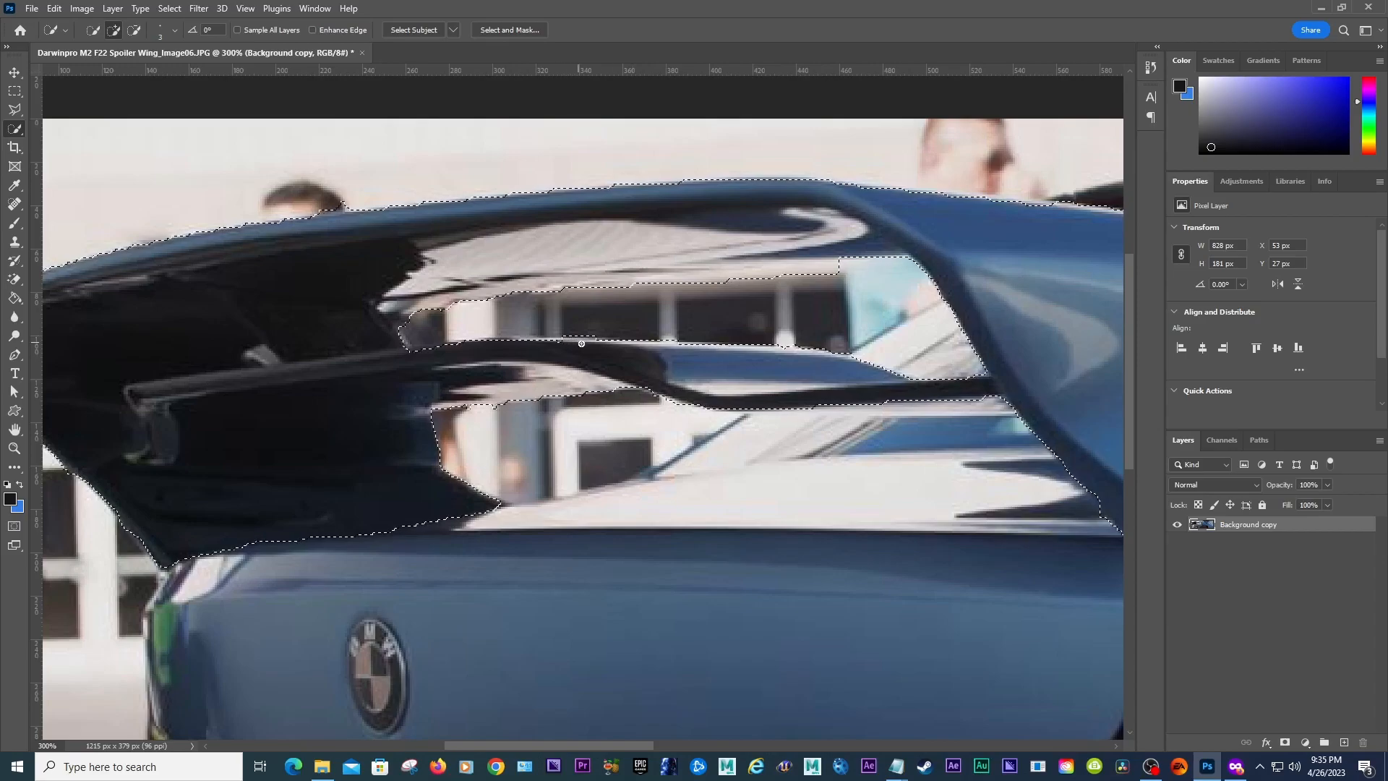
click(694, 345)
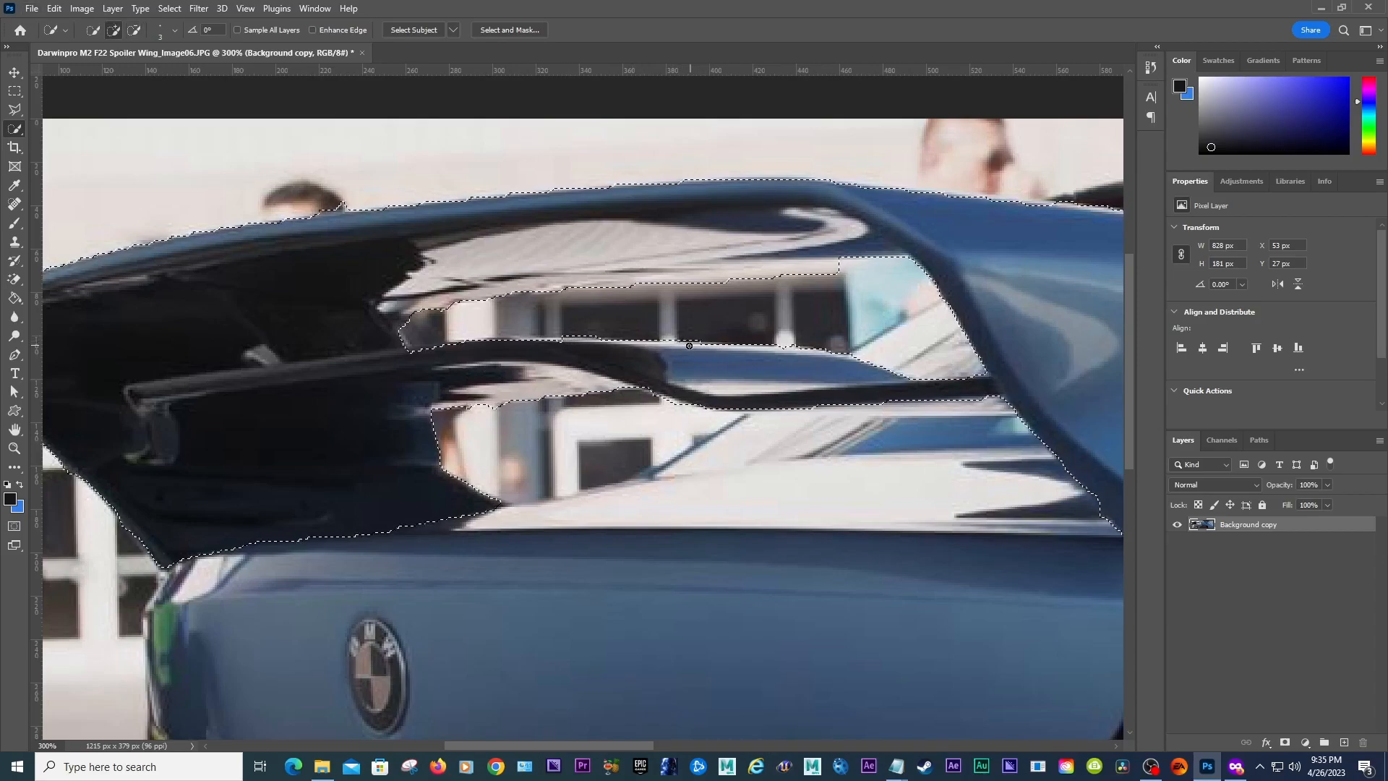
click(713, 348)
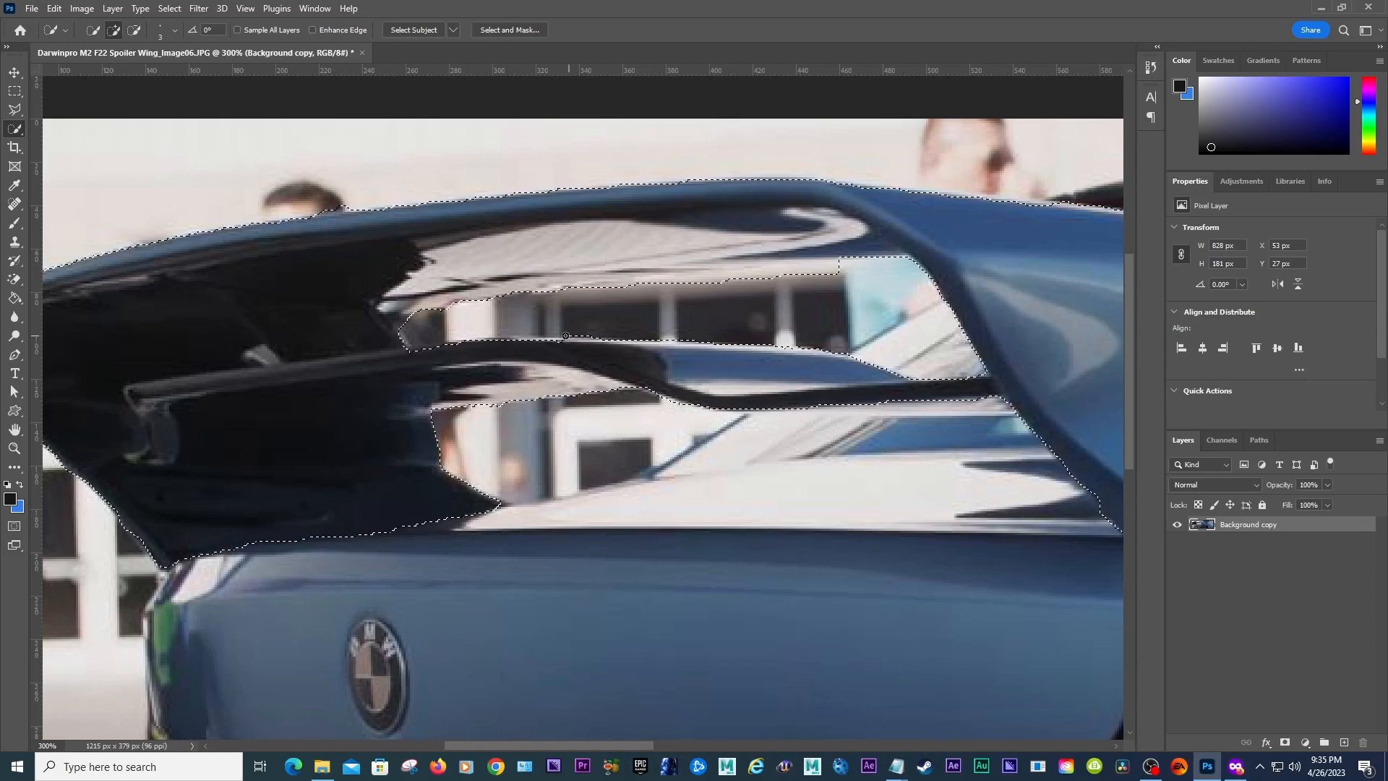
Step: Subtract small background areas near the strut's left end from the selection
key(alt)
key(alt)
alt+click(566, 335)
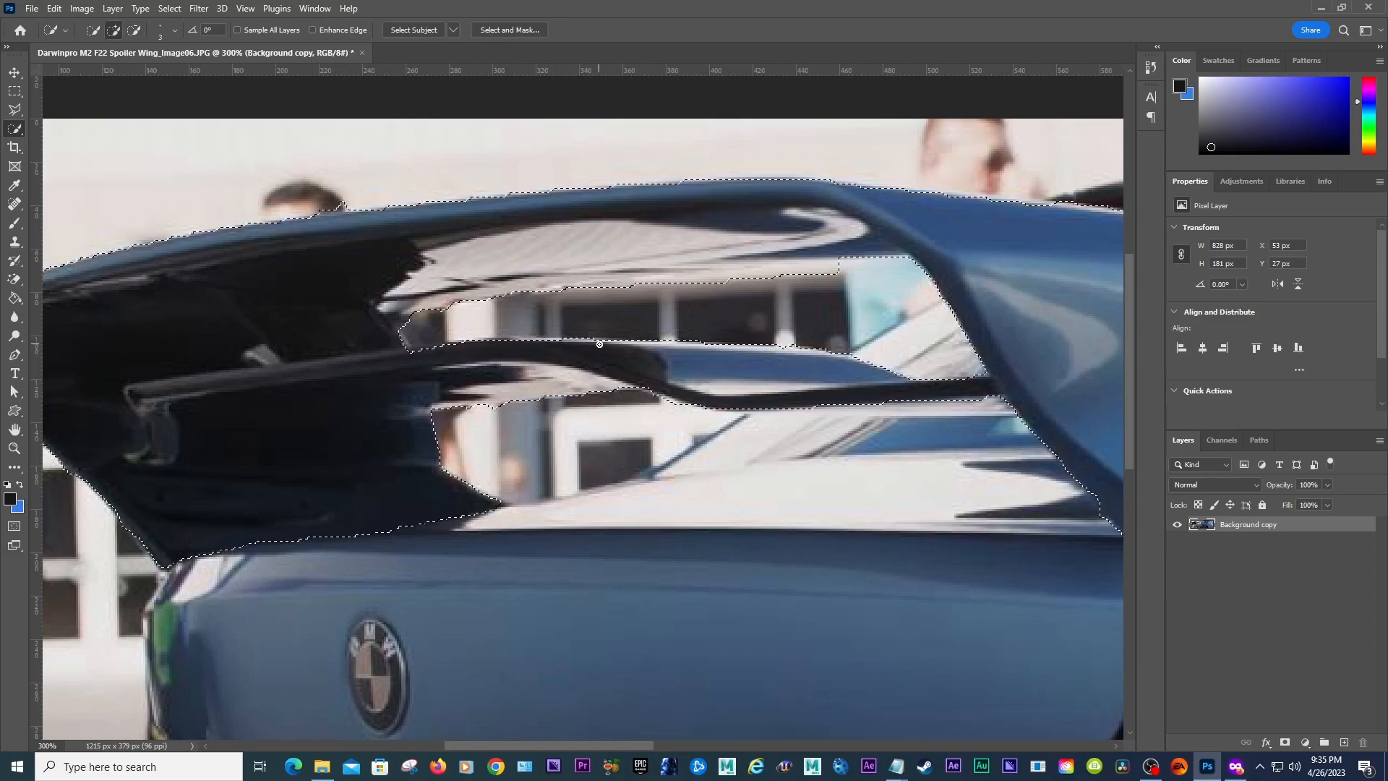
drag(407, 351, 401, 345)
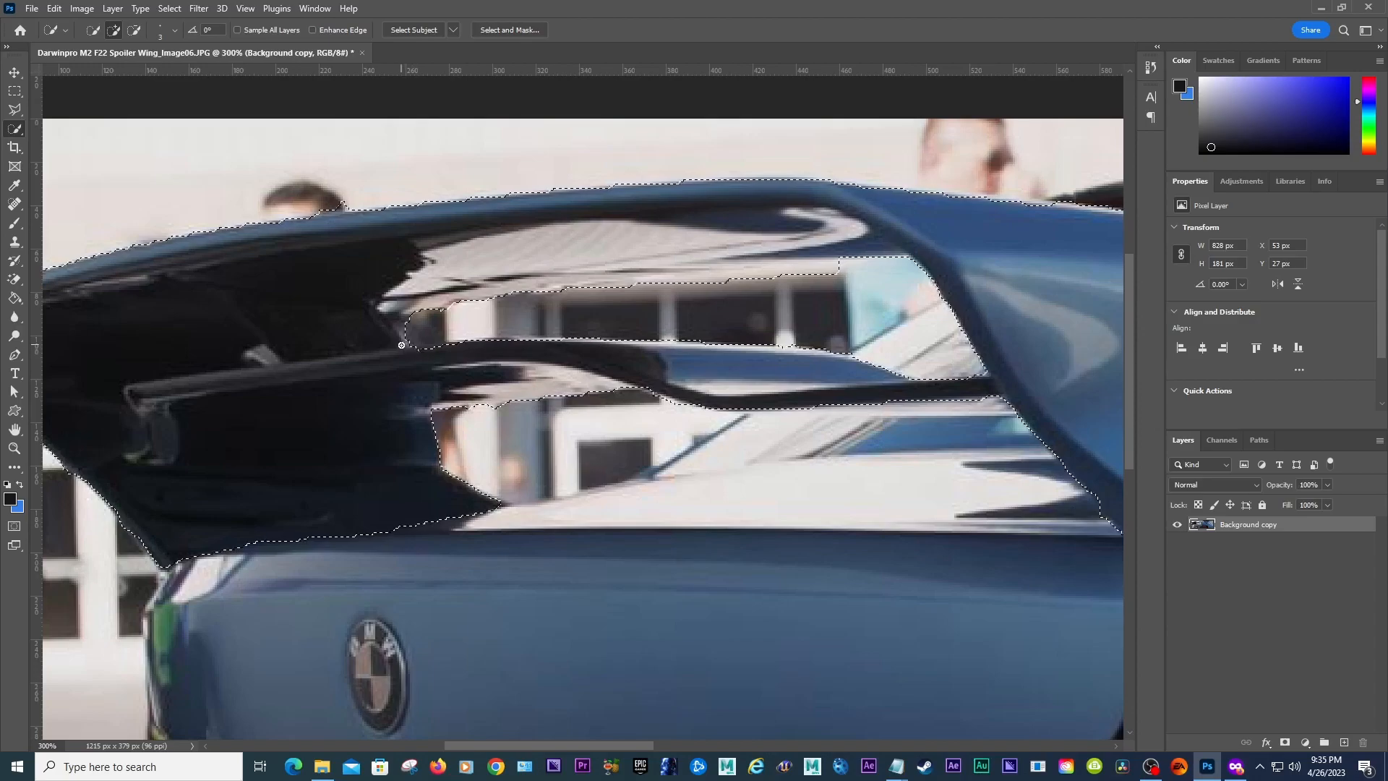
alt+click(406, 326)
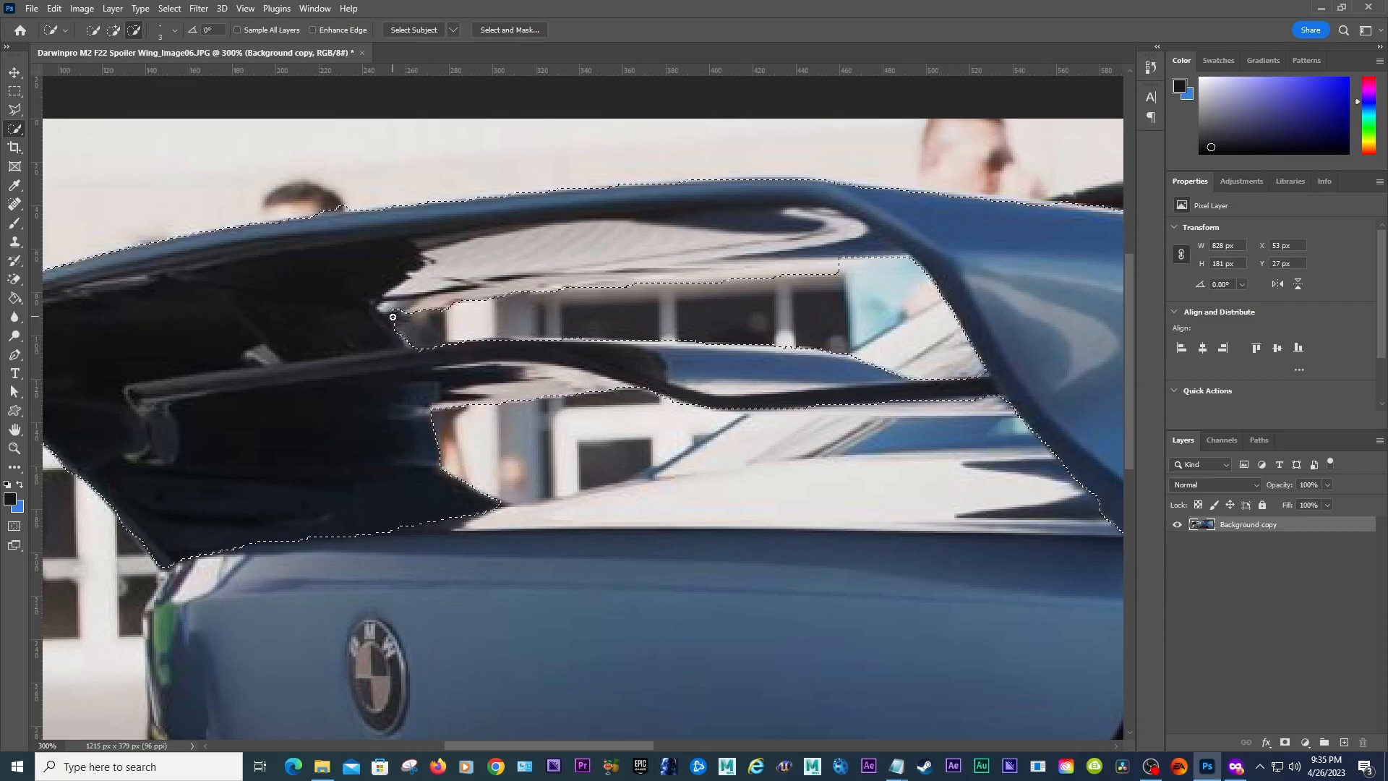
alt+click(394, 318)
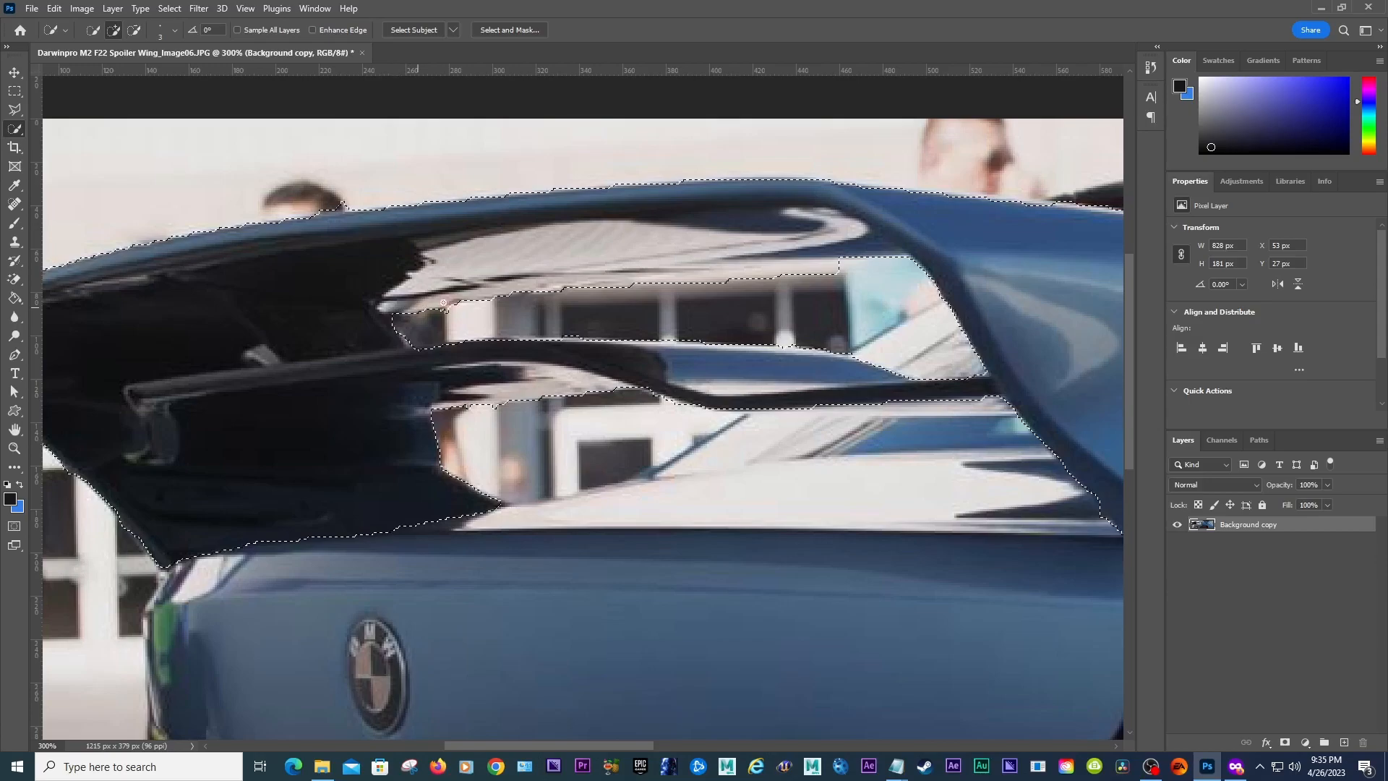
key(alt)
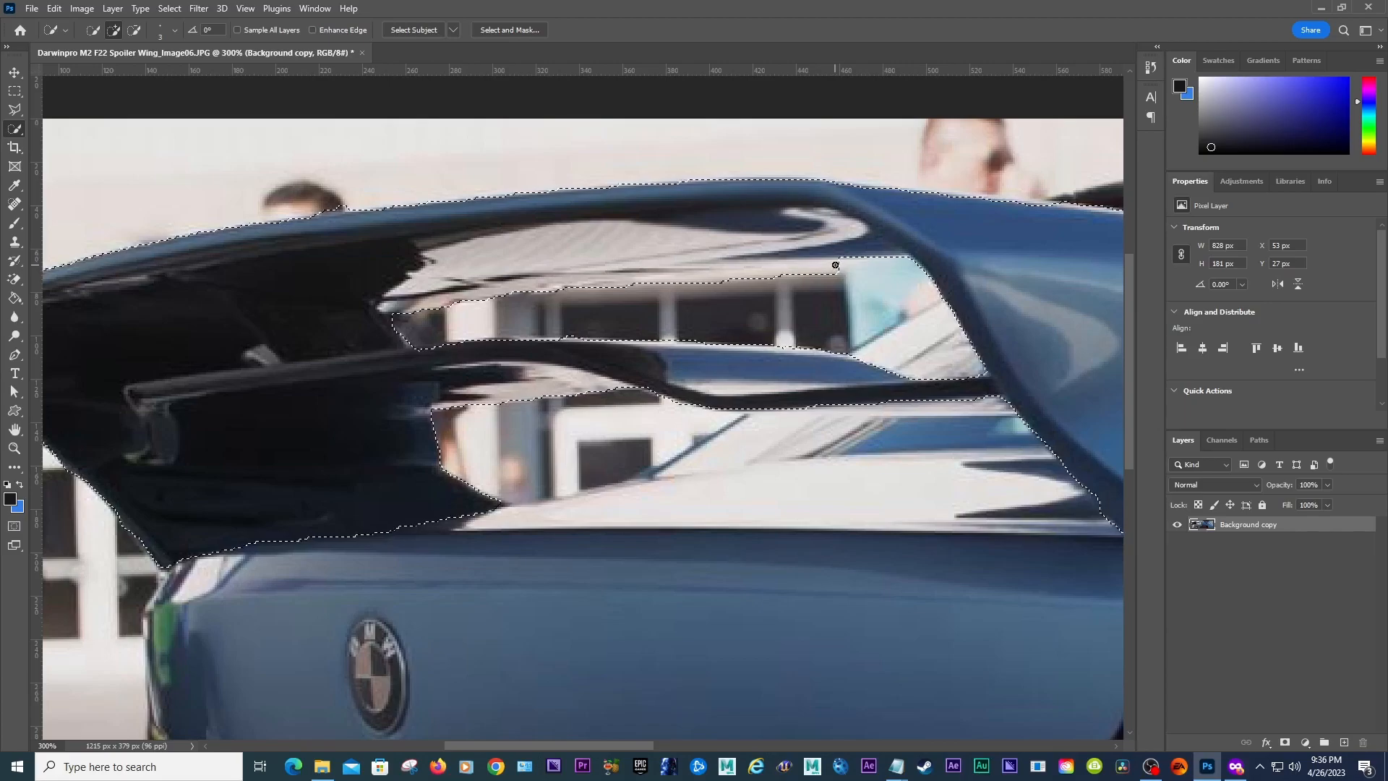
Step: Refine the selection along the wing's underside edge above the background gap
alt+click(795, 272)
alt+click(725, 280)
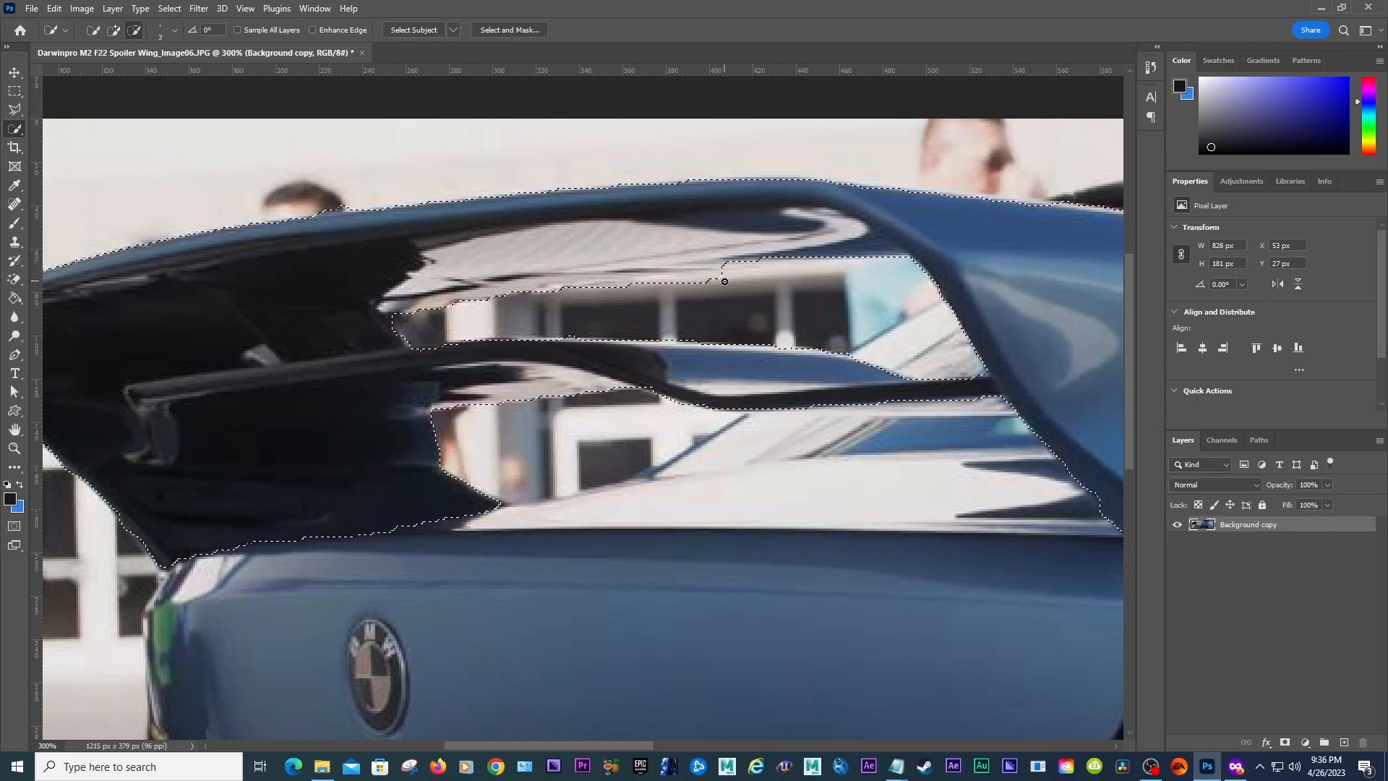
drag(725, 281, 396, 309)
mouse_move(602, 279)
mouse_down()
mouse_move(725, 269)
mouse_move(739, 249)
mouse_move(622, 265)
mouse_up()
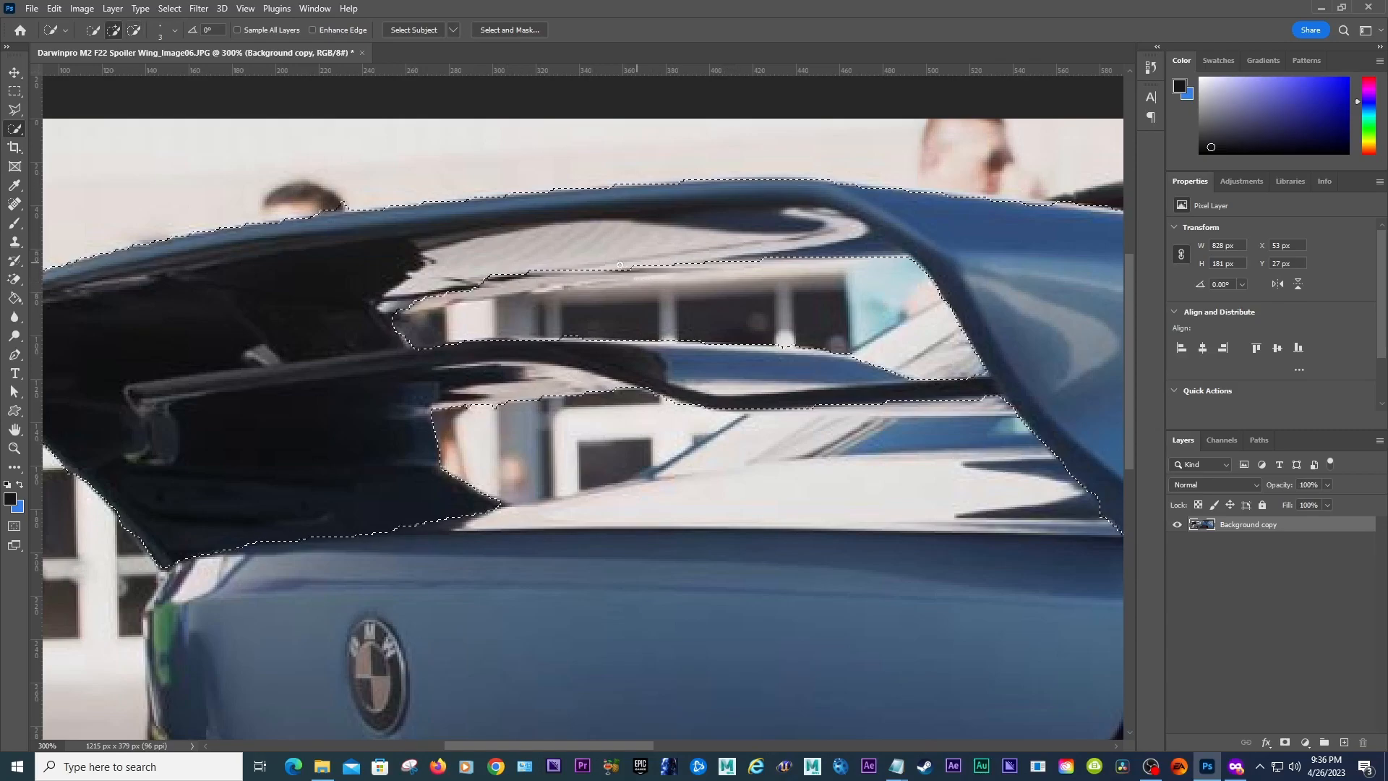
drag(490, 275, 450, 295)
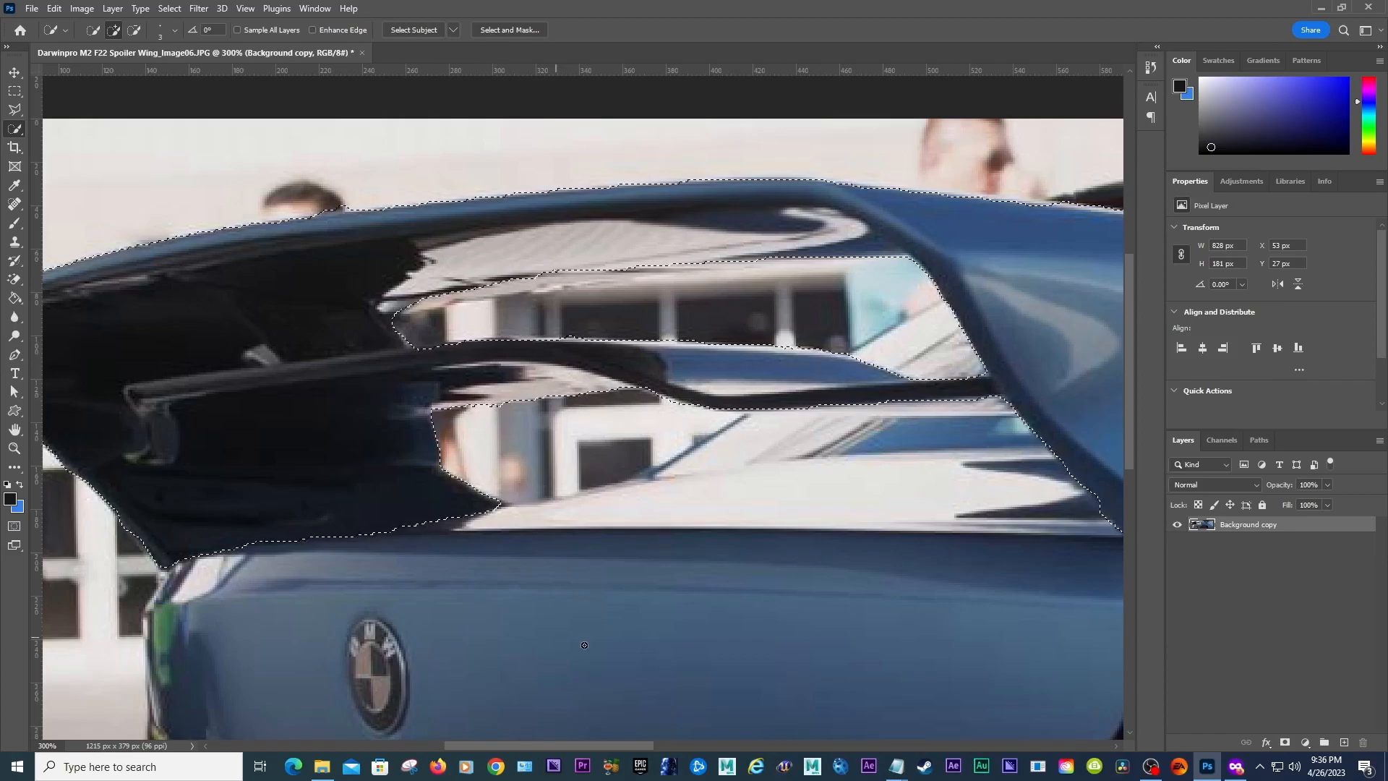
Step: Add the wing's lower edge toward its right tip to the selection
click(13, 448)
alt+click(724, 405)
alt+click(724, 405)
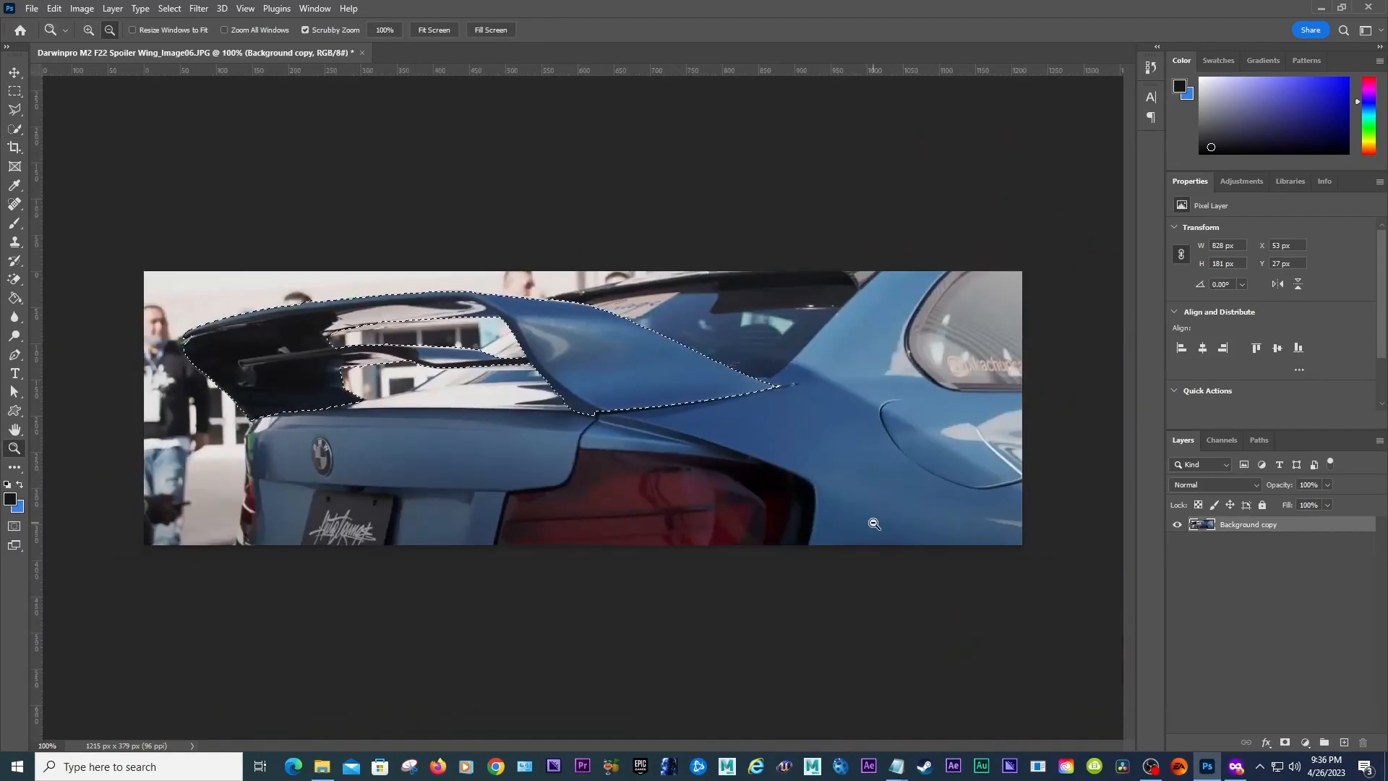
click(617, 406)
click(617, 406)
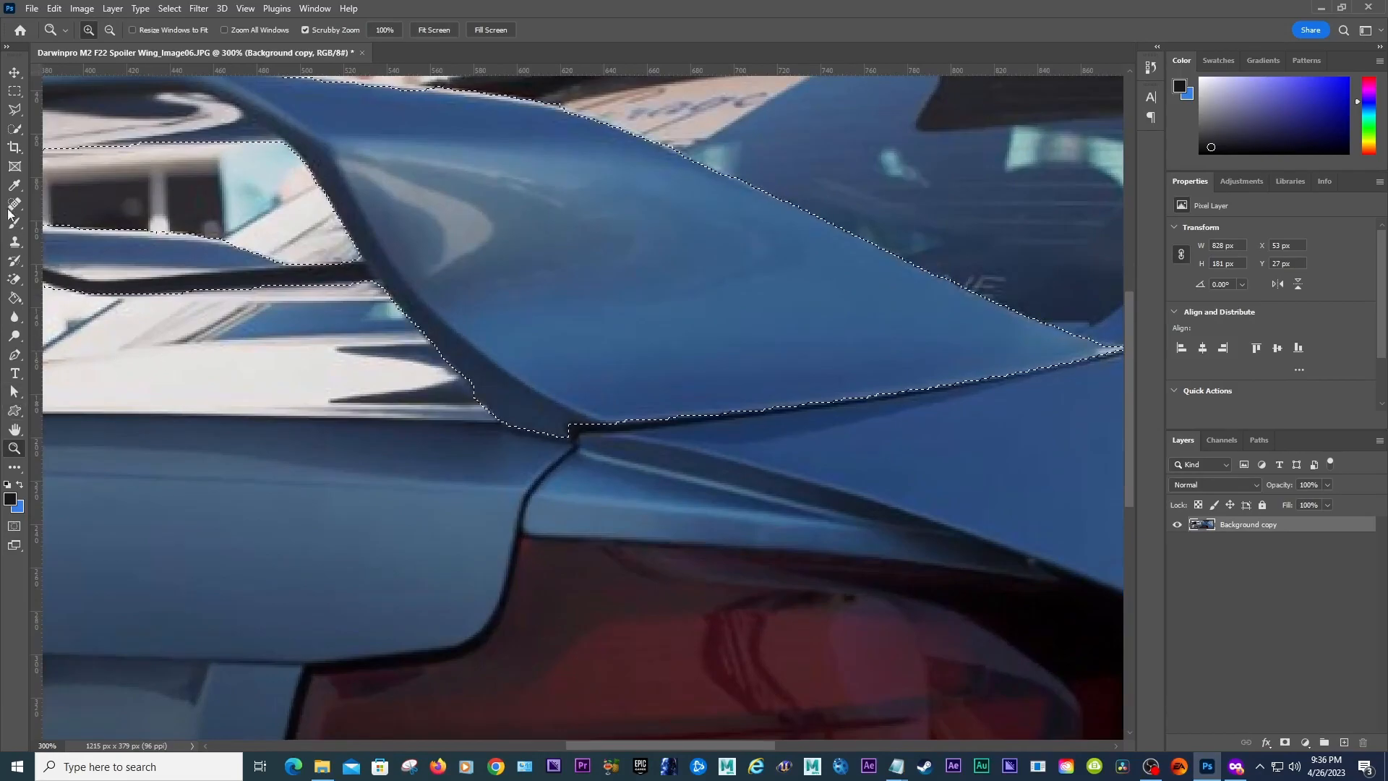
click(15, 131)
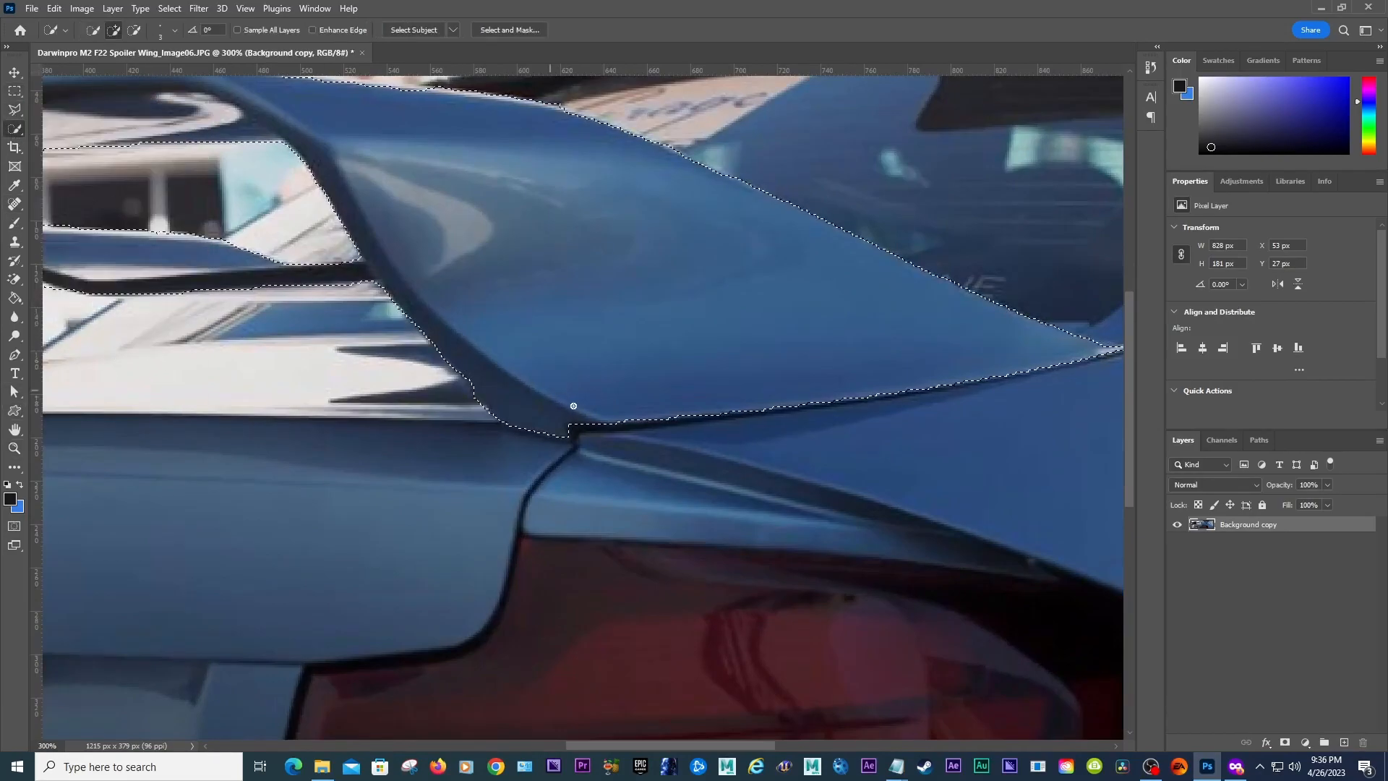
click(571, 428)
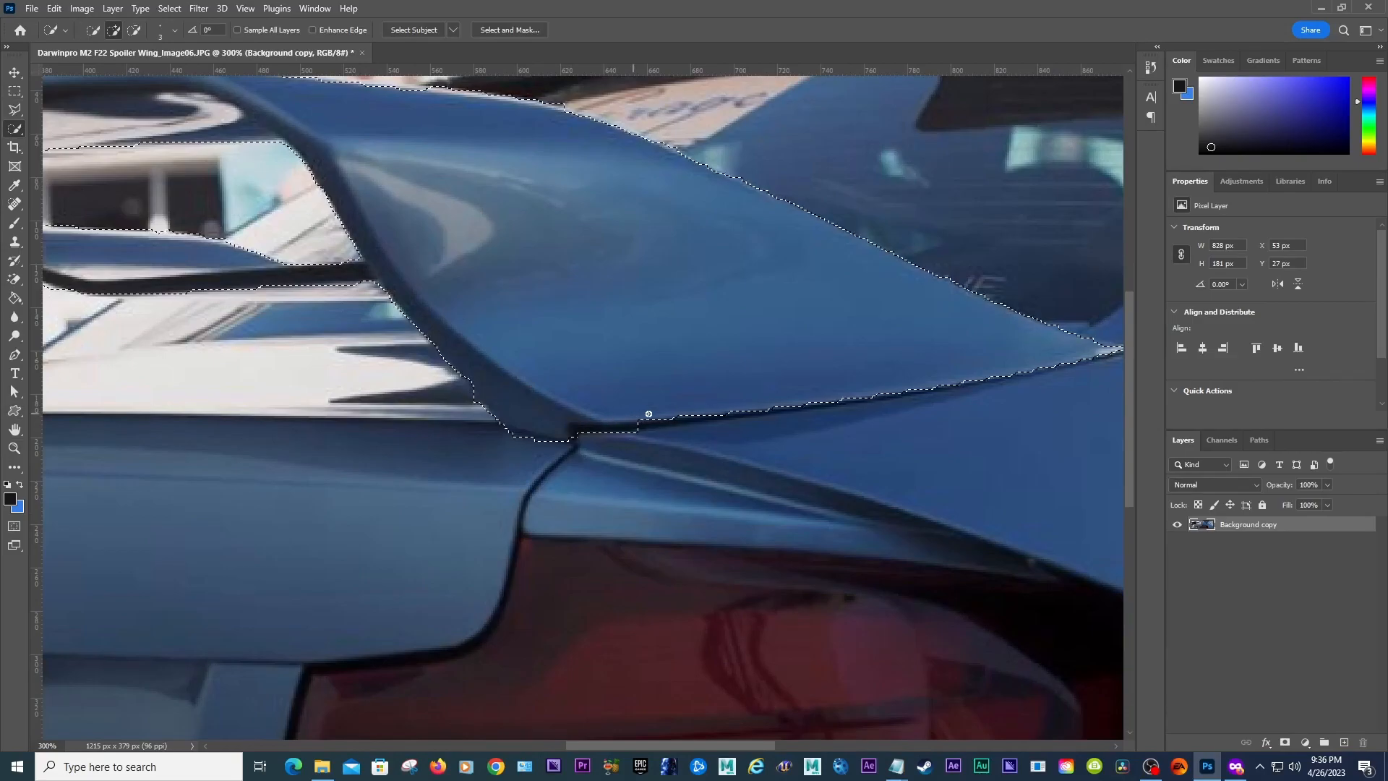
drag(643, 415, 973, 378)
drag(1057, 362, 1099, 354)
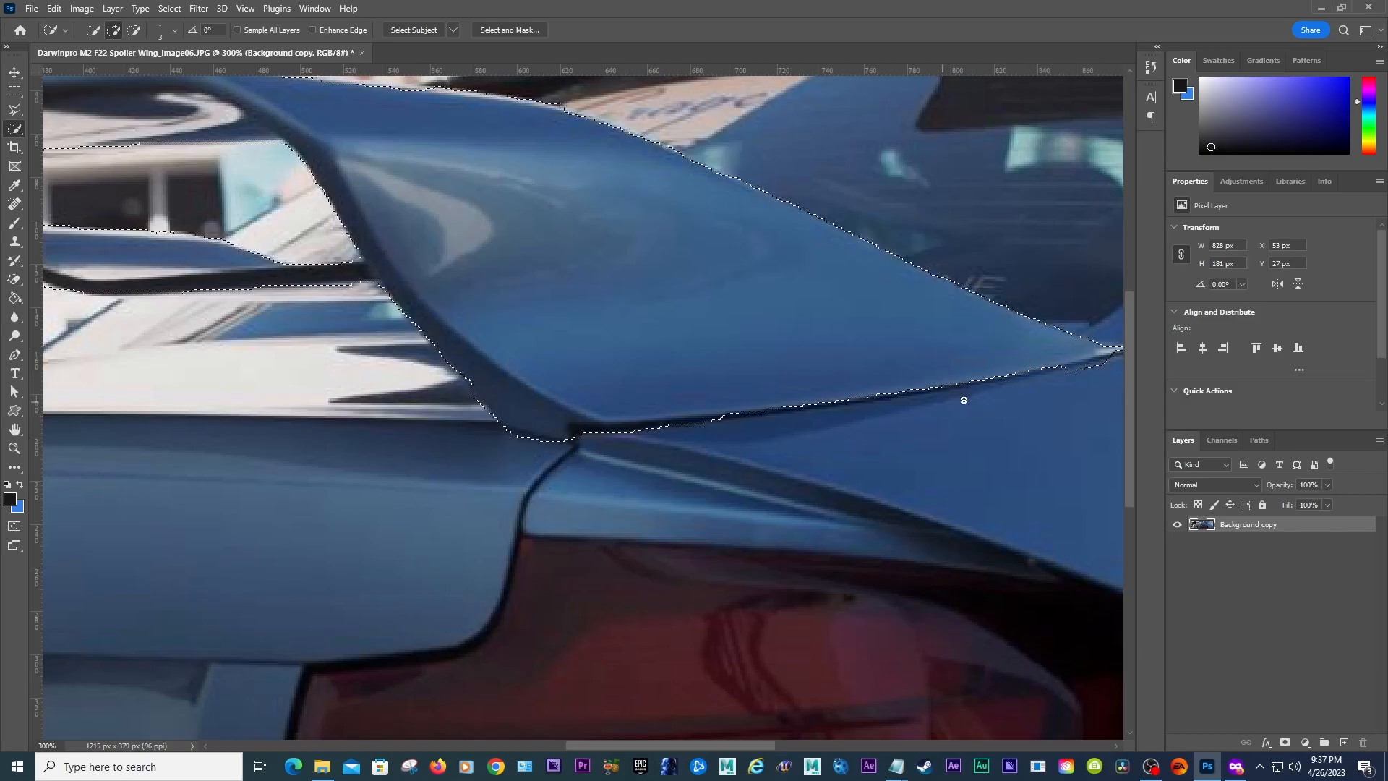
Step: Subtract the excess trunk area at the wing's right tip from the selection
drag(724, 745, 782, 745)
key(alt)
drag(824, 364, 768, 375)
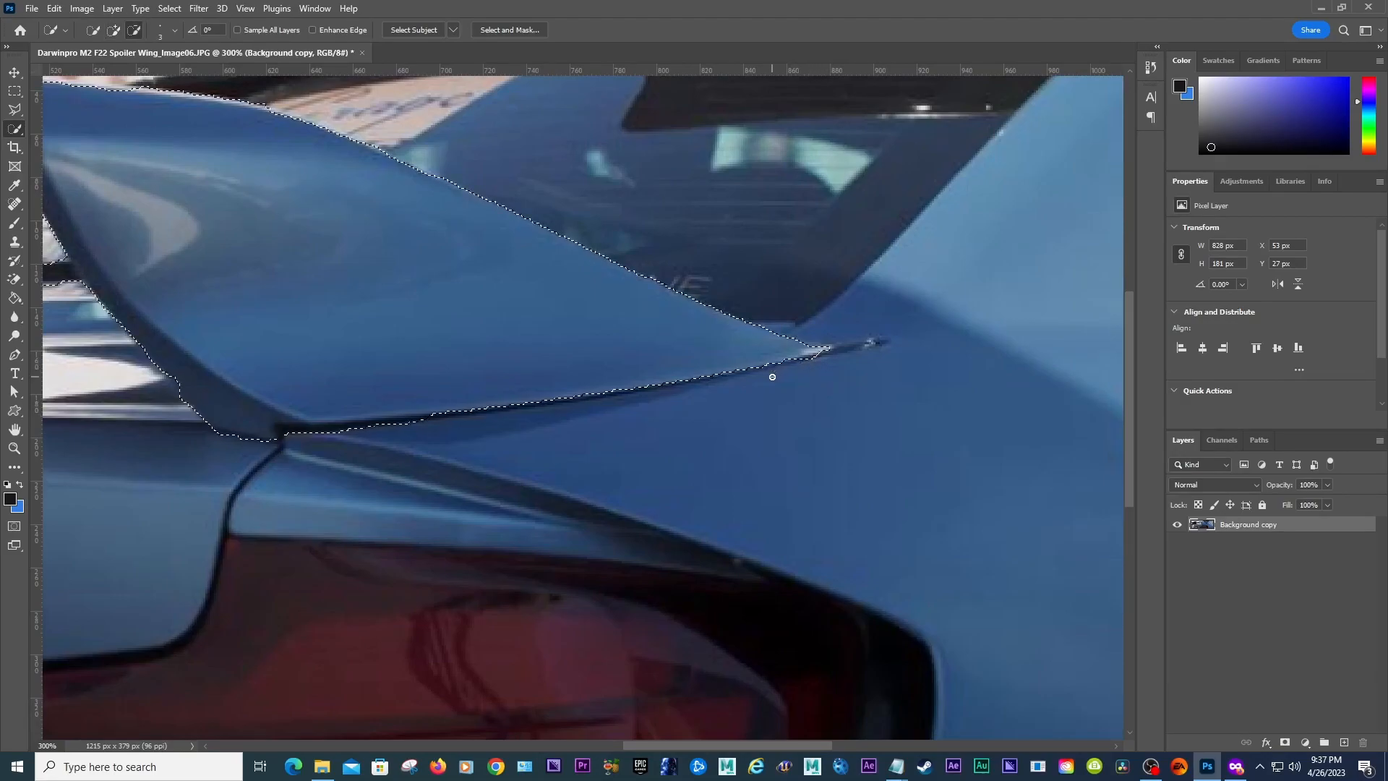
click(827, 349)
click(821, 352)
key(alt)
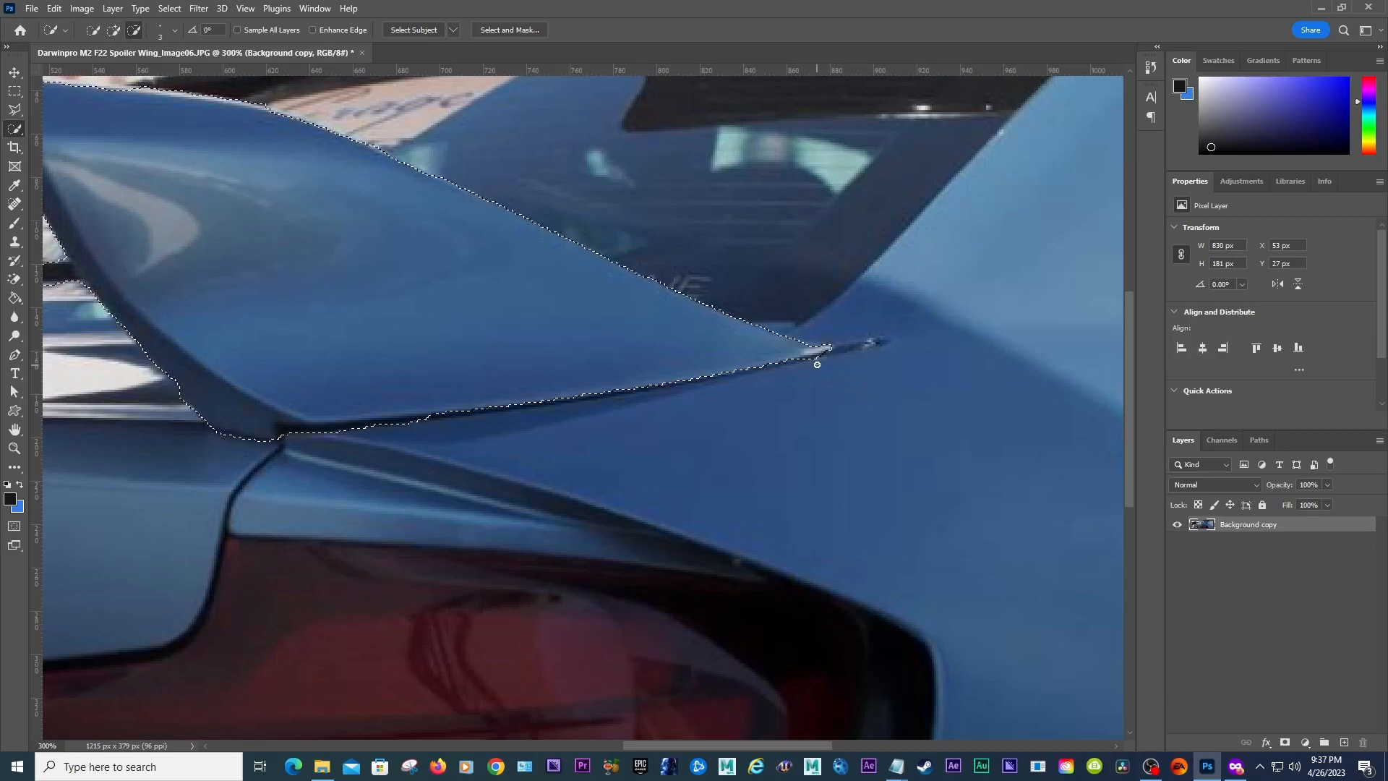
Step: Add the left endplate's outer edge to the selection
drag(736, 744, 521, 747)
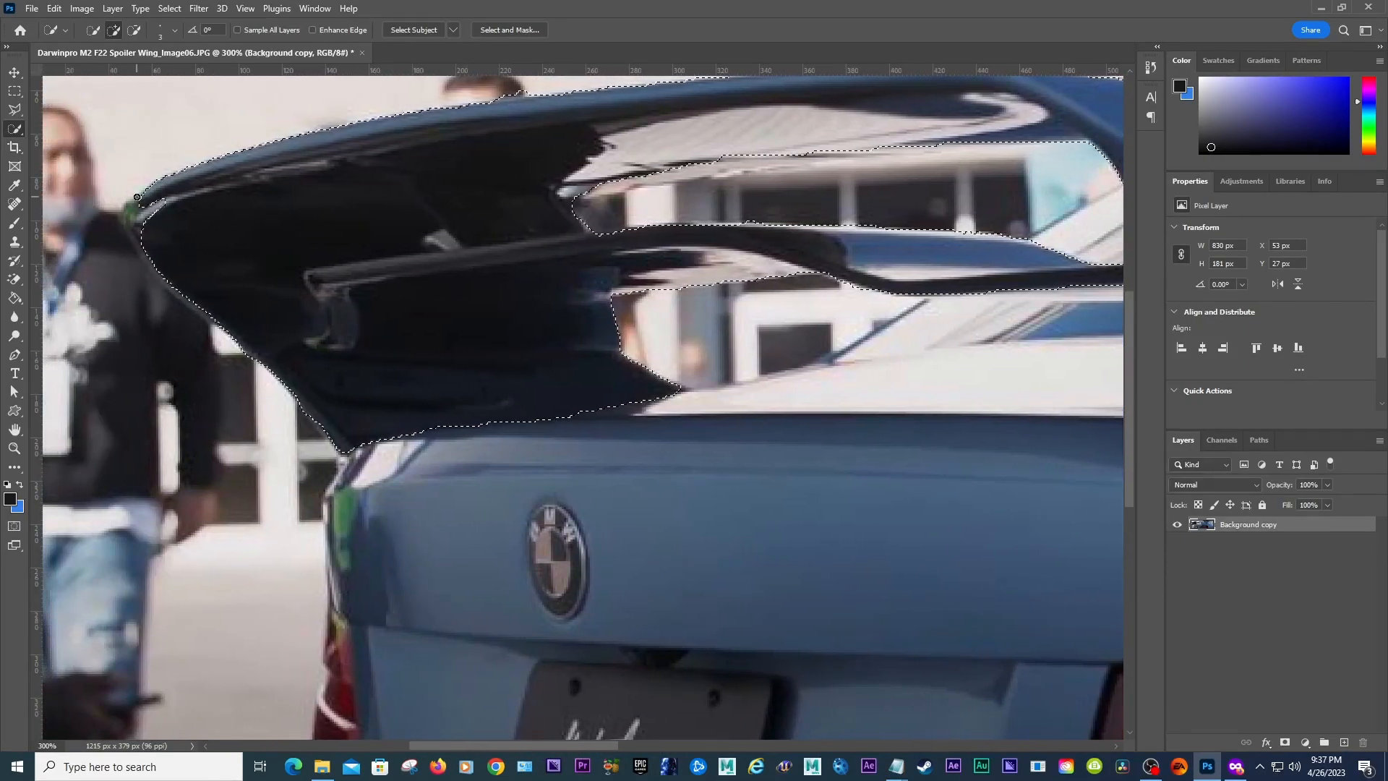
mouse_move(150, 192)
mouse_down()
mouse_move(132, 216)
mouse_move(139, 247)
mouse_up()
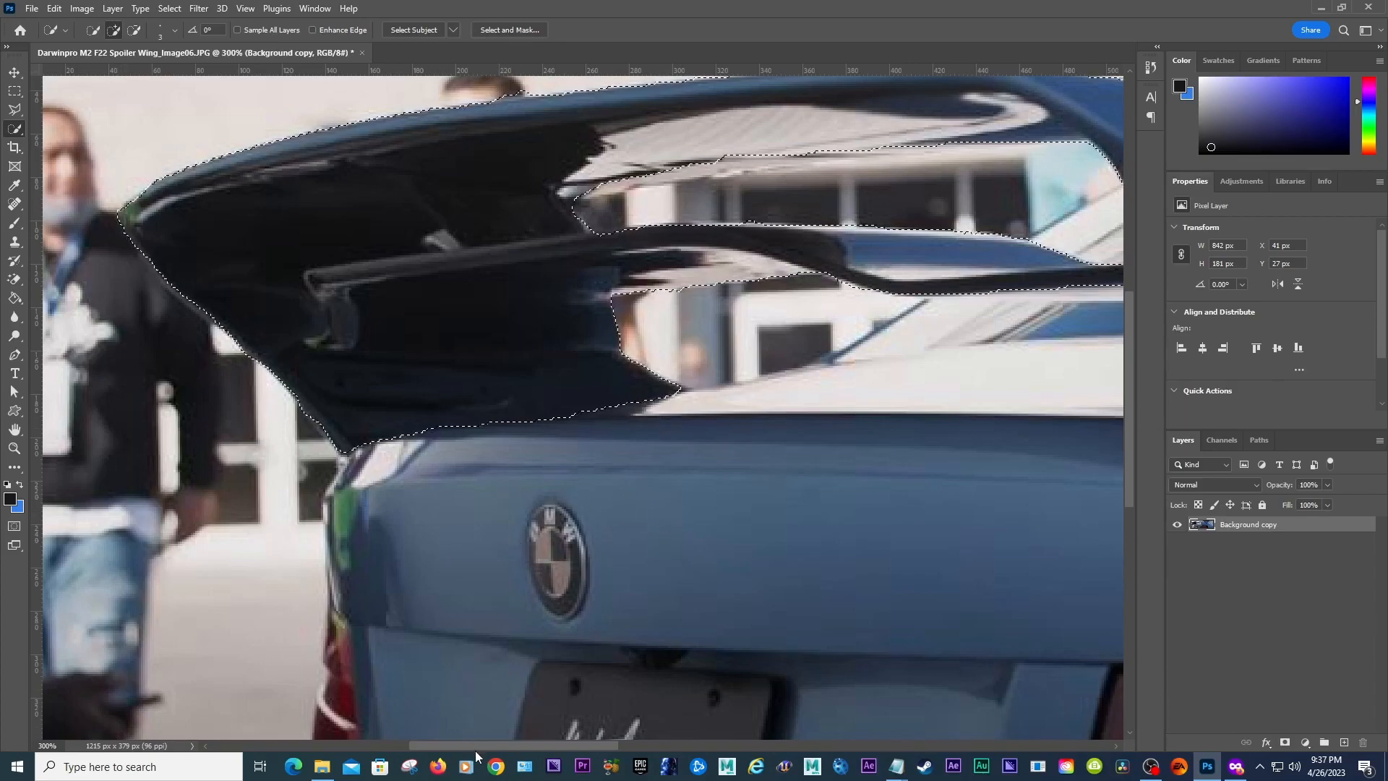
drag(477, 751, 592, 745)
key(z)
alt+click(574, 363)
alt+click(569, 373)
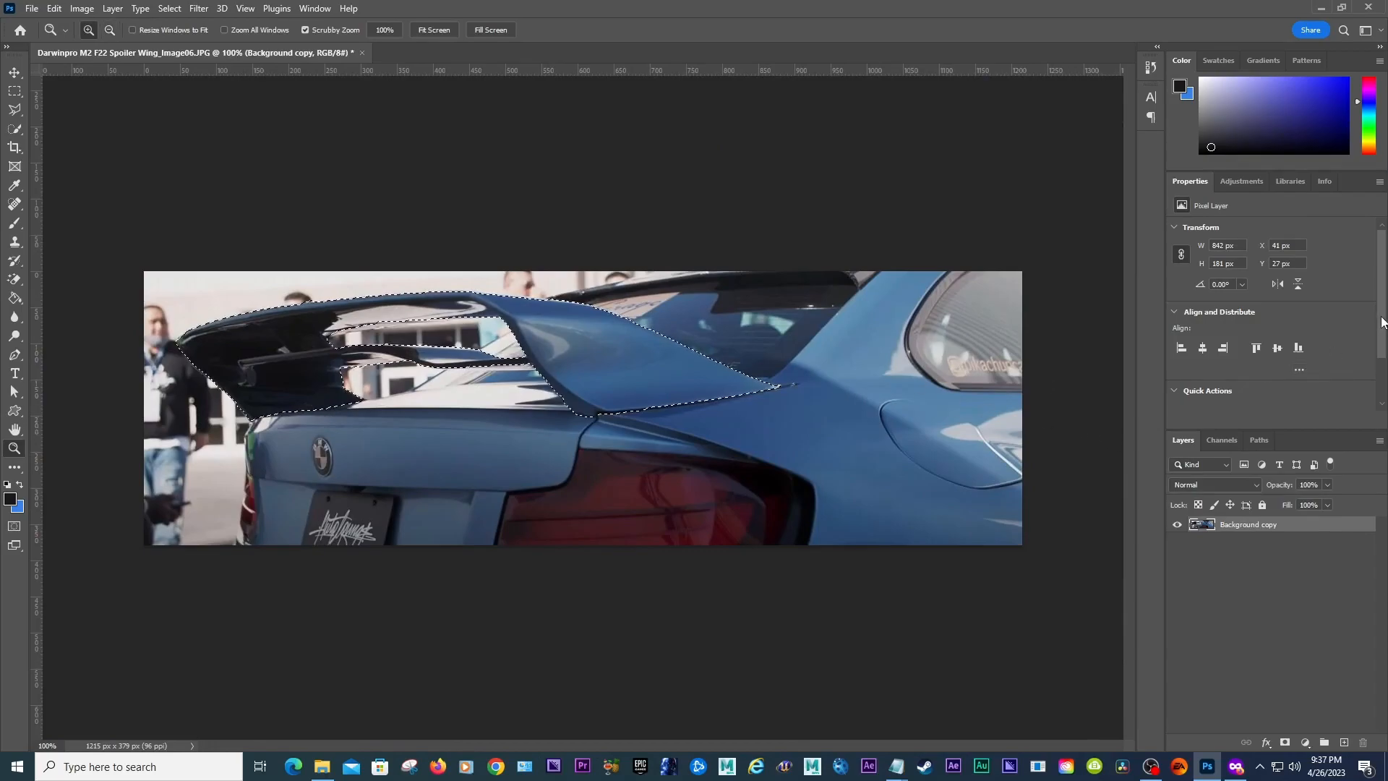
Step: Add a layer mask from the selection to isolate the spoiler from the background
drag(1382, 322, 1384, 363)
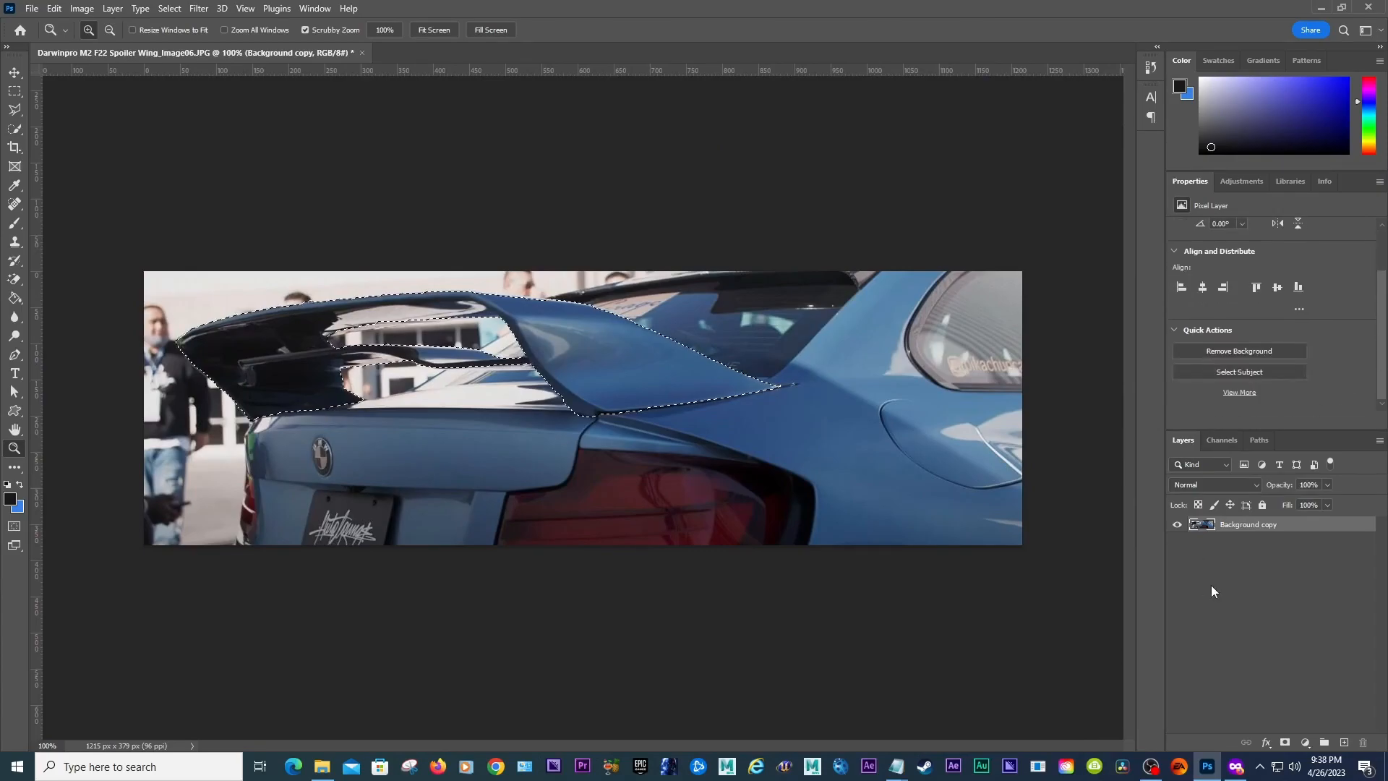
click(1286, 744)
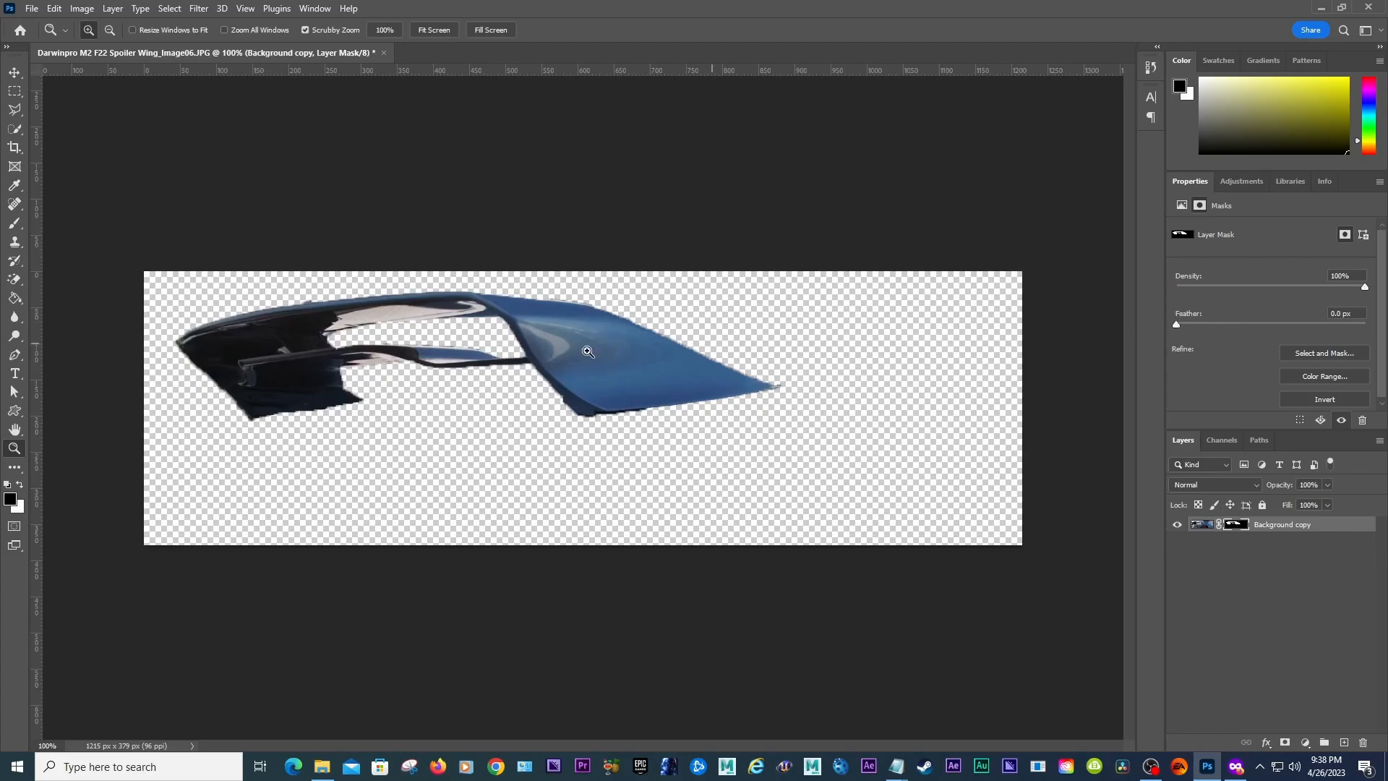
click(697, 363)
click(699, 365)
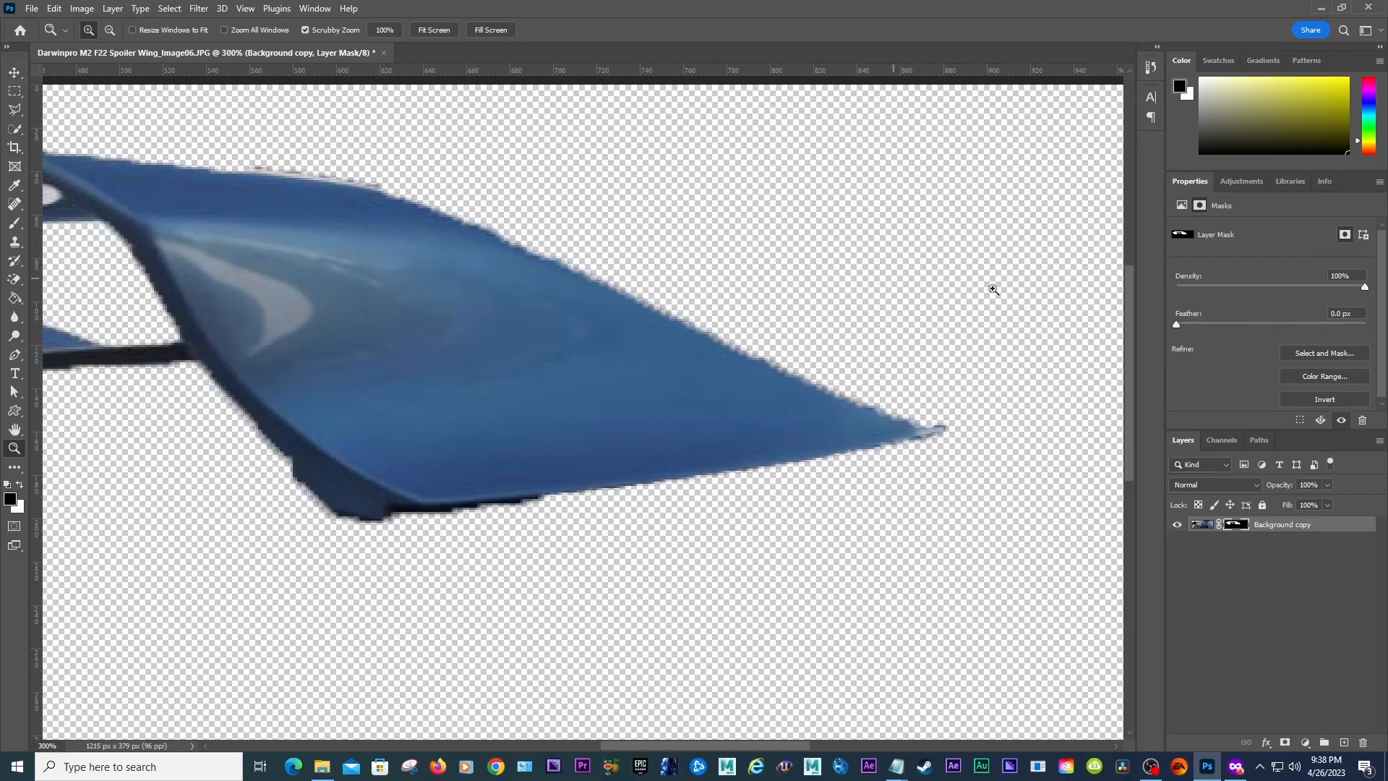
Step: Set the layer mask's feather to 0.4 px
click(13, 73)
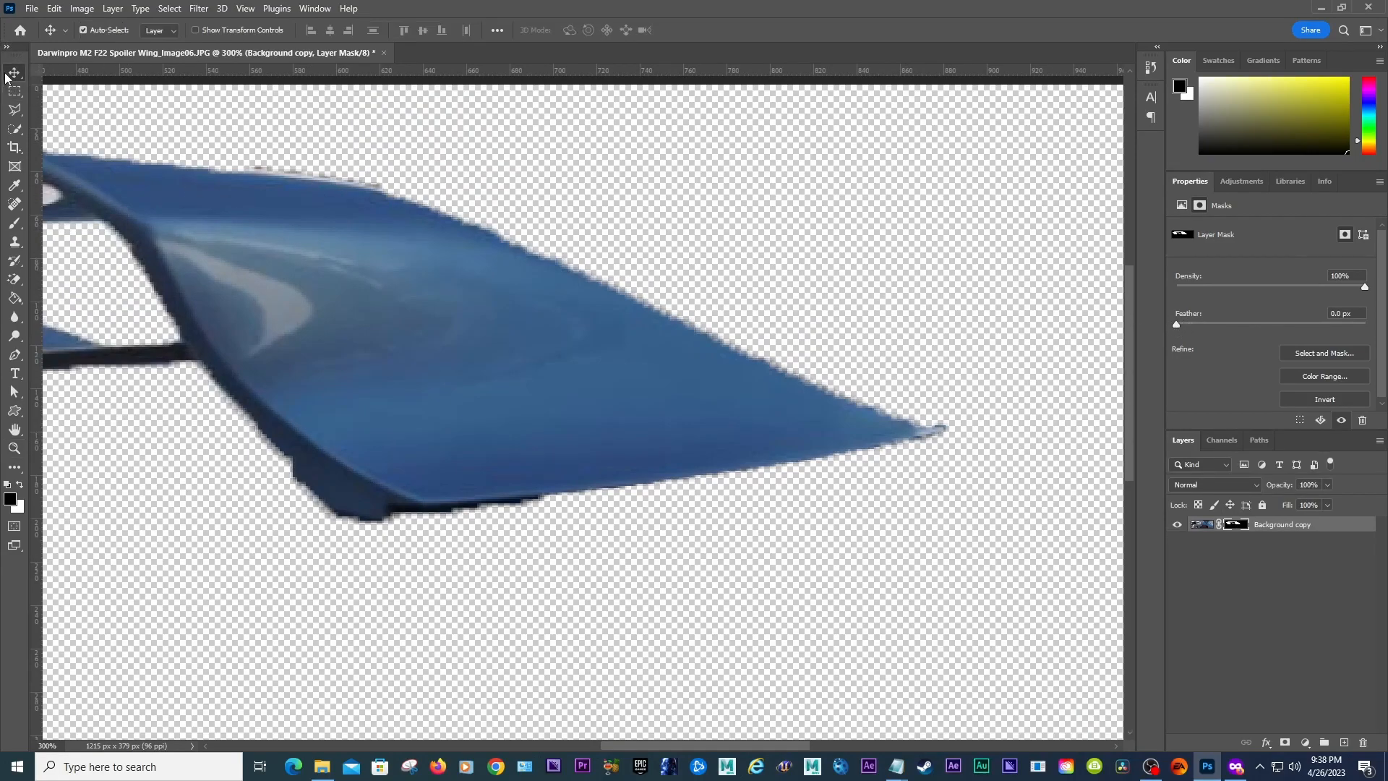
mouse_move(1178, 327)
mouse_down()
mouse_move(1277, 328)
mouse_move(1168, 336)
mouse_up()
drag(1178, 330, 1182, 329)
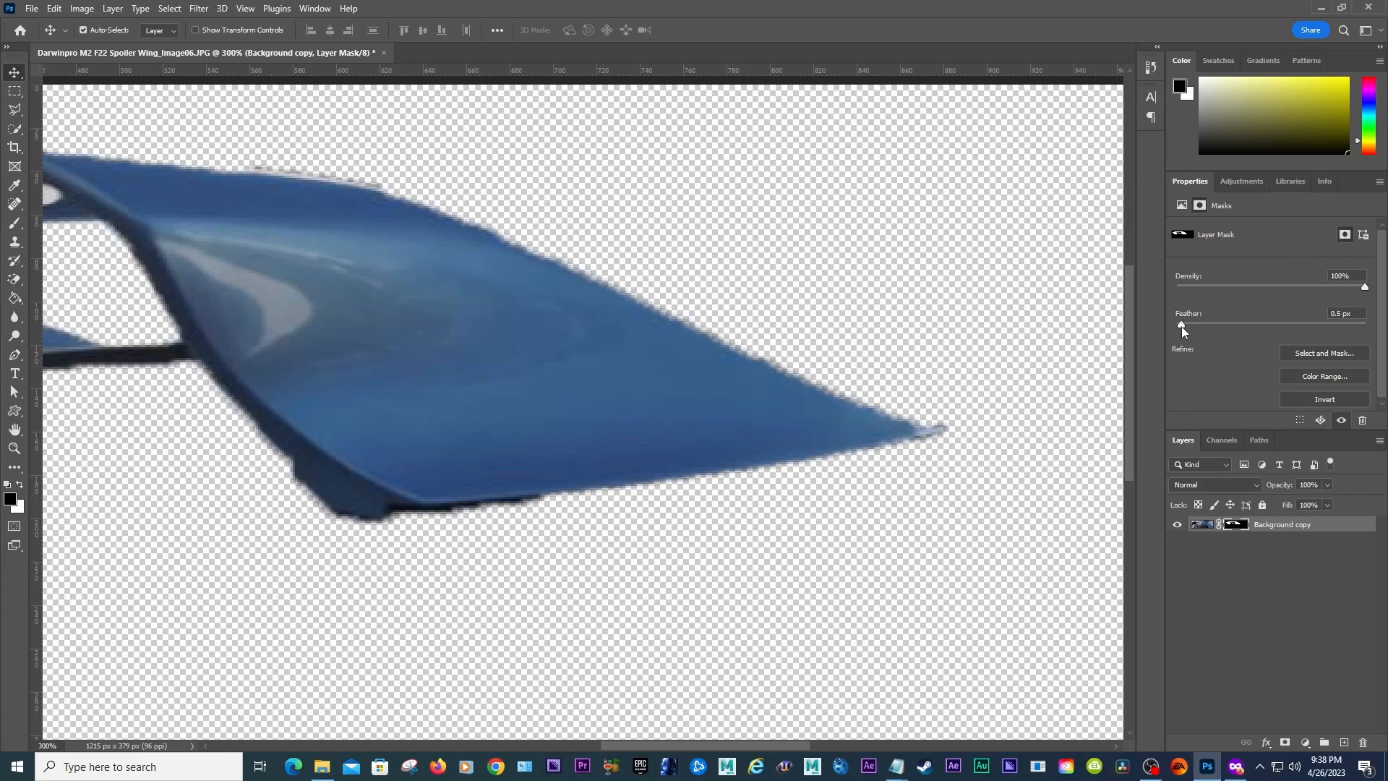
drag(1182, 331, 1183, 331)
drag(666, 741, 513, 719)
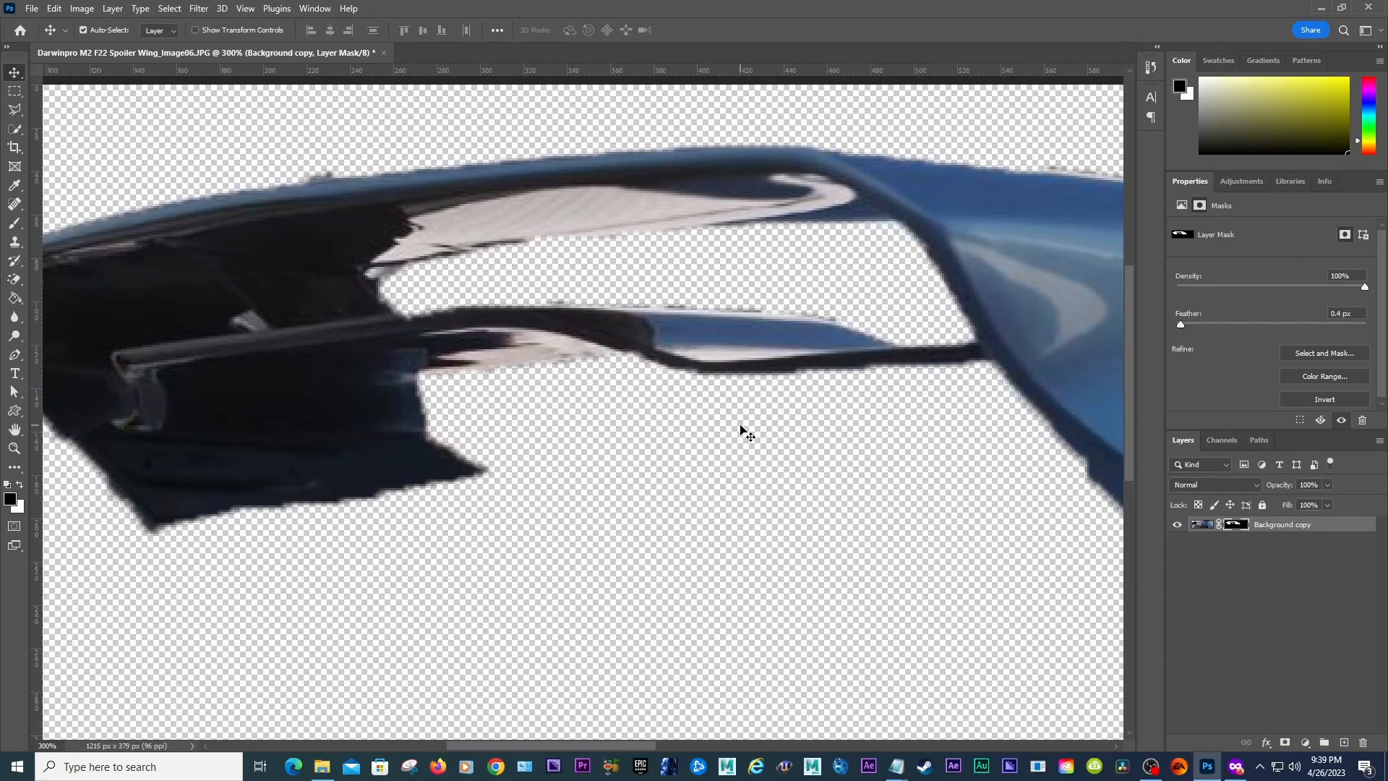
key(b)
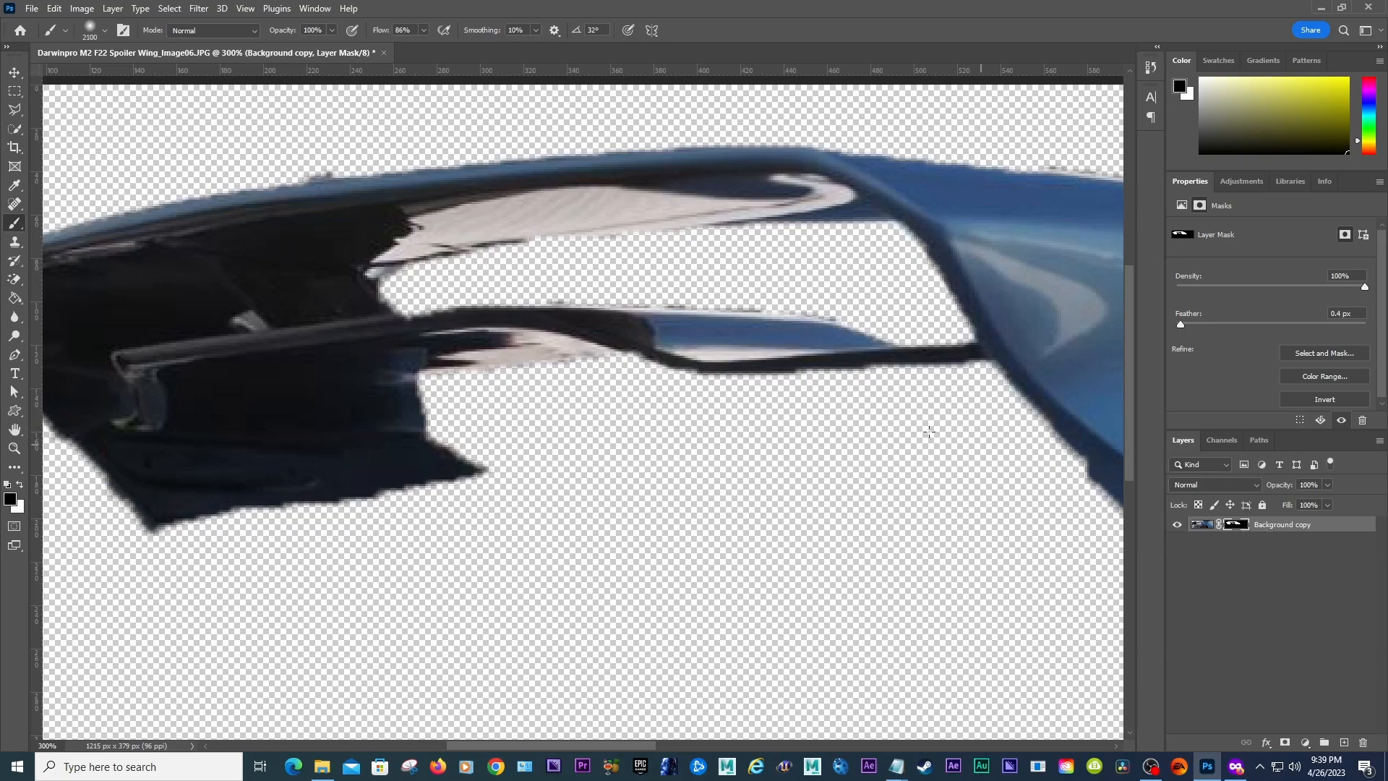
key(bracketright)
key(bracketright)
click(15, 72)
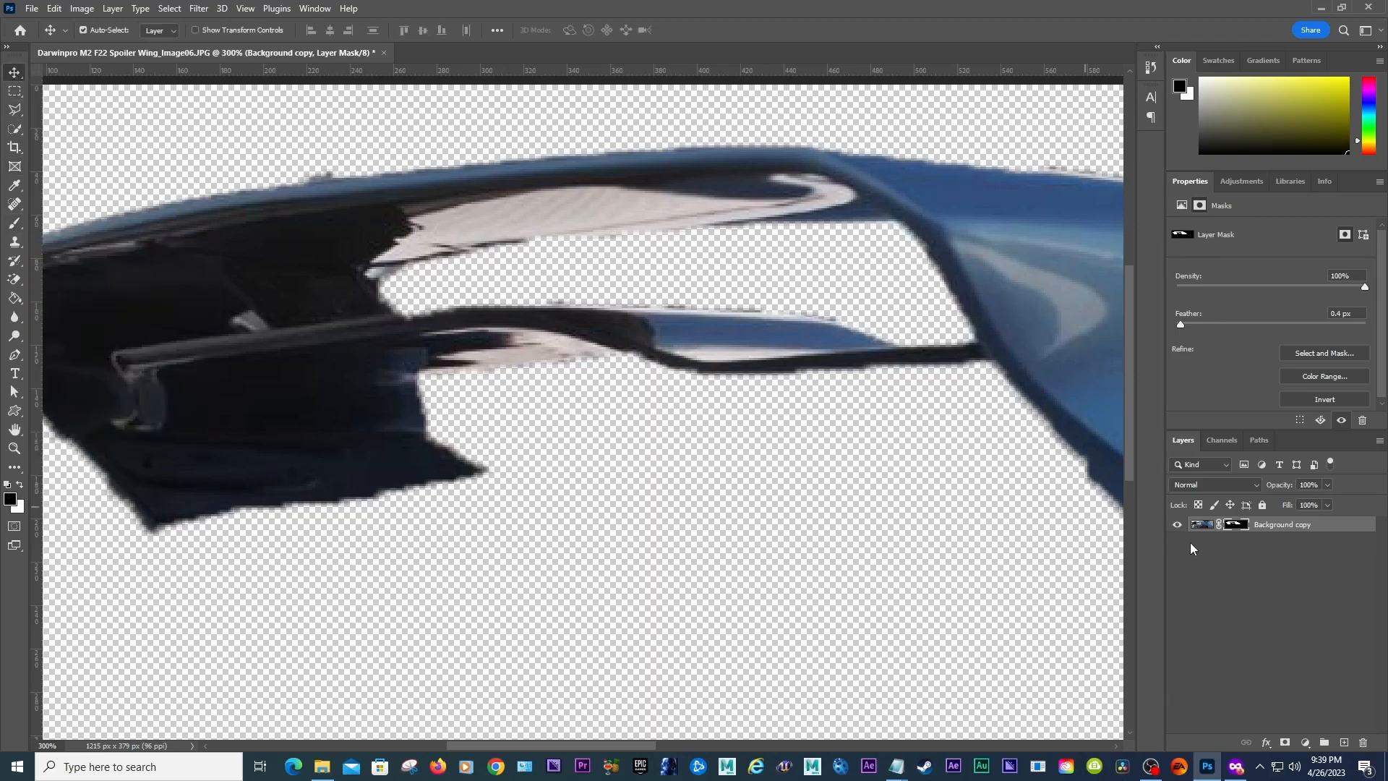
click(1200, 510)
click(1203, 521)
drag(537, 744, 476, 743)
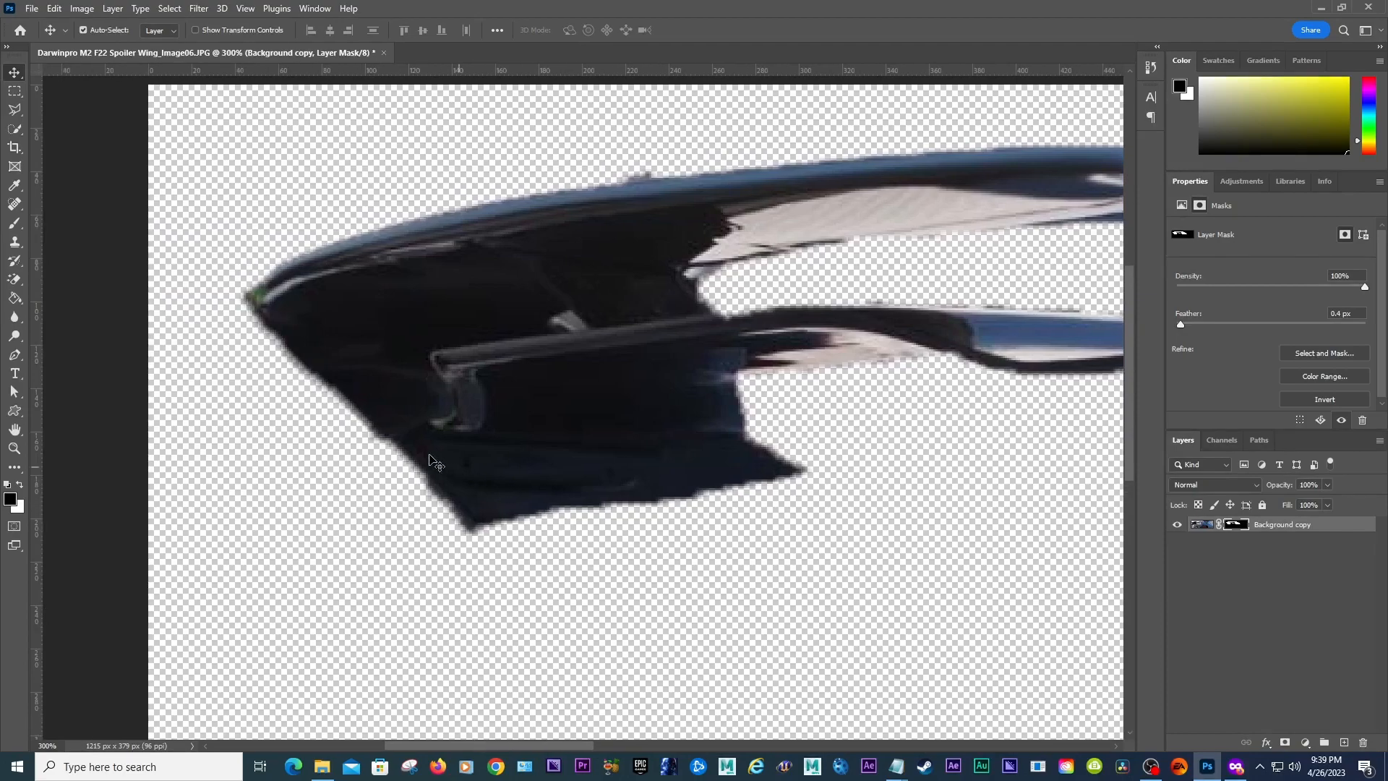
Step: Select the Brush tool and set its size to 10 px
key(b)
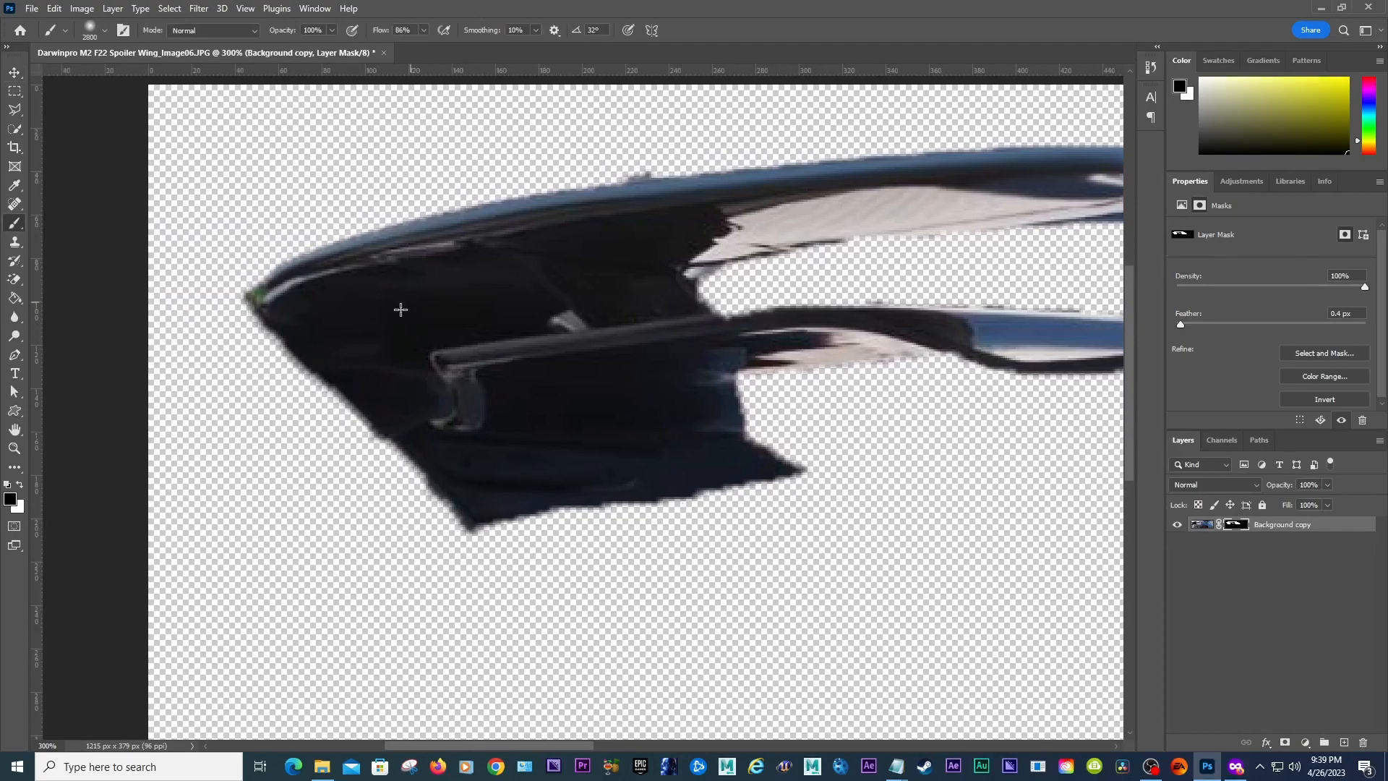
click(106, 31)
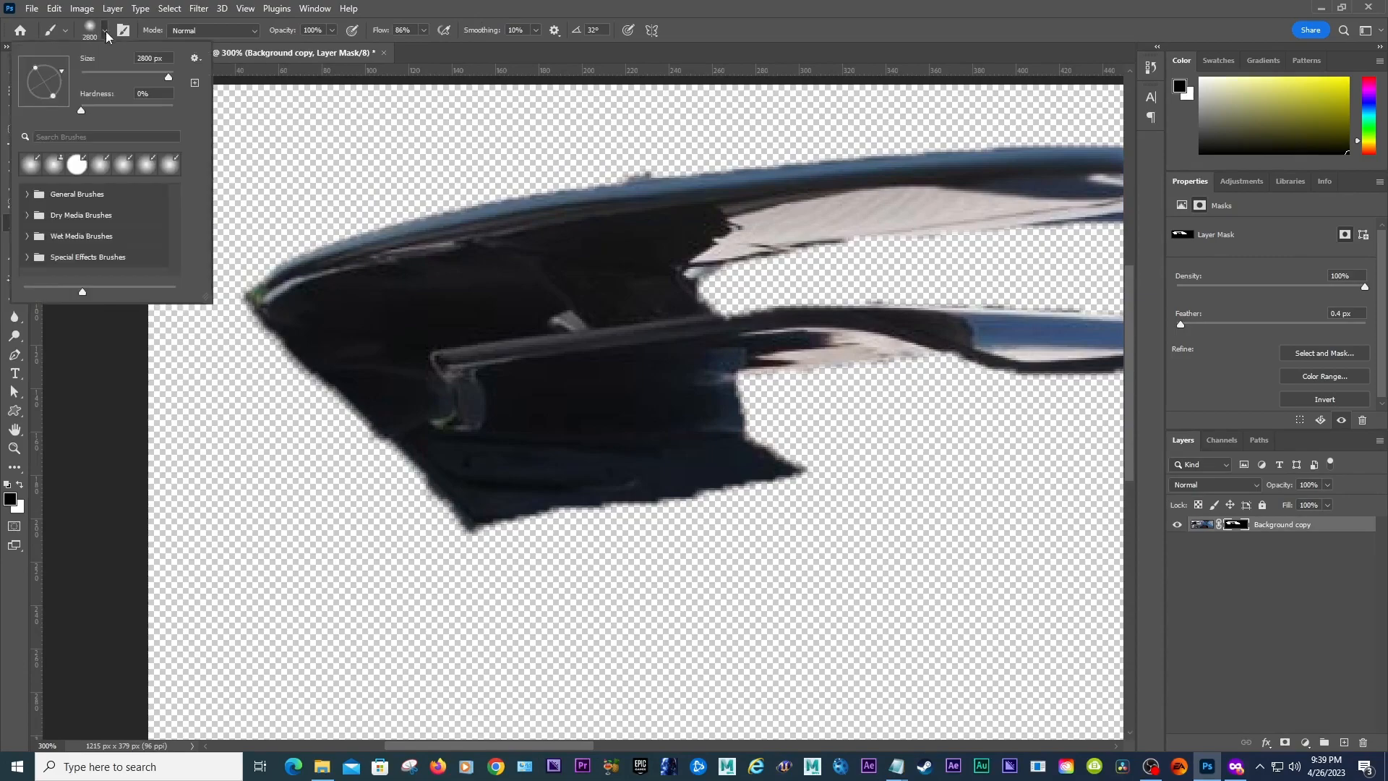
click(704, 4)
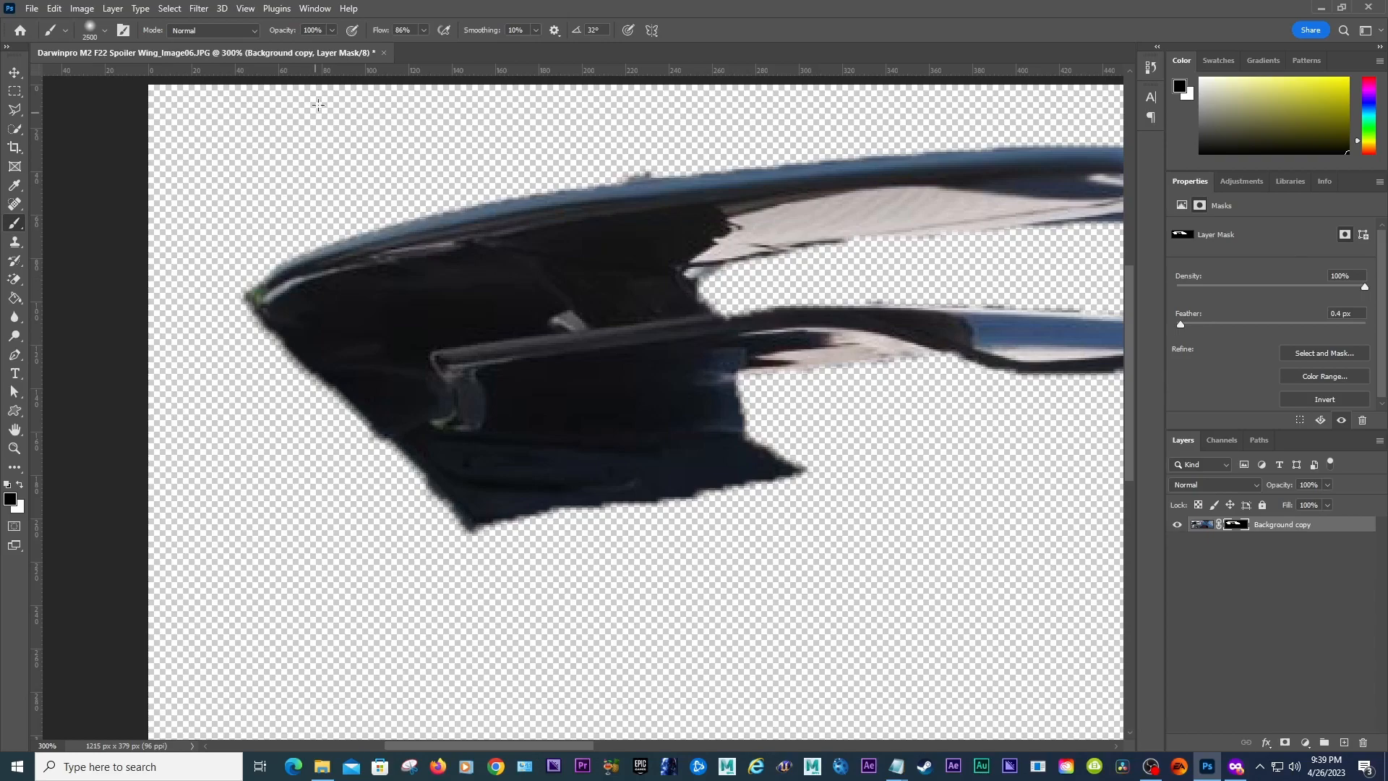
click(106, 31)
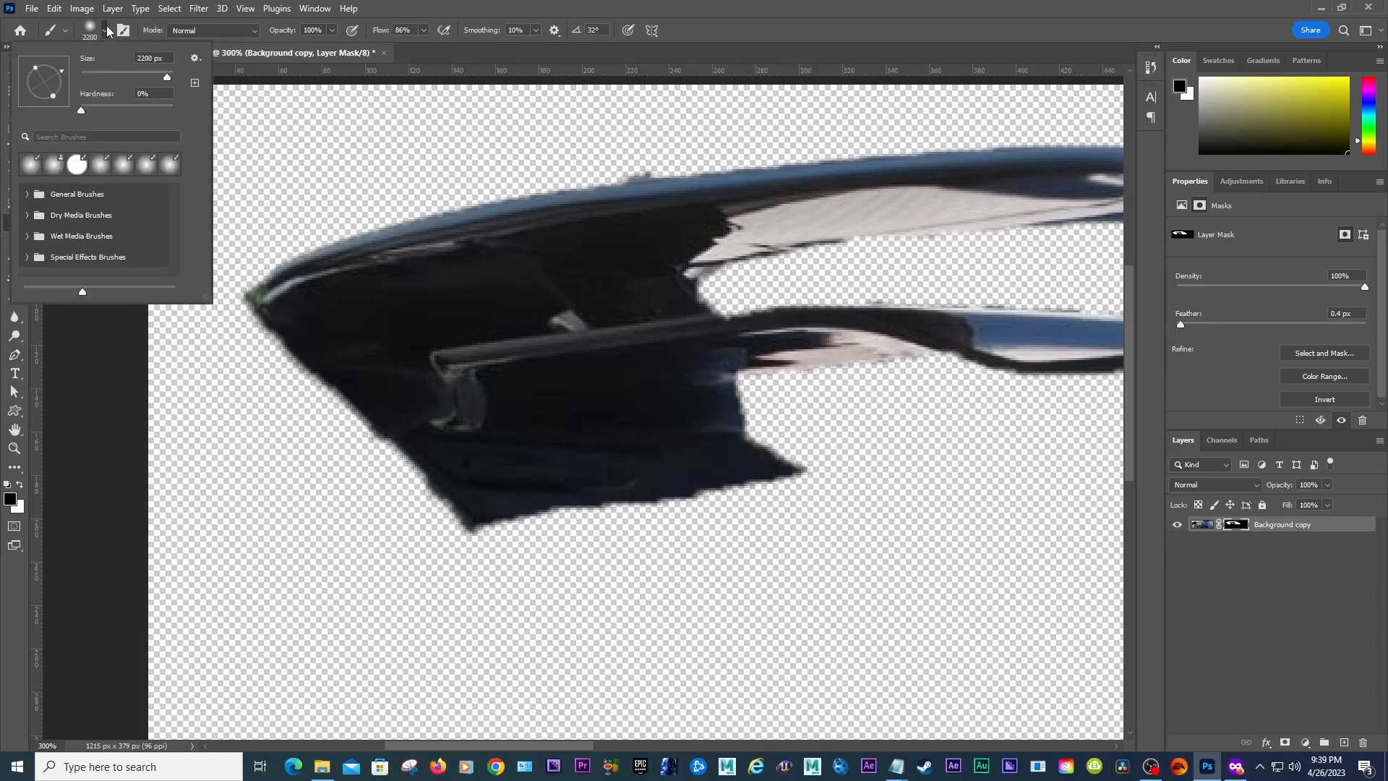
text(10)
key(Return)
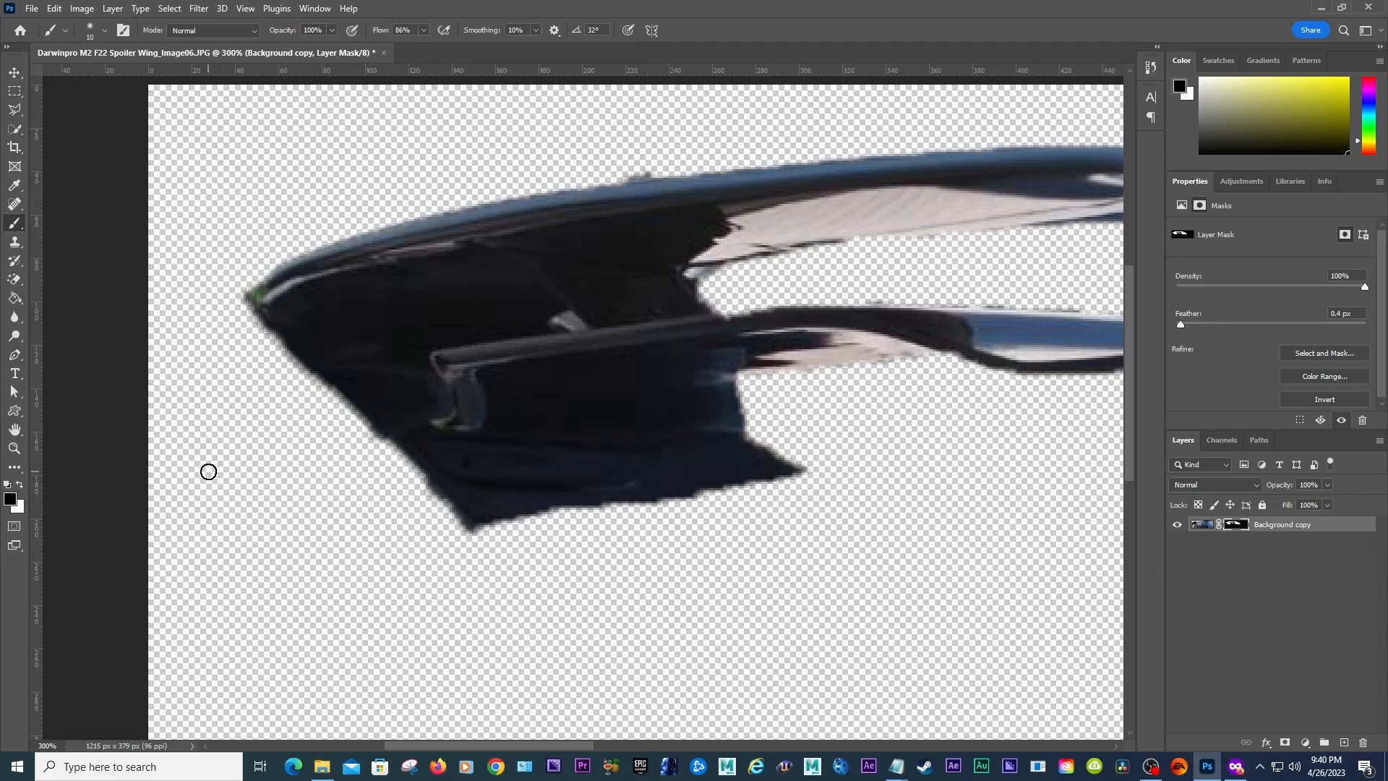
key(x)
key(x)
key(x)
key(x)
mouse_move(428, 260)
mouse_down()
mouse_move(458, 311)
mouse_move(382, 294)
mouse_move(497, 275)
mouse_move(434, 333)
mouse_move(407, 241)
mouse_move(494, 263)
mouse_move(431, 313)
mouse_move(462, 255)
mouse_move(436, 265)
mouse_move(474, 304)
mouse_move(504, 263)
mouse_move(466, 283)
mouse_up()
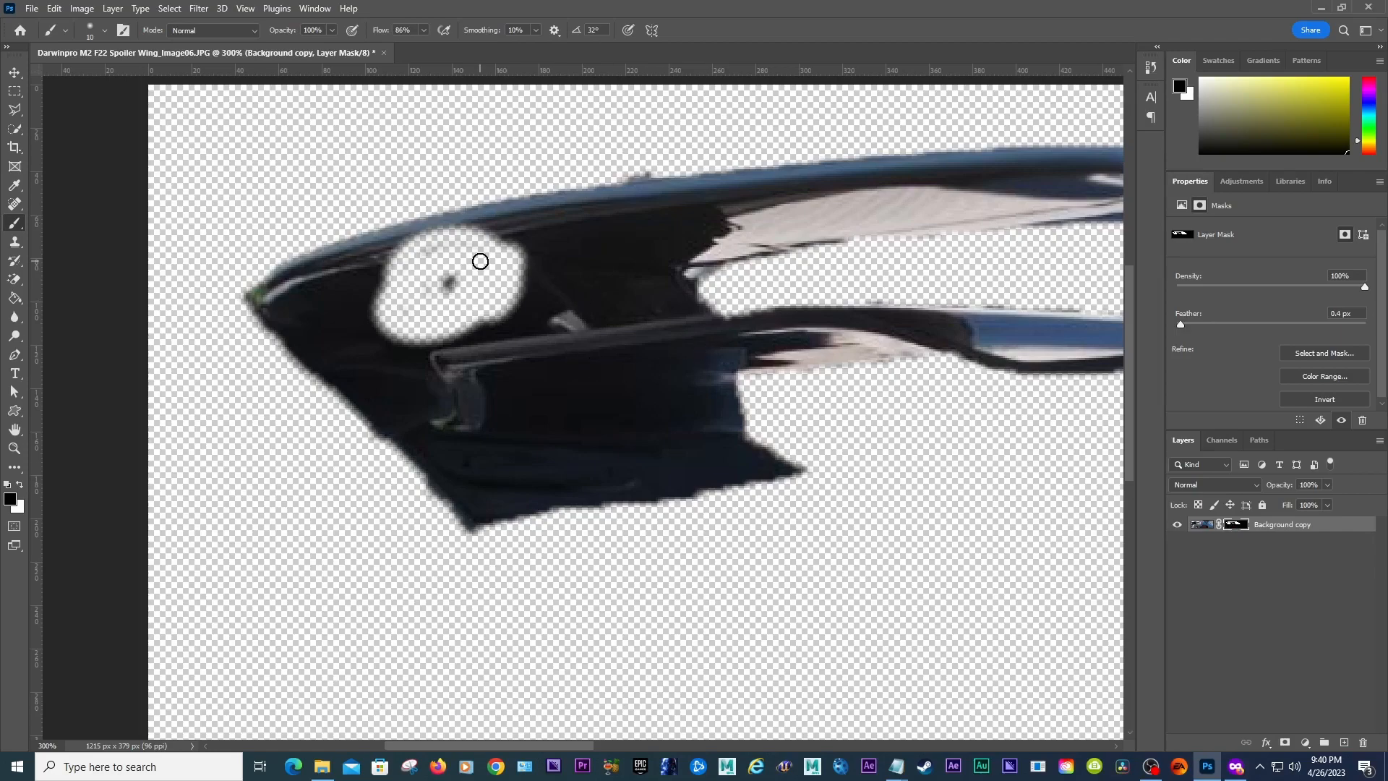
key(ctrl+z)
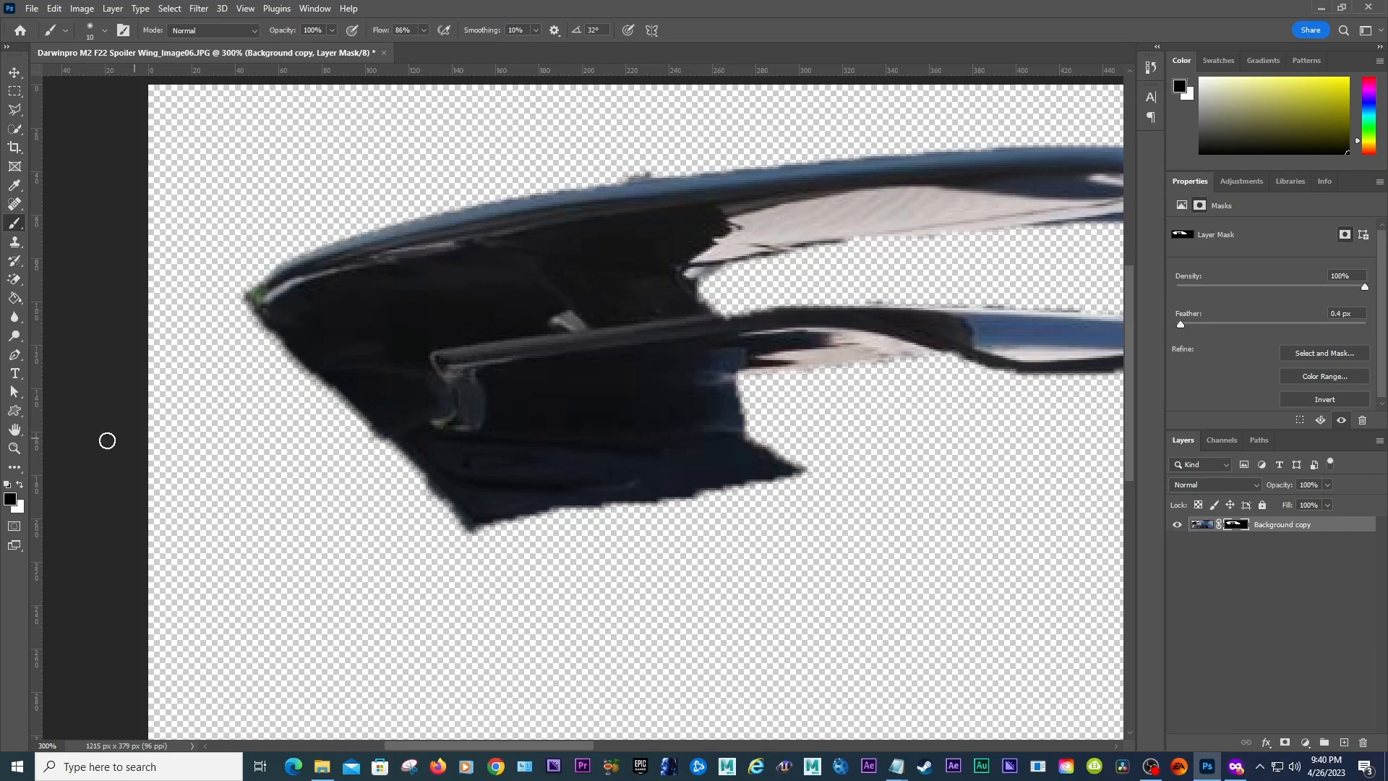
mouse_move(374, 242)
mouse_down()
mouse_move(544, 285)
mouse_move(409, 318)
mouse_up()
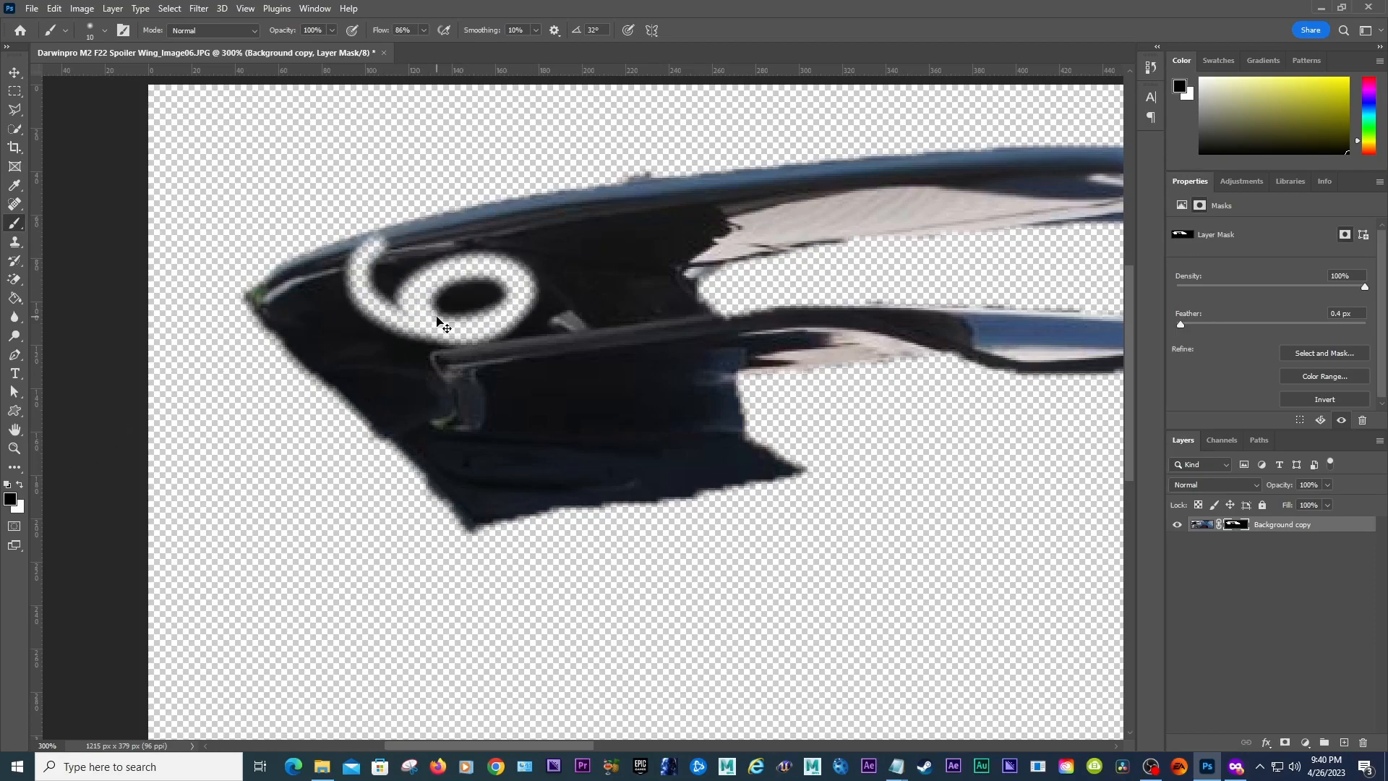
key(ctrl+z)
mouse_move(512, 230)
mouse_down()
mouse_move(475, 347)
mouse_move(437, 307)
mouse_move(493, 257)
mouse_move(433, 304)
mouse_move(498, 236)
mouse_move(450, 325)
mouse_move(420, 303)
mouse_move(465, 280)
mouse_move(454, 329)
mouse_up()
key(x)
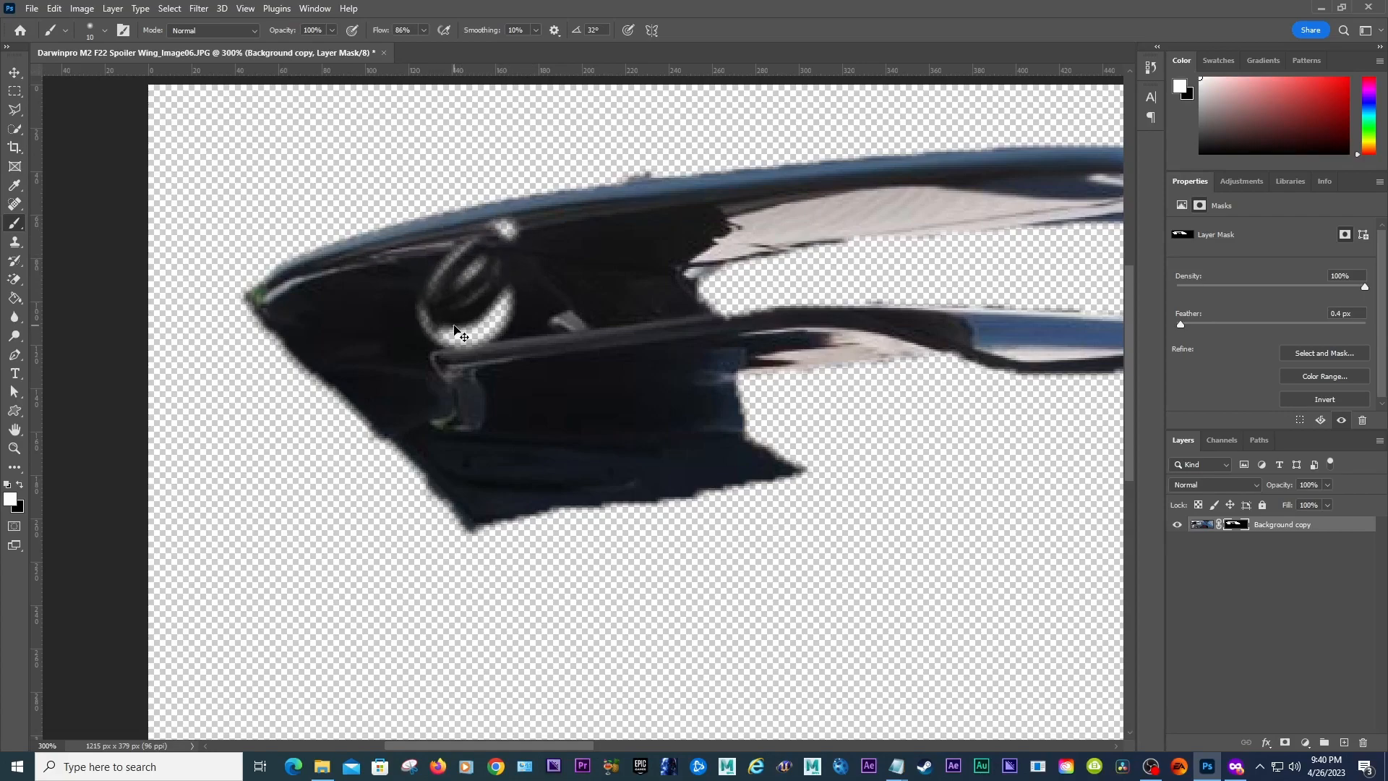
key(ctrl+z)
key(ctrl+z)
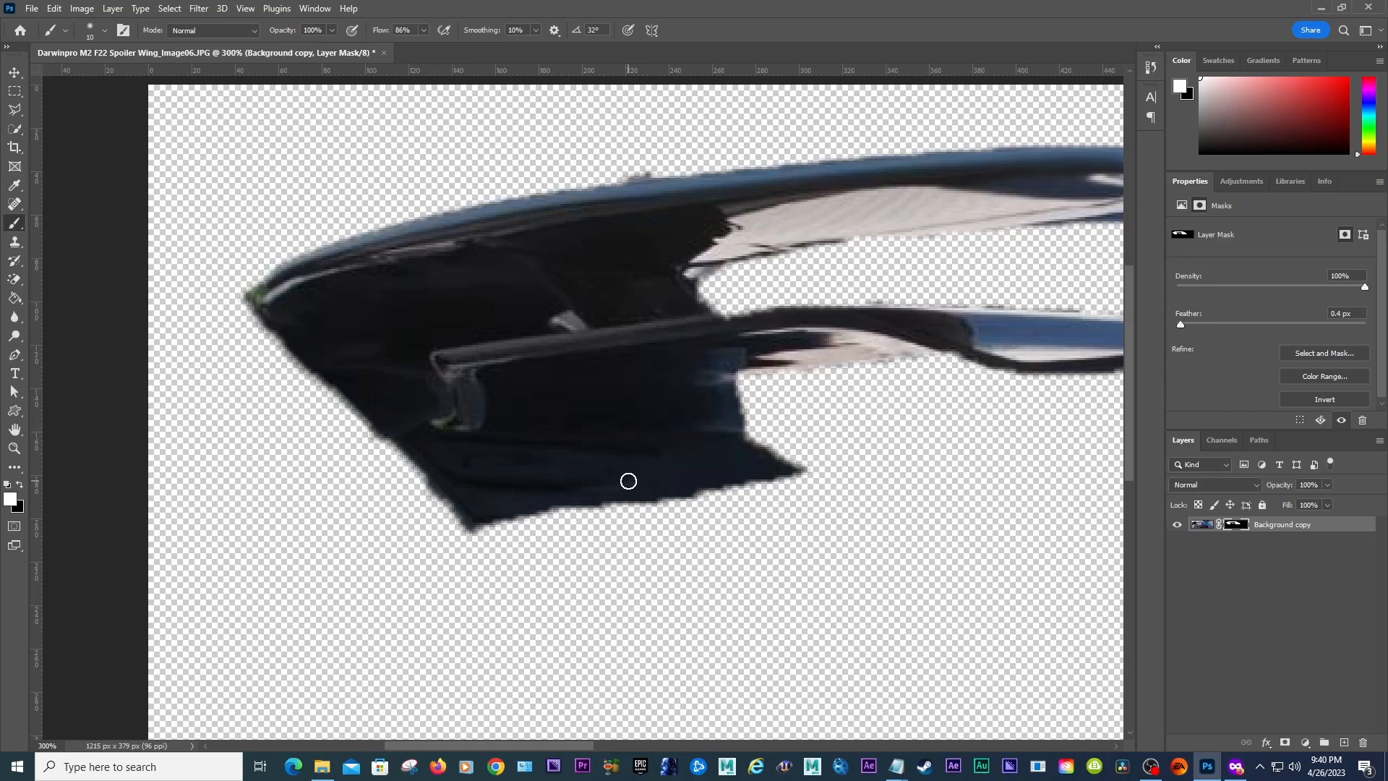
Step: Paint black on the mask with a smaller brush to trim the left endplate's lower edges
click(104, 32)
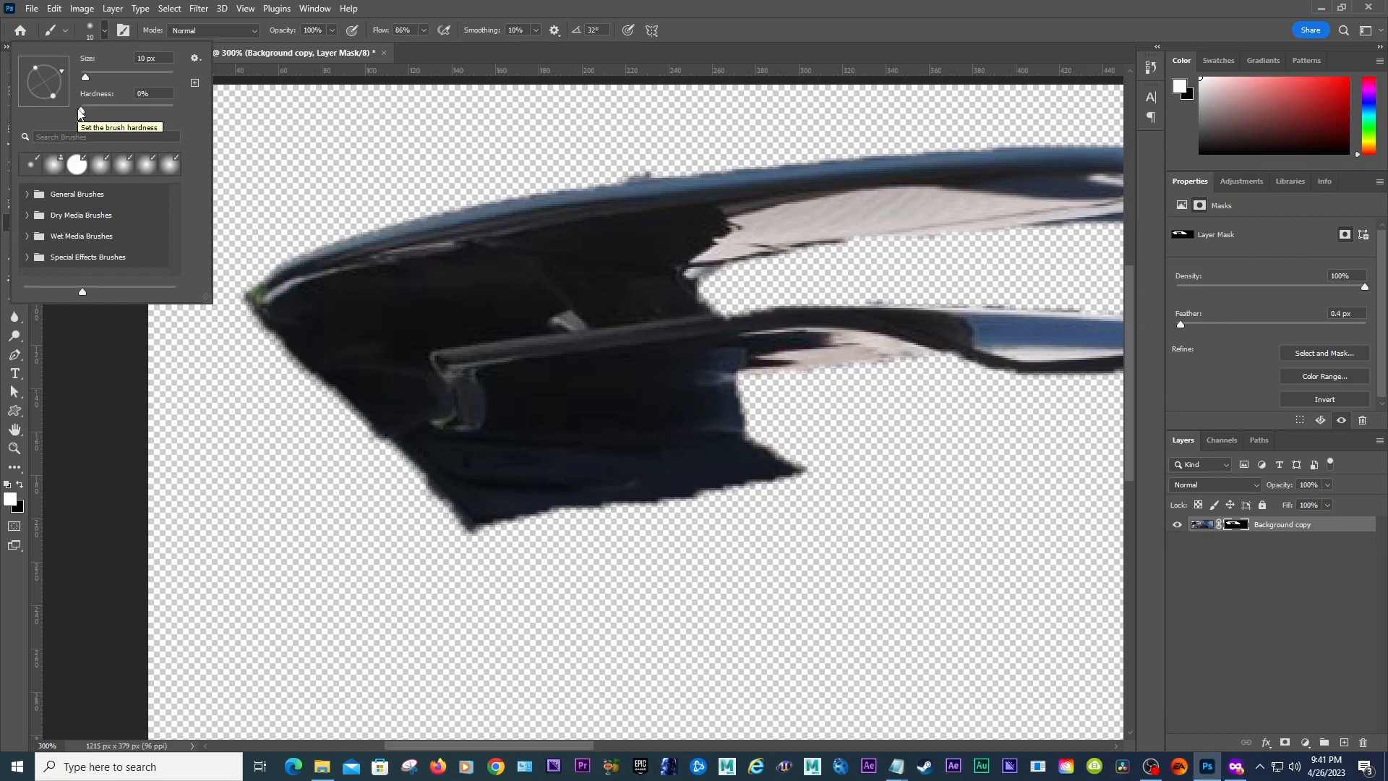
click(509, 10)
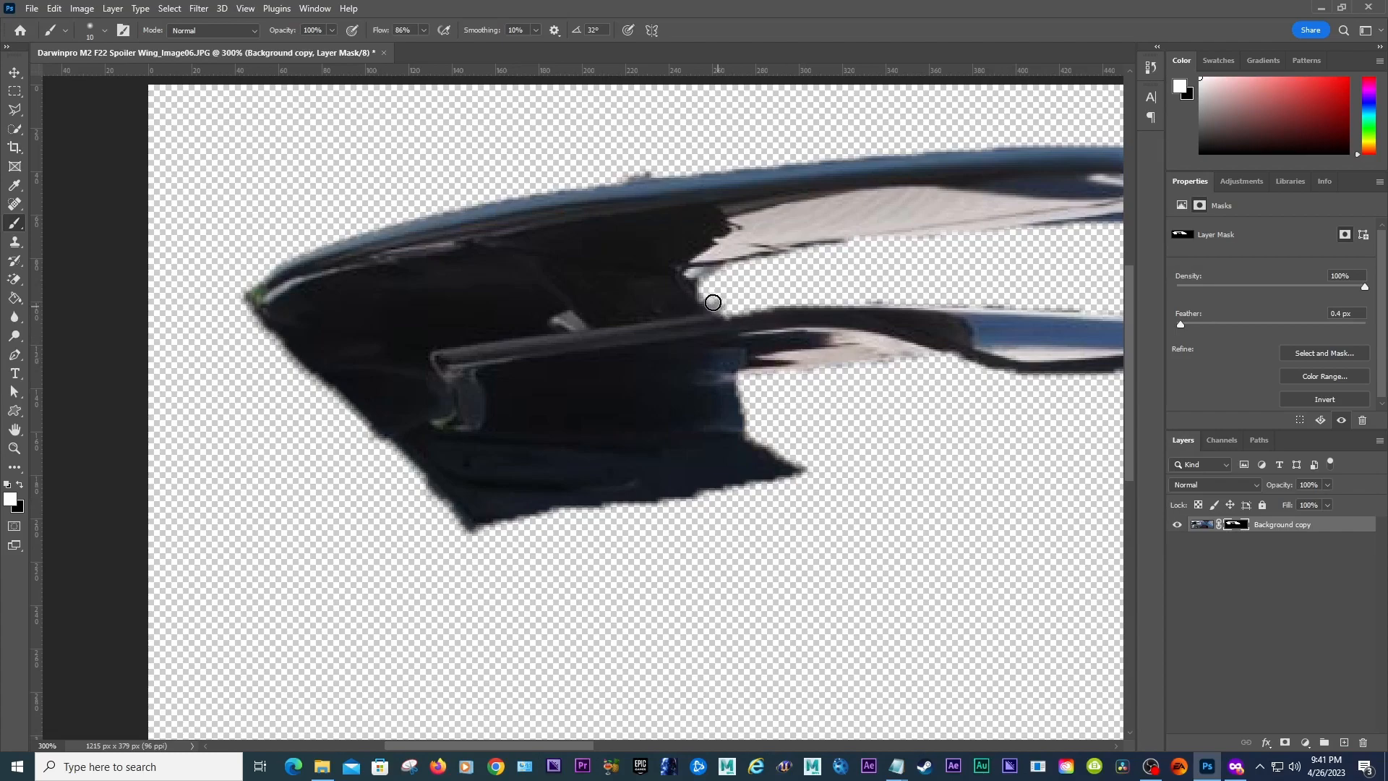
key(x)
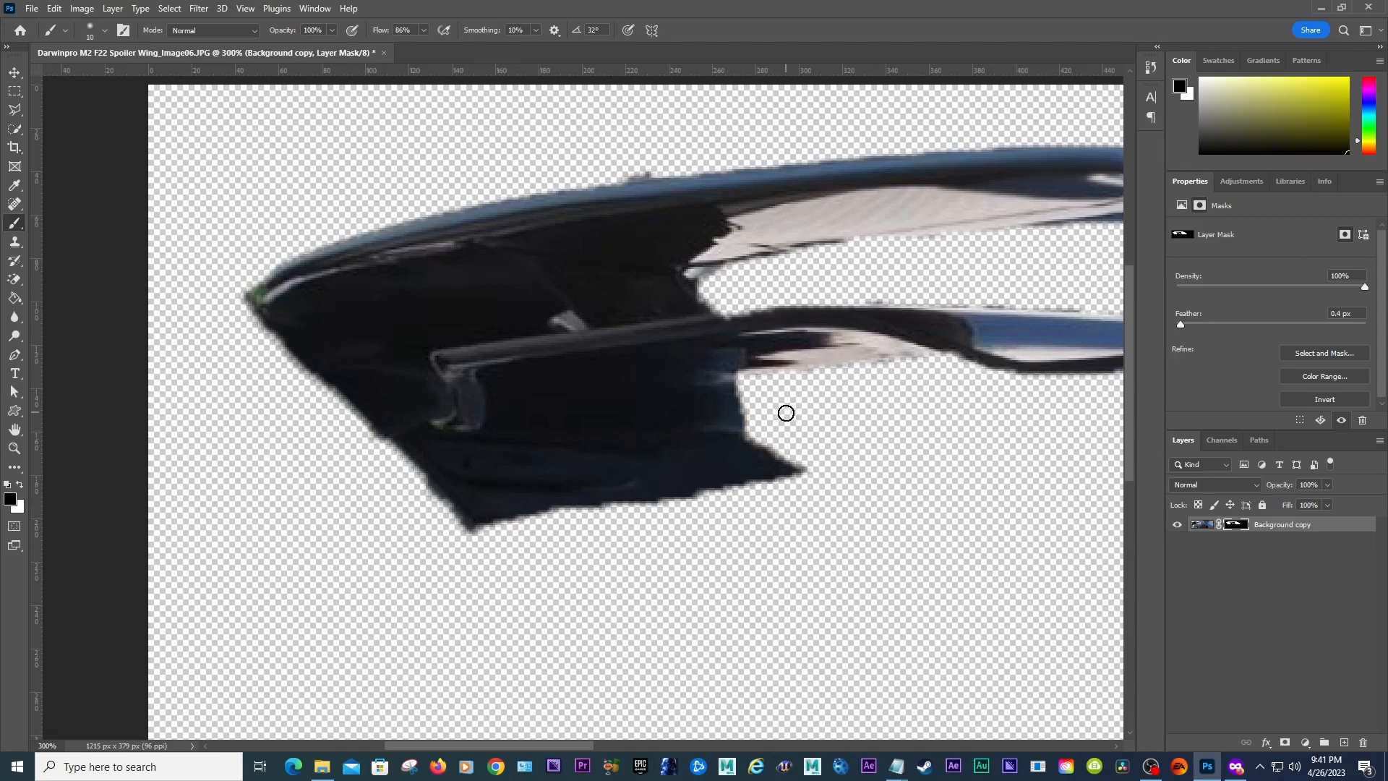
key(bracketleft)
key(bracketleft)
key(bracketleft)
mouse_move(743, 383)
mouse_down()
mouse_move(751, 433)
mouse_move(831, 470)
mouse_up()
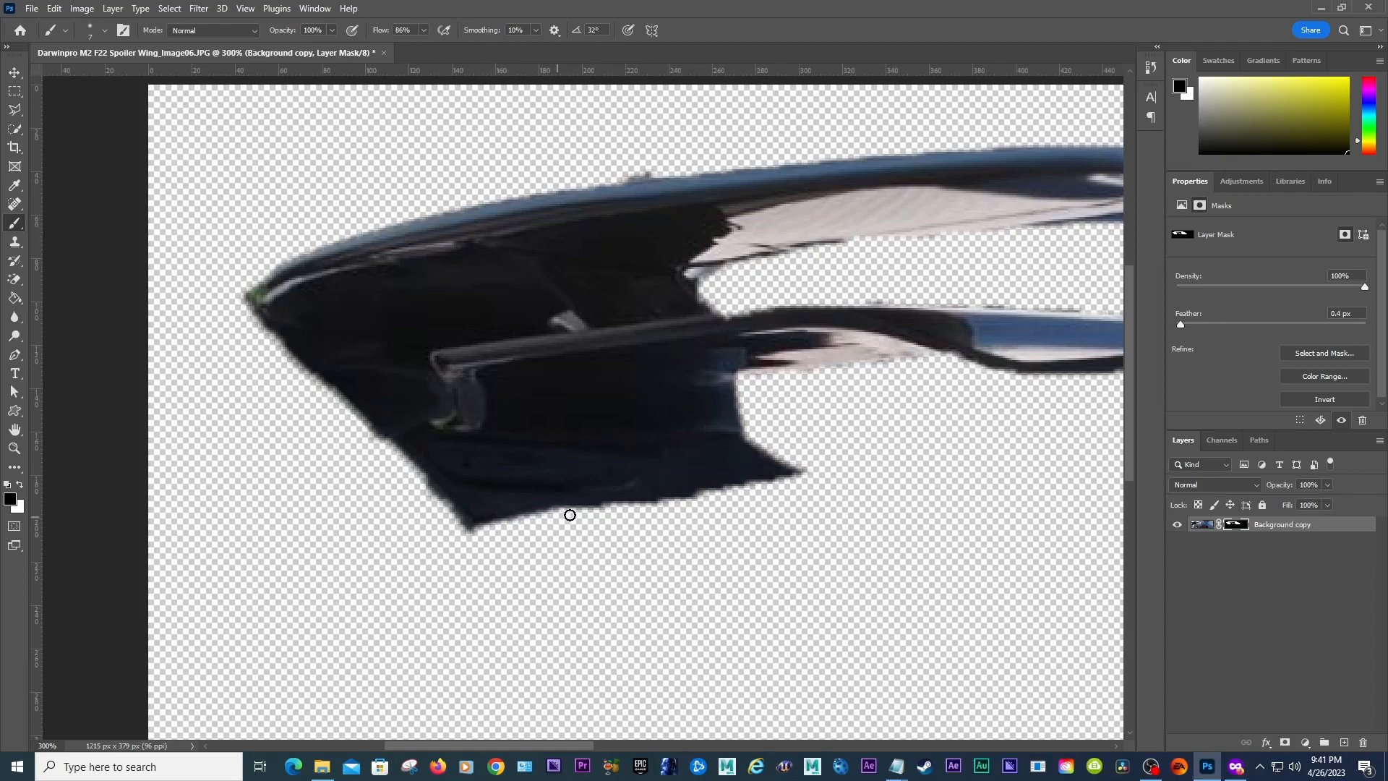
drag(651, 506, 782, 484)
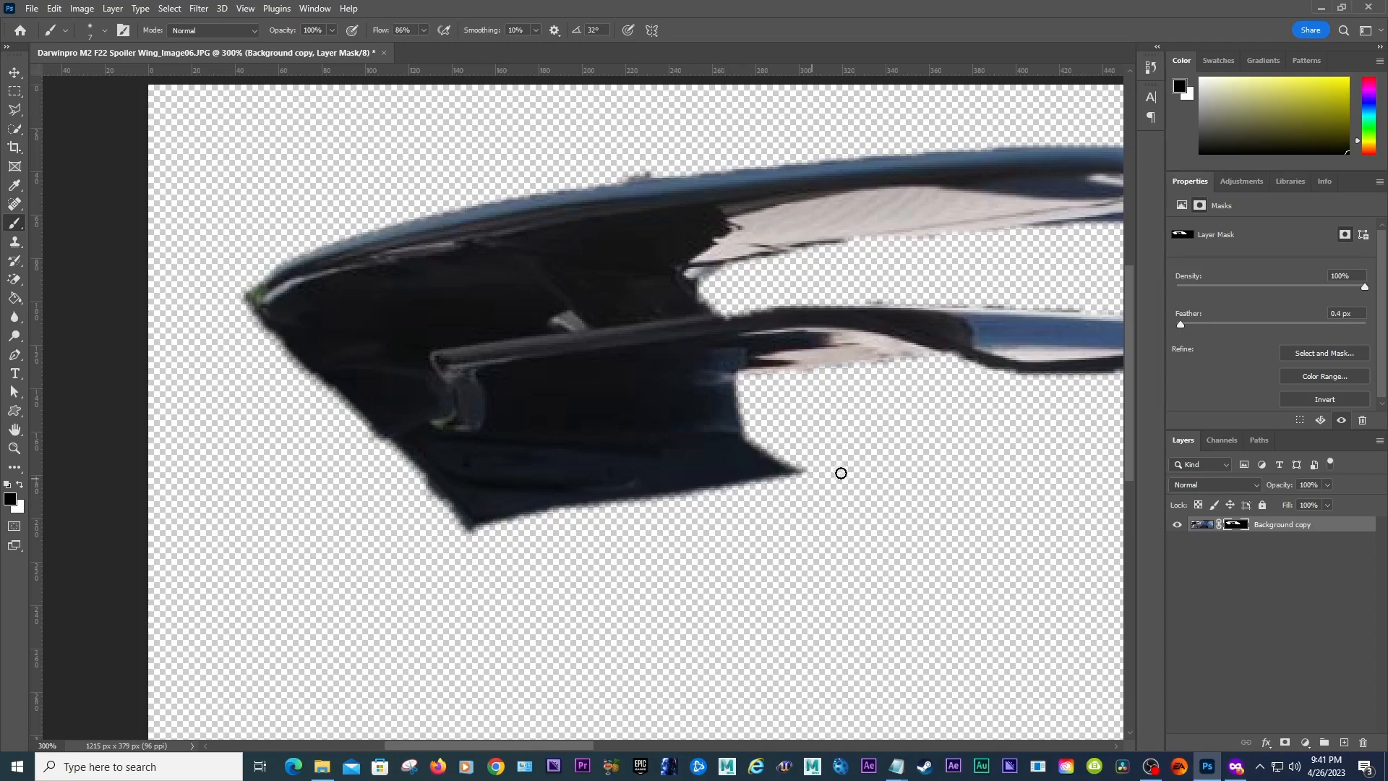
Step: Paint the mask along the left endplate's outer leading edge to remove the fringe
drag(565, 746, 646, 744)
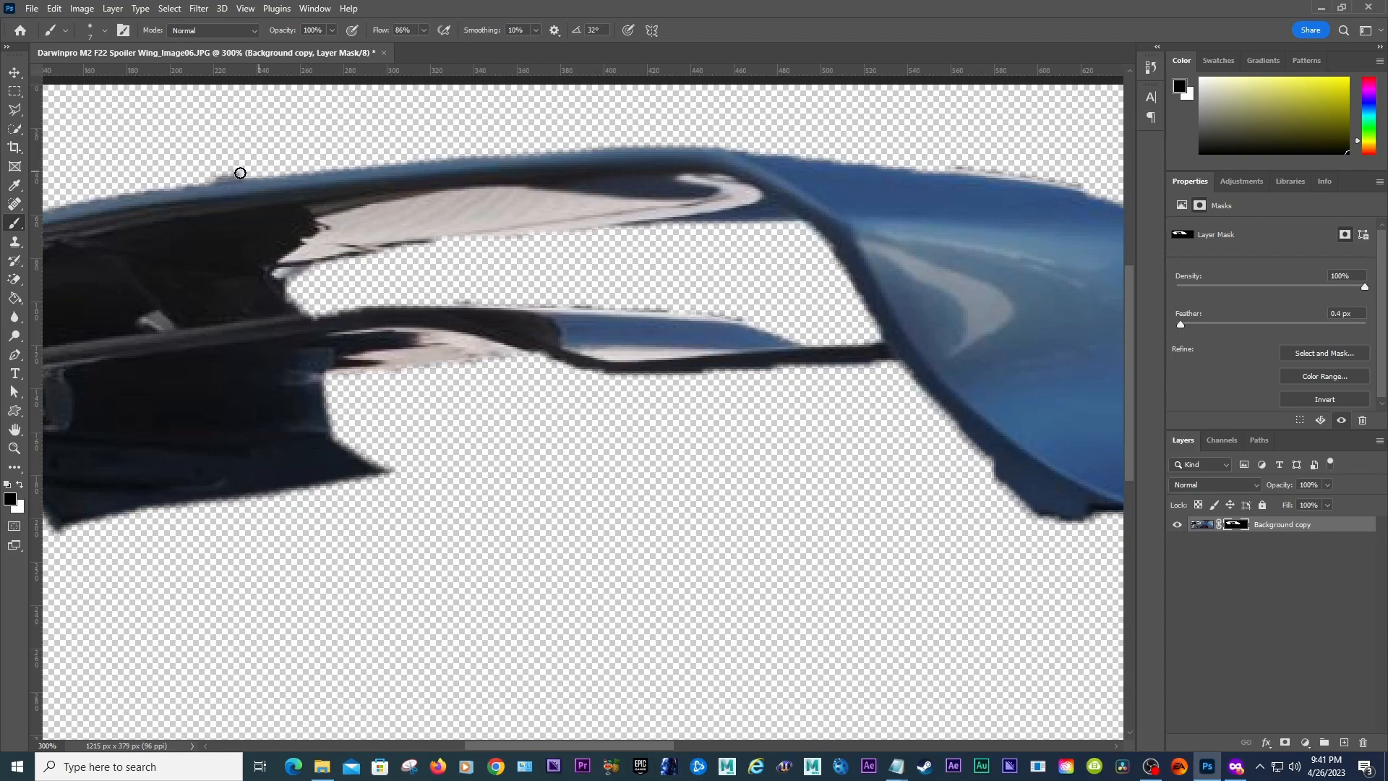
drag(640, 750, 530, 745)
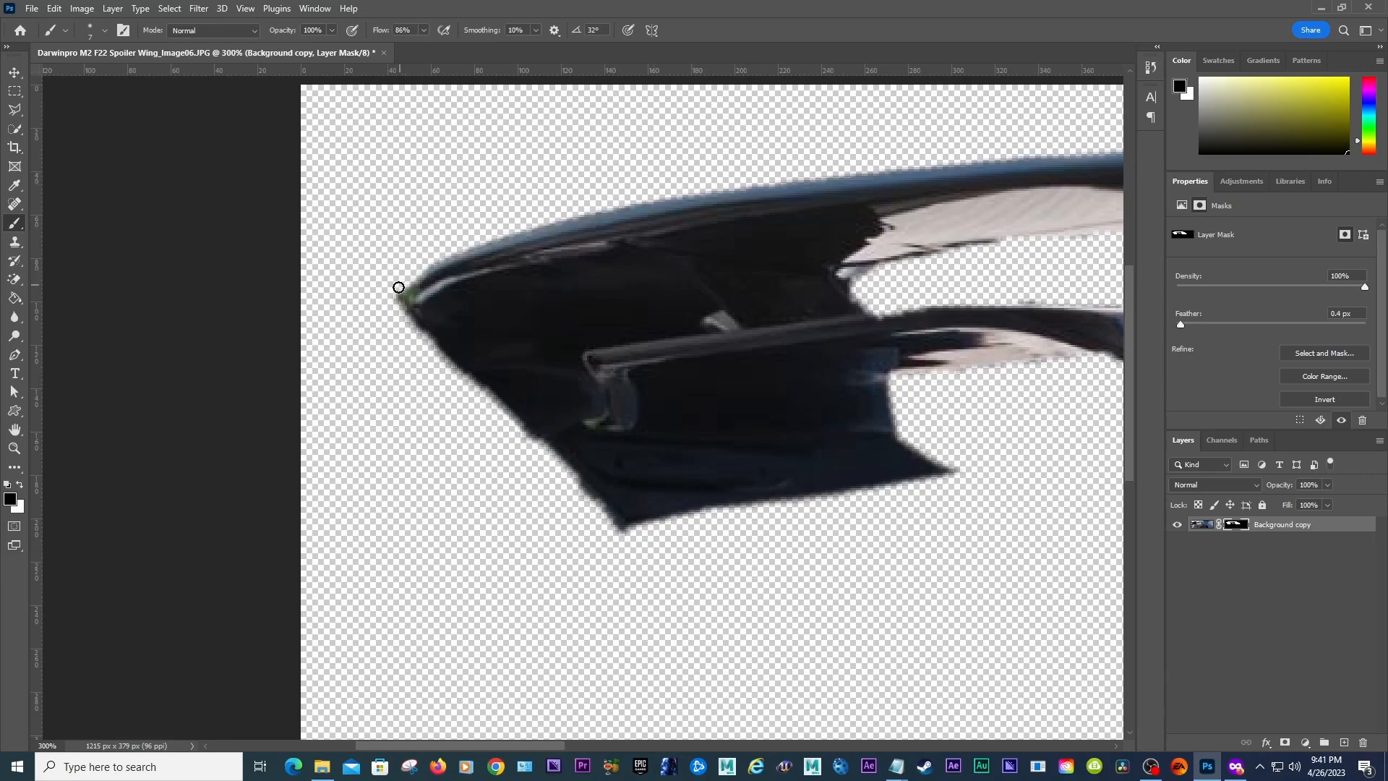
drag(394, 310, 616, 527)
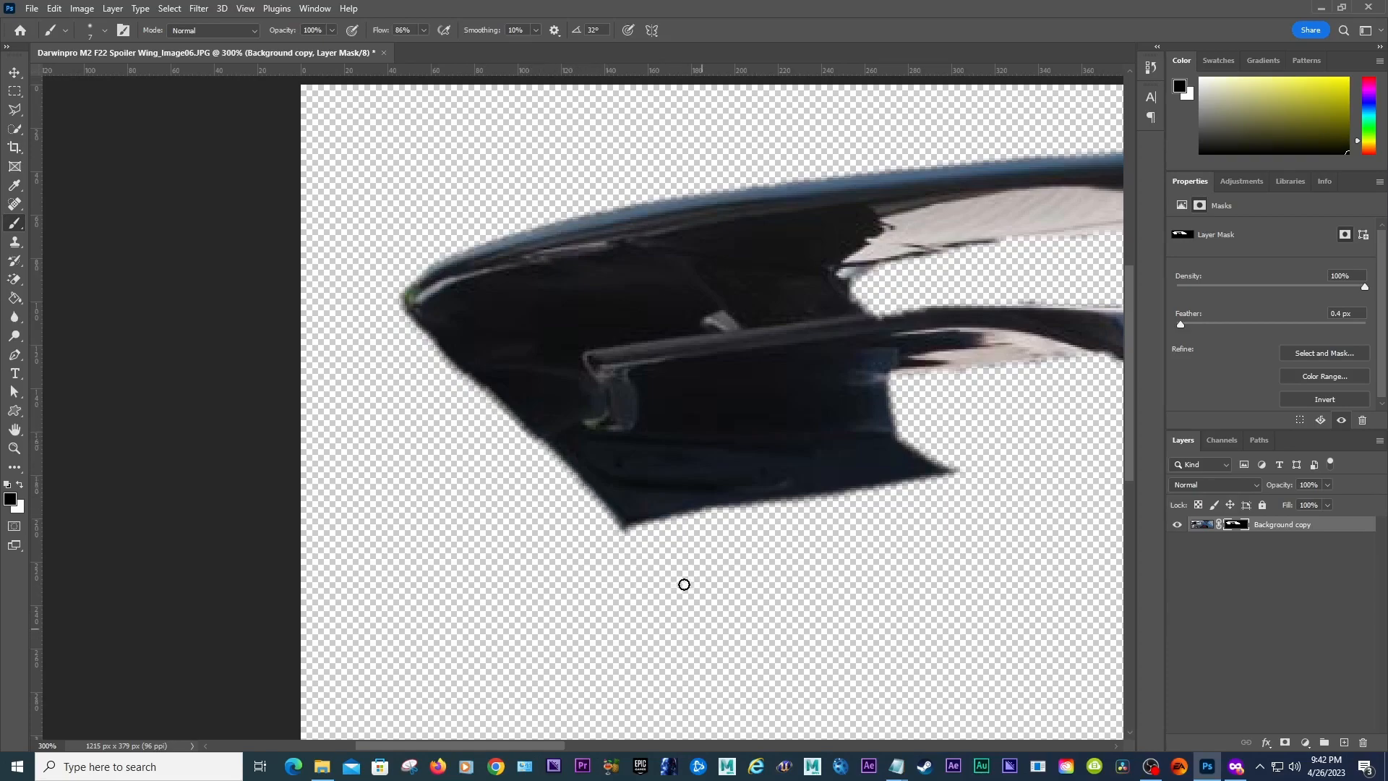
Step: Paint the mask along the wing's upper edge out to its right tip to clean the fringe
drag(561, 746, 742, 744)
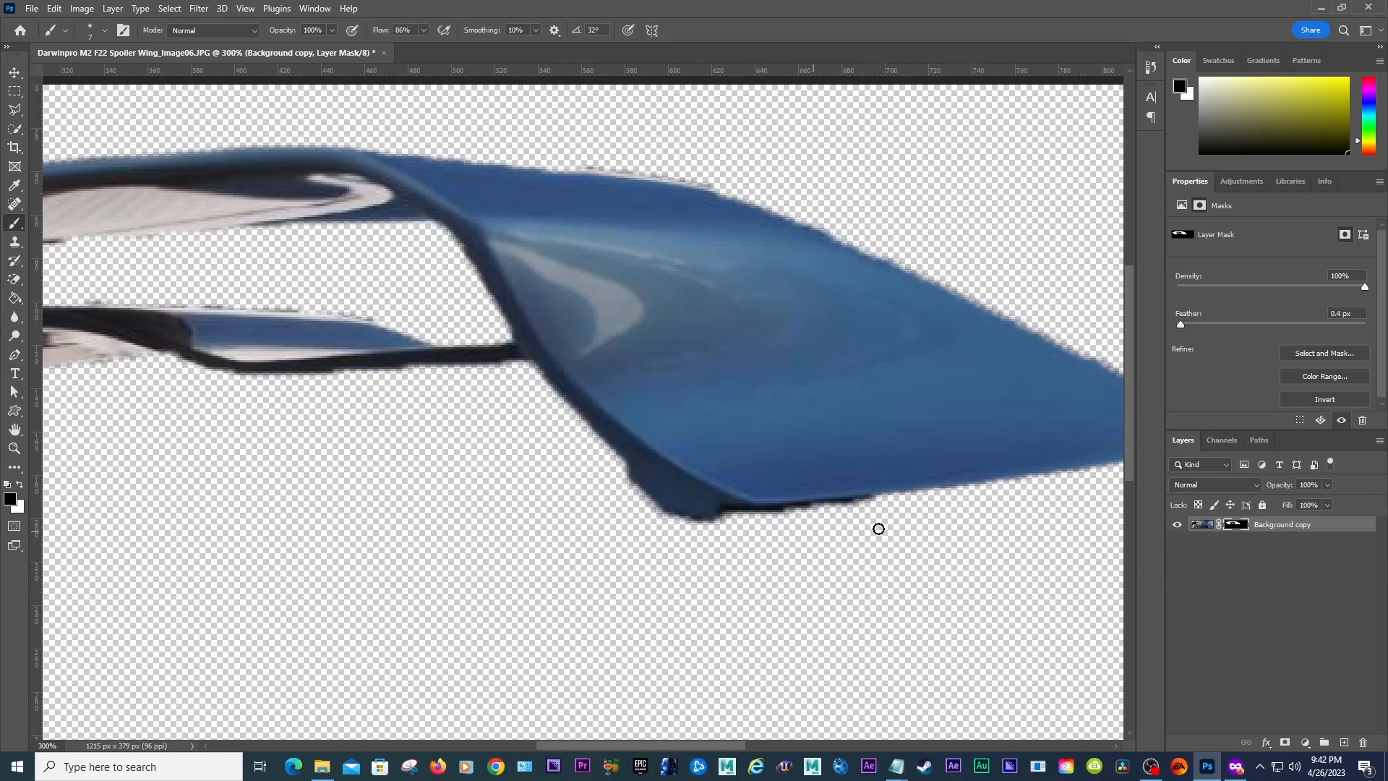
drag(693, 746, 767, 746)
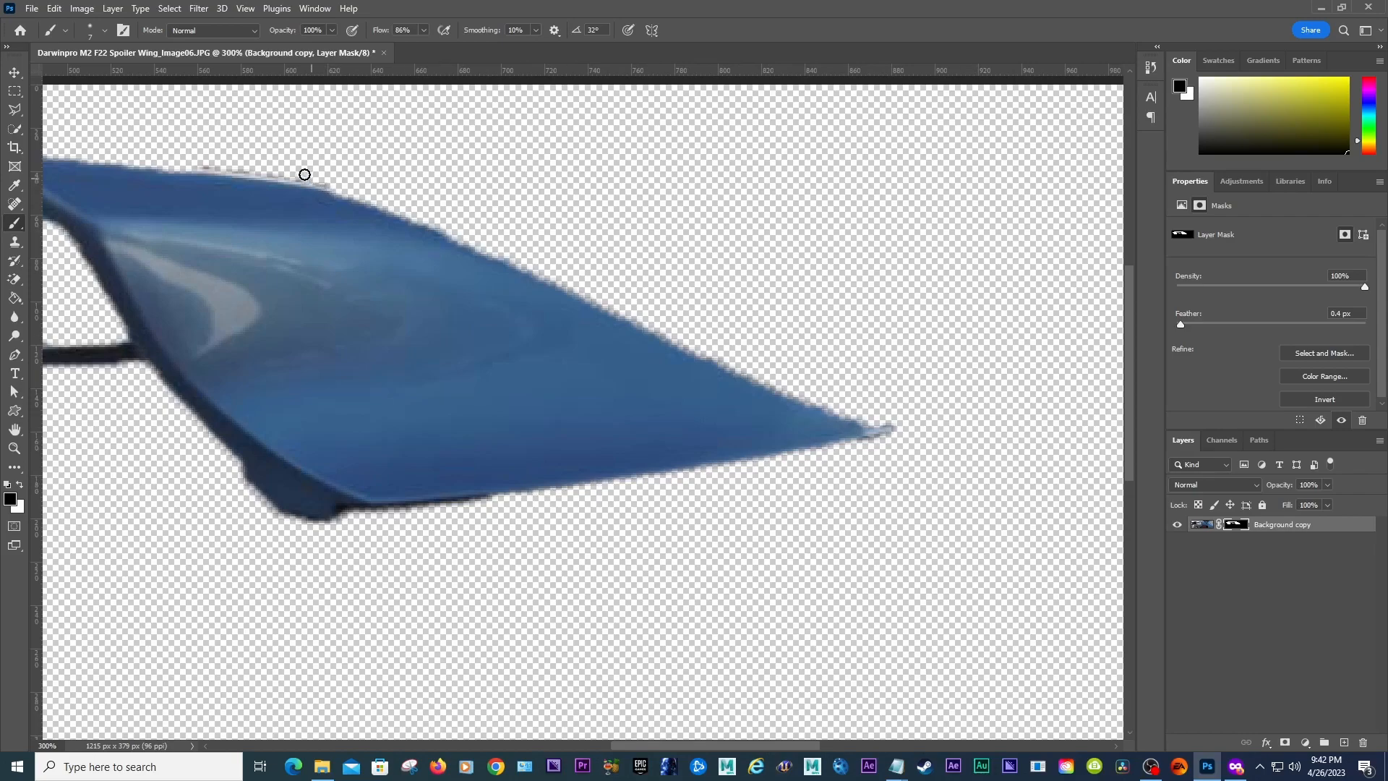
mouse_move(201, 167)
mouse_down()
mouse_move(388, 202)
mouse_move(869, 415)
mouse_up()
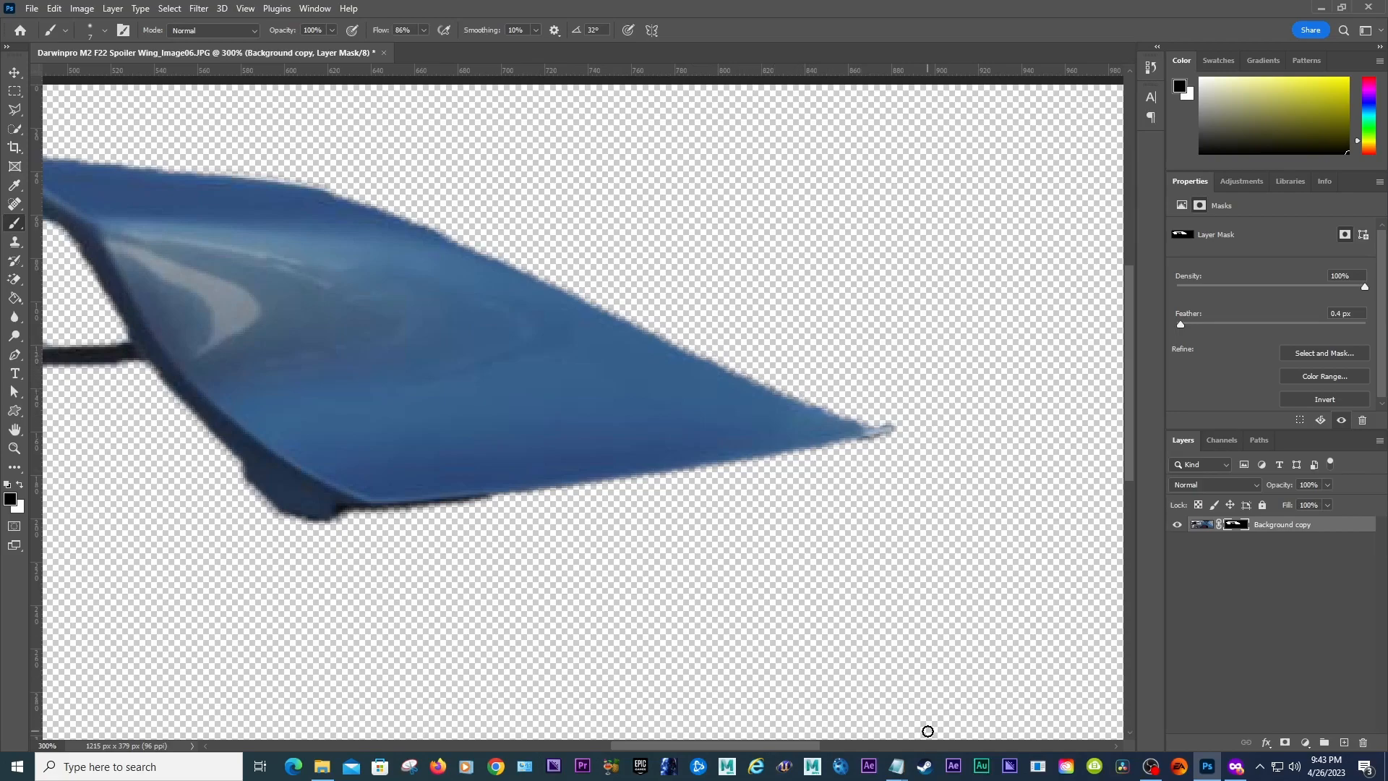
Step: Zoom out to 100% to review the whole masked spoiler, then reselect the layer mask
drag(787, 744, 626, 731)
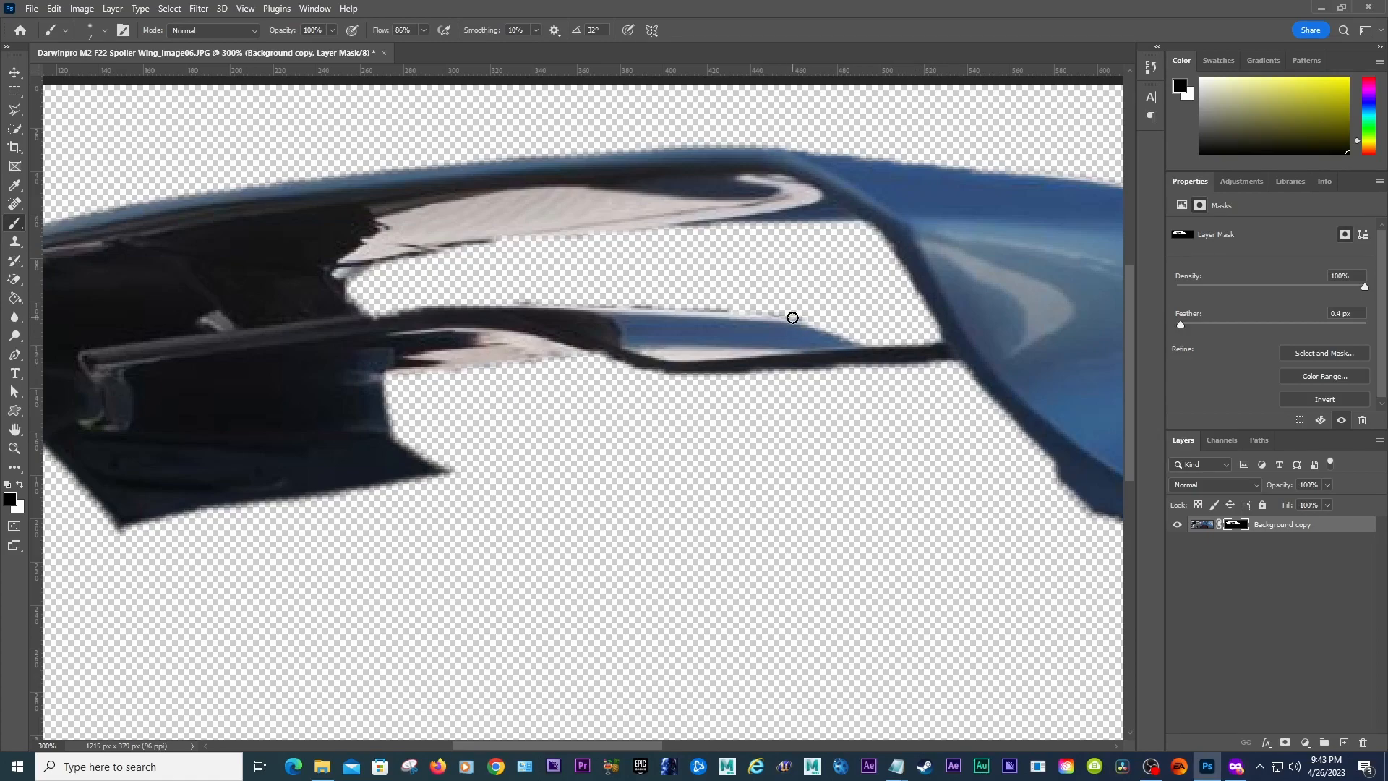
mouse_move(639, 742)
mouse_down()
mouse_move(588, 743)
mouse_move(626, 749)
mouse_up()
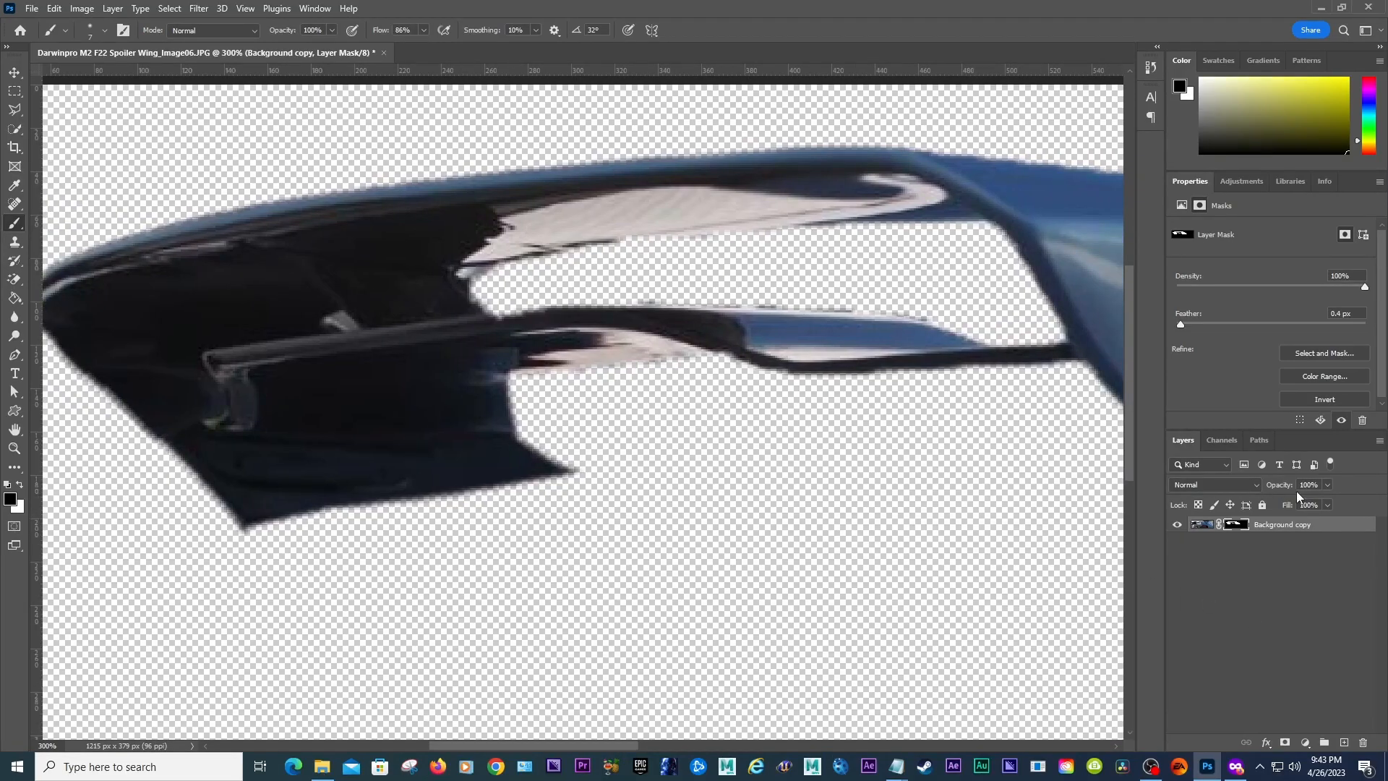
click(1204, 525)
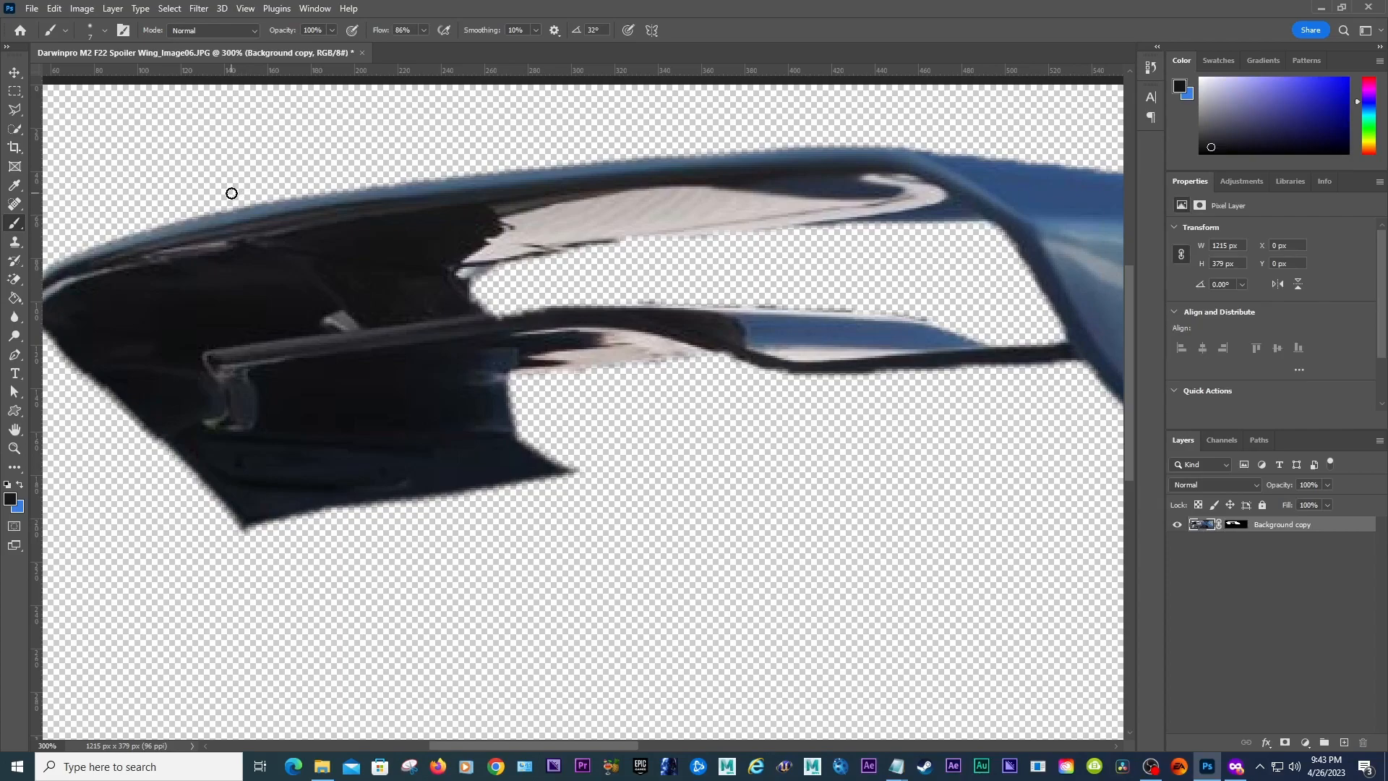
click(13, 448)
alt+click(523, 398)
alt+click(523, 398)
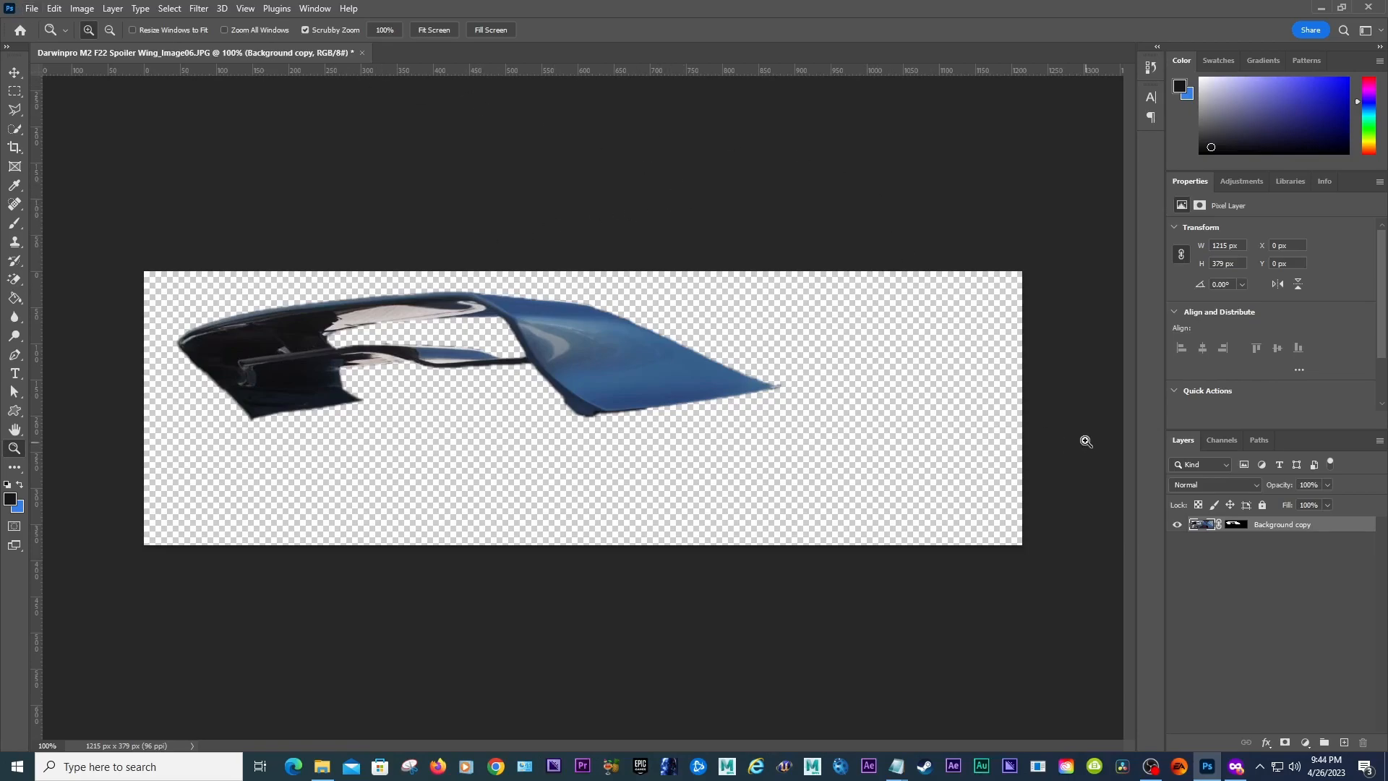
click(1244, 530)
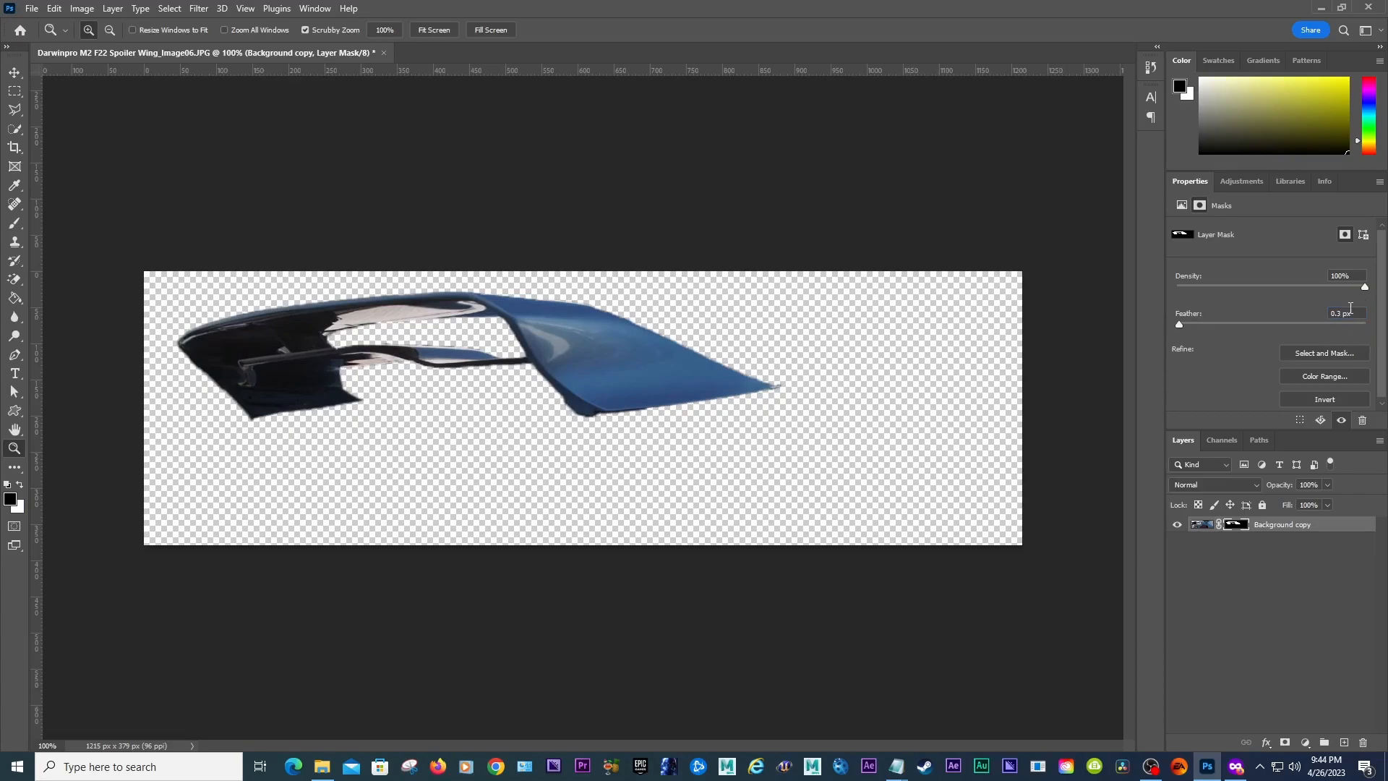
Step: Save the document as a Photoshop file named "Darwinpro M2 F22 Spoiler Wing_Transparent_Image01.psd"
click(32, 8)
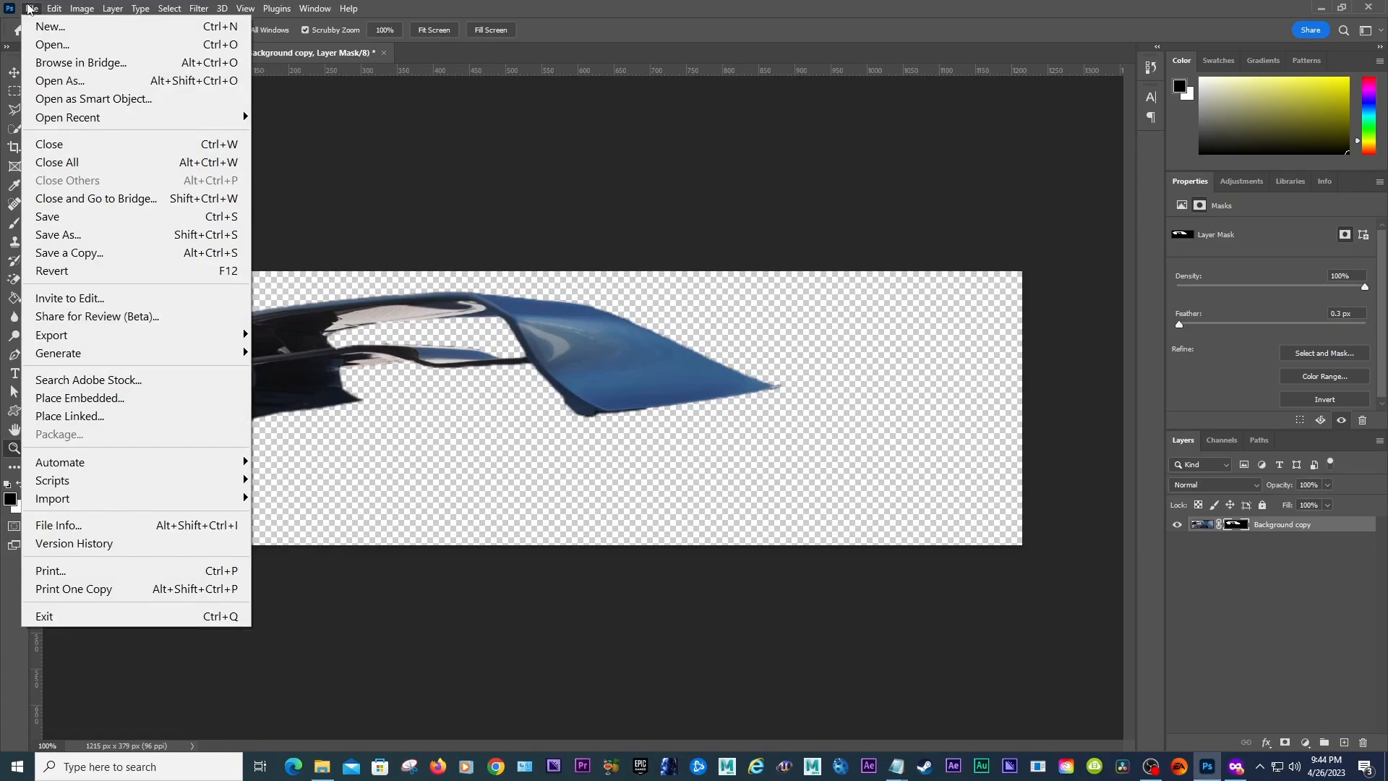
click(107, 228)
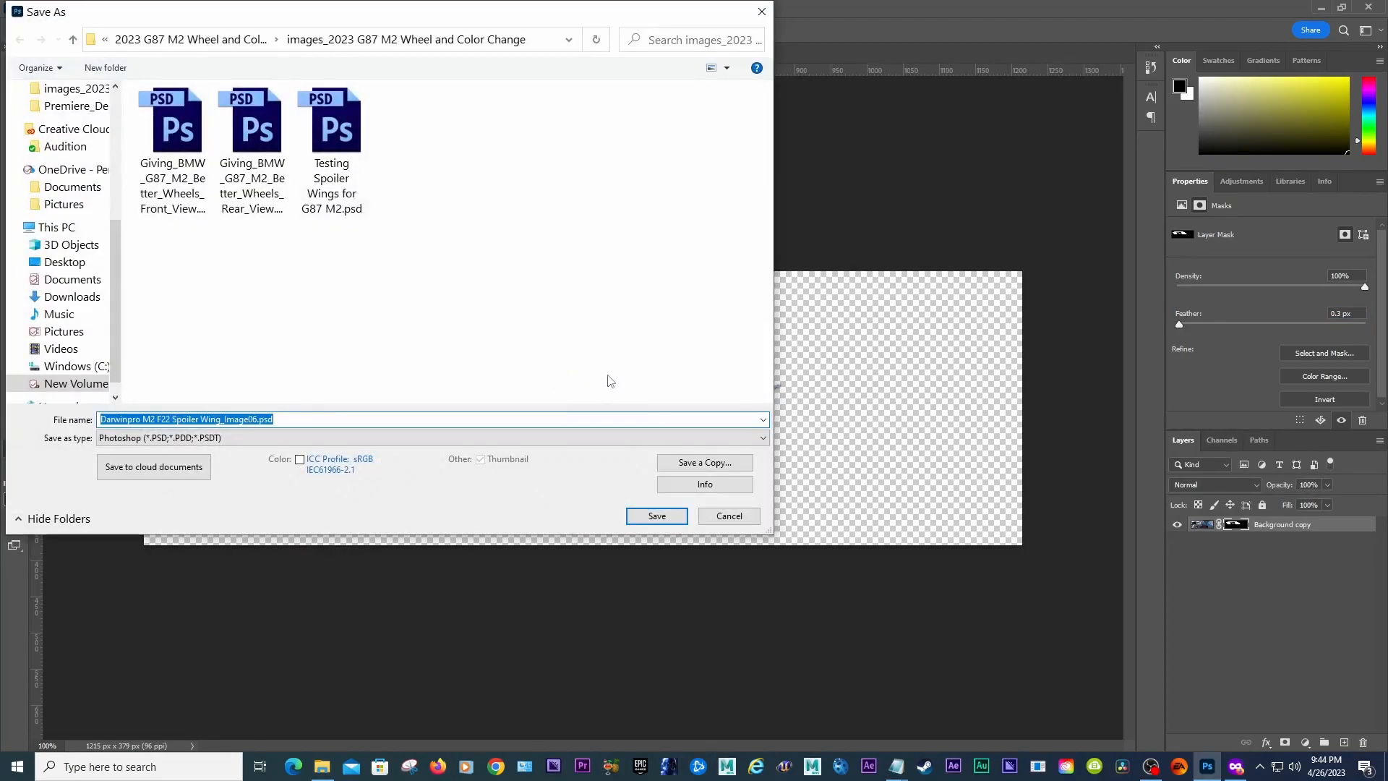
click(209, 418)
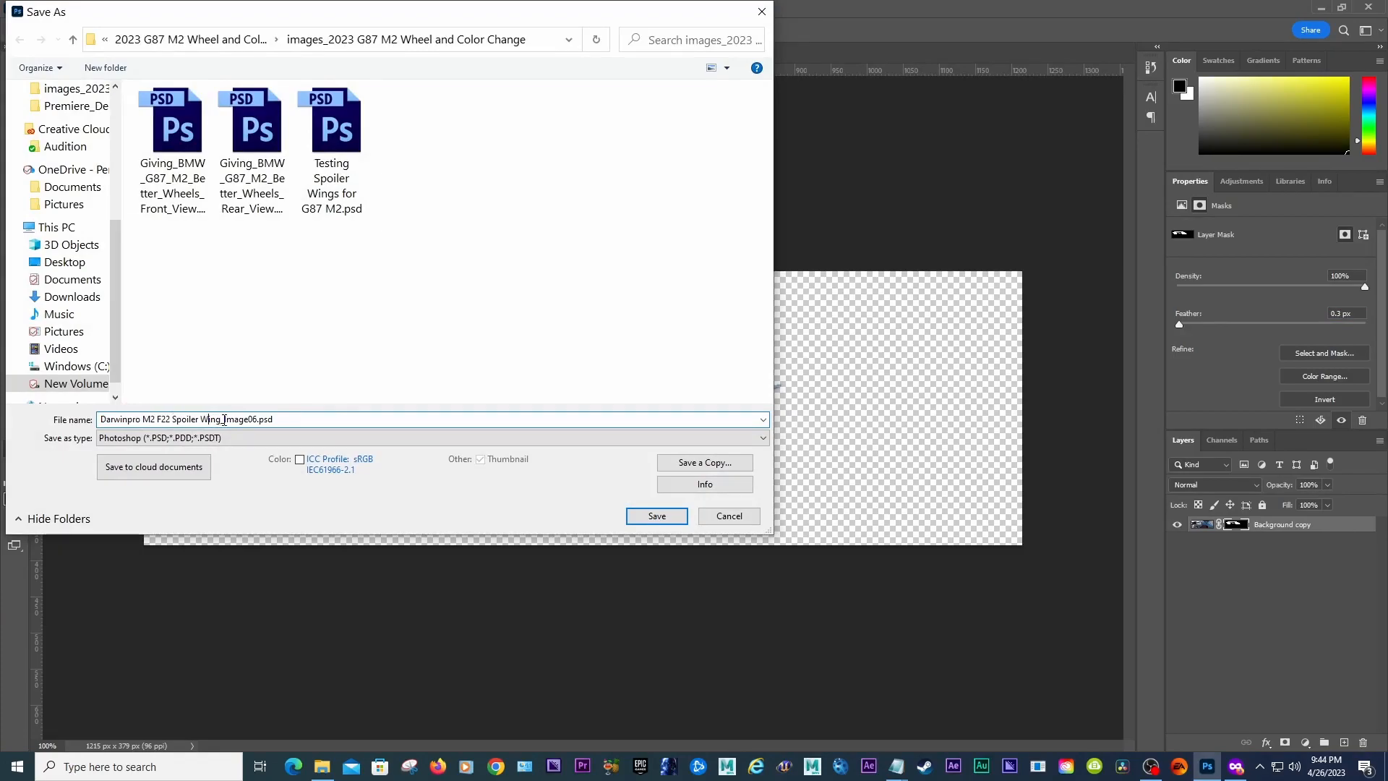
drag(234, 420, 252, 421)
text(Transparent_Ima)
key(ctrl+a)
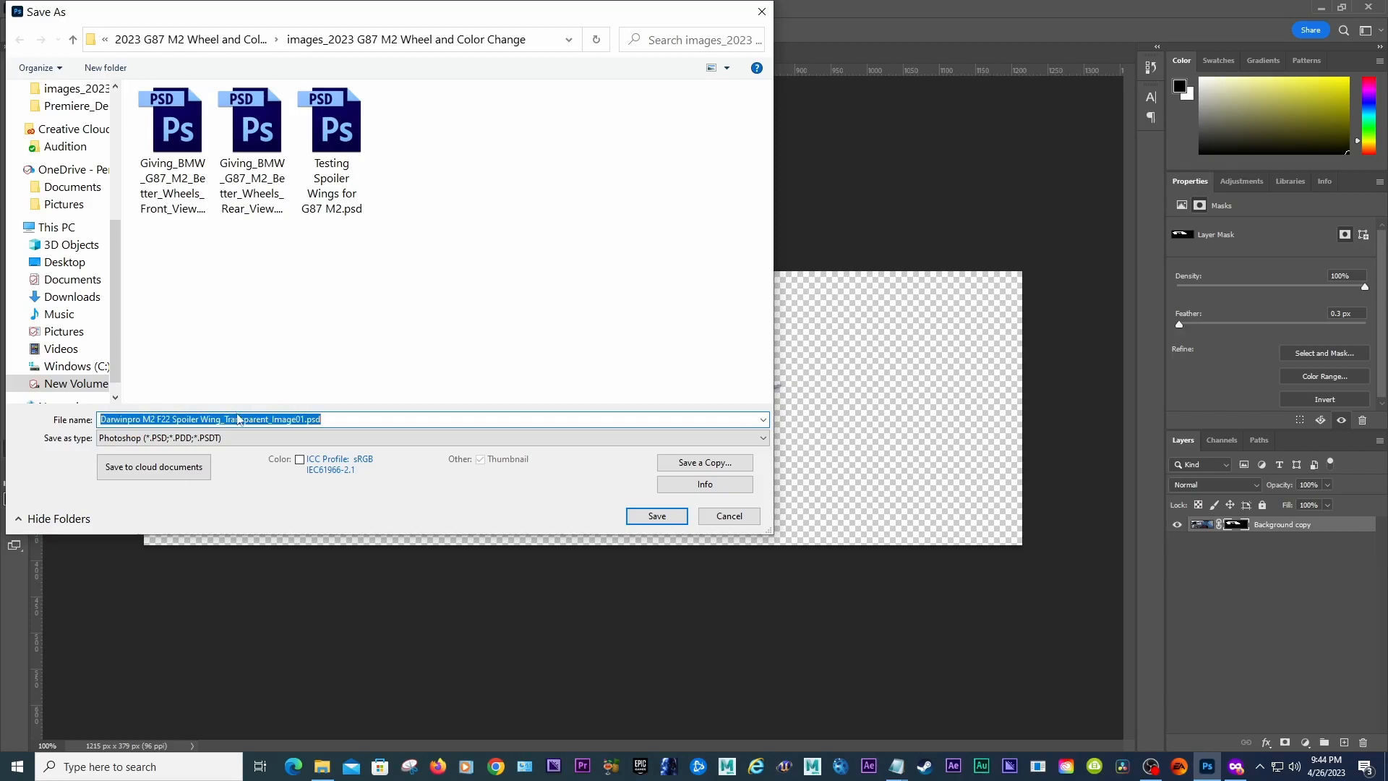
click(653, 515)
click(854, 217)
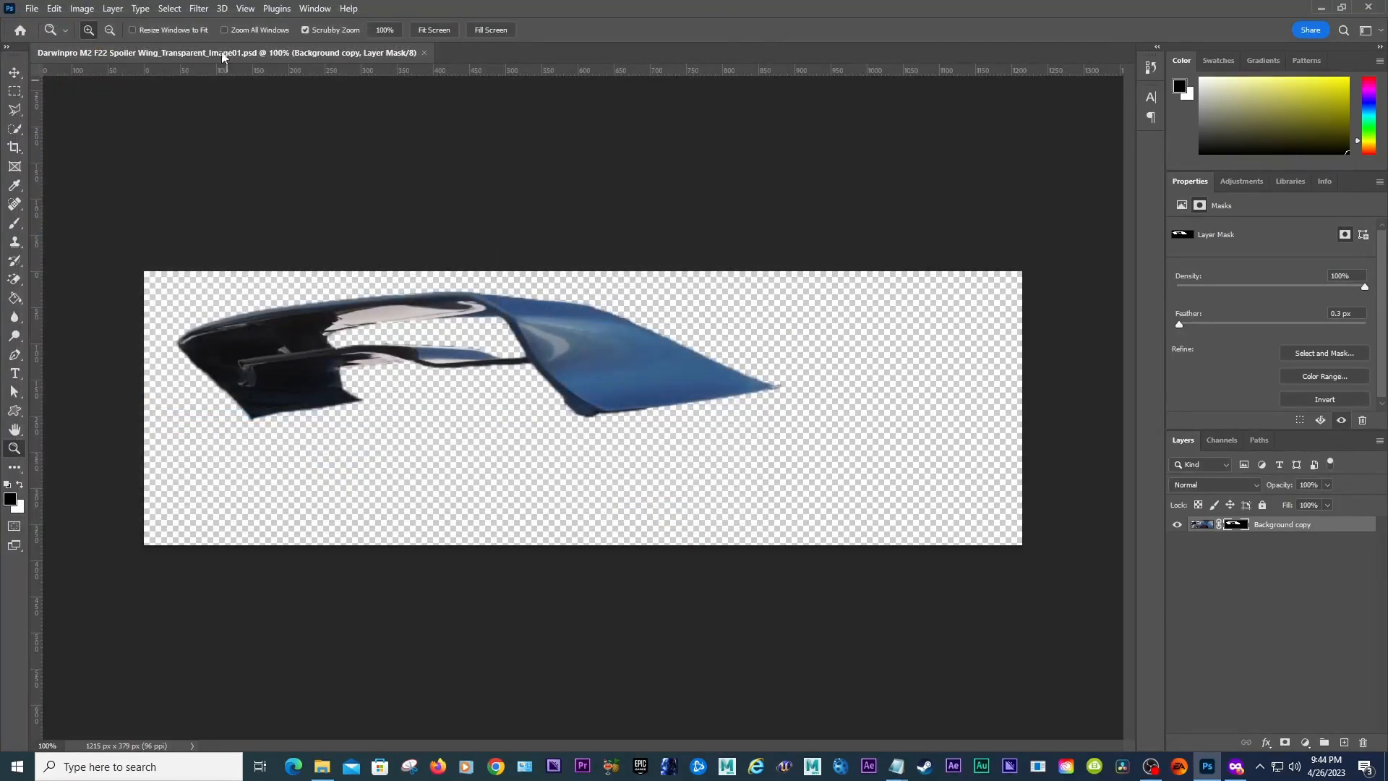
Step: Try saving a JPEG copy named "Darwinpro M2 F22 Spoiler Wing_Transparent_Image01.jpg"
click(33, 7)
click(87, 229)
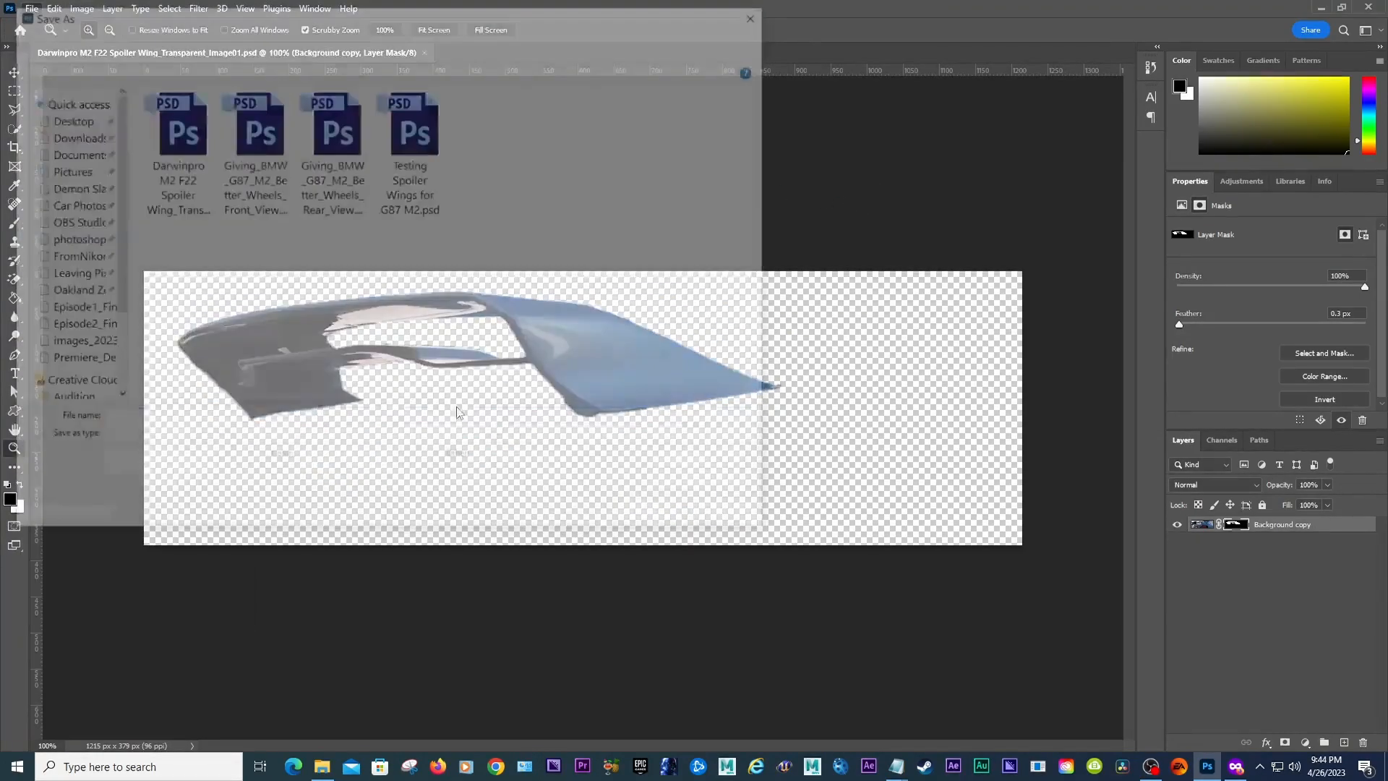
click(355, 419)
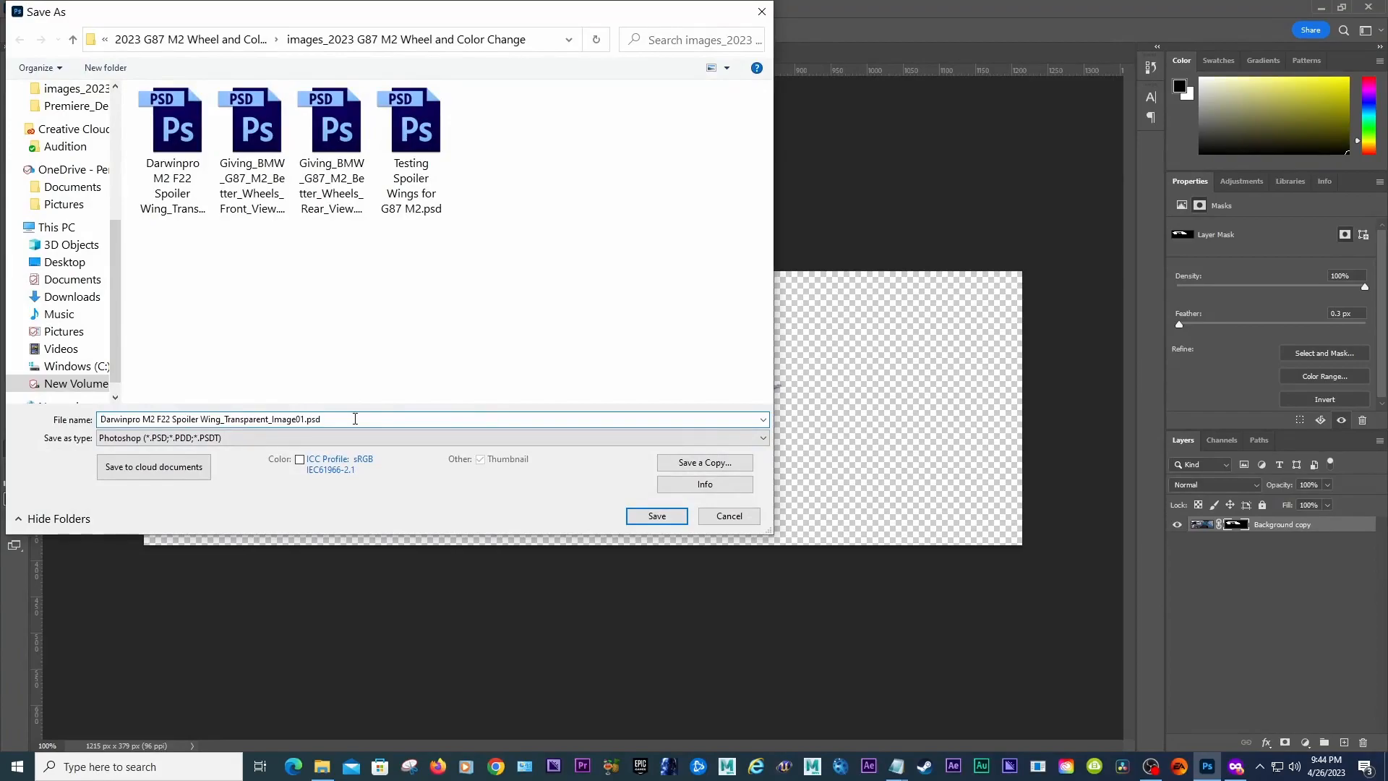
click(240, 438)
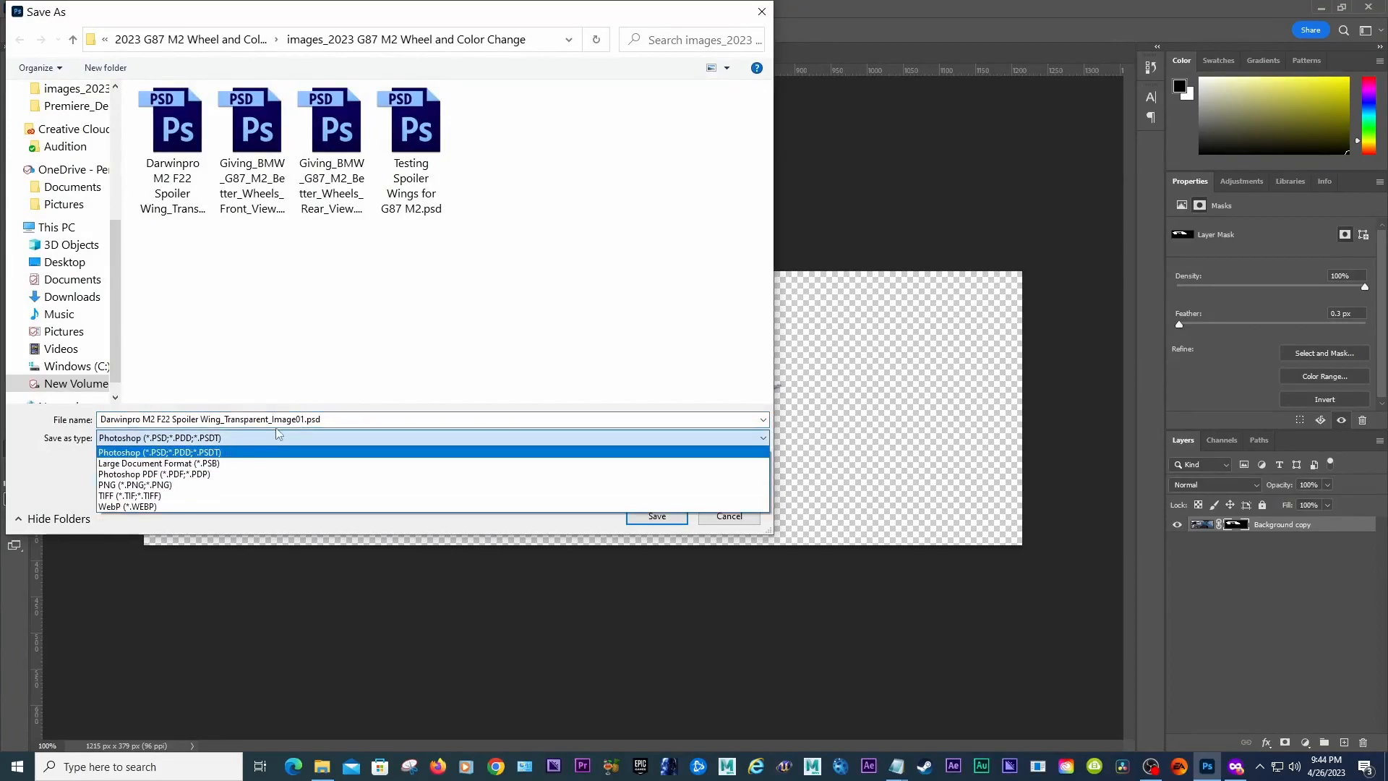
click(510, 365)
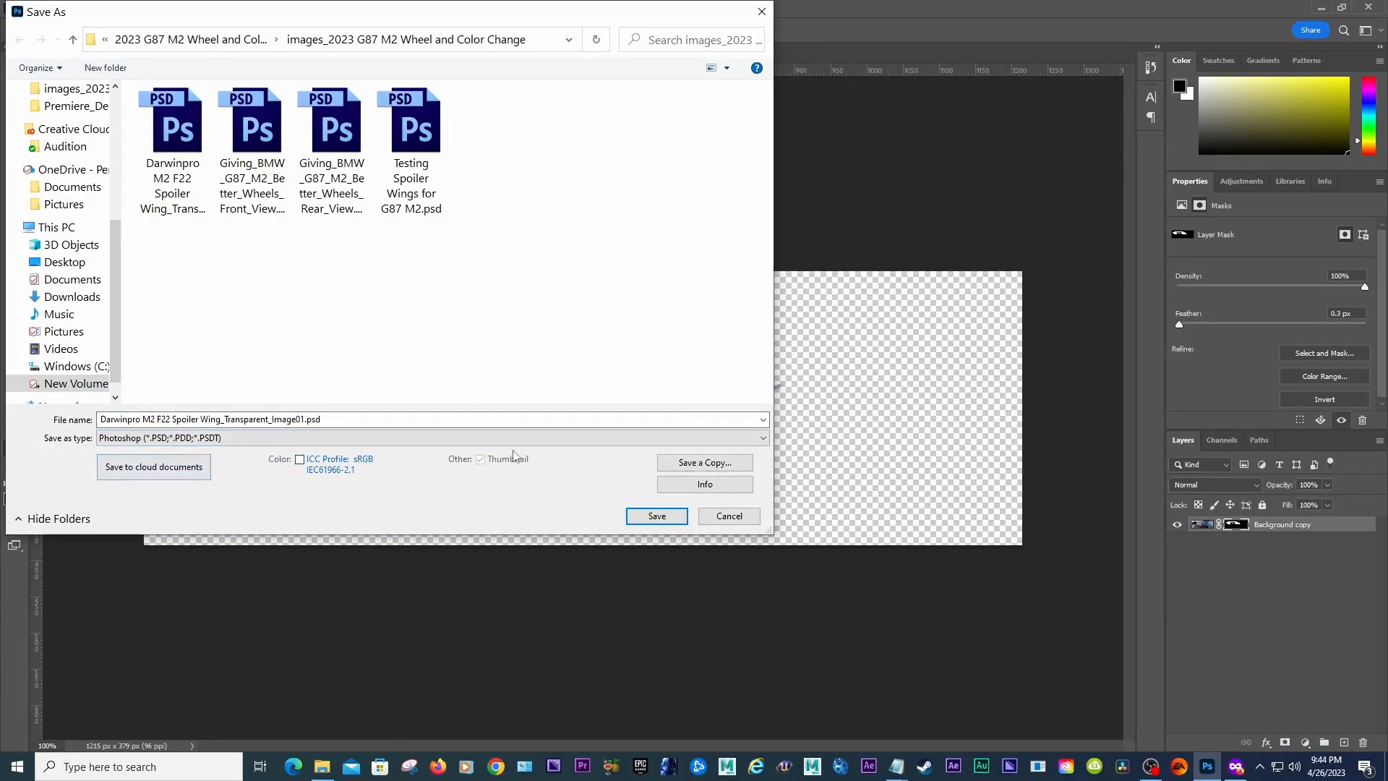
click(378, 437)
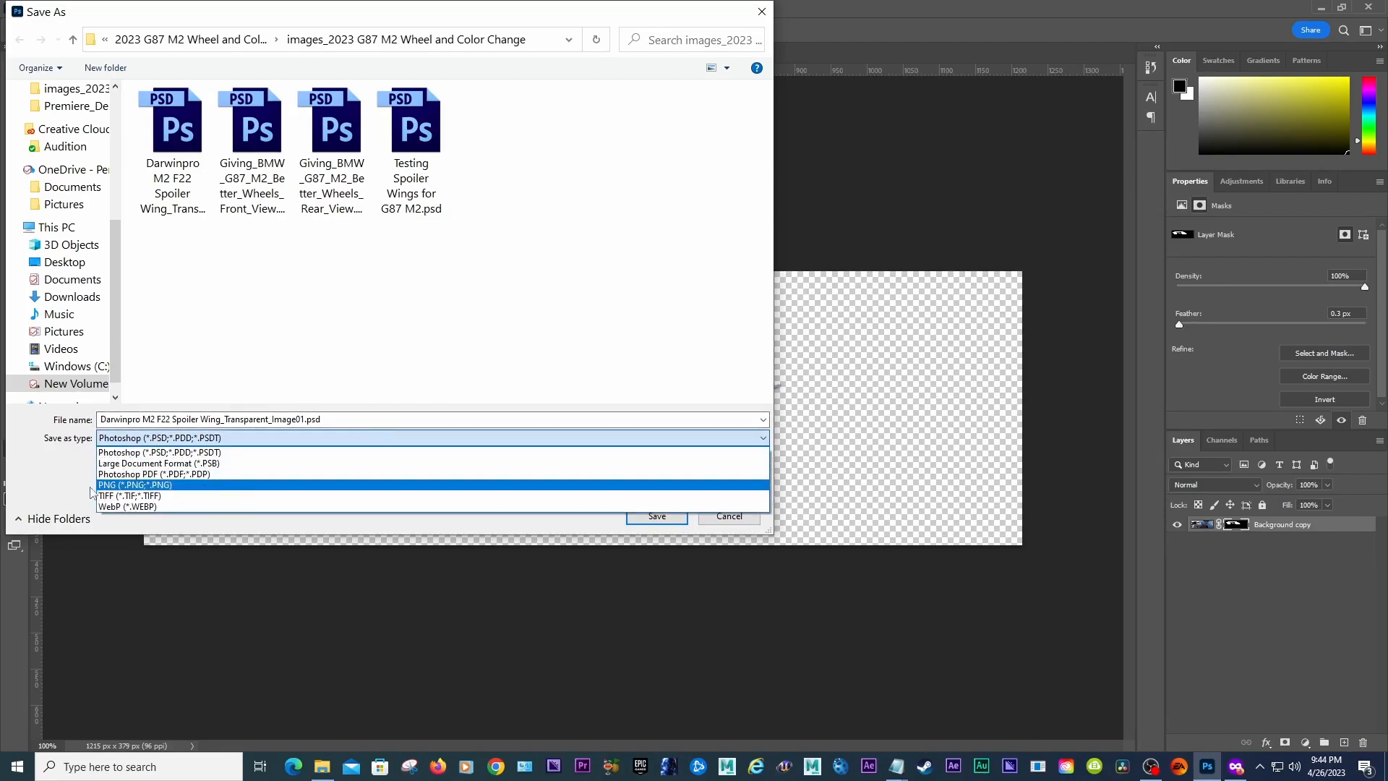
click(77, 483)
click(704, 462)
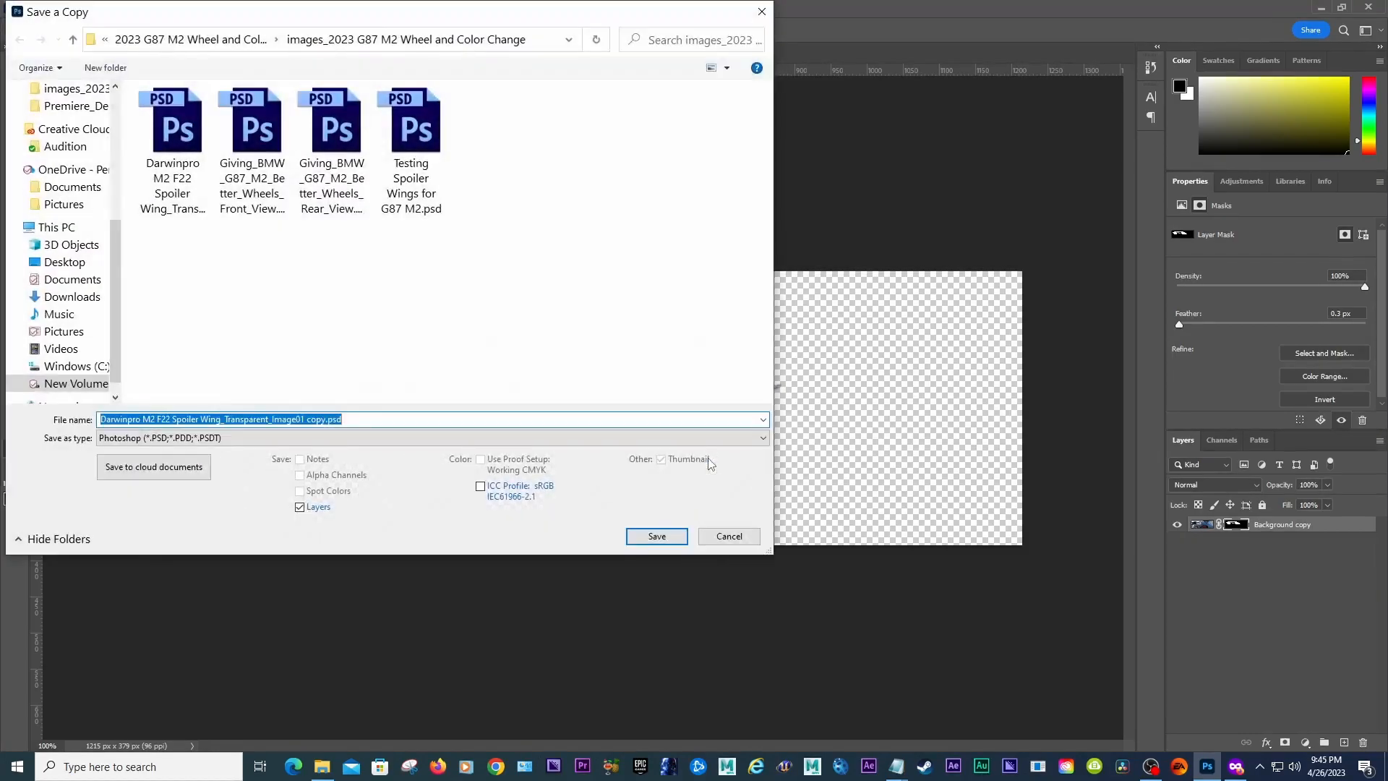
click(302, 439)
click(239, 551)
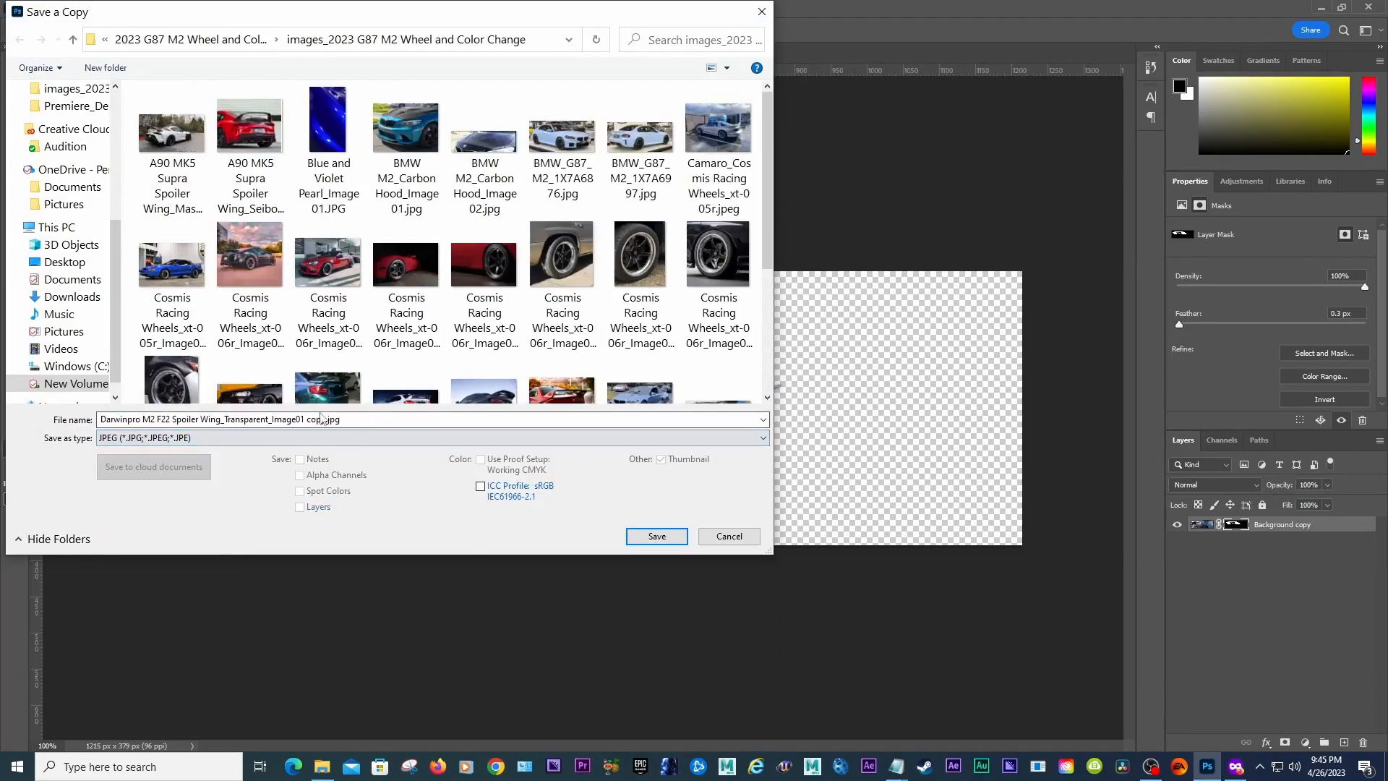
click(295, 422)
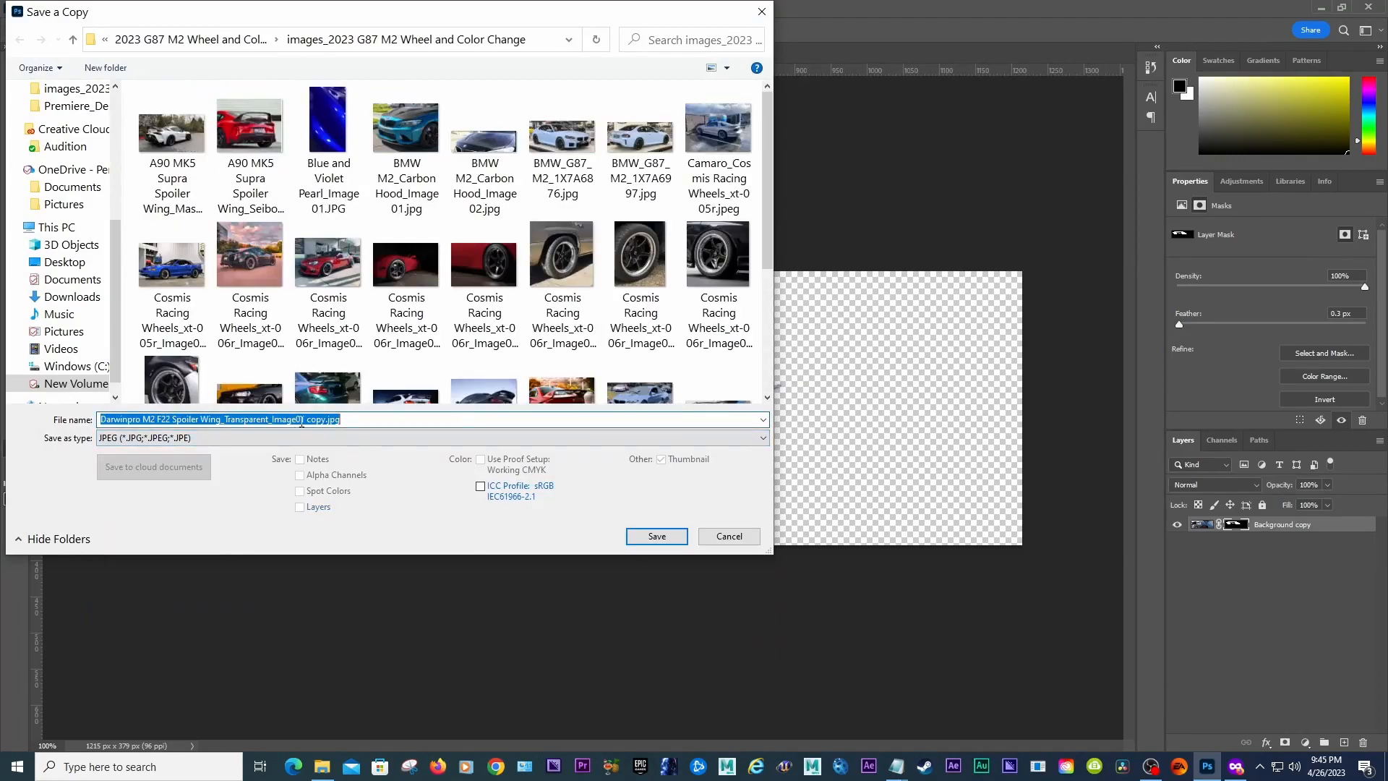
drag(304, 422, 321, 422)
key(BackSpace)
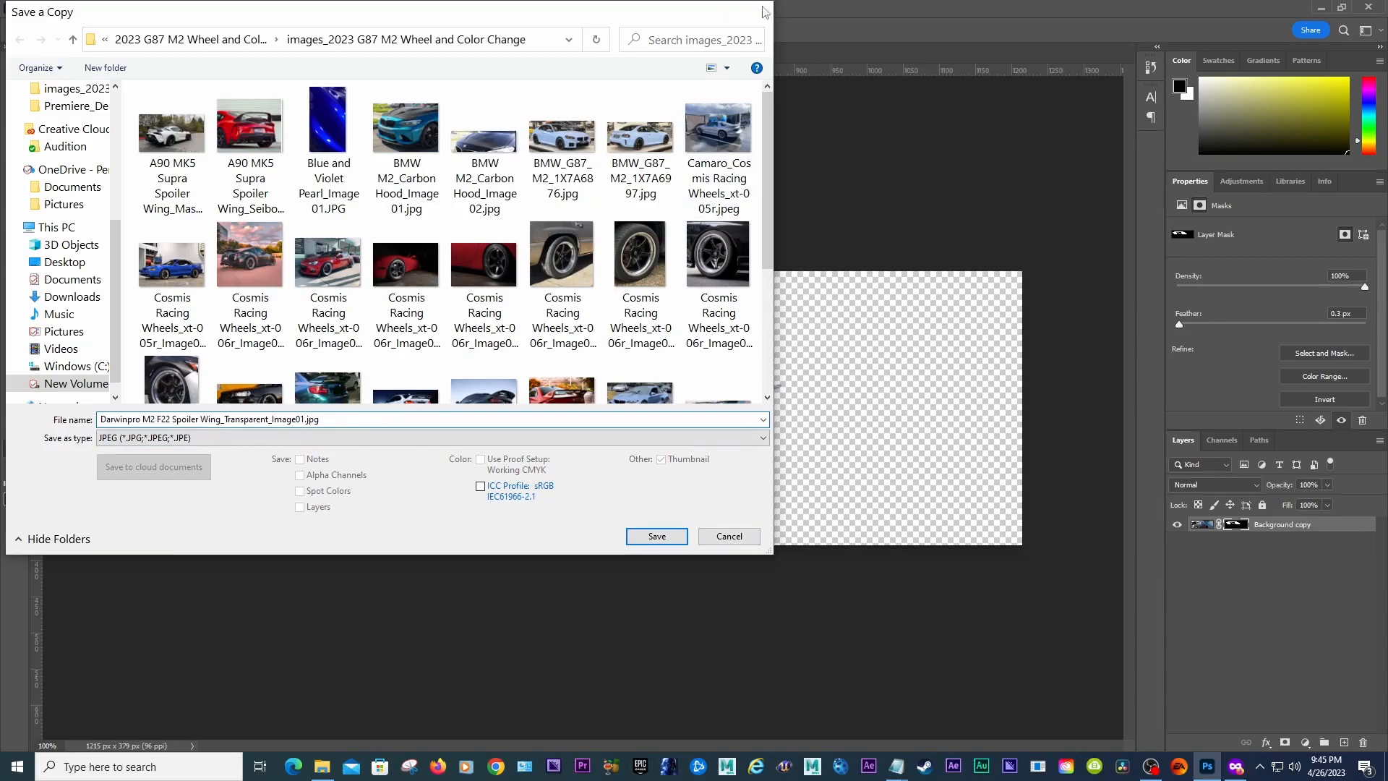
key(Return)
Step: Save the spoiler as a PNG named "Darwinpro M2 F22 Spoiler Wing_Transparent_Image01.png" with large file size
click(32, 9)
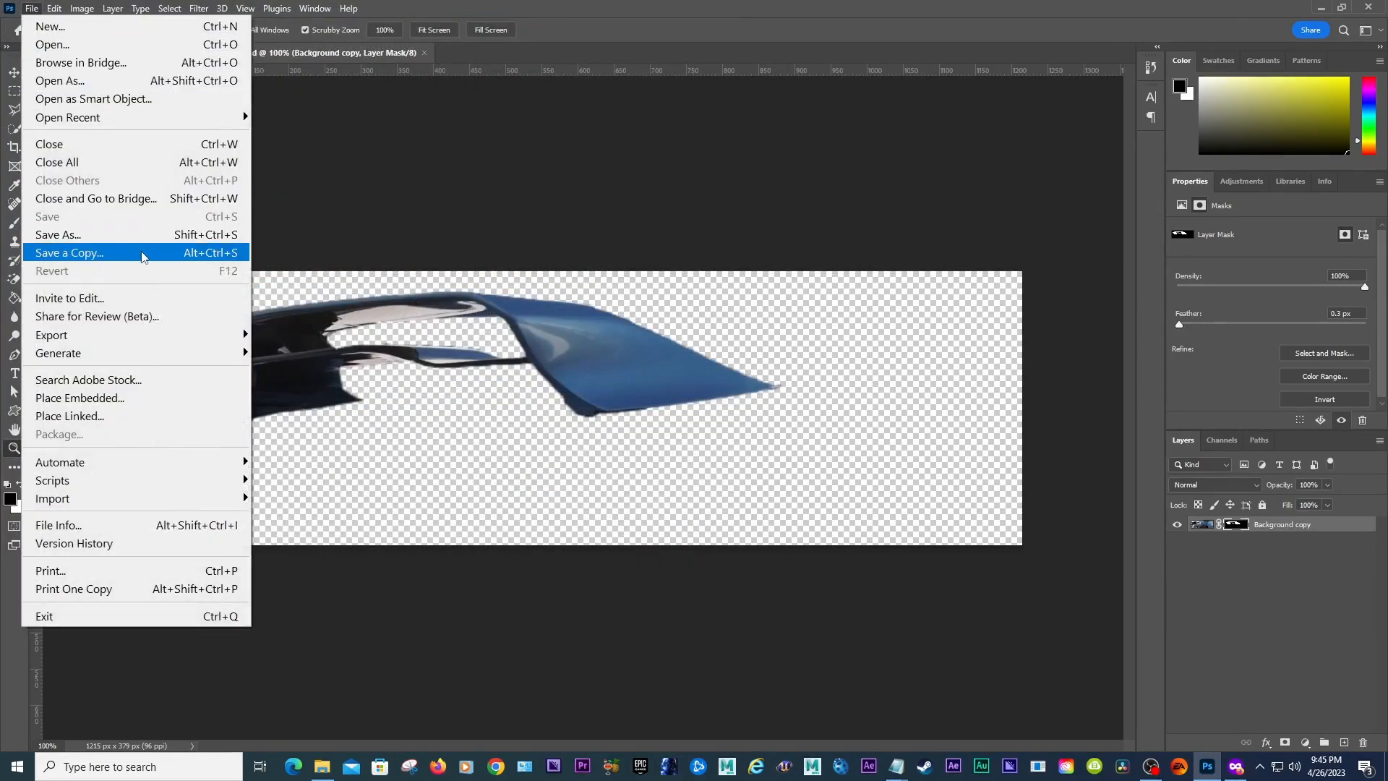
click(132, 235)
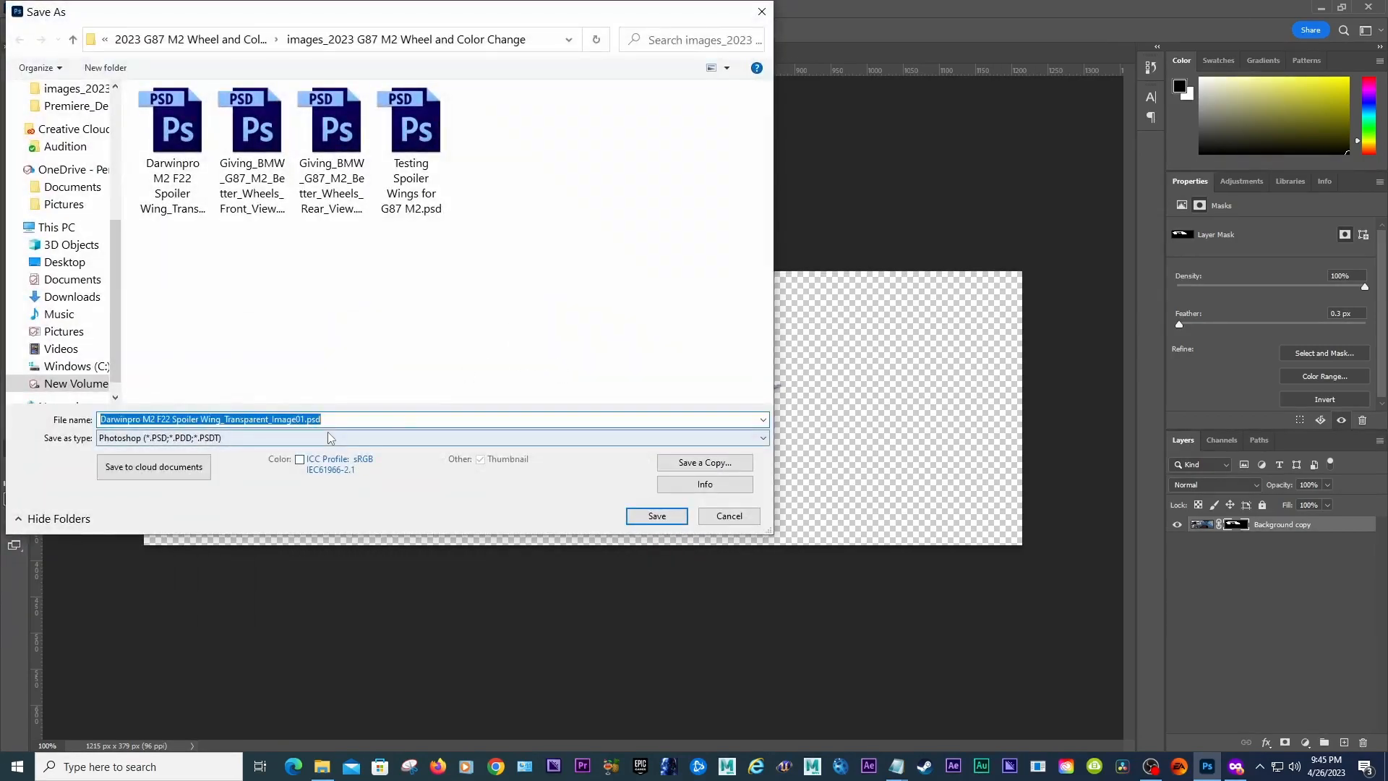
click(274, 438)
click(296, 484)
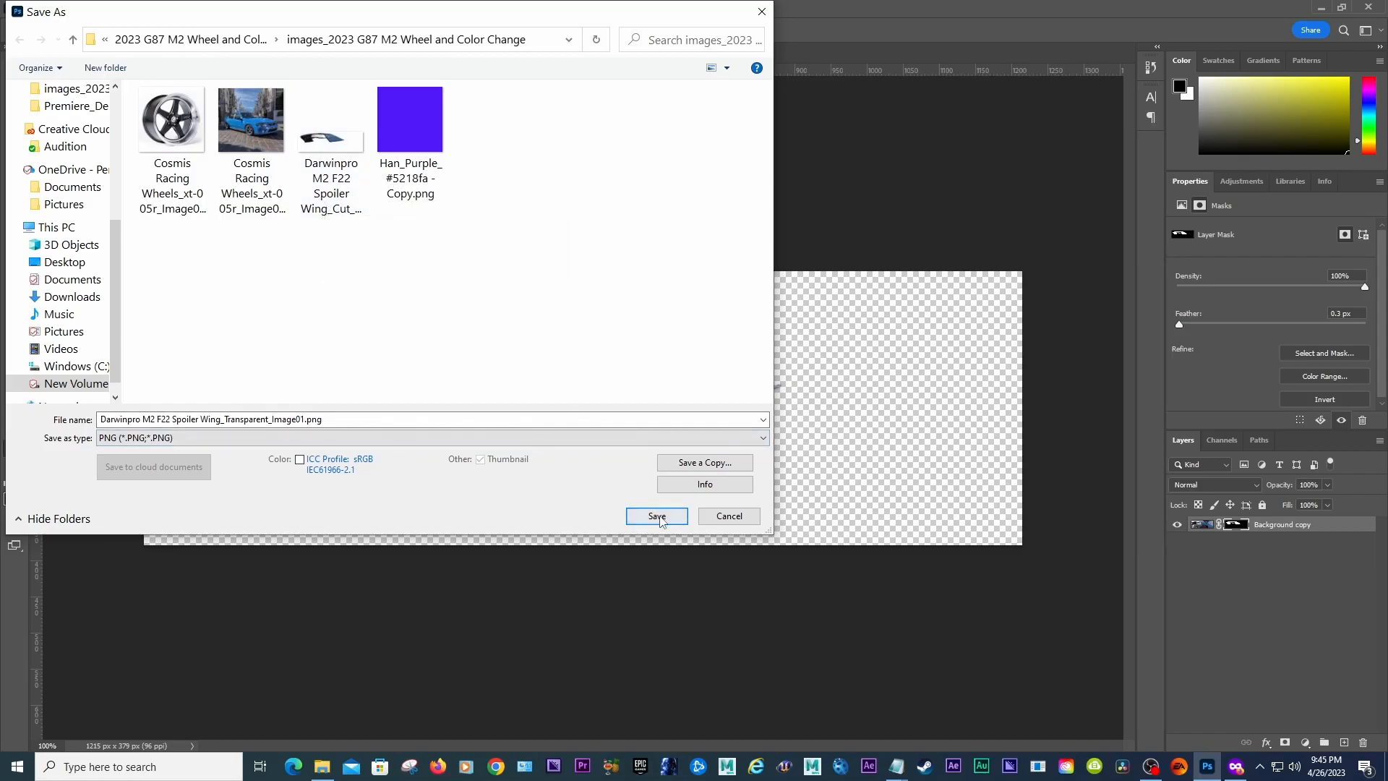
click(657, 516)
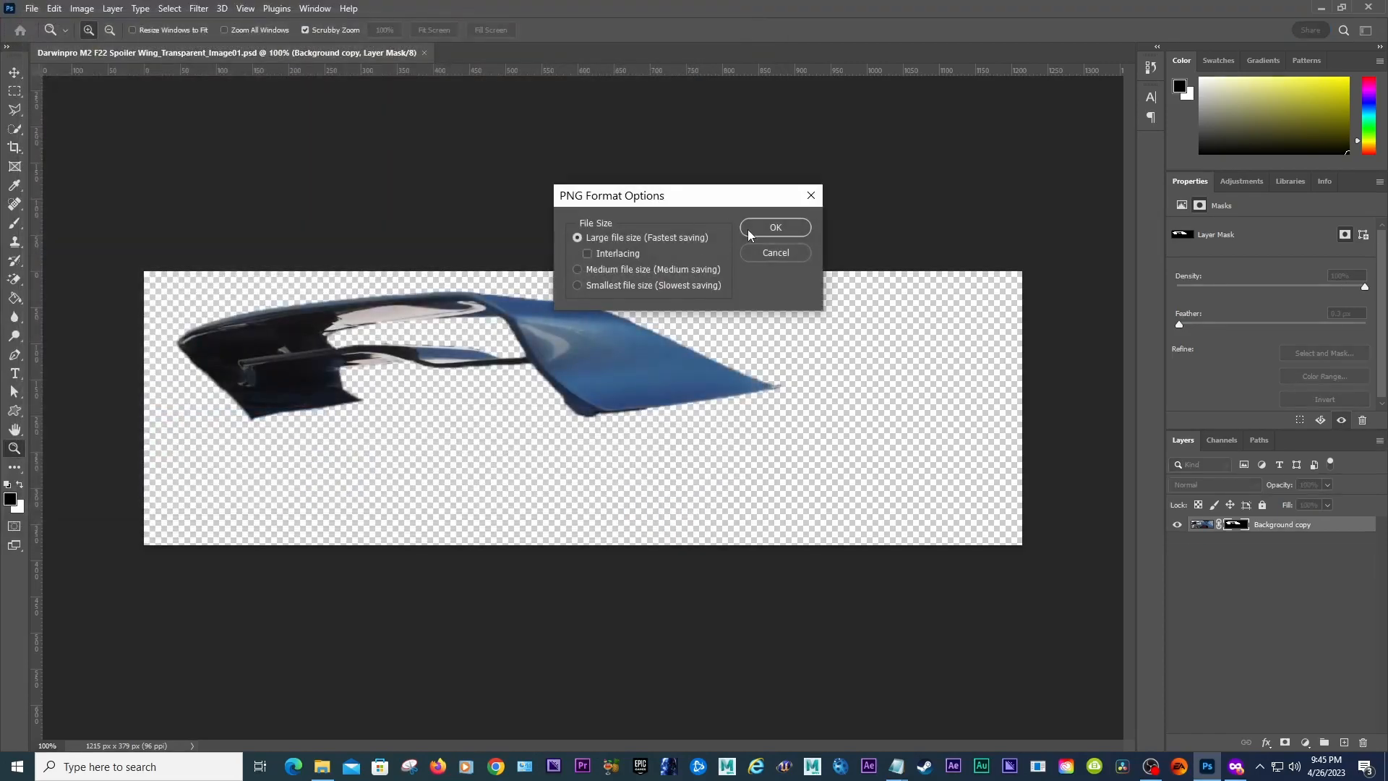
click(770, 230)
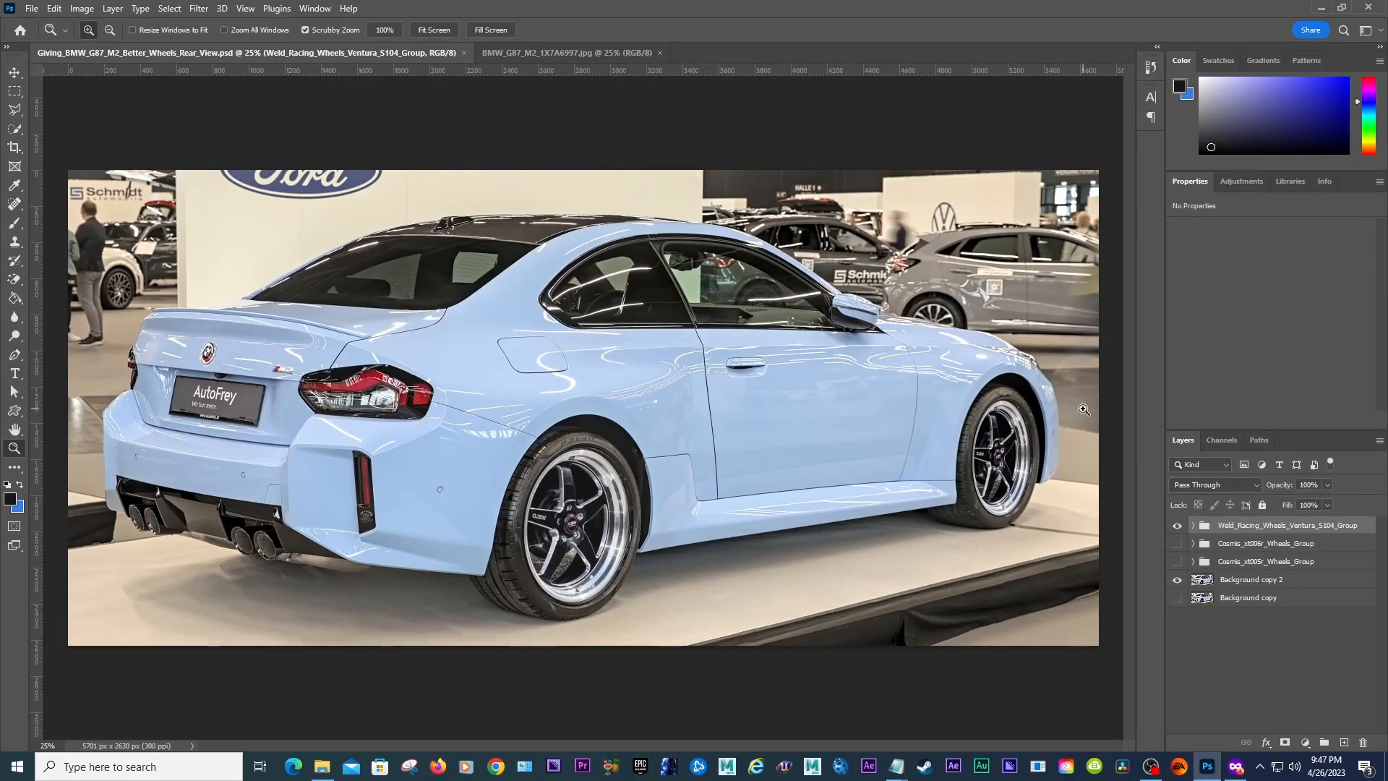
Step: In the rear-view document, toggle the wheel groups so only Cosmis_xt005r_Wheels_Group is shown
click(1177, 525)
click(1176, 544)
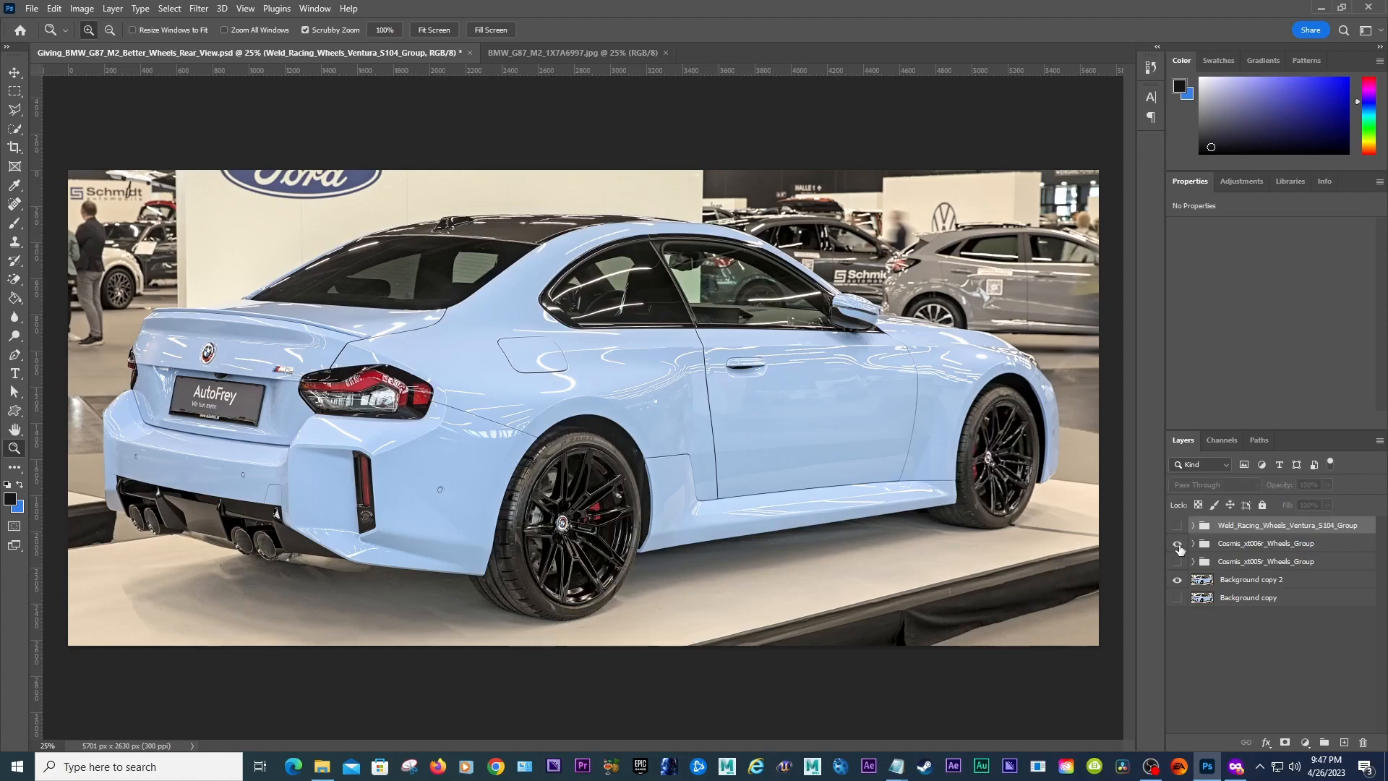
click(1177, 543)
click(1177, 562)
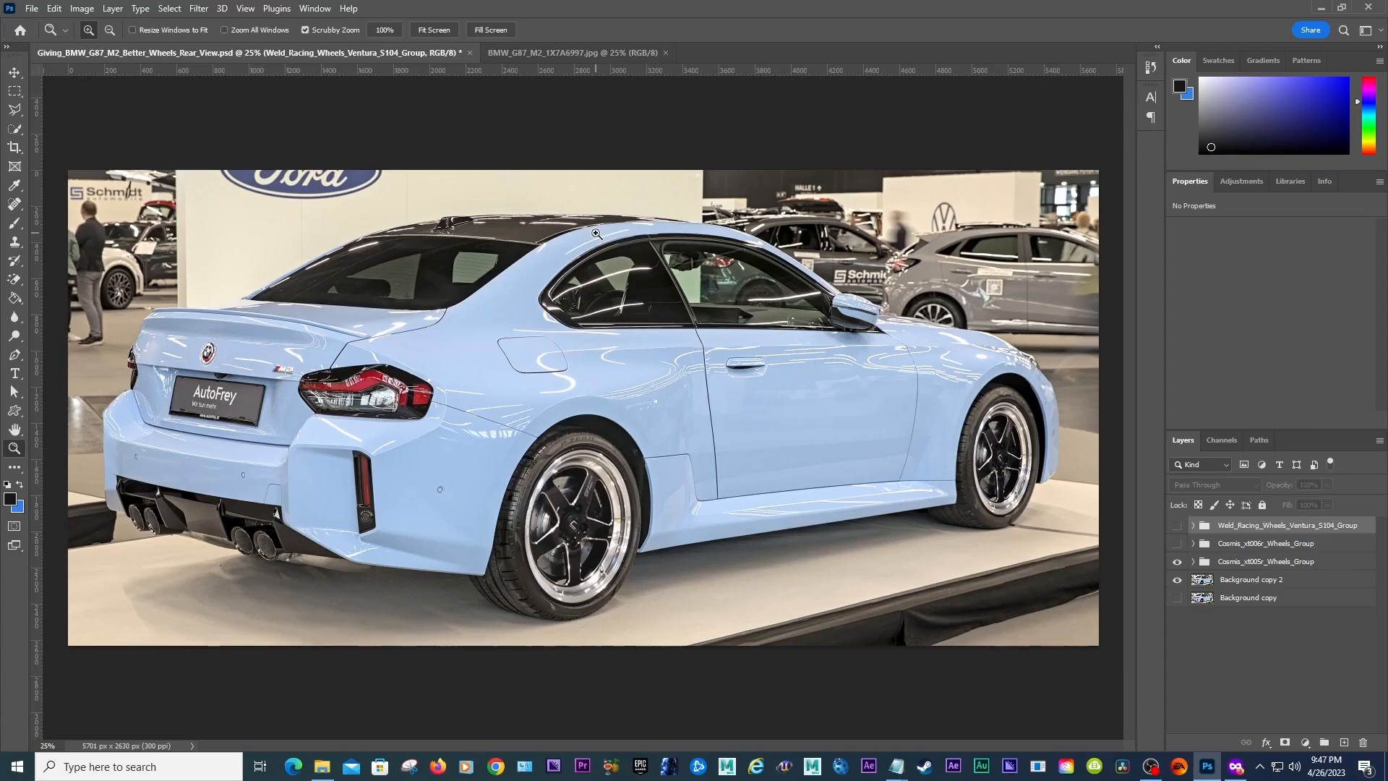
Step: Open the file Giving_BMW_G87_M2_Better_Wheels_Front_View.psd
click(32, 8)
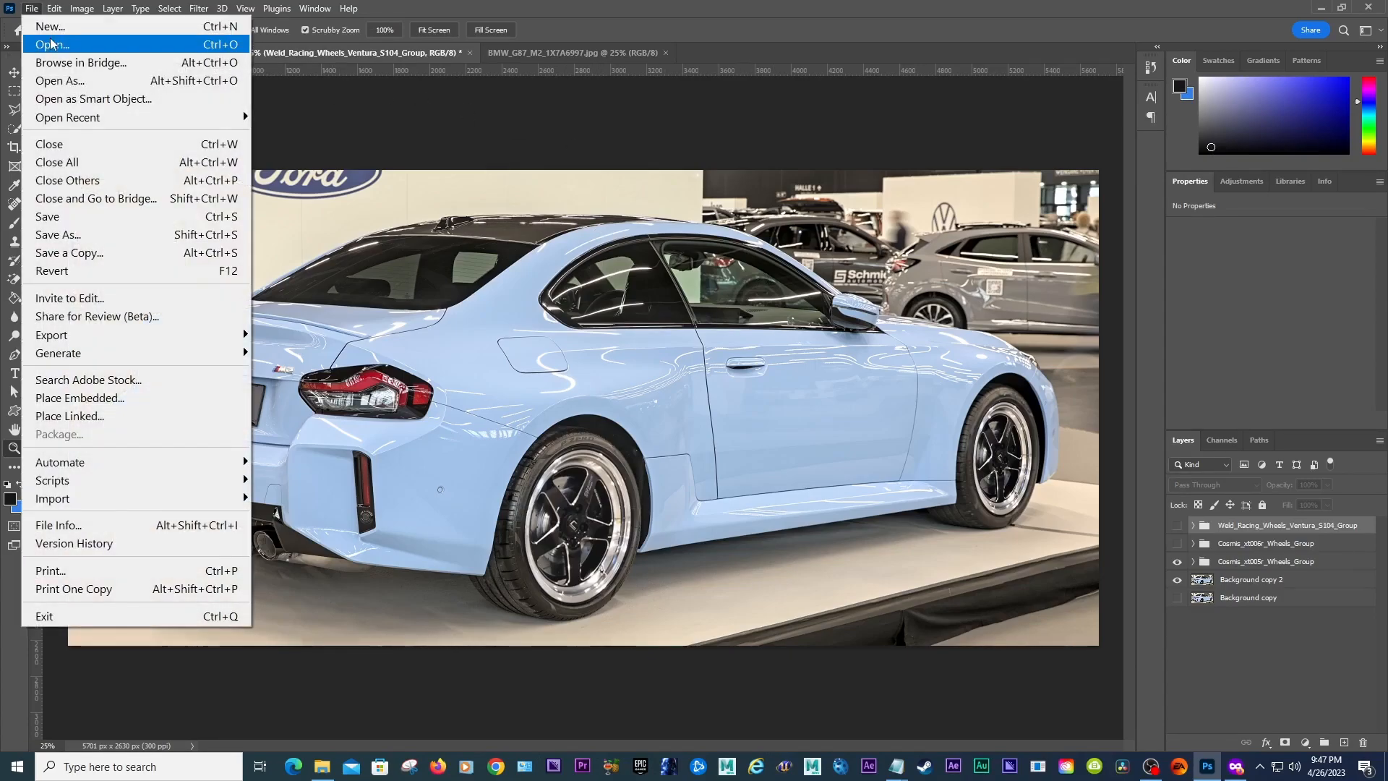
click(51, 45)
drag(762, 195, 762, 388)
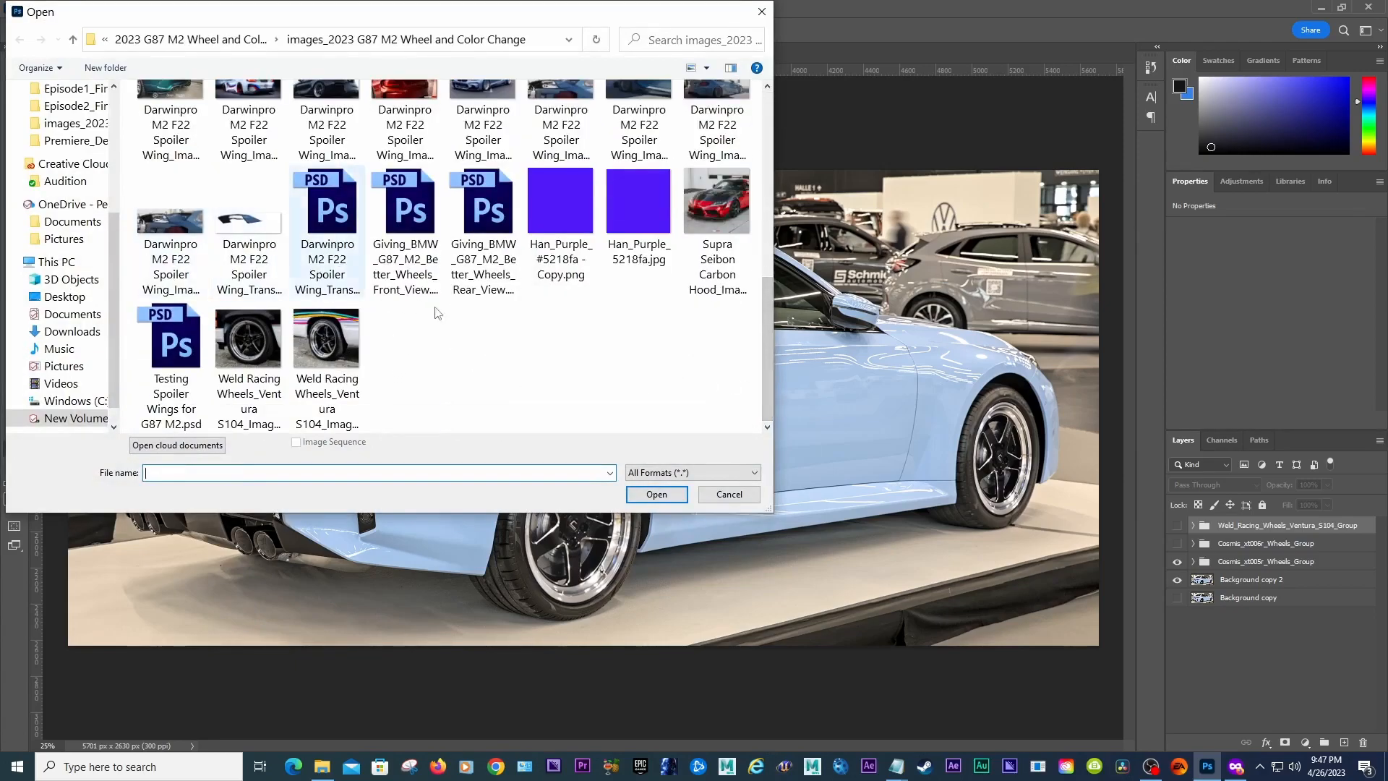
click(405, 216)
click(628, 493)
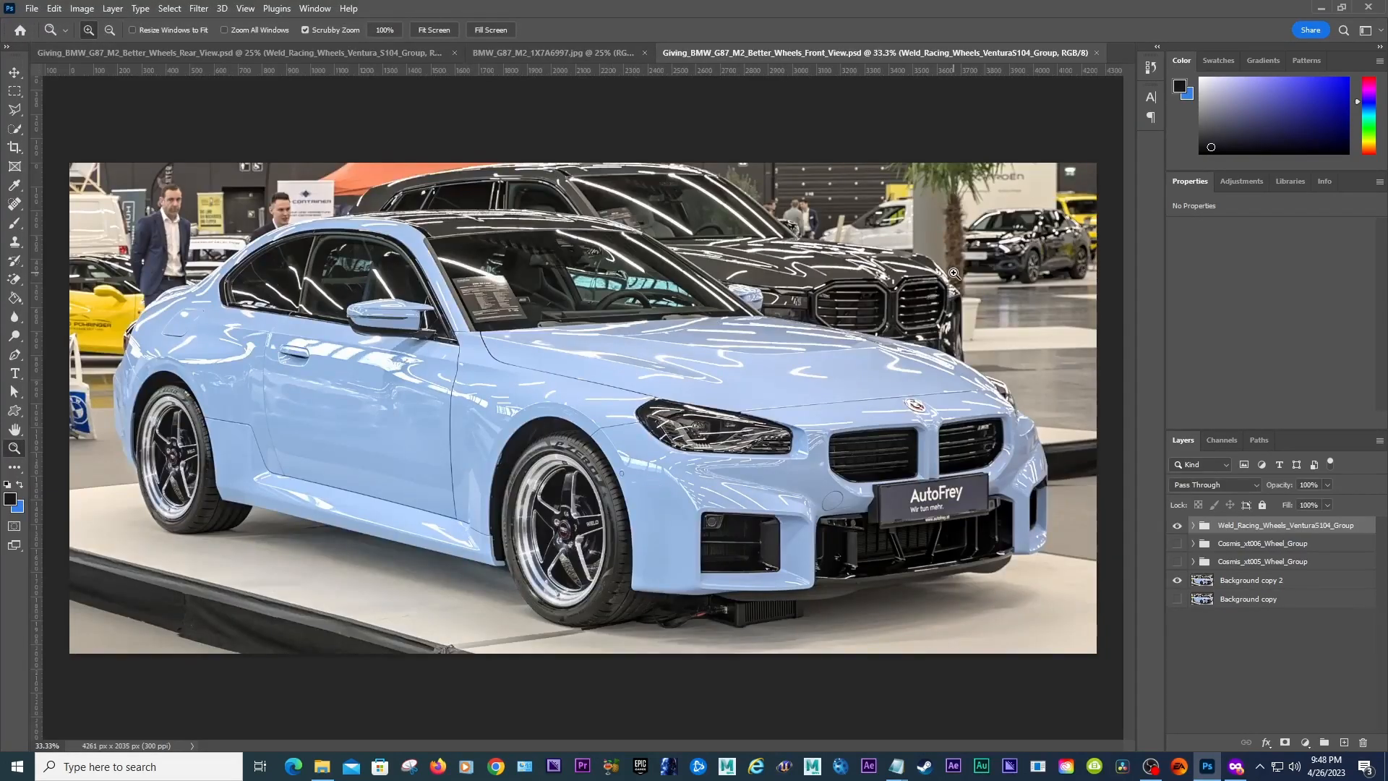
Step: Compare the front view's wheel groups by toggling their visibility, then close the file without saving
click(1176, 526)
click(1177, 544)
click(1178, 544)
click(1178, 544)
click(1178, 544)
click(1176, 544)
click(1177, 544)
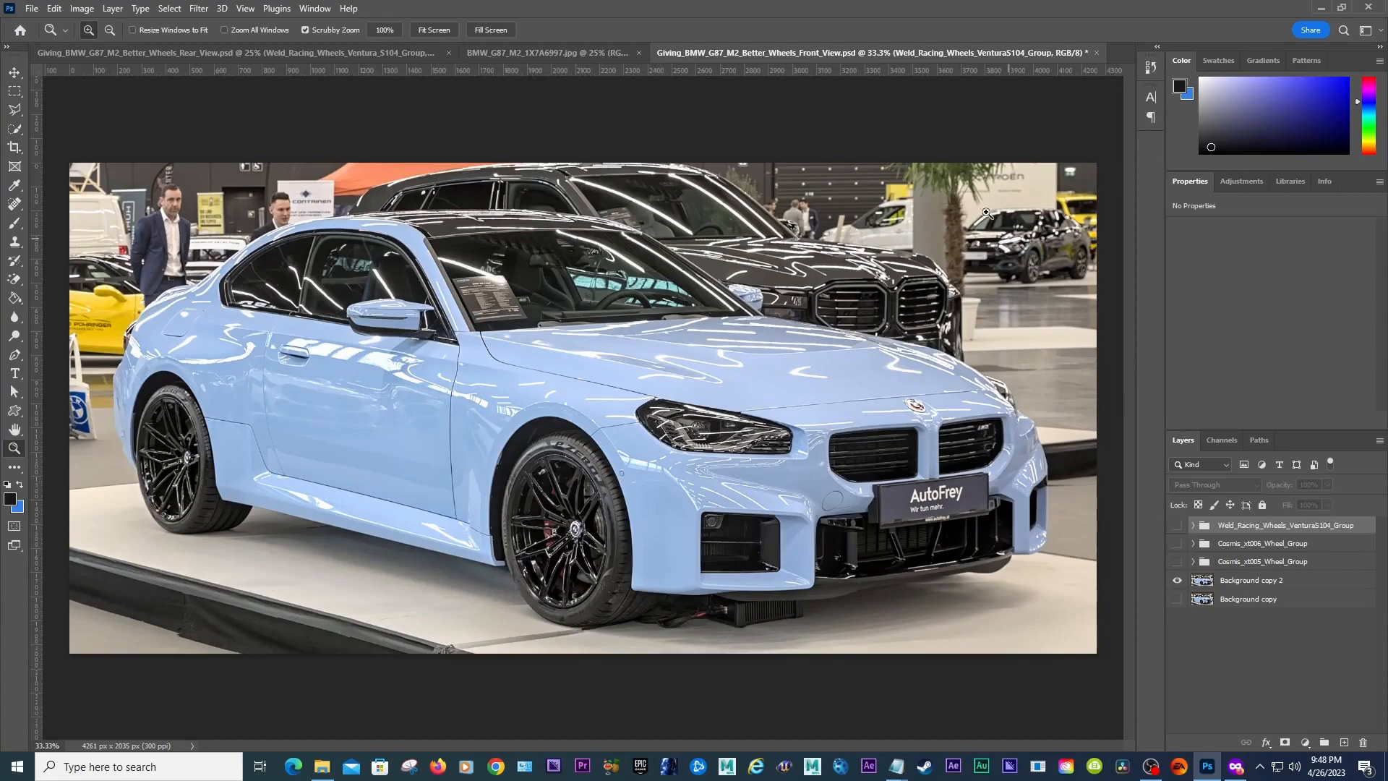
click(1096, 52)
key(n)
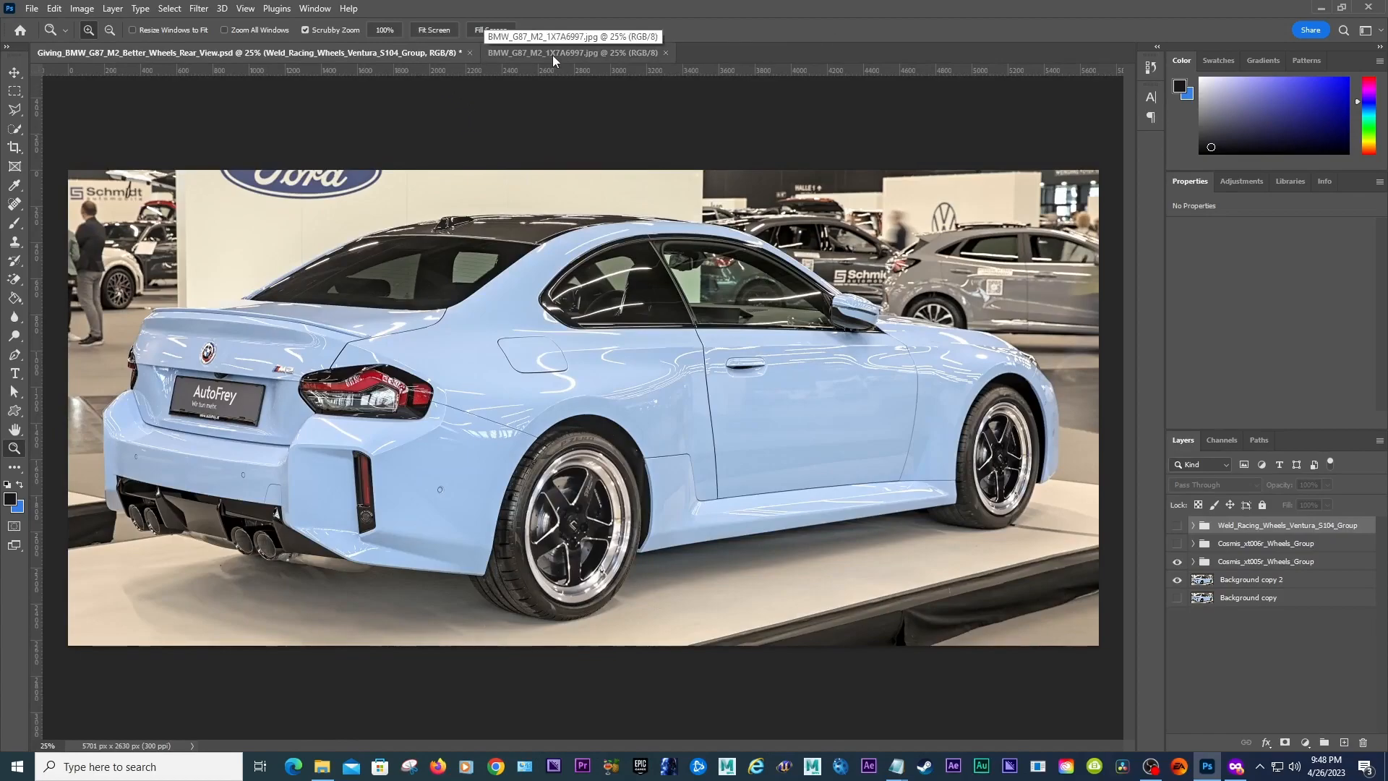
Step: View the BMW_G87_M2_1X7A6997.jpg photo, then return to the rear-view document
key(alt+f)
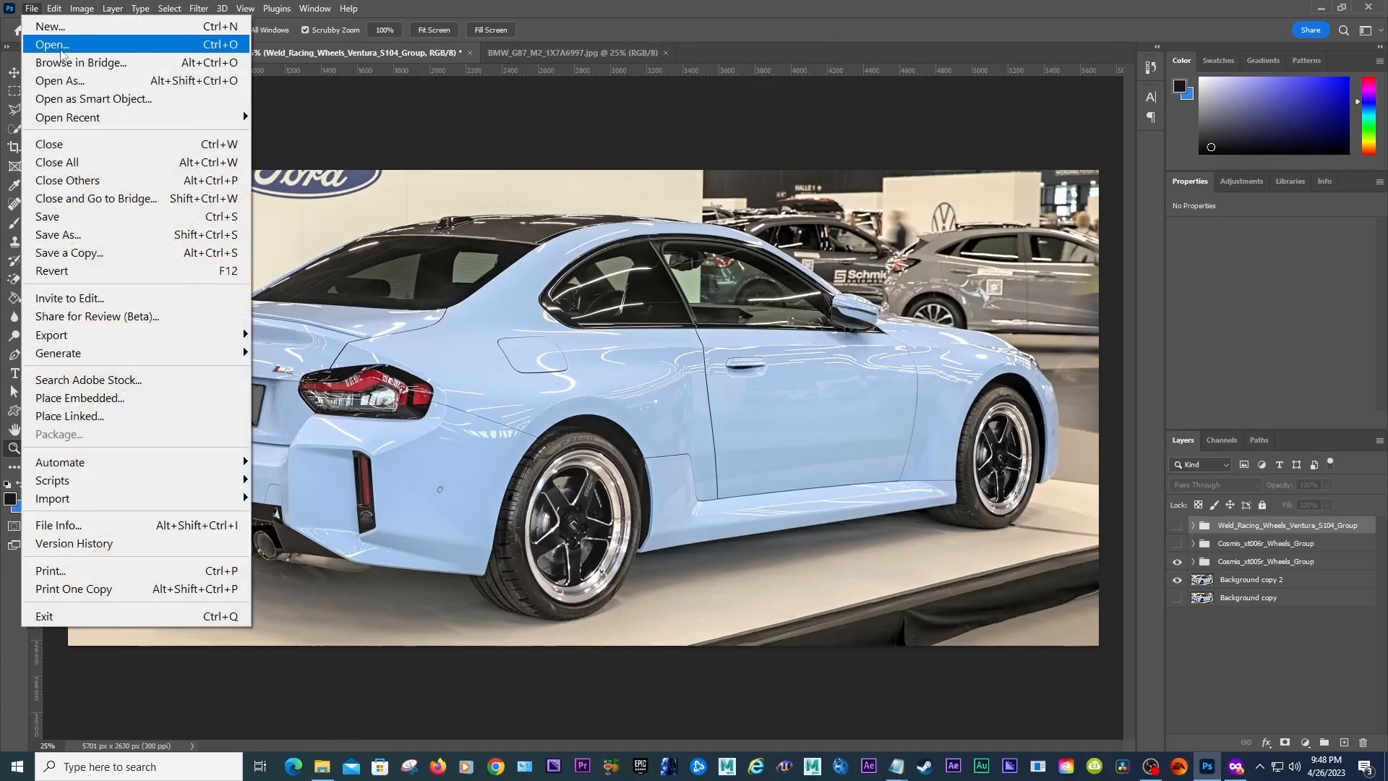
click(535, 54)
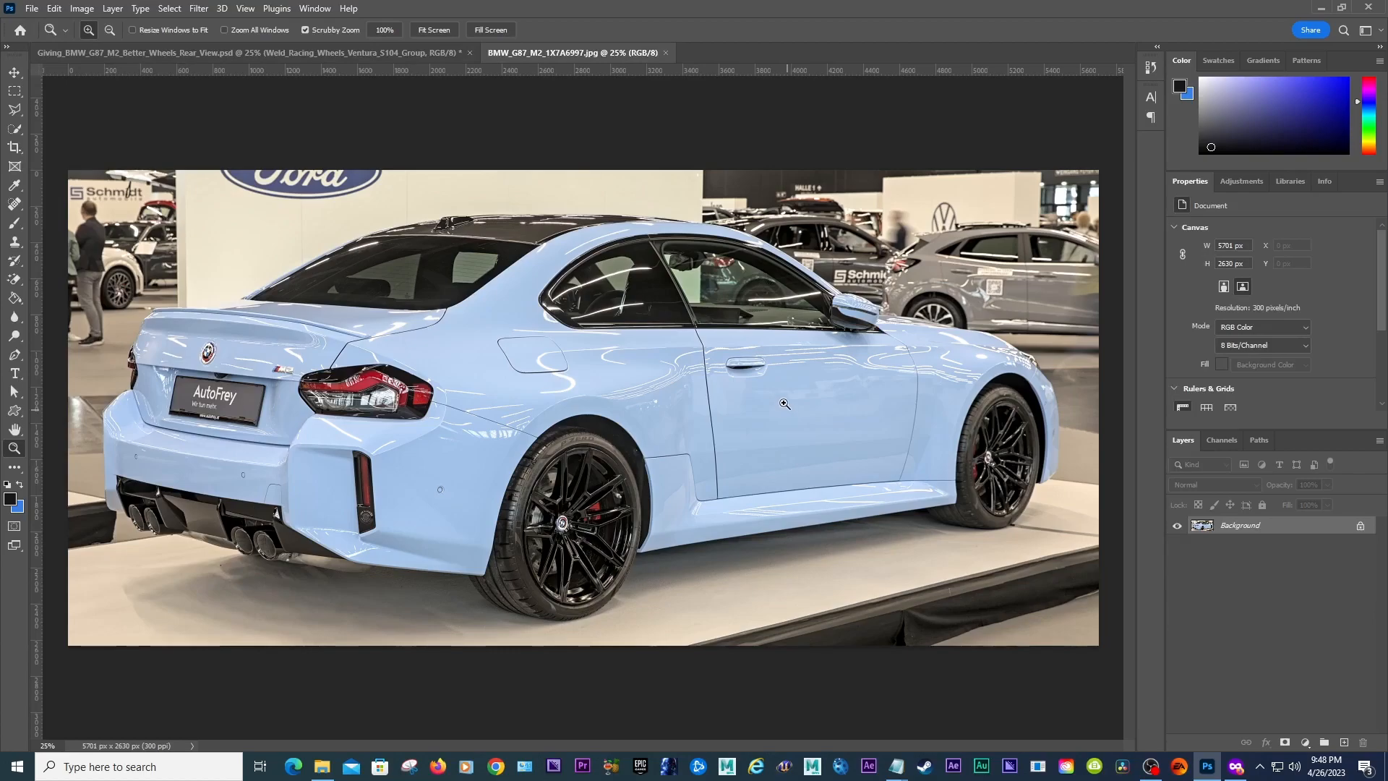
click(416, 57)
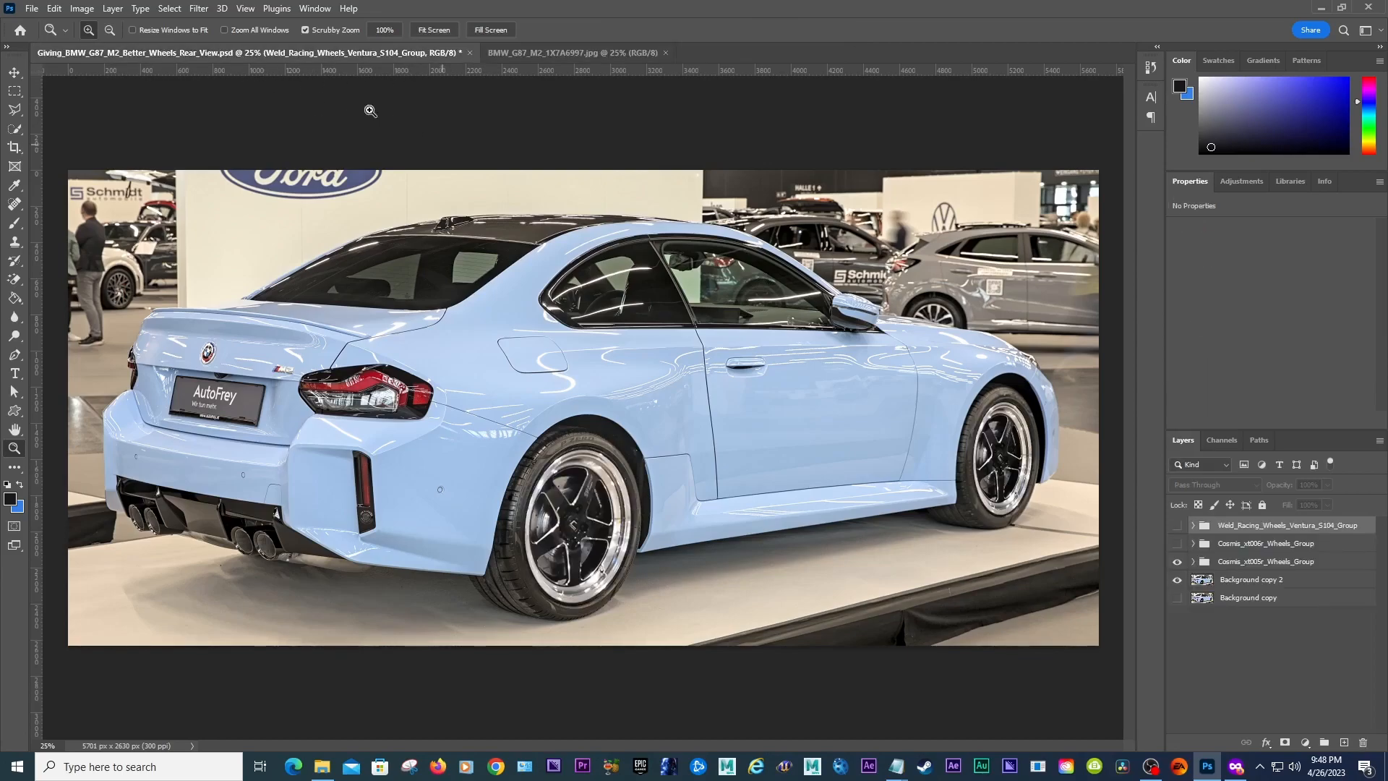
Step: Place the transparent spoiler PNG as an embedded layer in the rear-view document
click(32, 8)
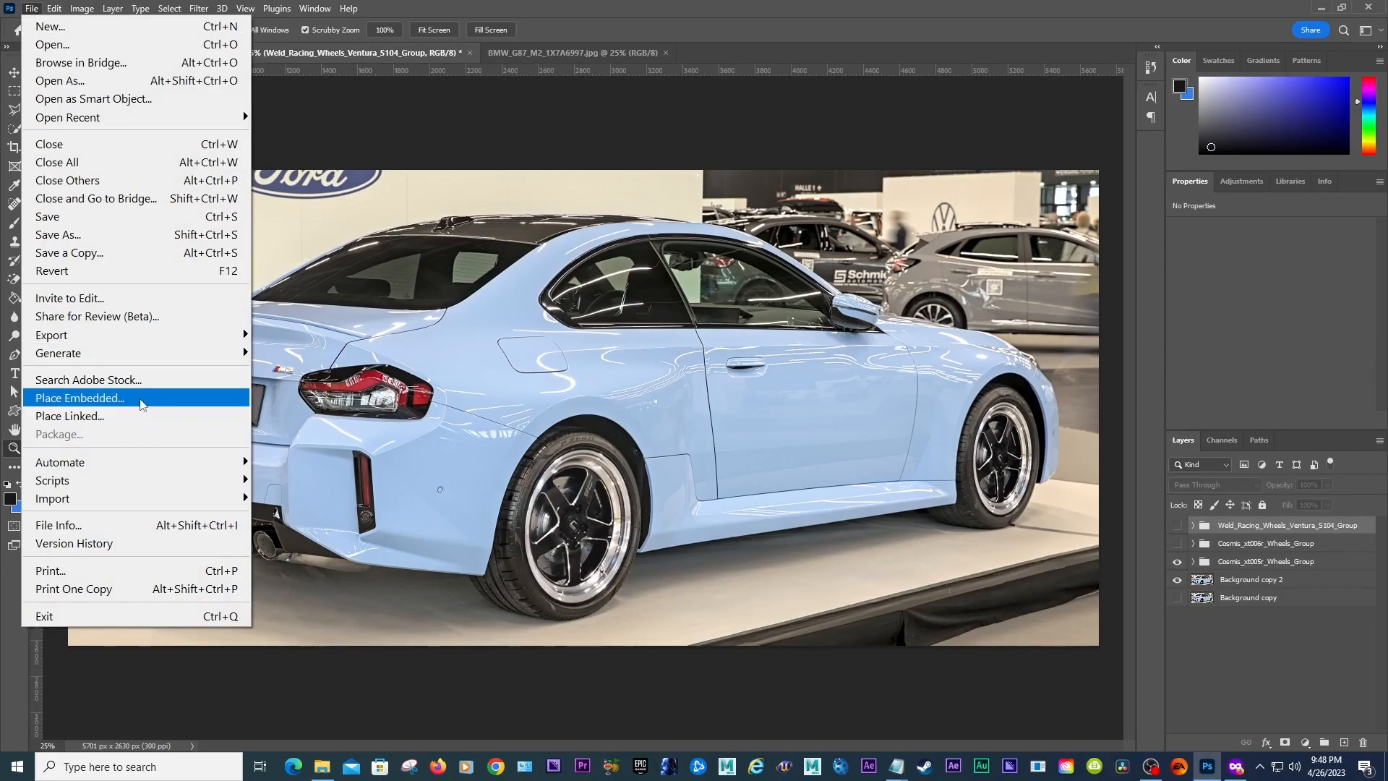
click(76, 397)
drag(769, 185, 763, 295)
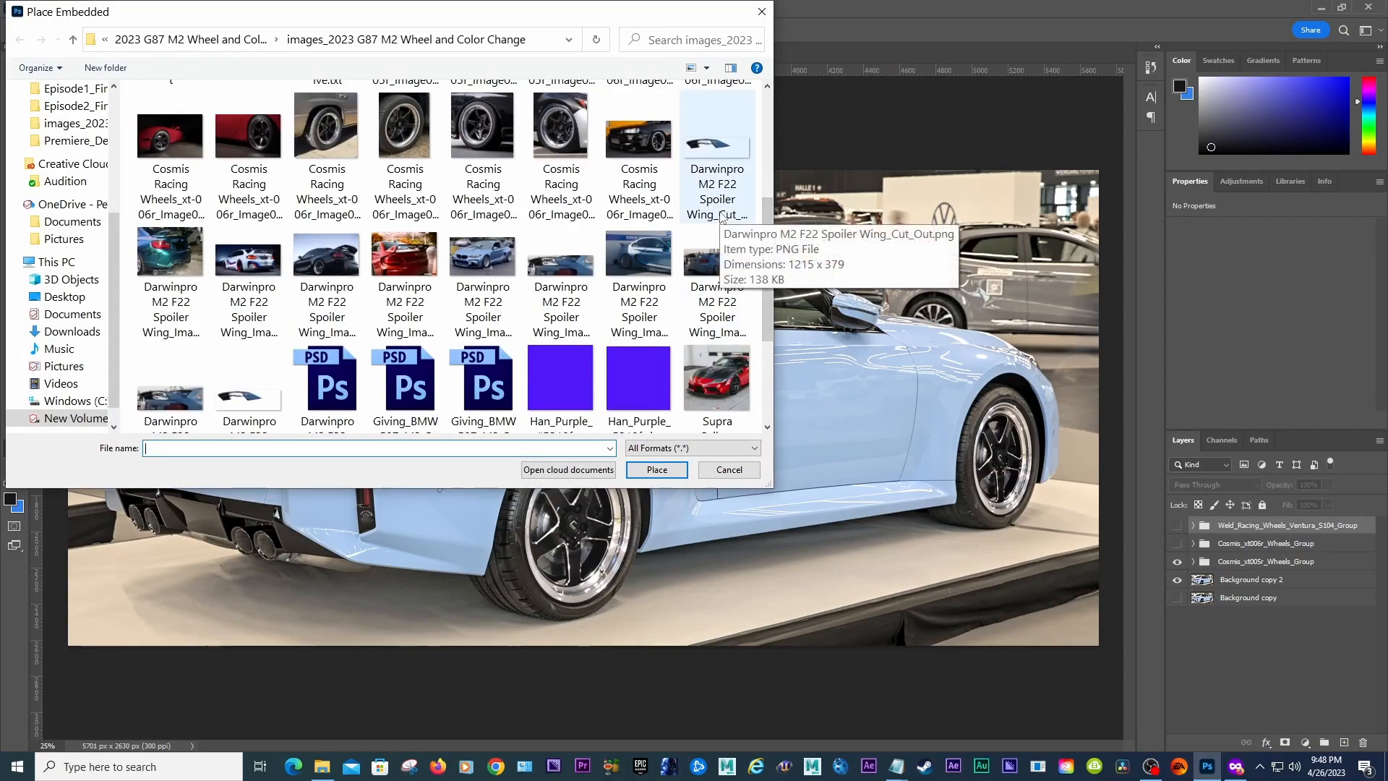
scroll(721, 216, down, 3)
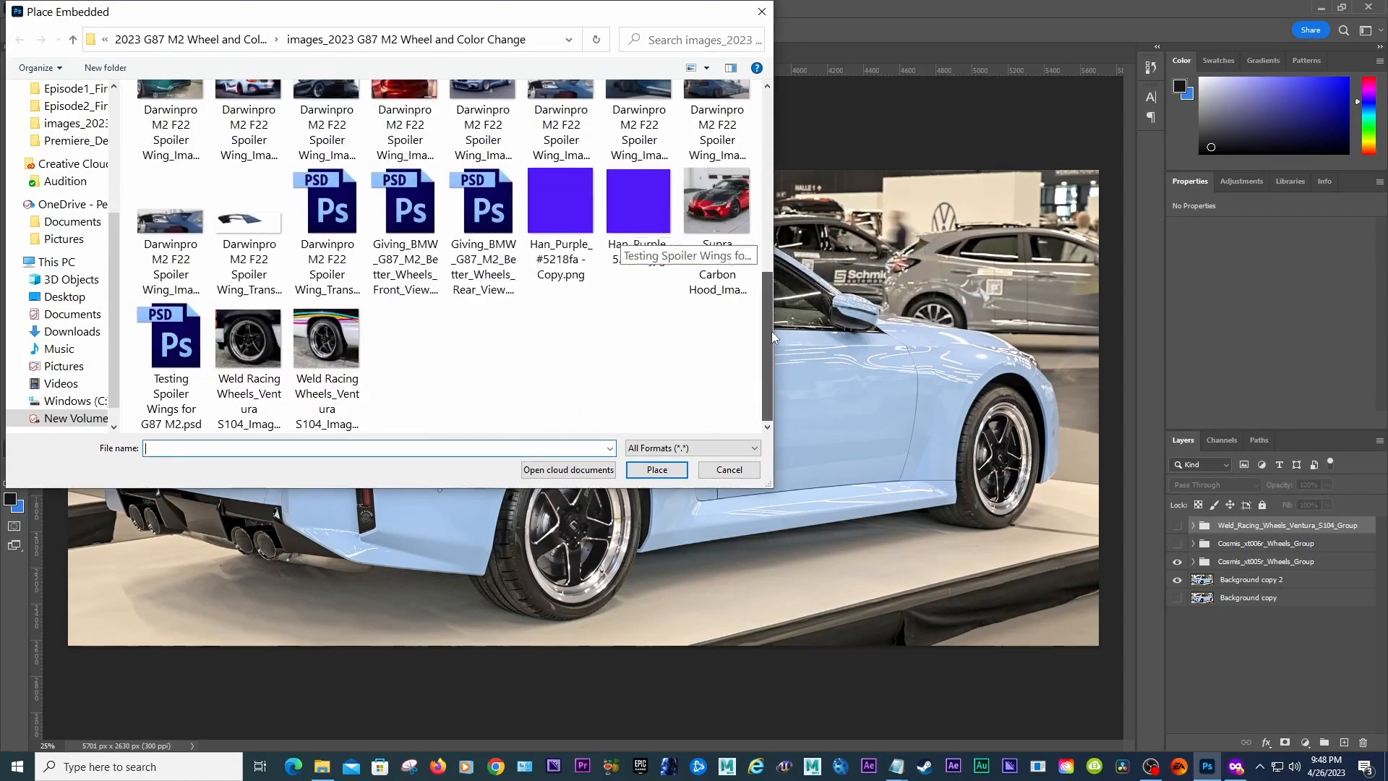
click(266, 279)
click(657, 469)
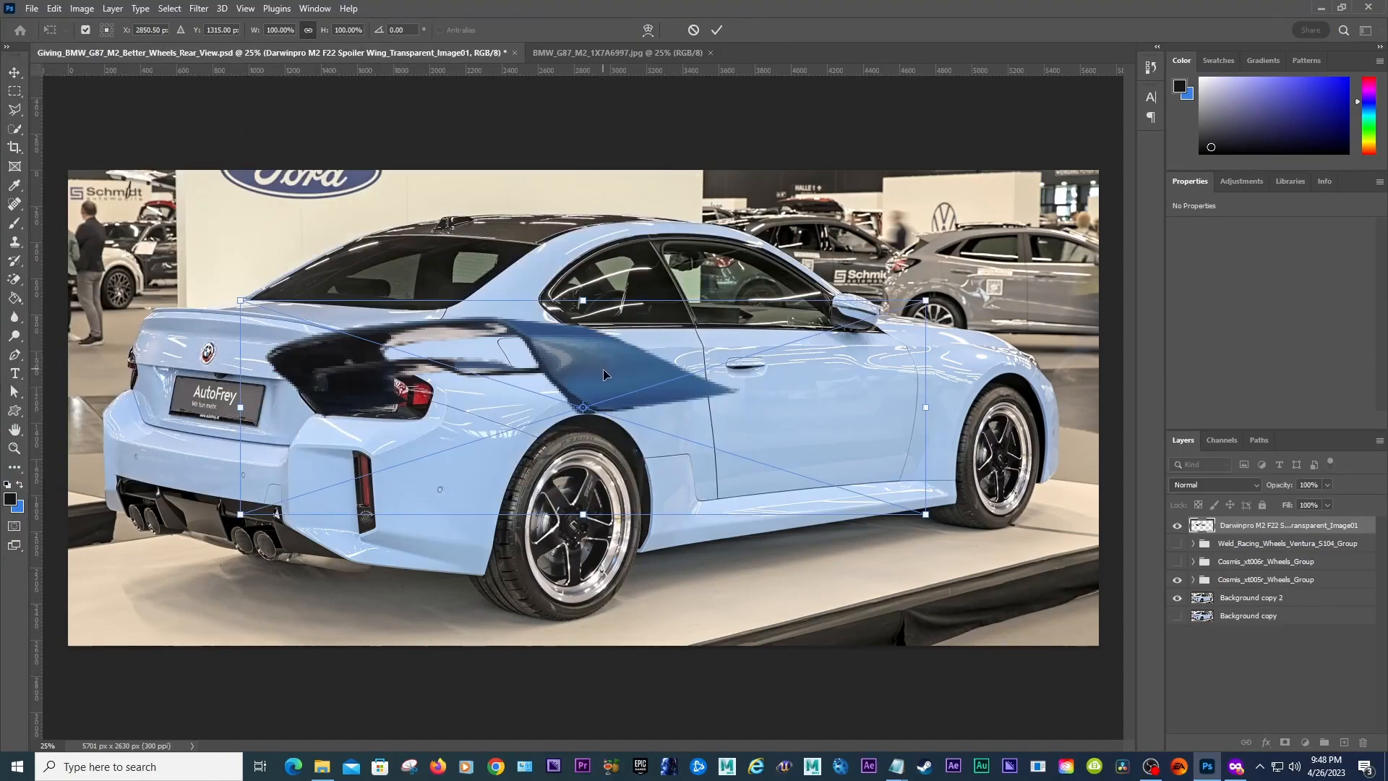
Step: Move the placed spoiler onto the trunk lid, rotate it about 7.5°, and commit the transform
drag(614, 379, 451, 276)
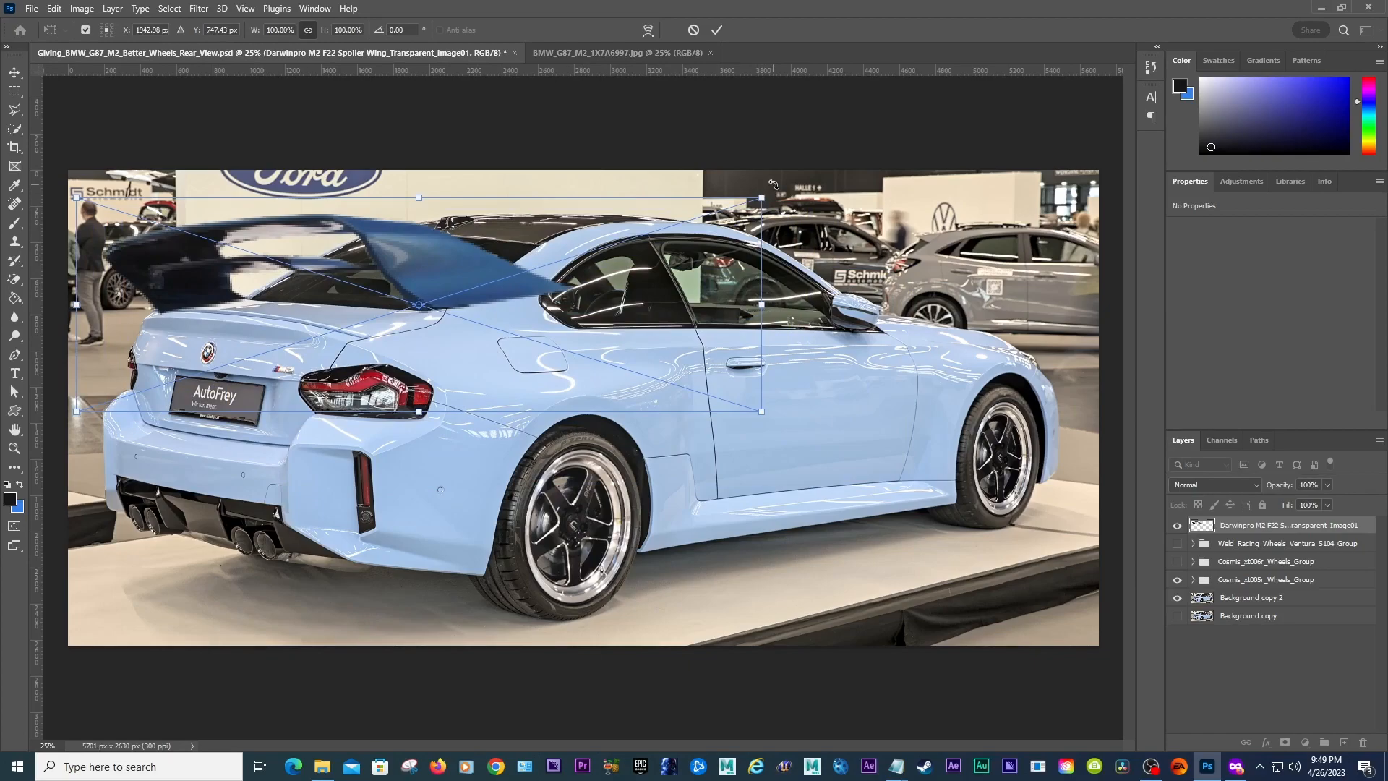
drag(774, 194, 800, 238)
drag(433, 257, 416, 276)
key(Return)
key(z)
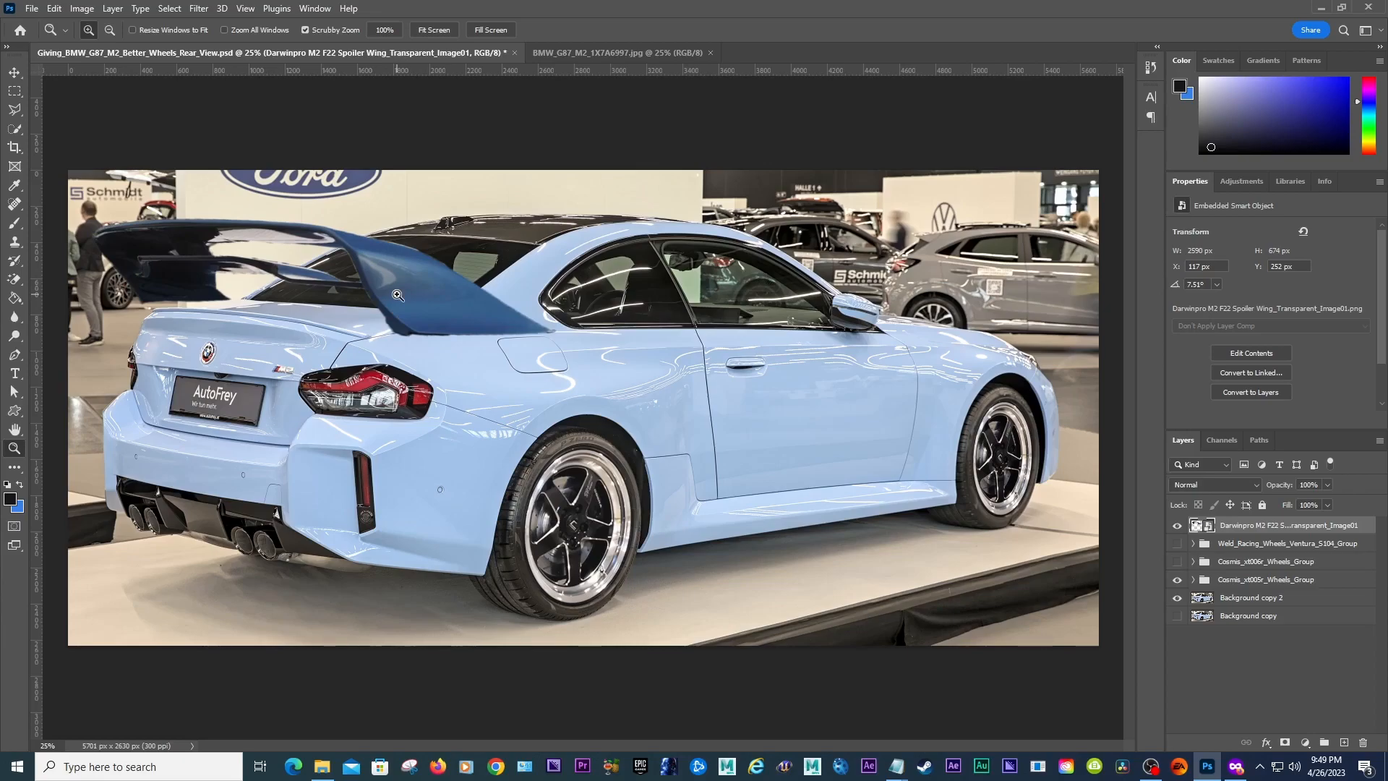
Step: Free-transform the spoiler, scaling it down to about 79% and reshaping its tilt to about 7.7°, then commit it over the trunk
key(ctrl+t)
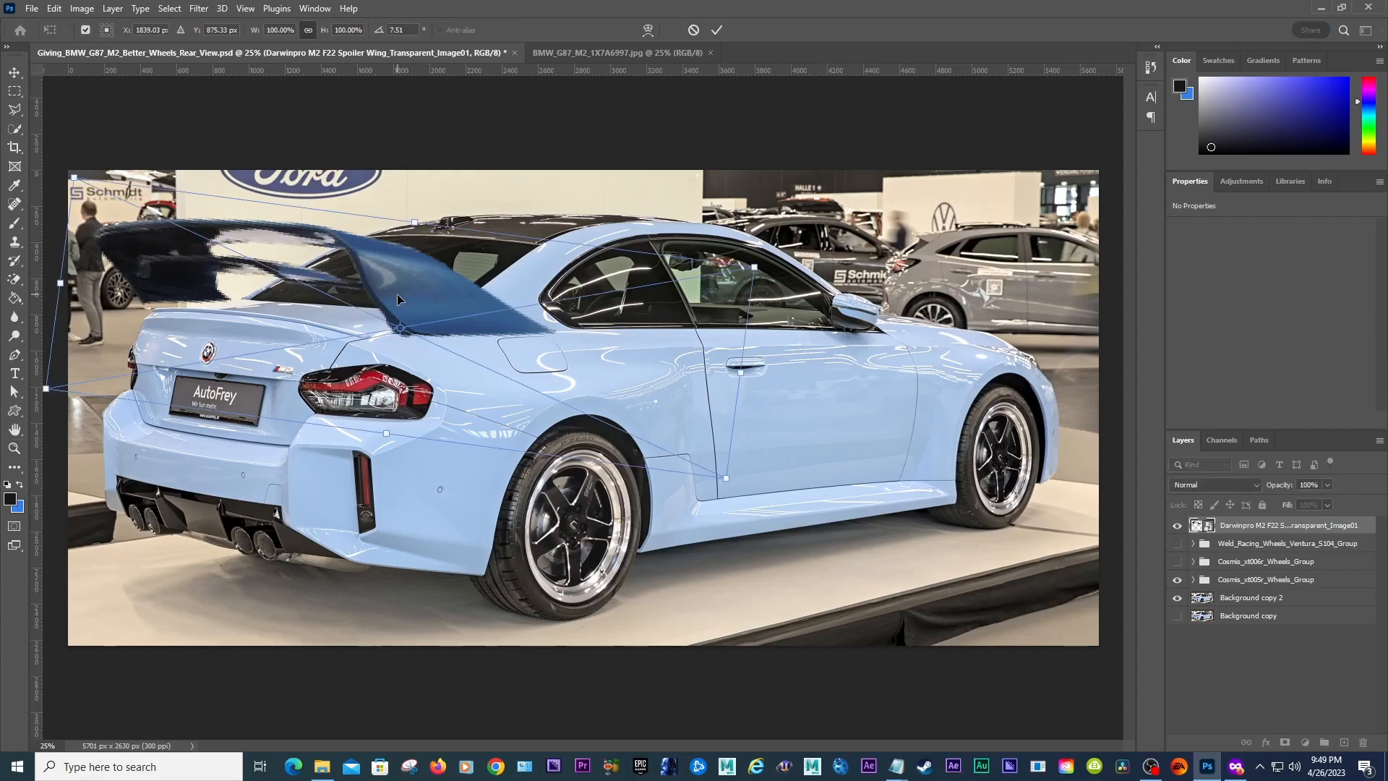
key(Return)
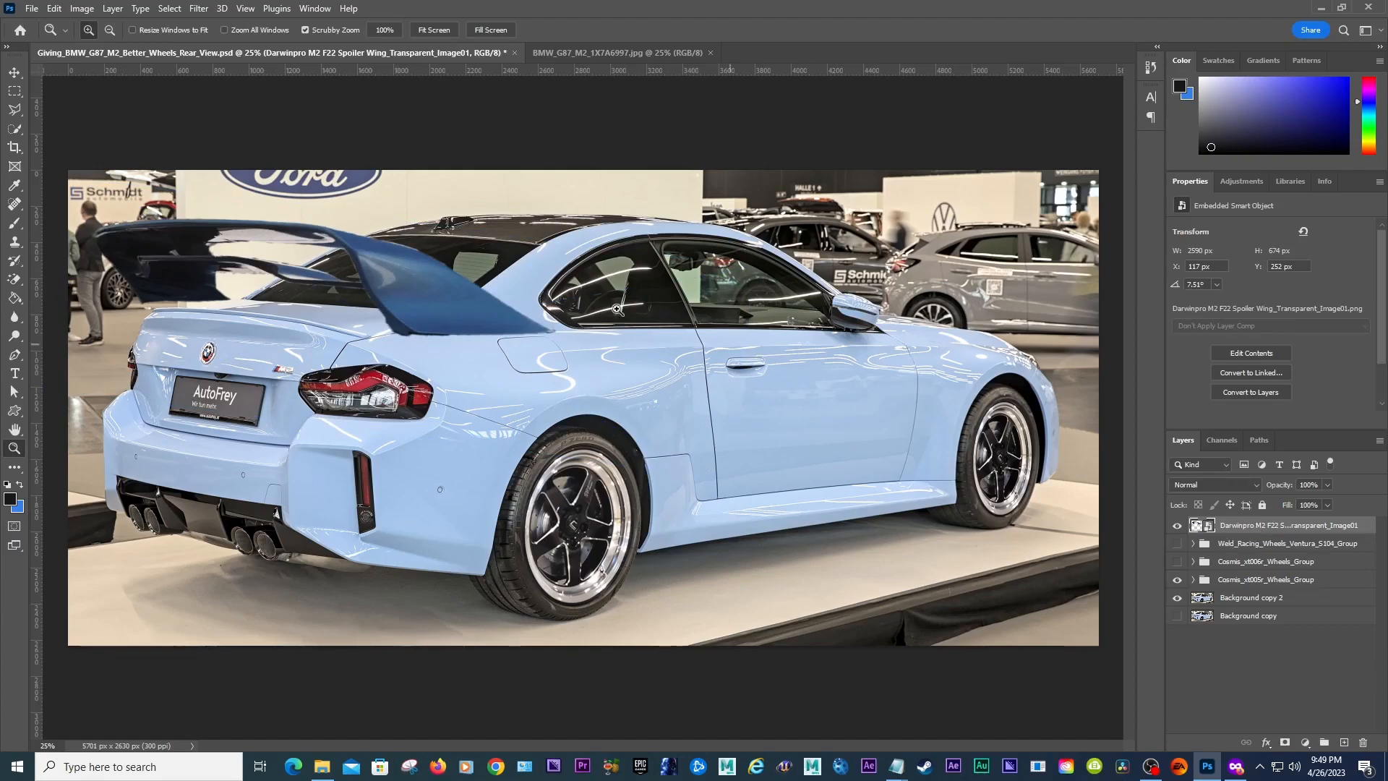
key(ctrl+t)
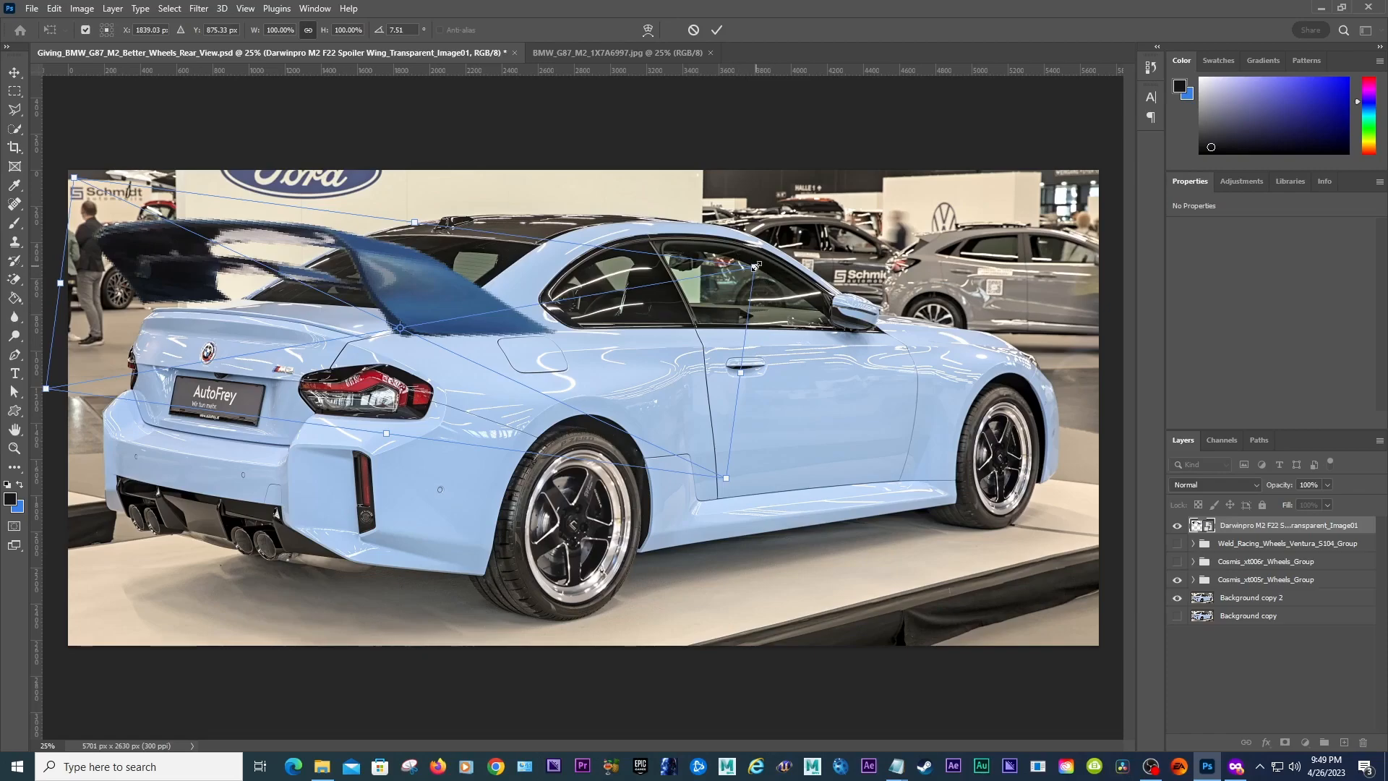
drag(757, 266, 723, 291)
drag(434, 304, 410, 306)
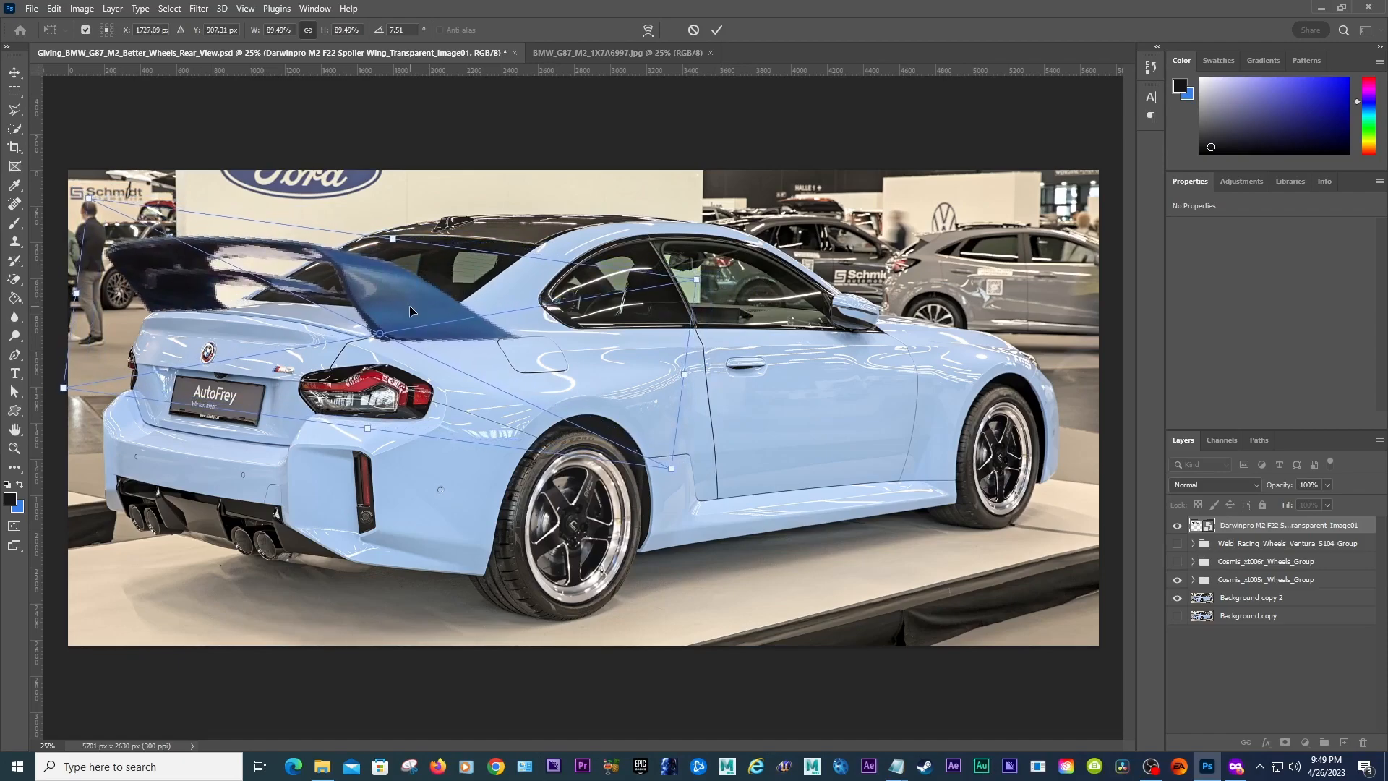
key(Up)
key(Up)
key(Up)
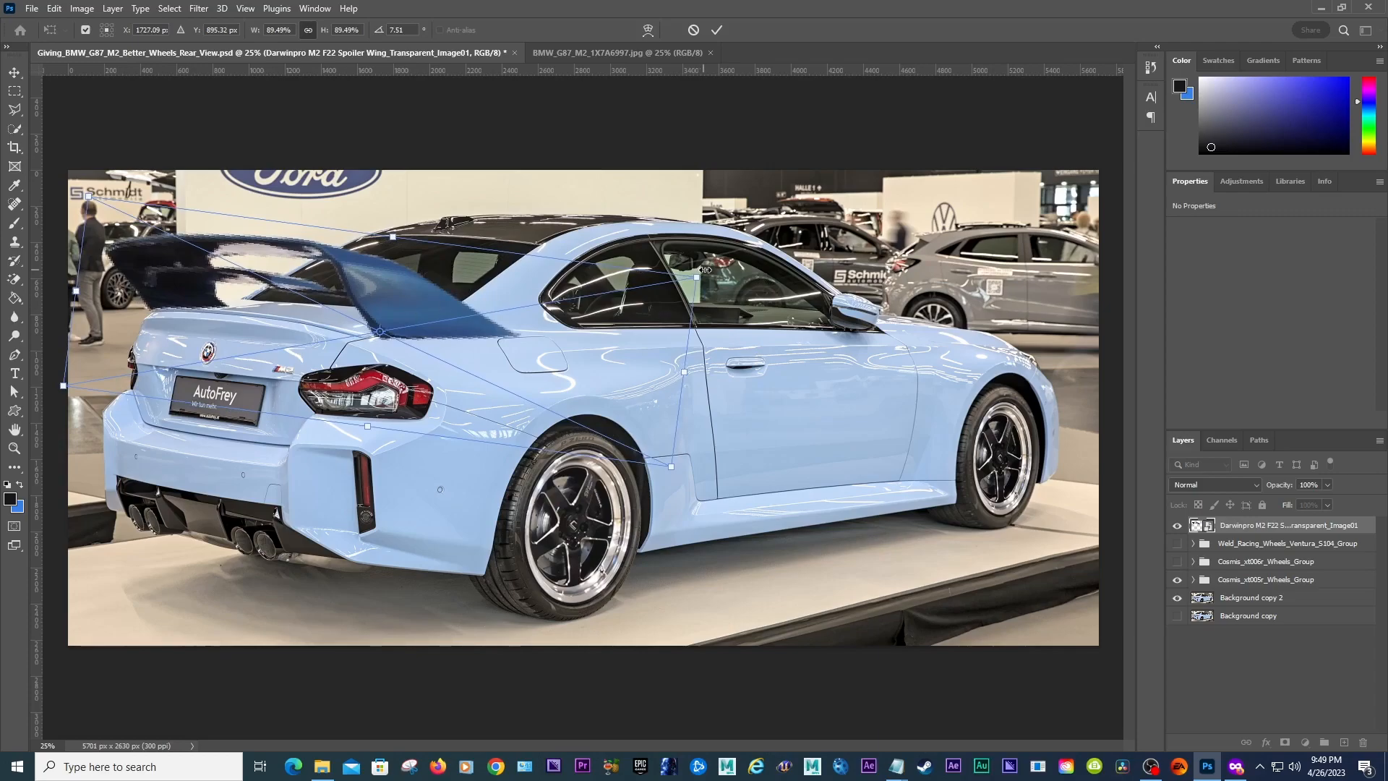
drag(708, 267, 703, 271)
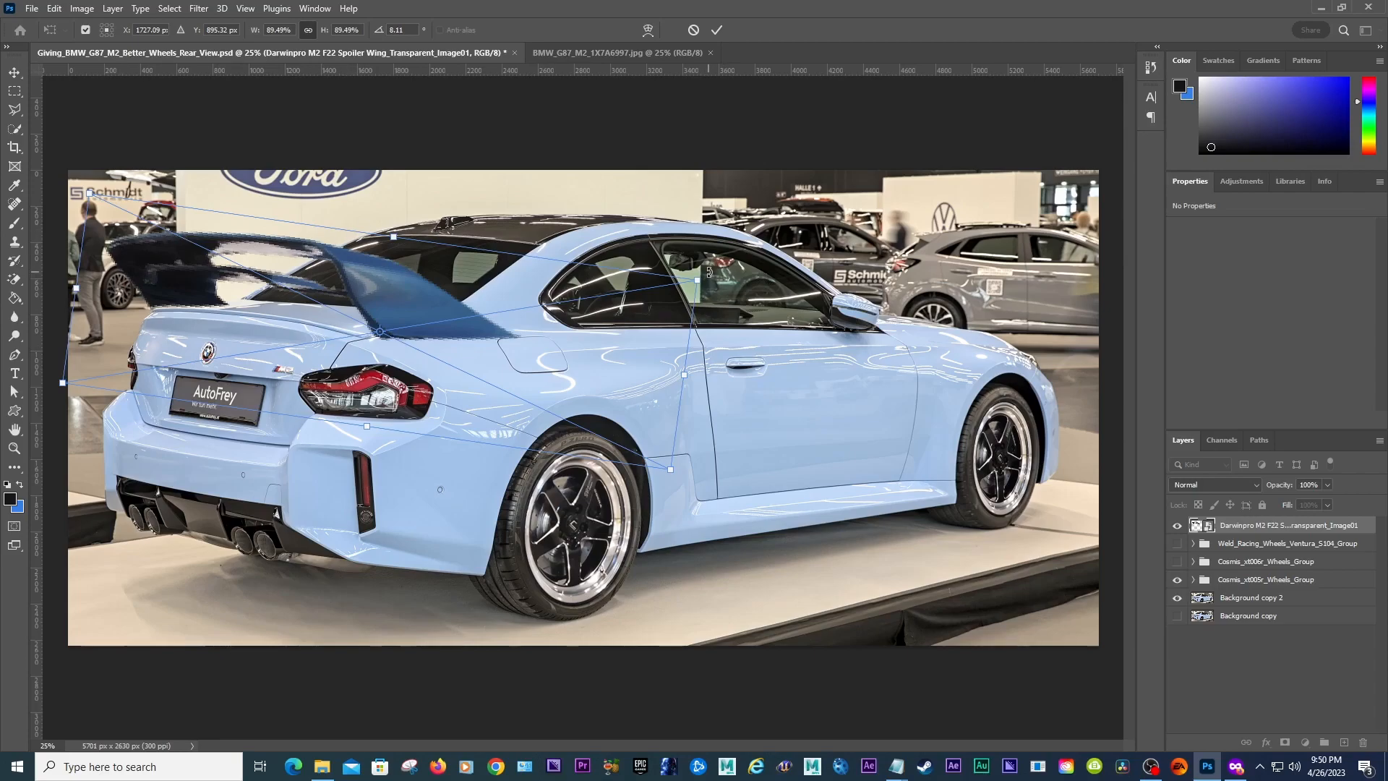
drag(710, 274, 699, 273)
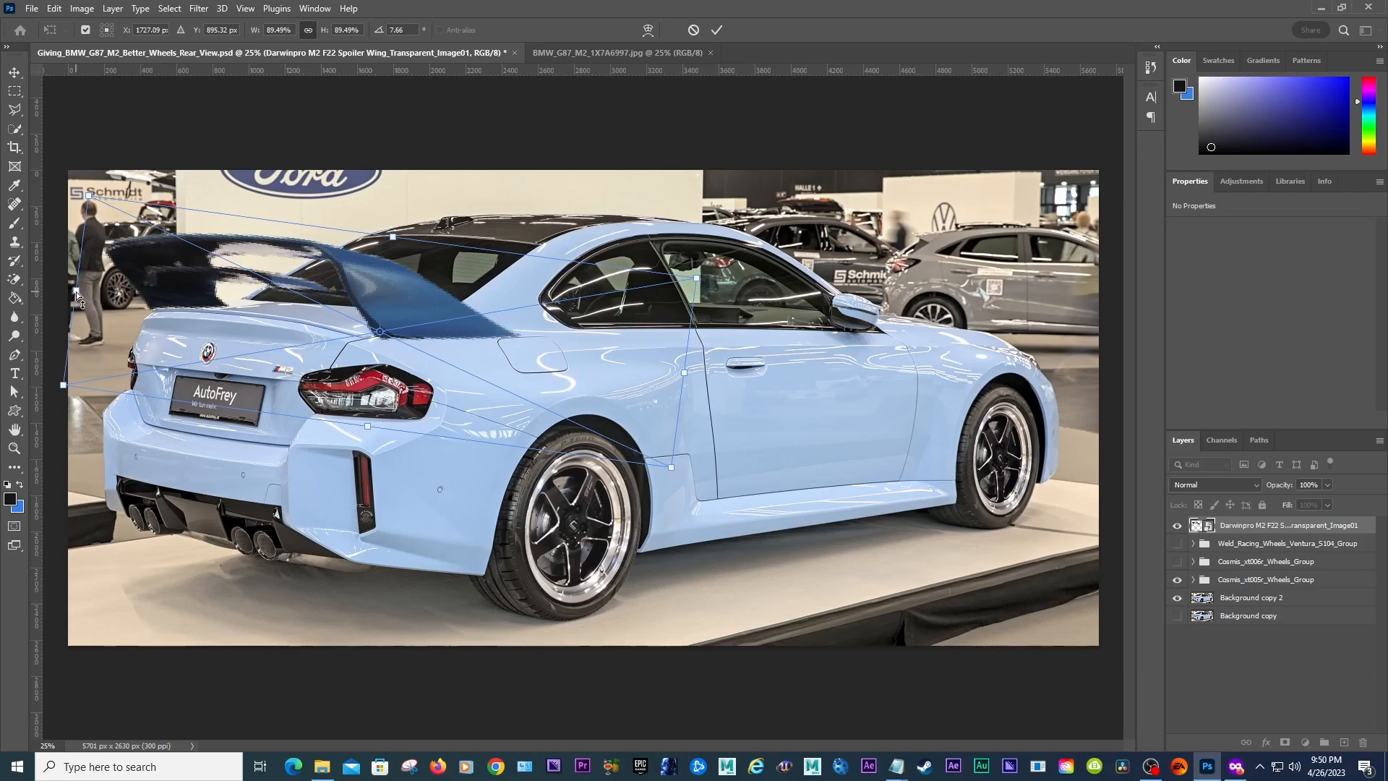
drag(76, 292, 221, 259)
key(ctrl+z)
drag(681, 375, 582, 348)
key(ctrl+z)
drag(697, 276, 640, 293)
drag(380, 313, 344, 307)
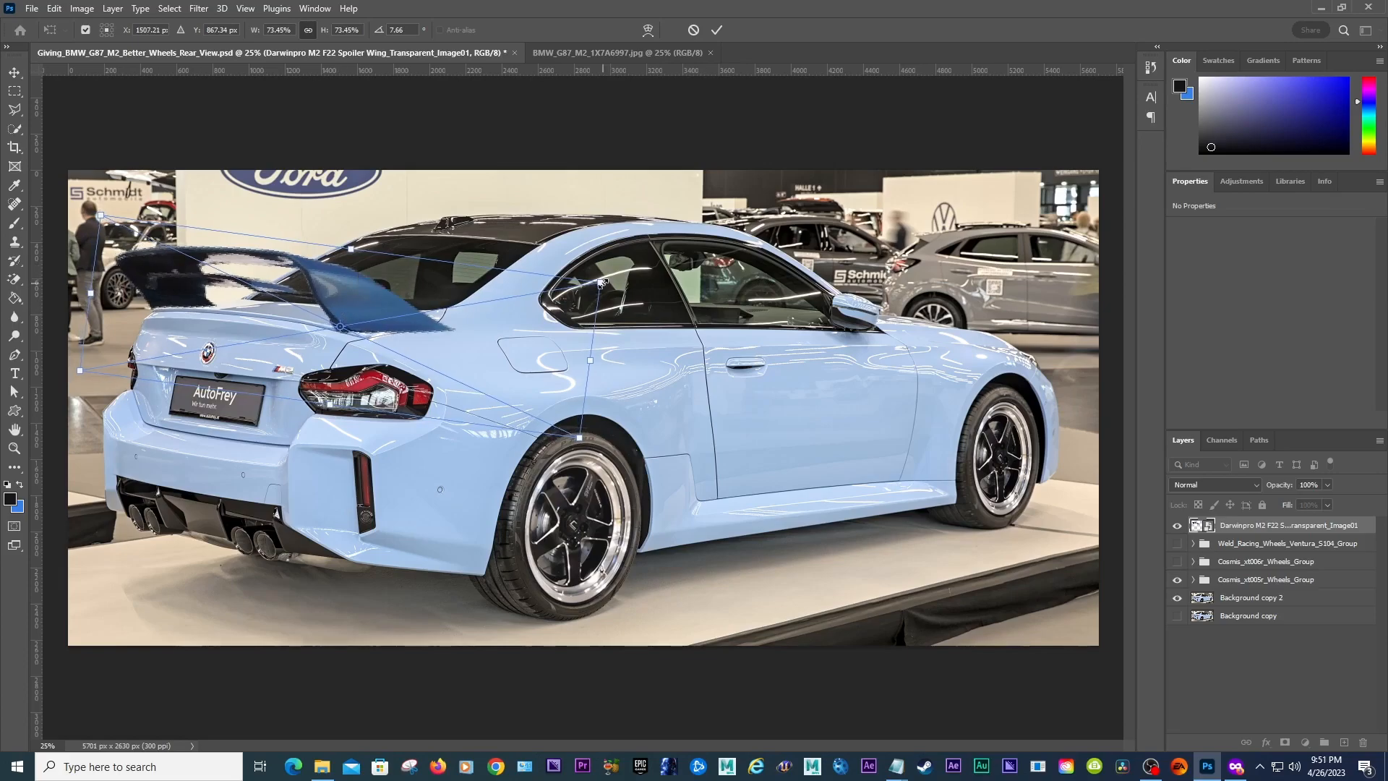
drag(605, 282, 622, 281)
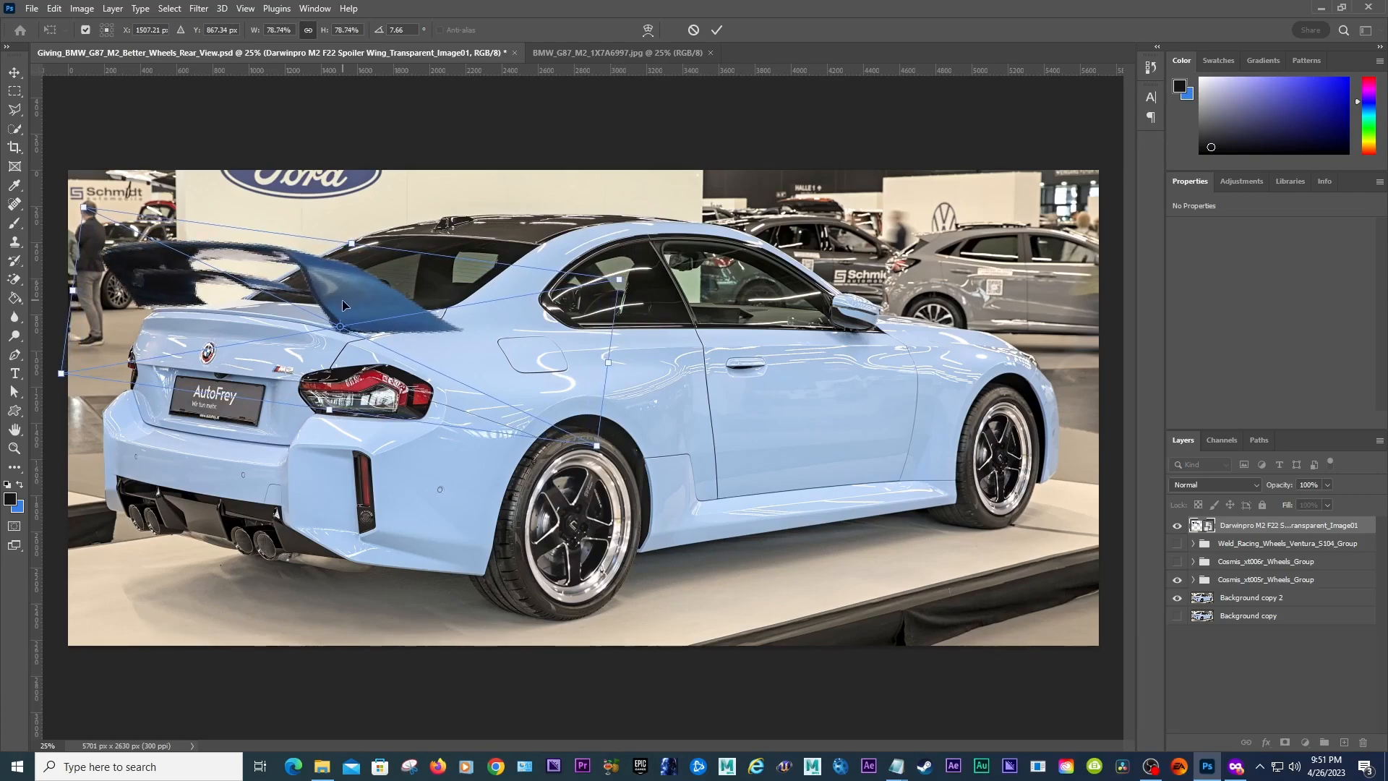
drag(371, 302, 375, 303)
key(Return)
Step: Try to warp the spoiler's shape so it sits on the trunk lid
key(z)
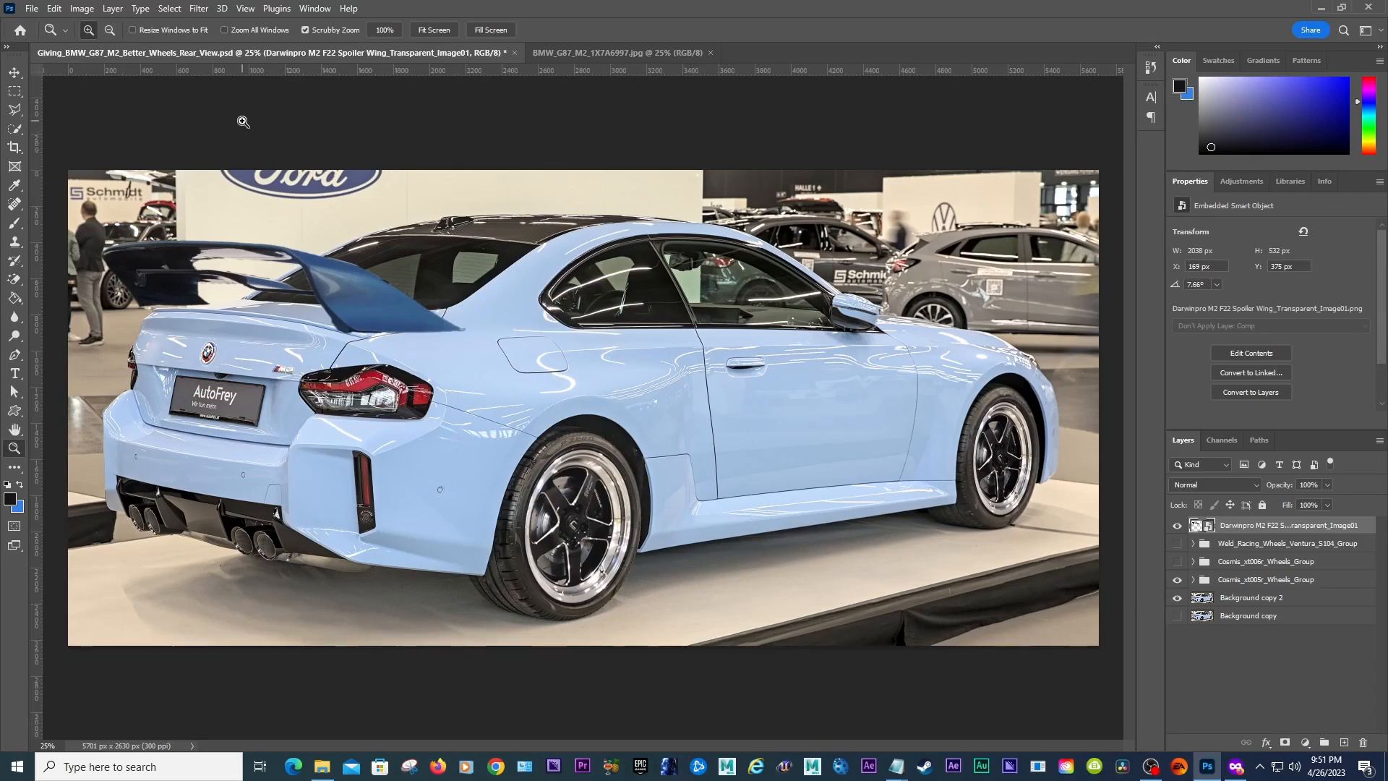
click(52, 9)
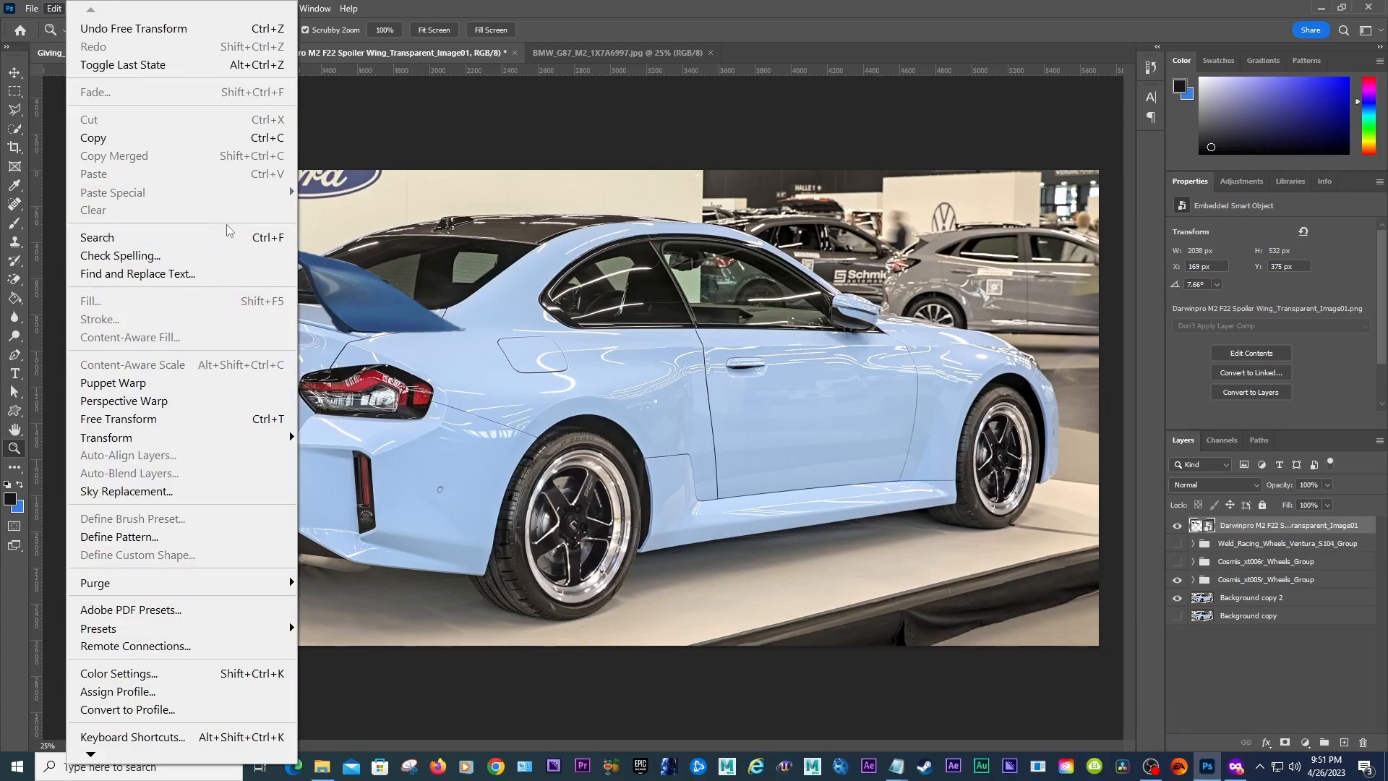
mouse_move(253, 445)
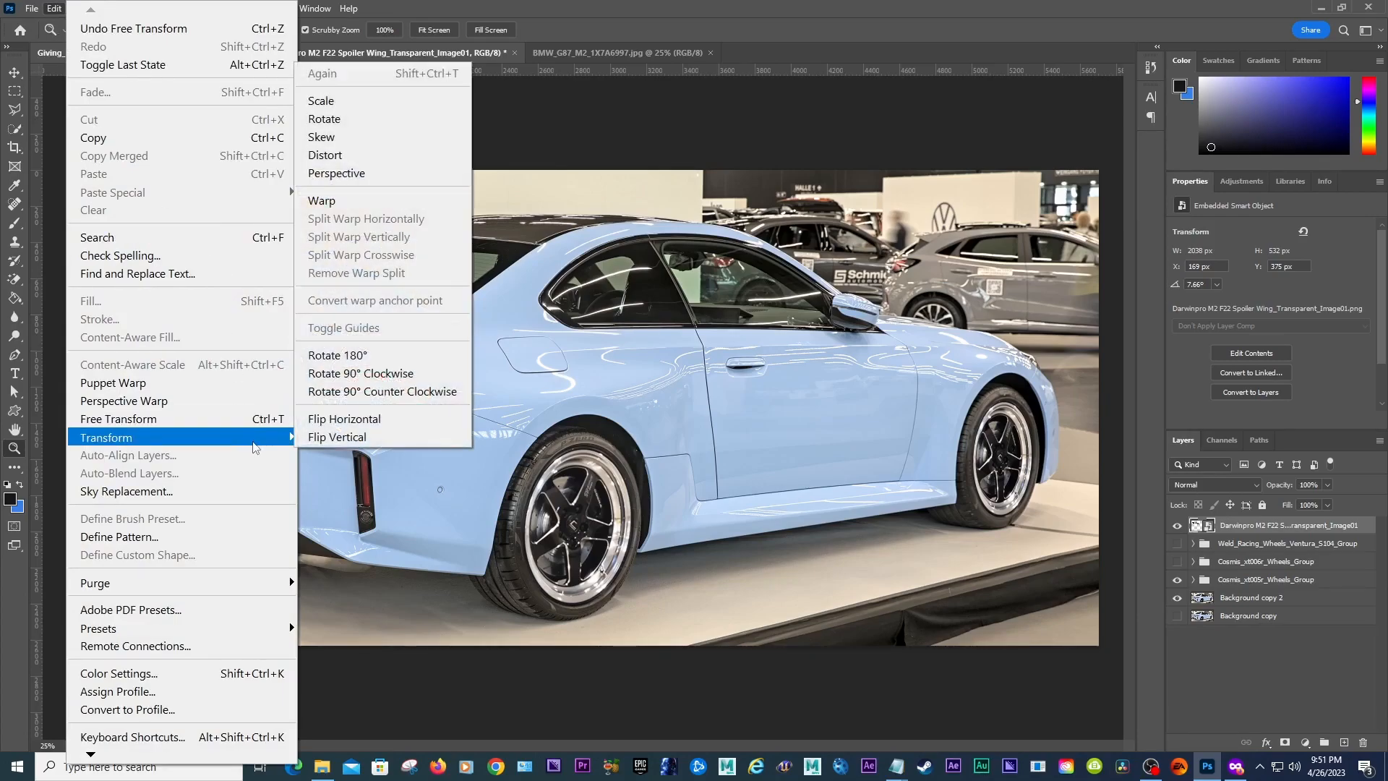
click(341, 205)
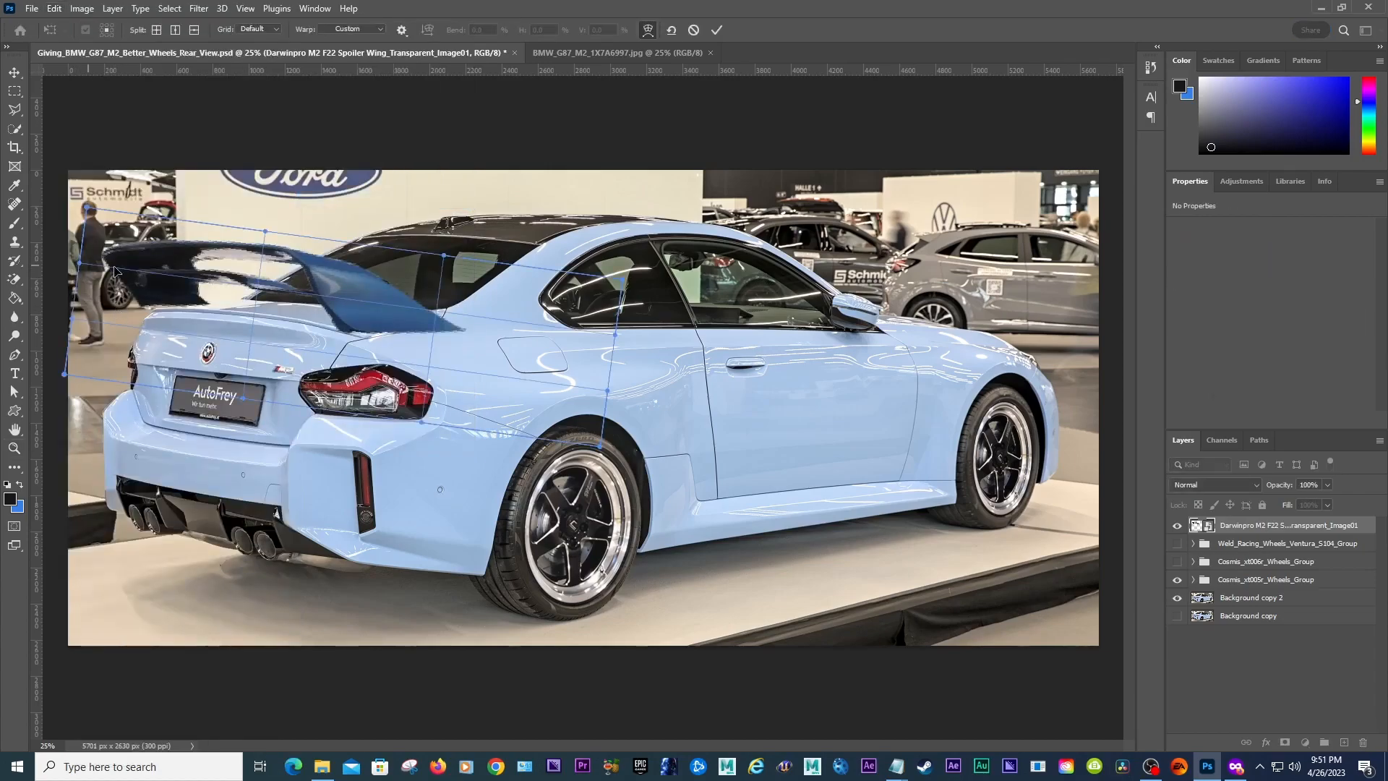
mouse_move(148, 276)
mouse_down()
mouse_move(176, 257)
mouse_move(207, 290)
mouse_move(258, 285)
mouse_move(80, 267)
mouse_move(127, 279)
mouse_up()
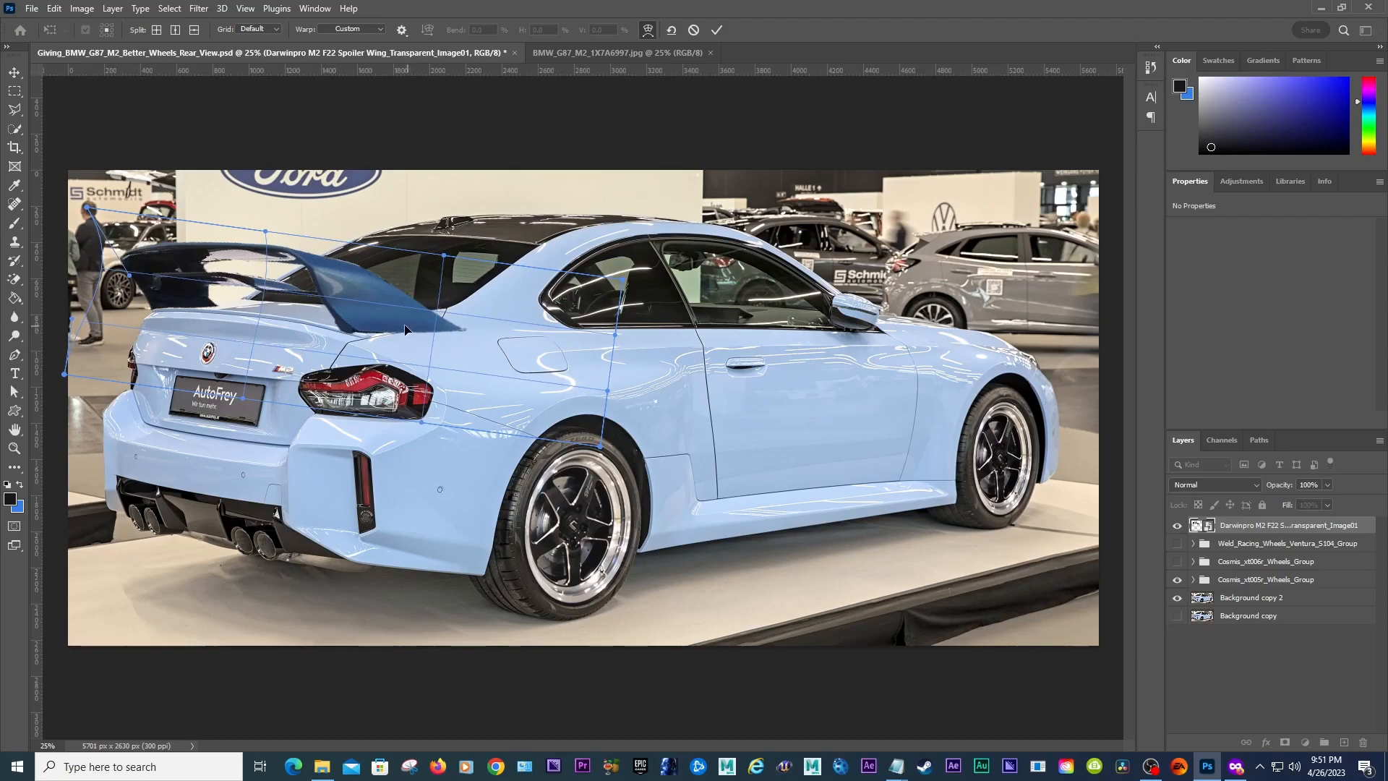
drag(613, 340, 393, 254)
key(ctrl+z)
drag(395, 338, 380, 322)
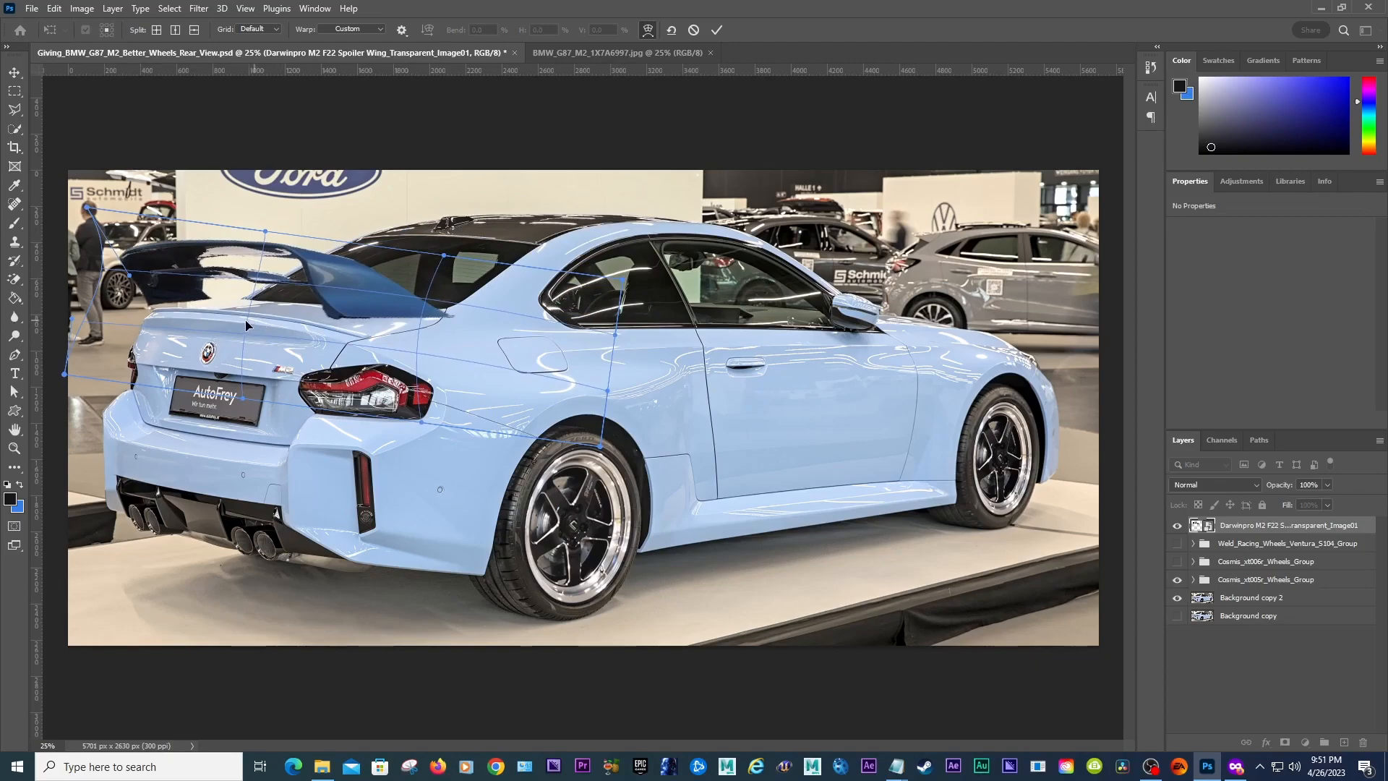
mouse_move(250, 326)
mouse_down()
mouse_move(250, 300)
mouse_move(269, 318)
mouse_up()
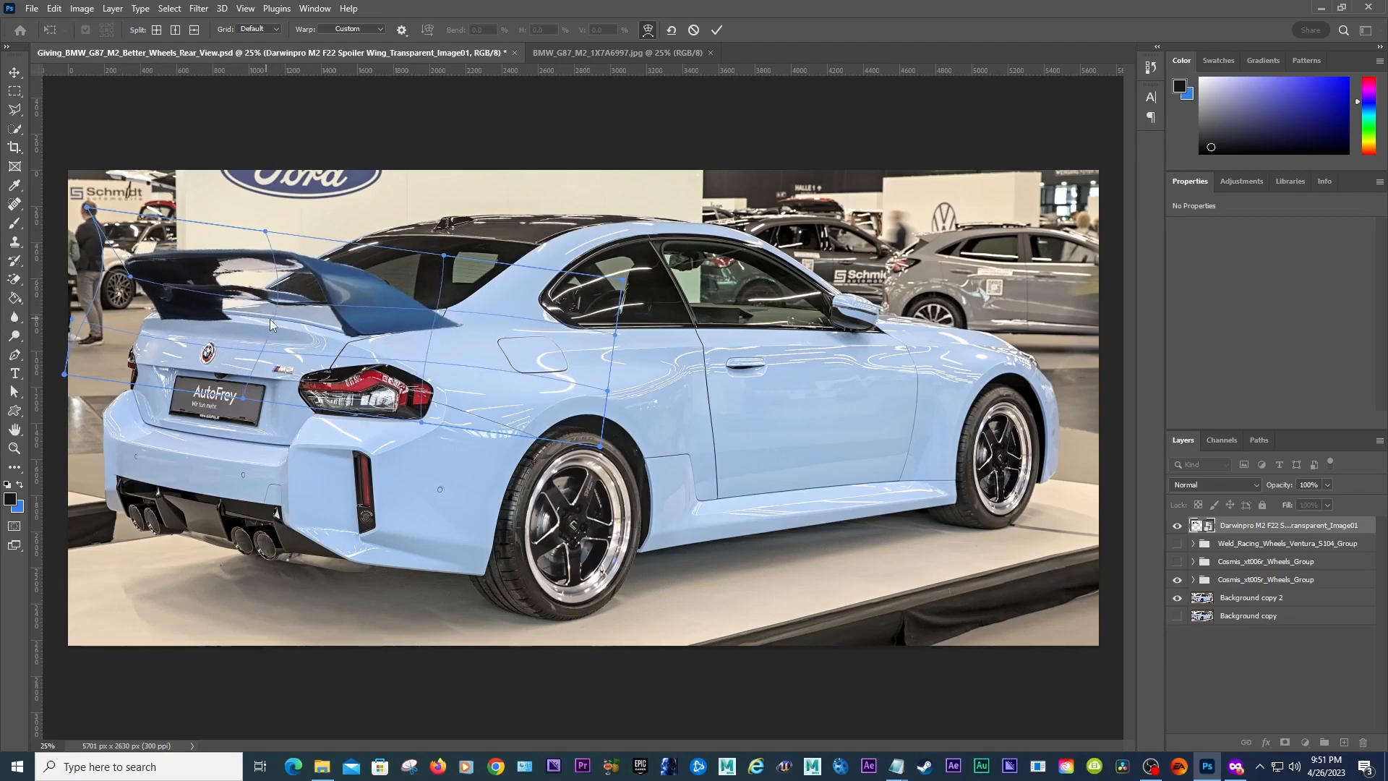
key(ctrl+alt+z)
key(ctrl+alt+z)
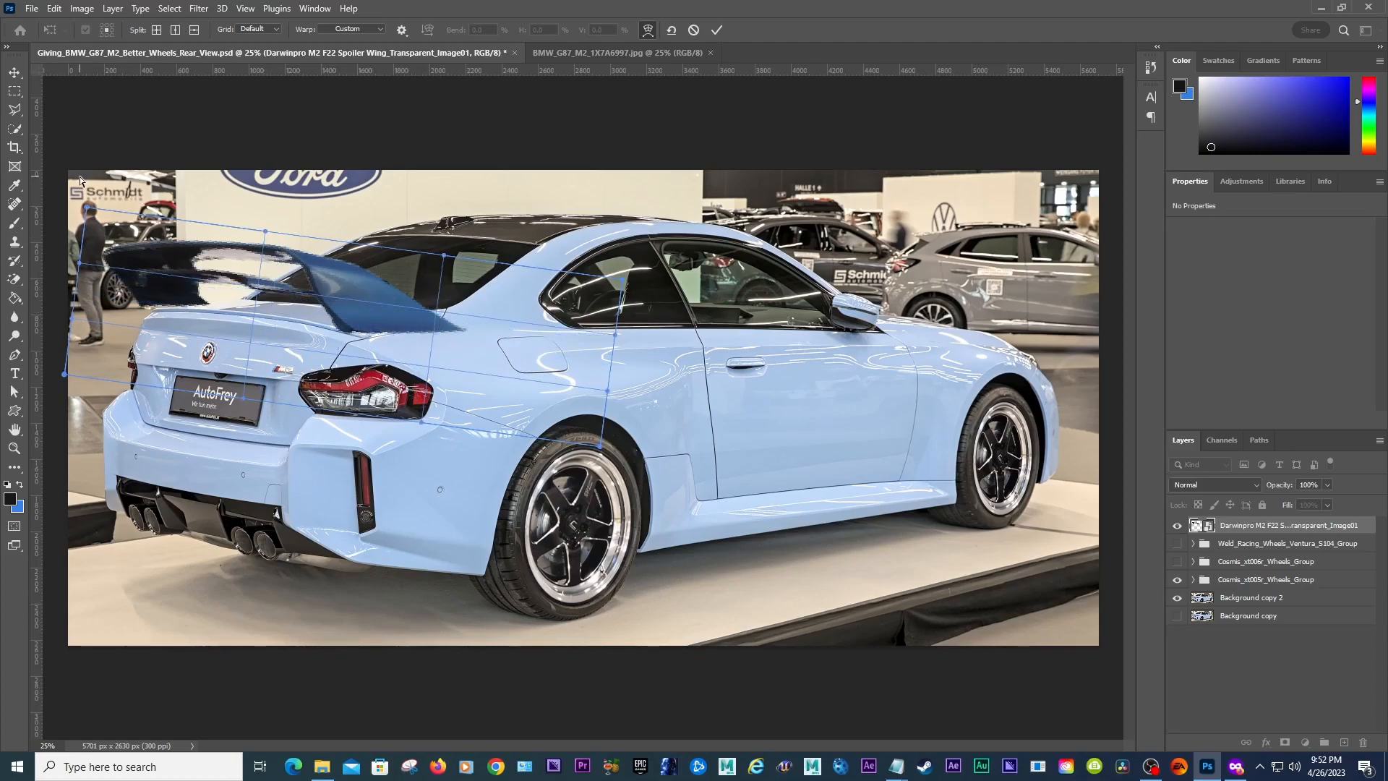
click(15, 72)
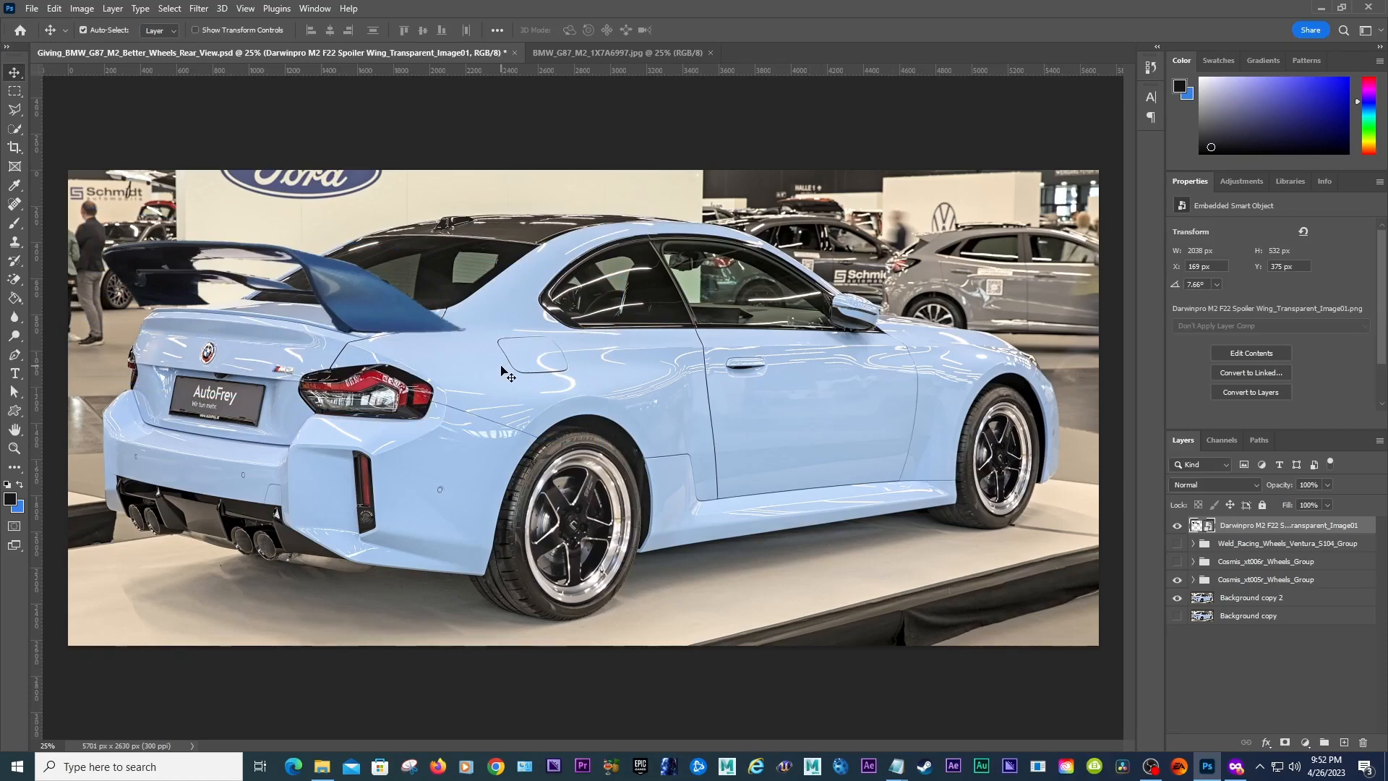
Step: Rescale the spoiler unevenly to about 76% width and 85% height with a slightly steeper angle, and commit
key(ctrl+t)
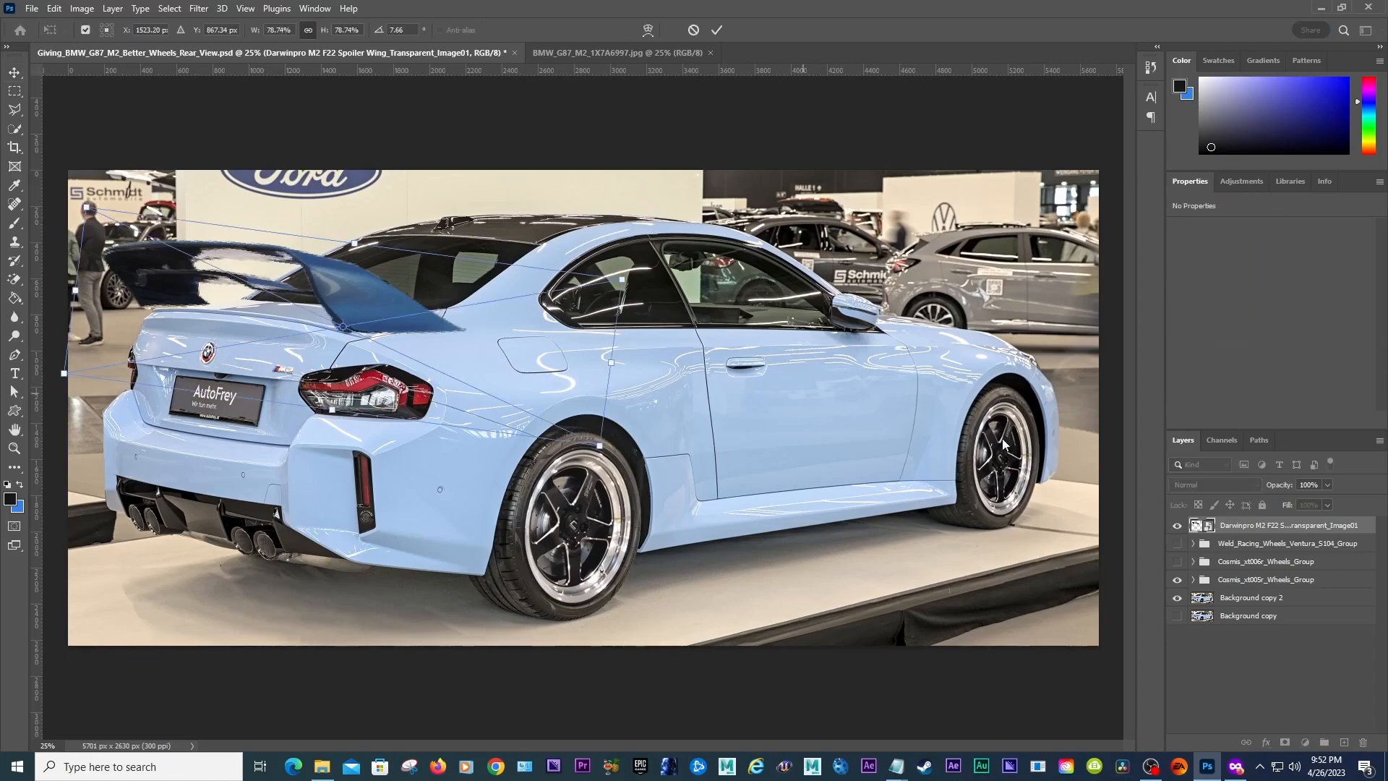
key(Return)
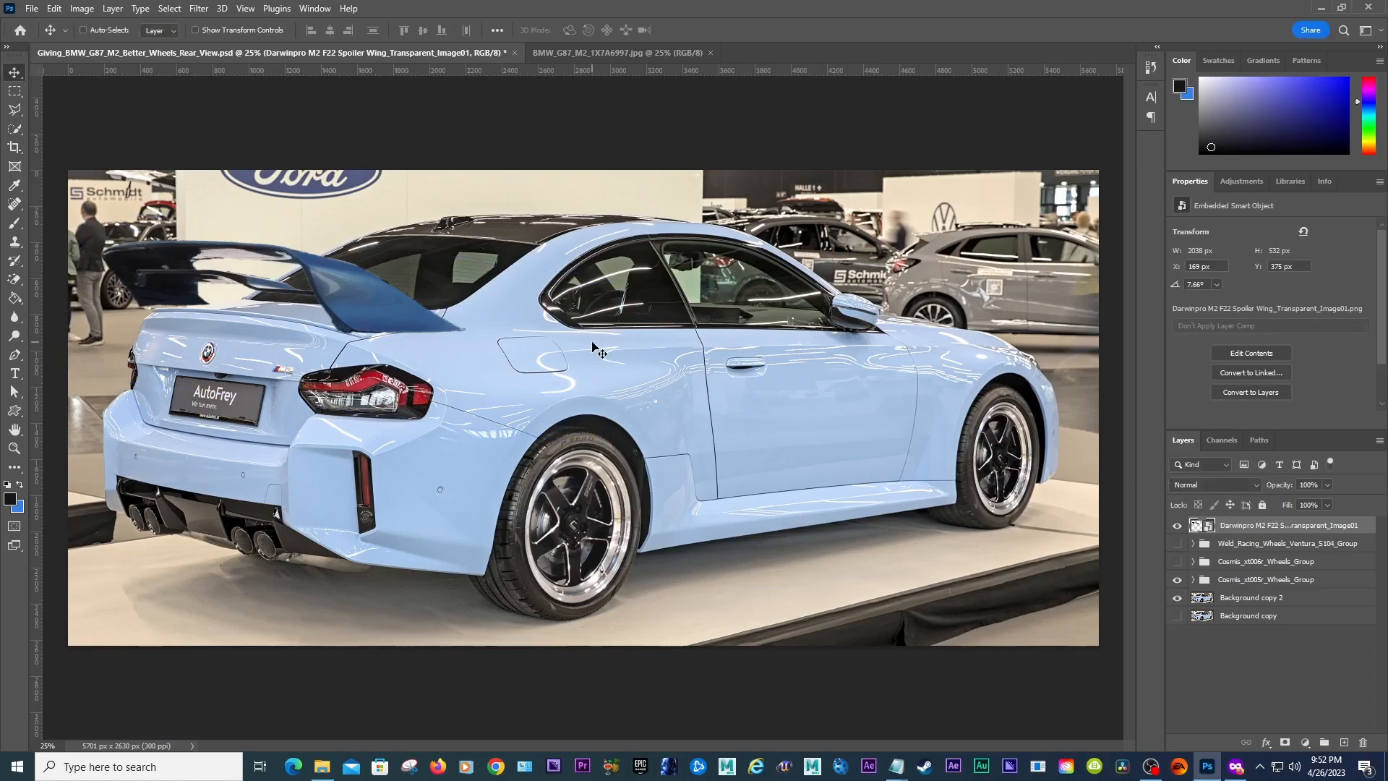
key(ctrl+t)
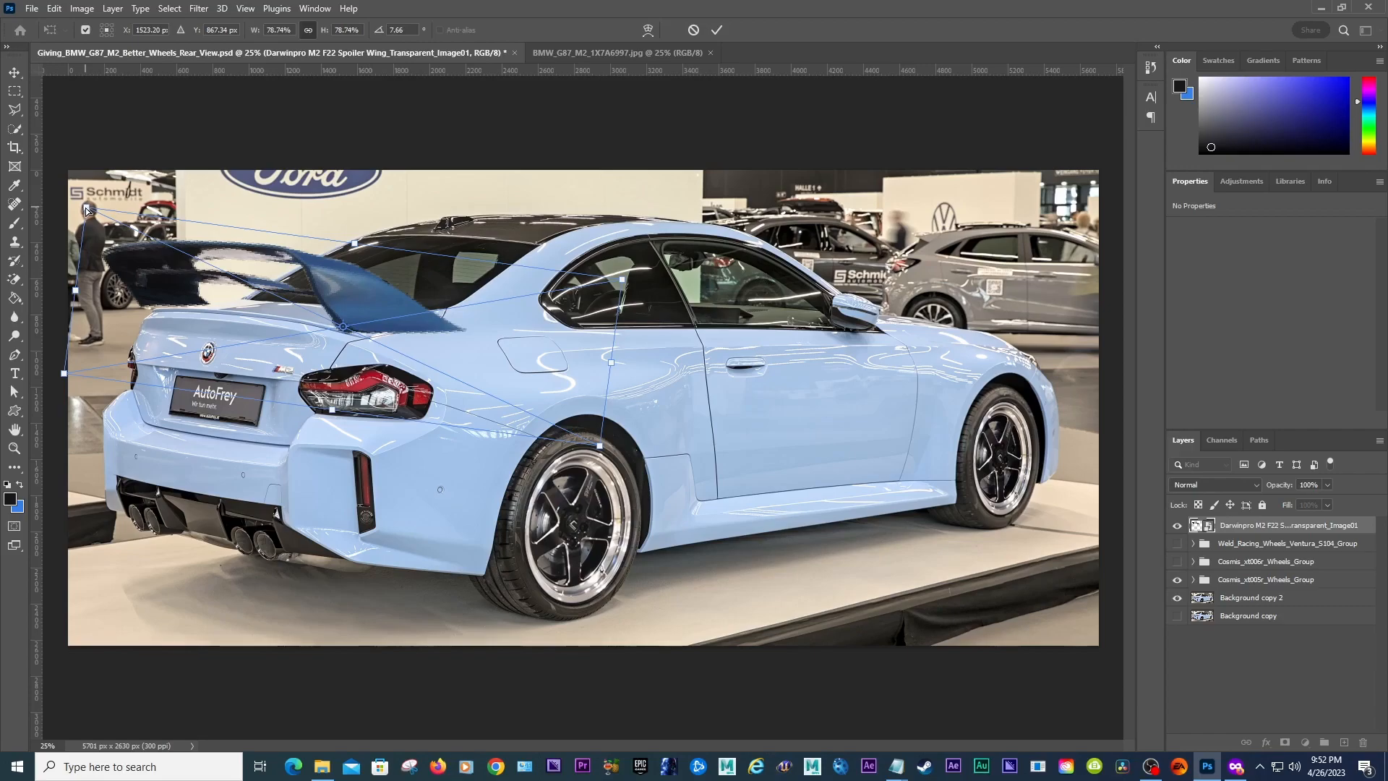
drag(86, 210, 117, 207)
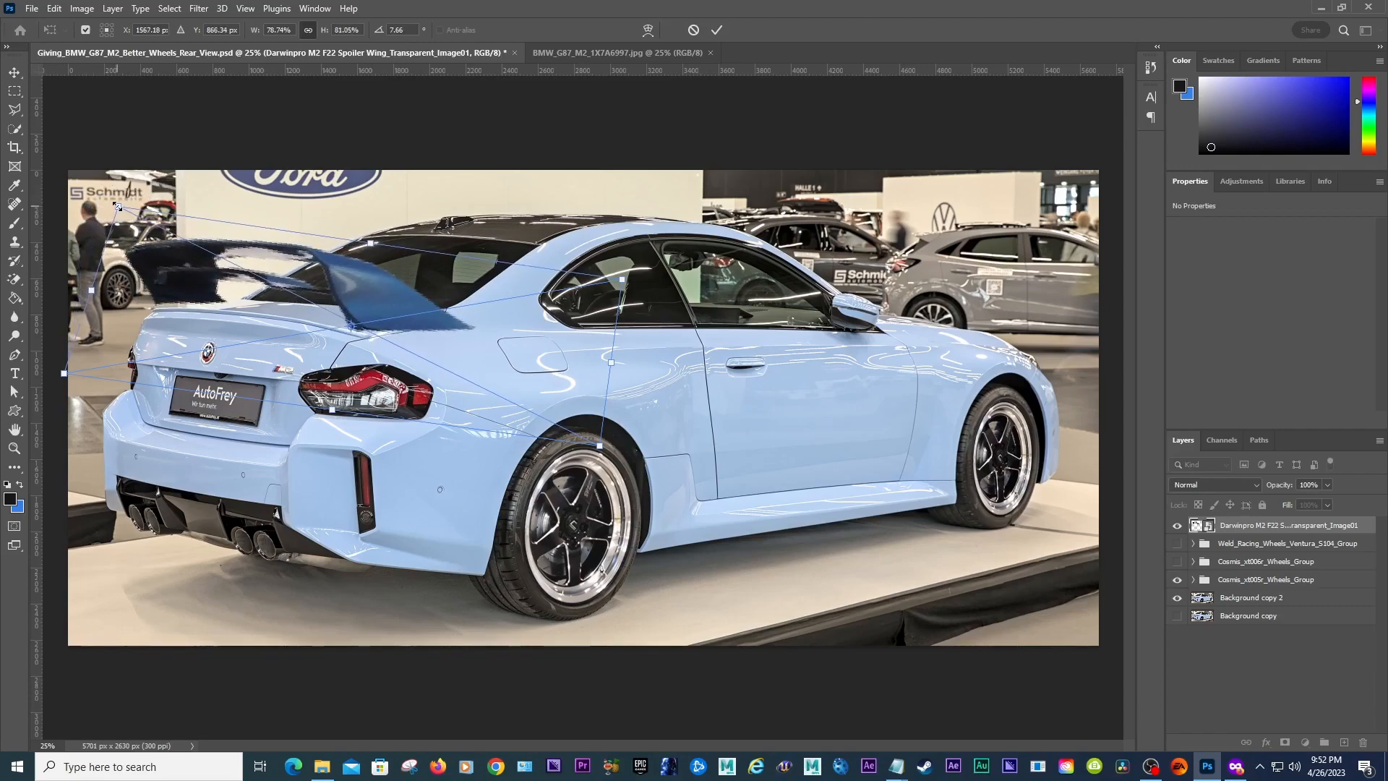
key(ctrl+z)
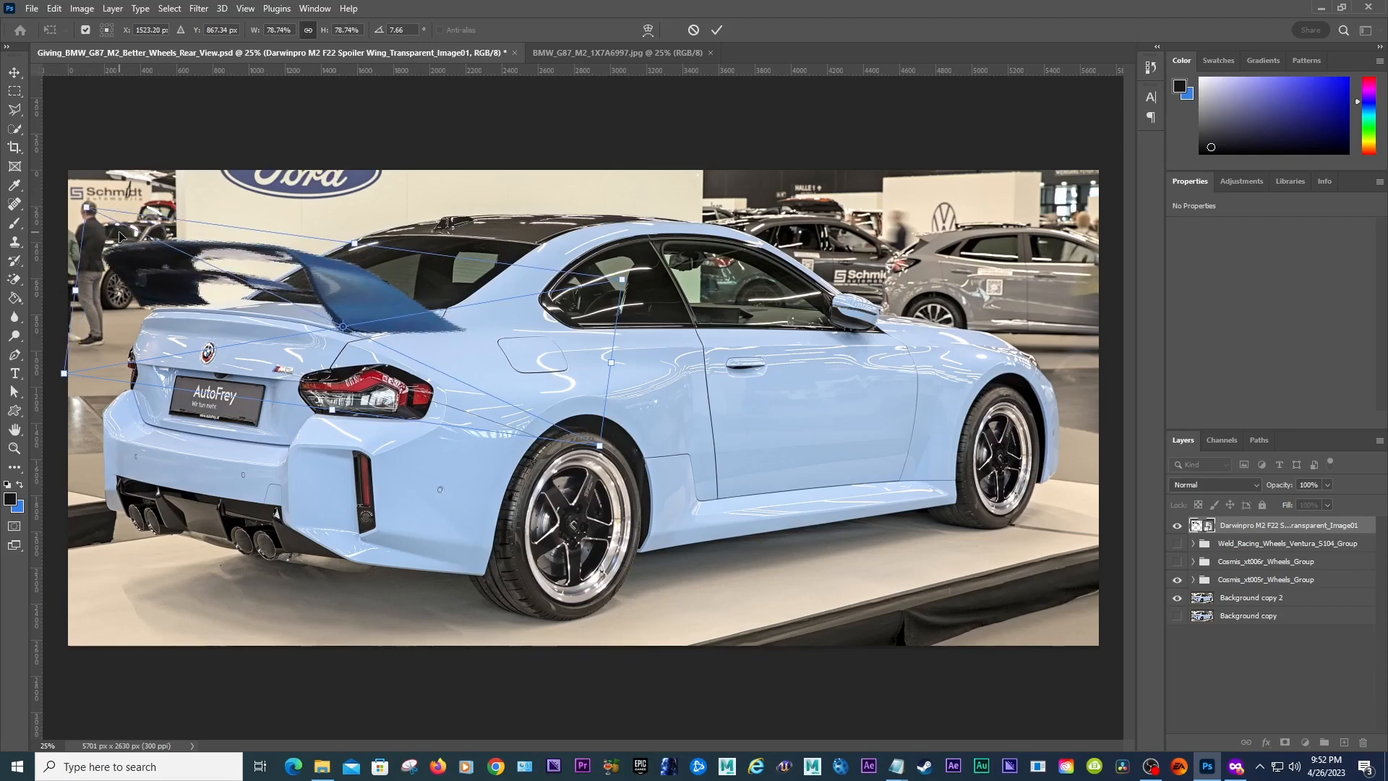
drag(633, 277, 633, 272)
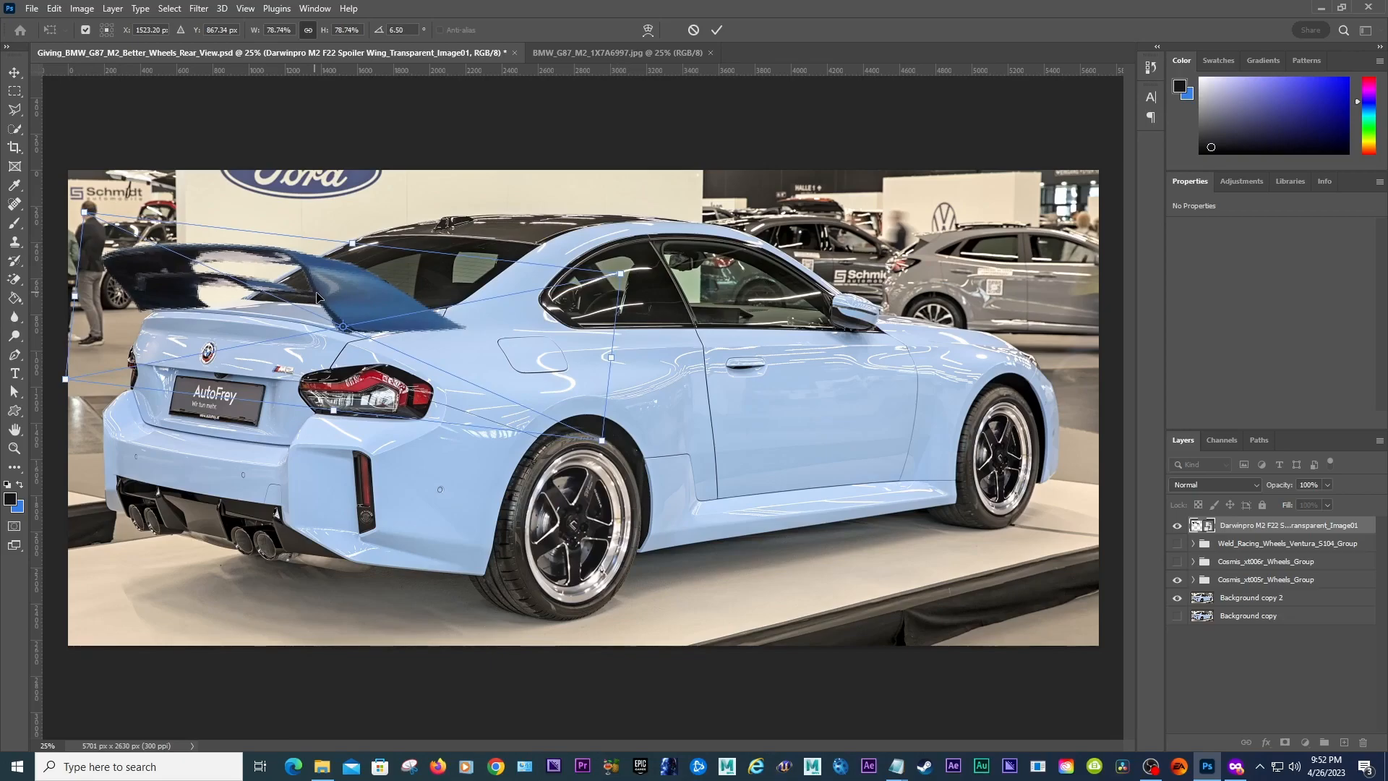
drag(317, 297, 325, 295)
drag(325, 294, 324, 293)
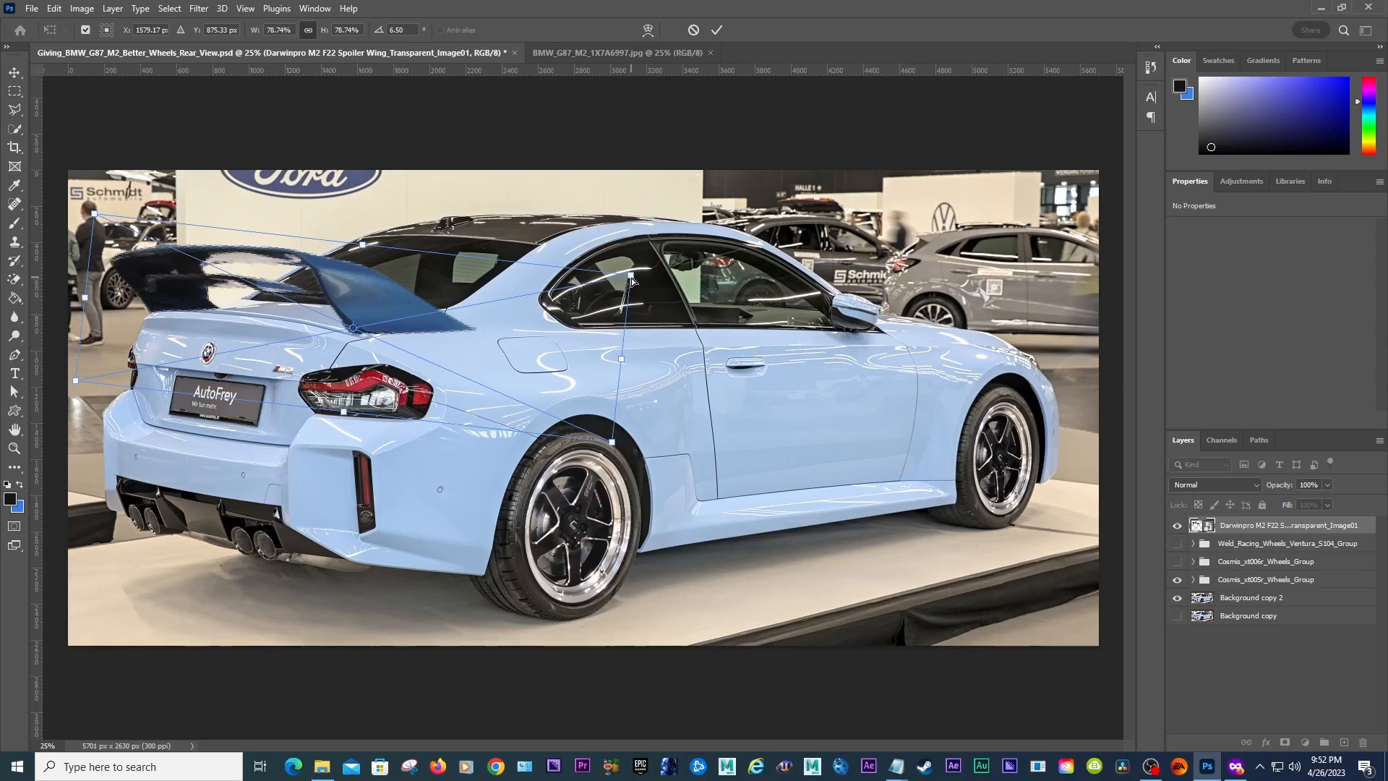
drag(631, 277, 605, 250)
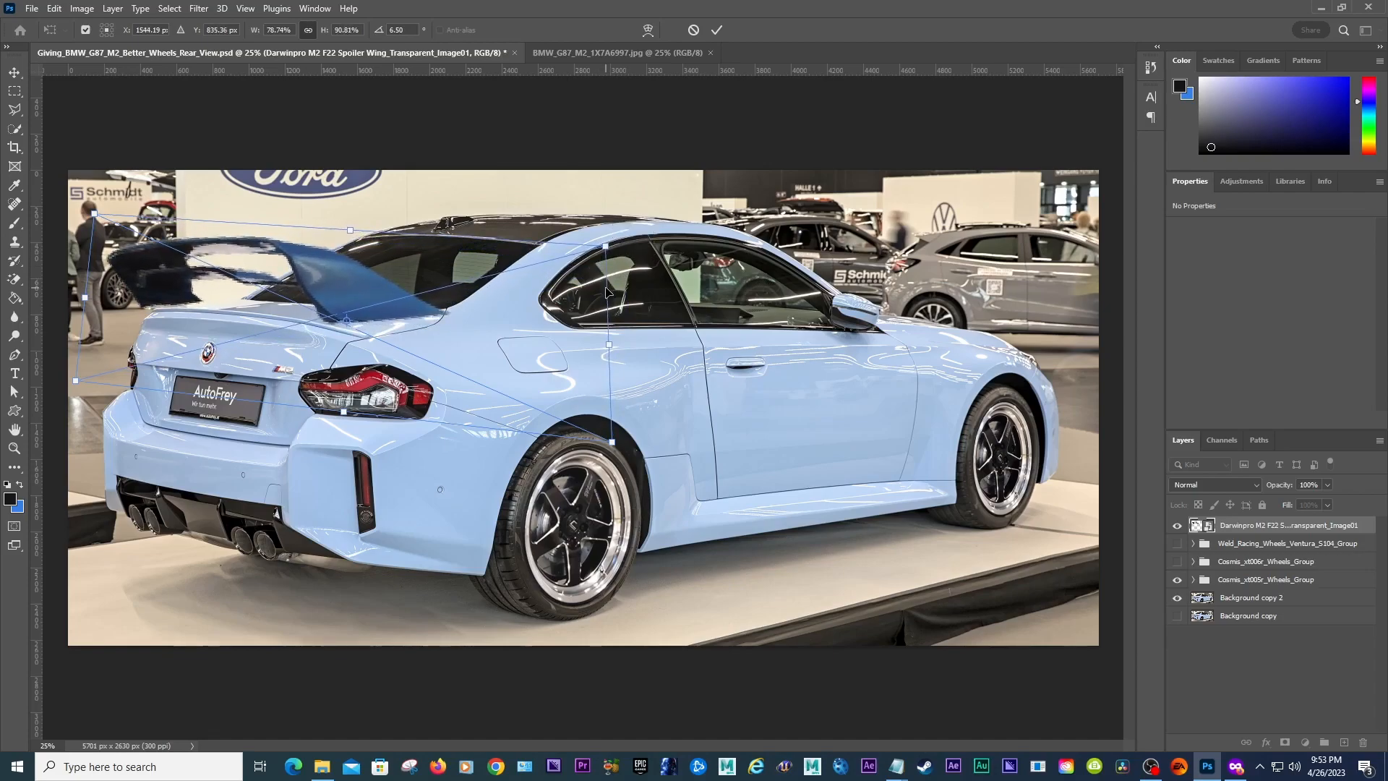
key(ctrl+z)
drag(621, 359, 583, 337)
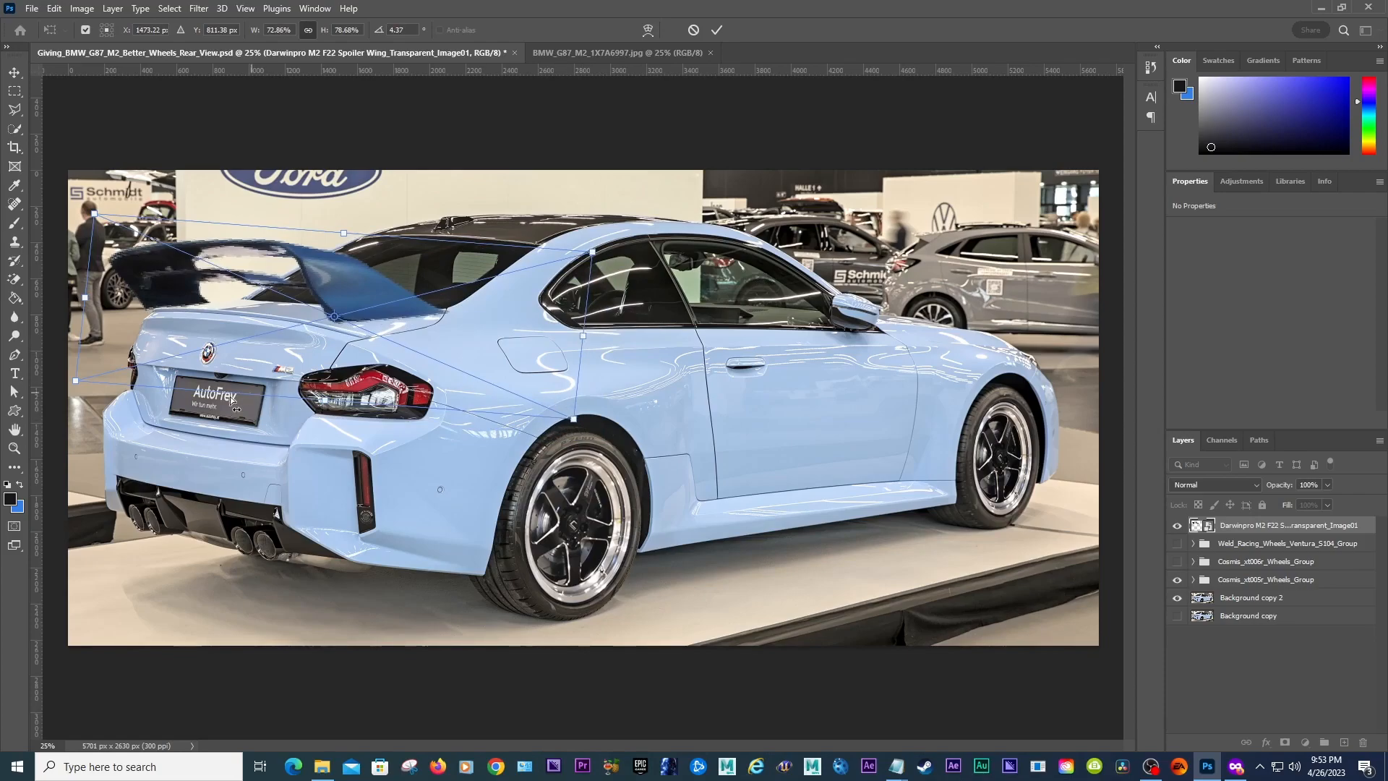
drag(326, 402, 329, 415)
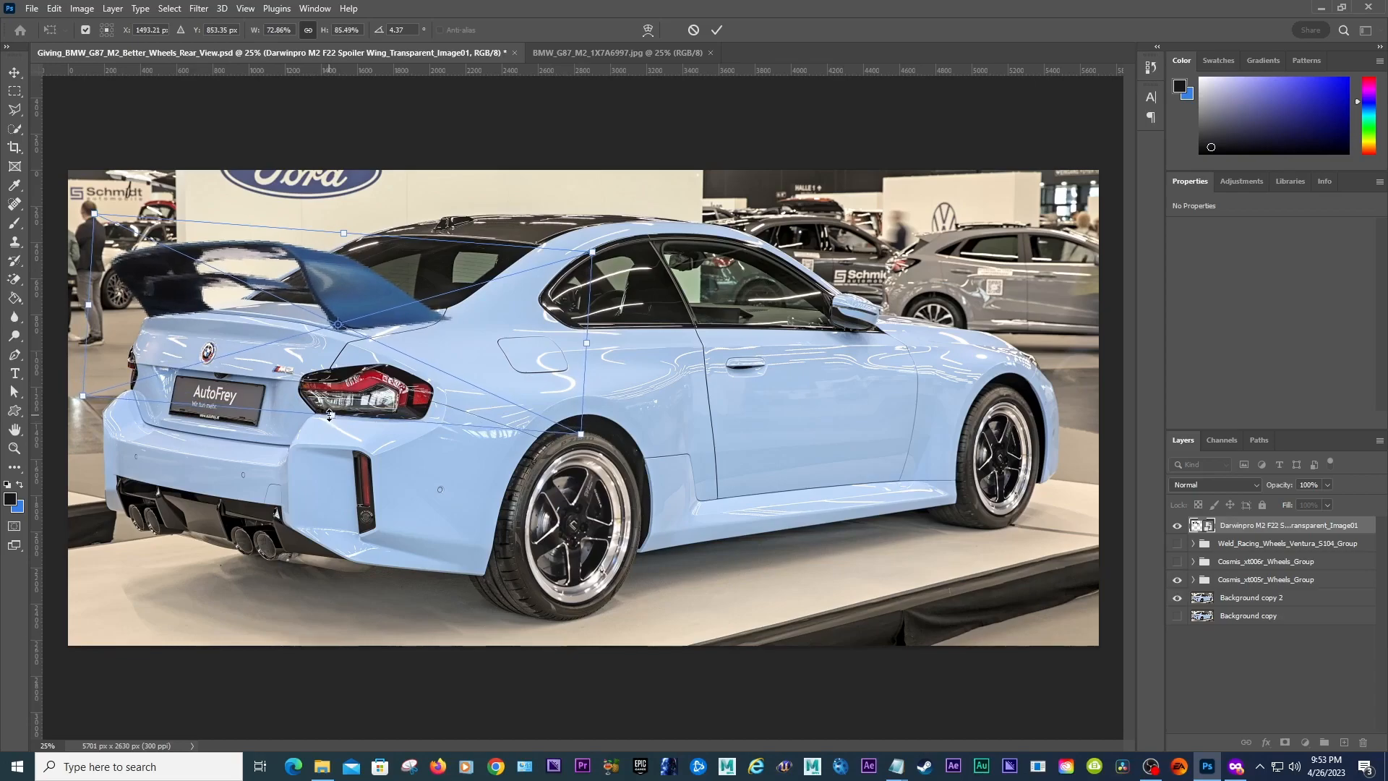
key(ctrl+z)
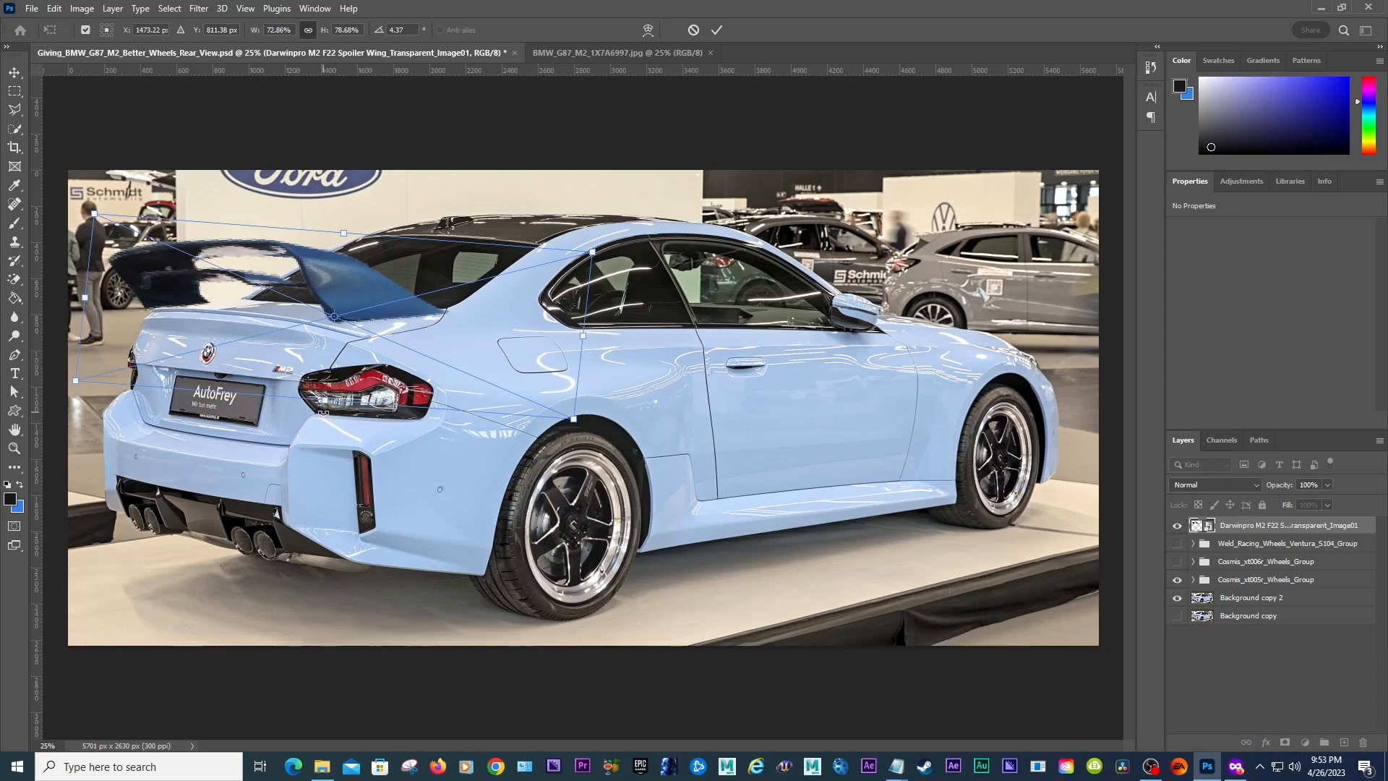
key(ctrl+z)
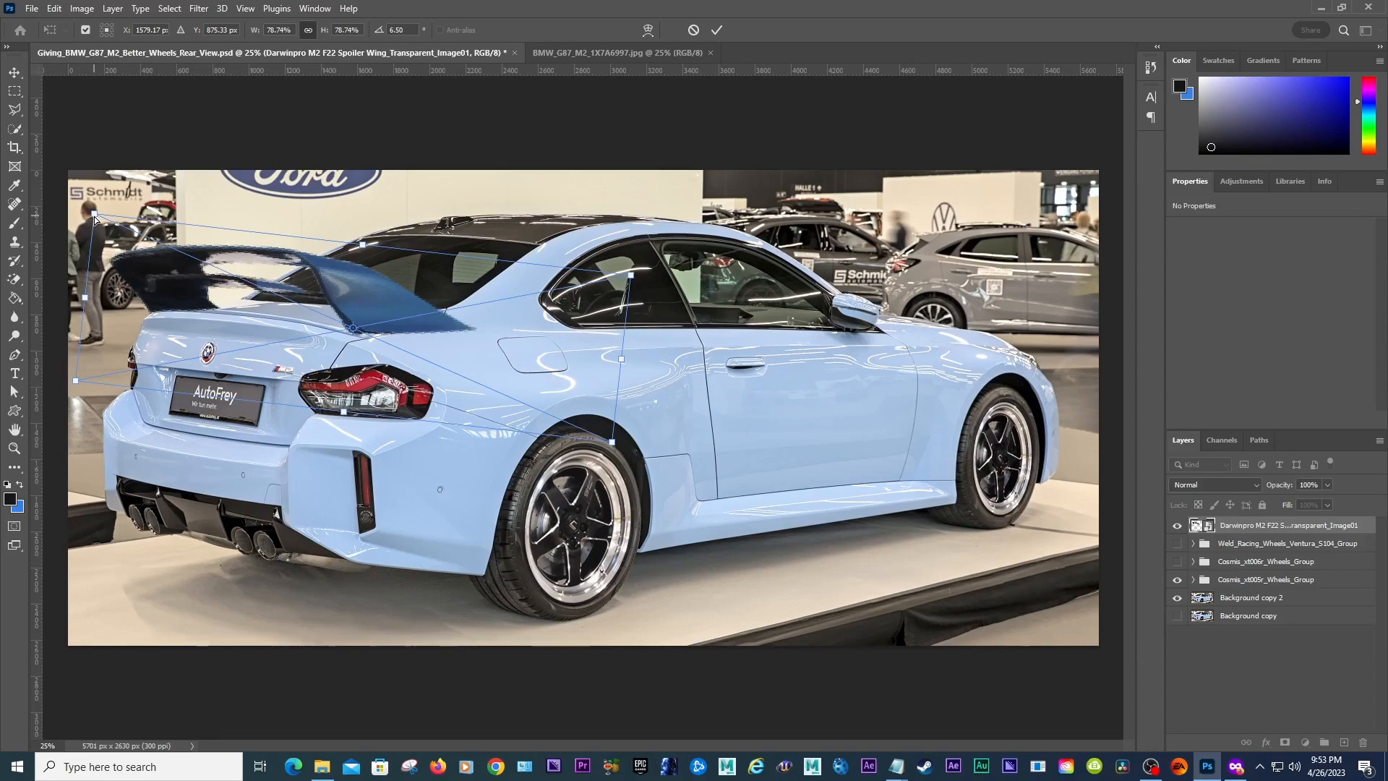
drag(94, 215, 95, 206)
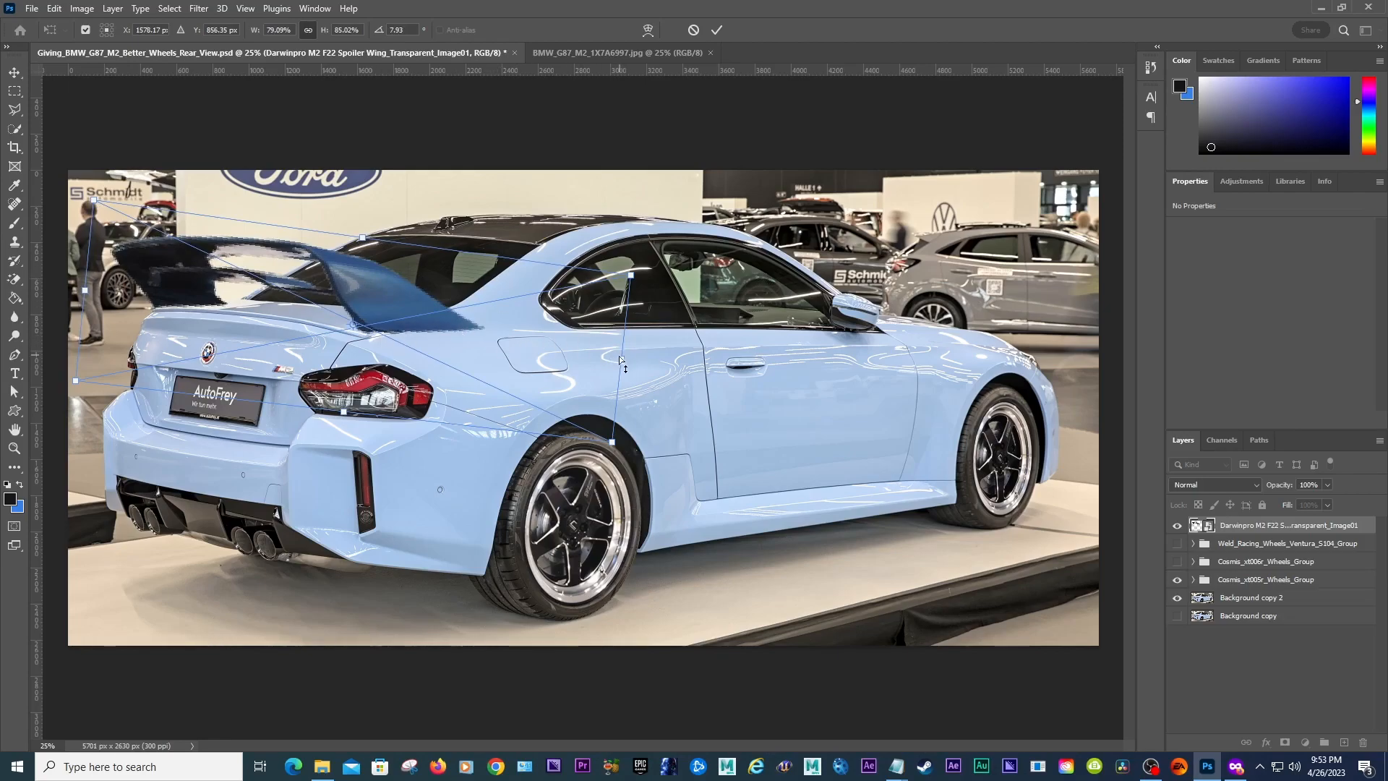
drag(619, 361, 597, 363)
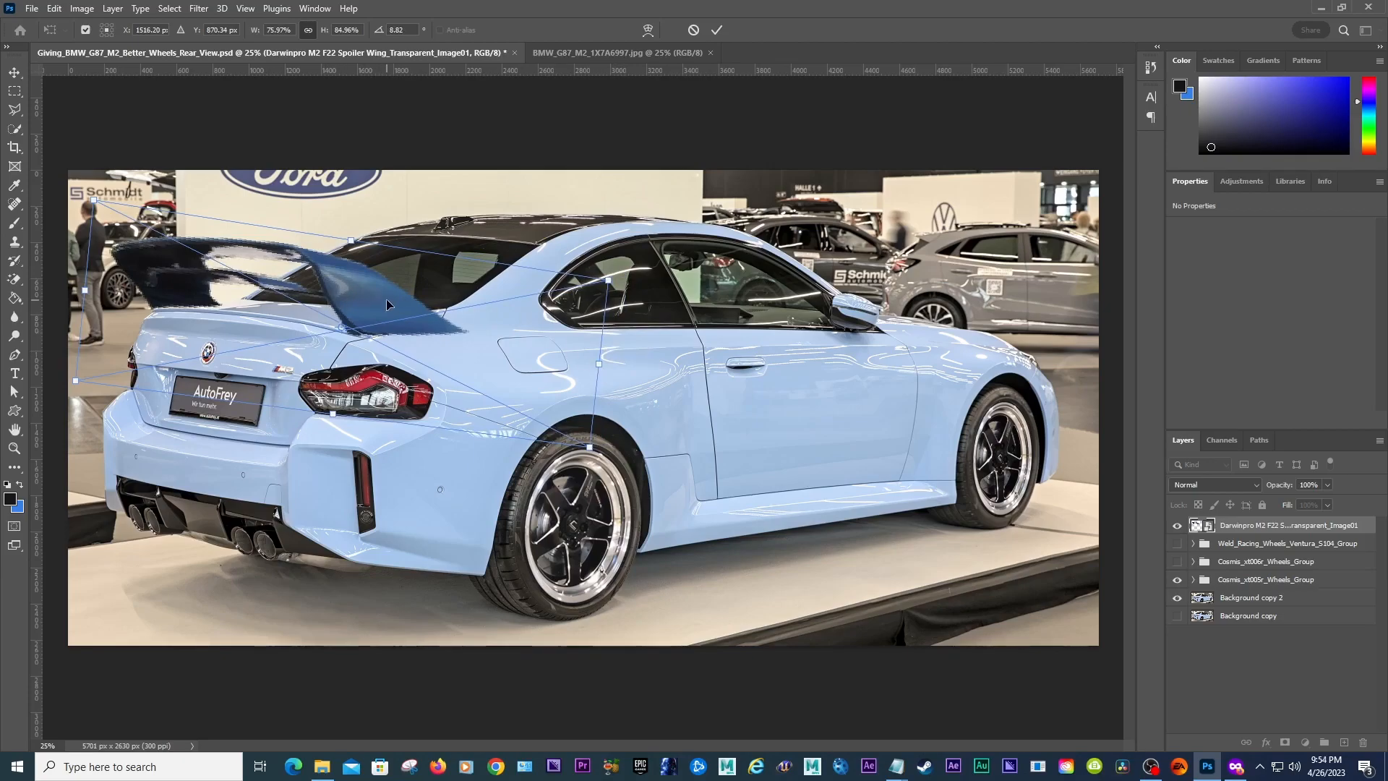
key(Return)
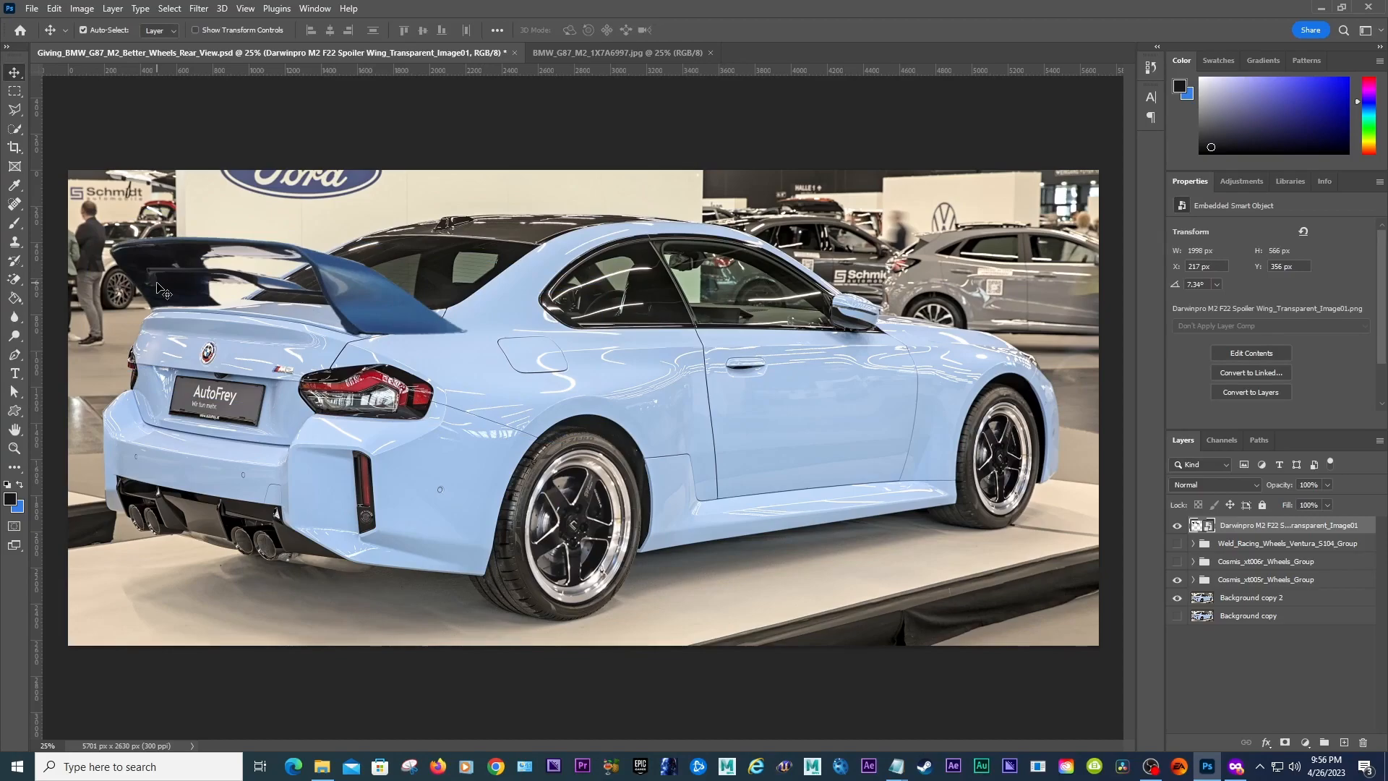
Step: Lower the spoiler's outer end slightly to reduce its tilt and commit the transform
key(ctrl+t)
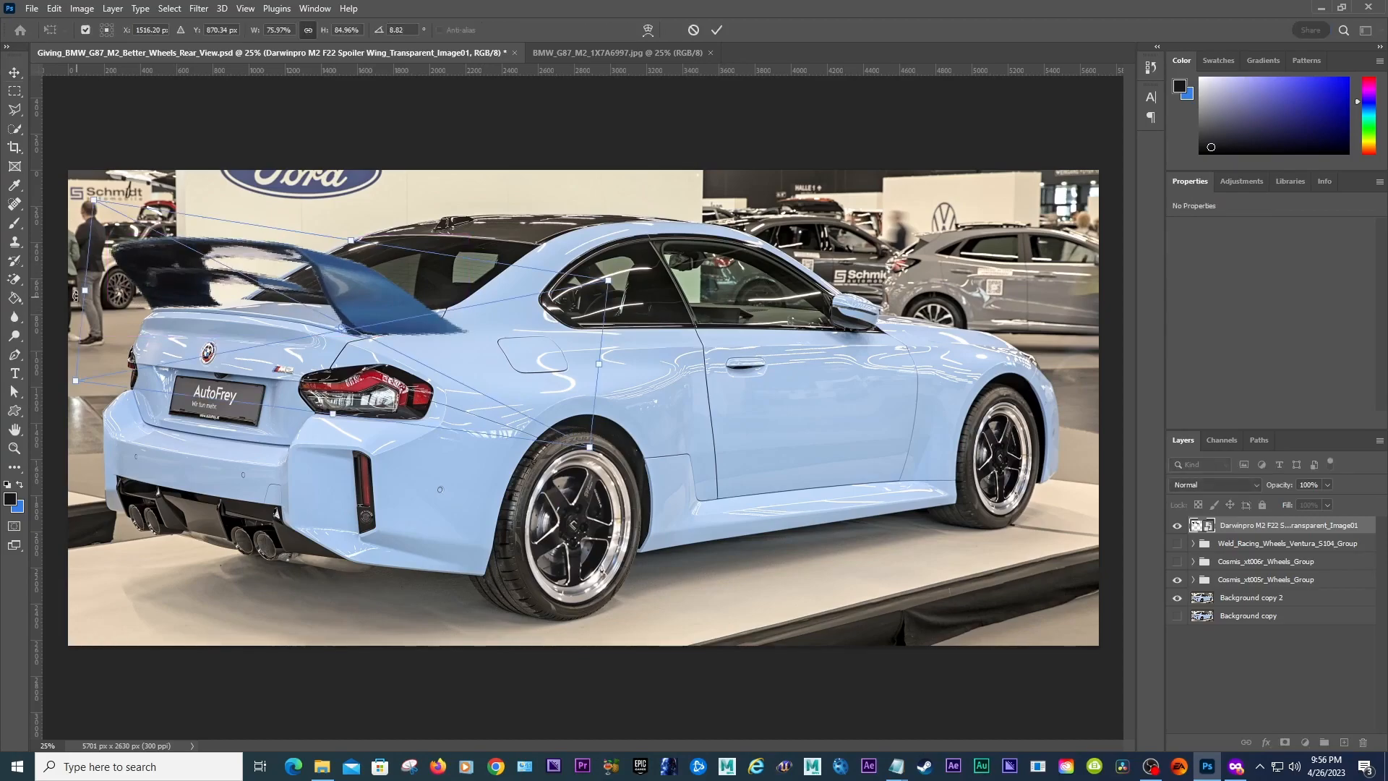
drag(83, 293, 86, 296)
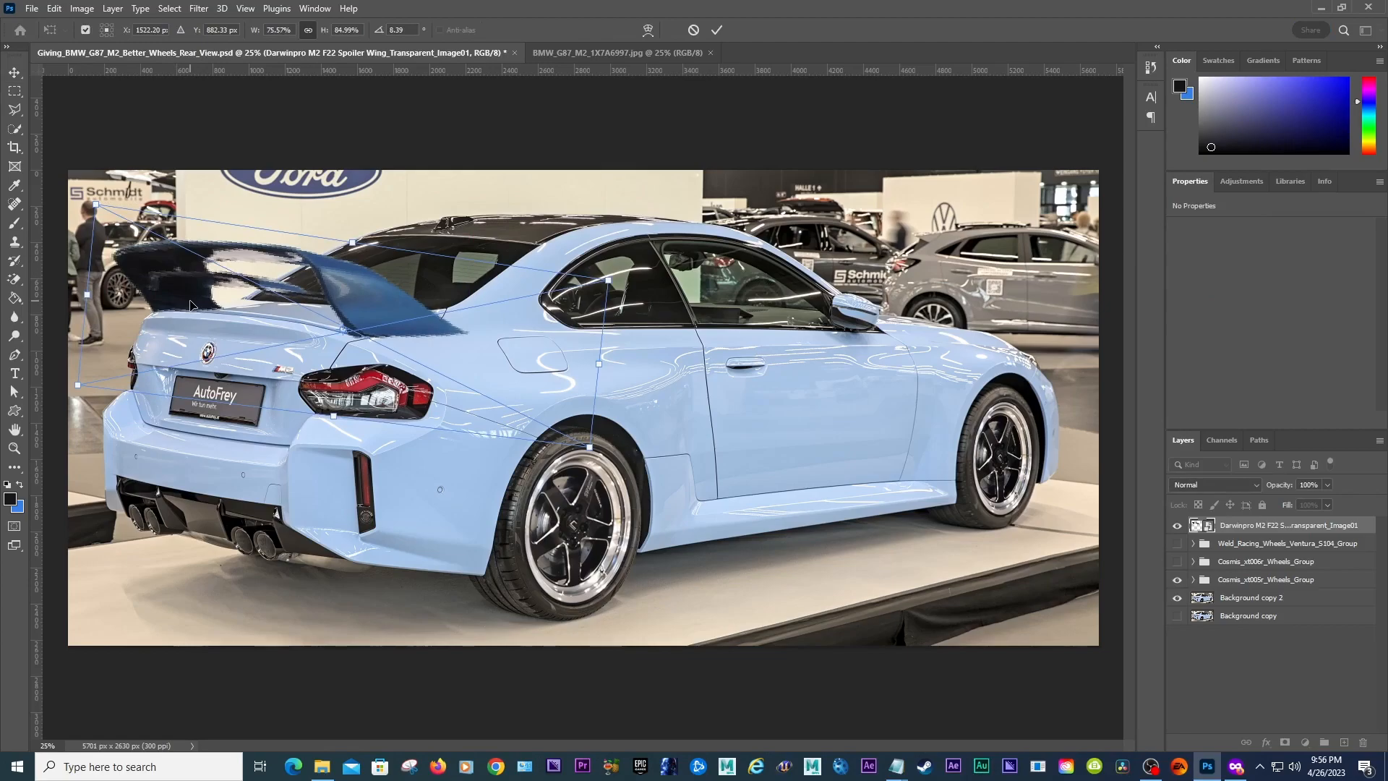
key(Return)
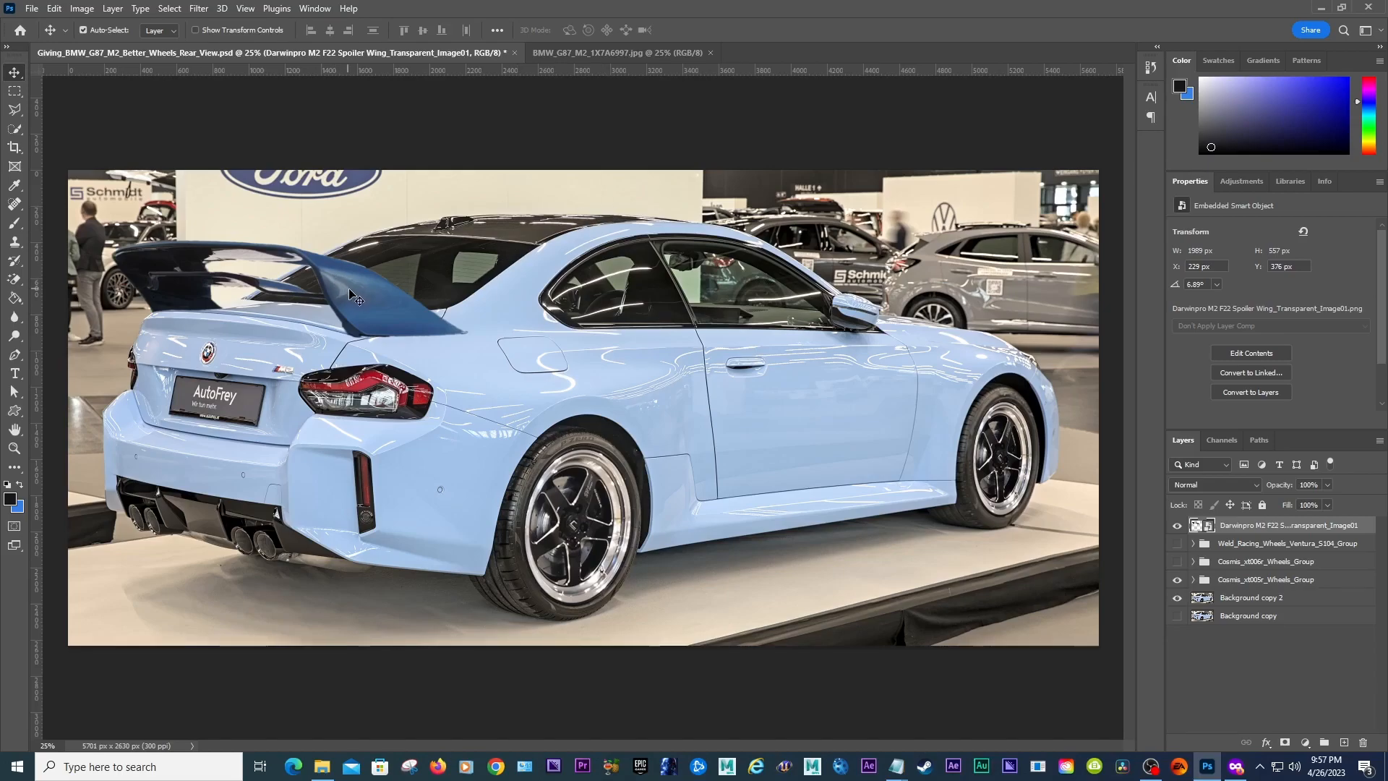
drag(390, 304, 380, 280)
key(ctrl+z)
key(ctrl+t)
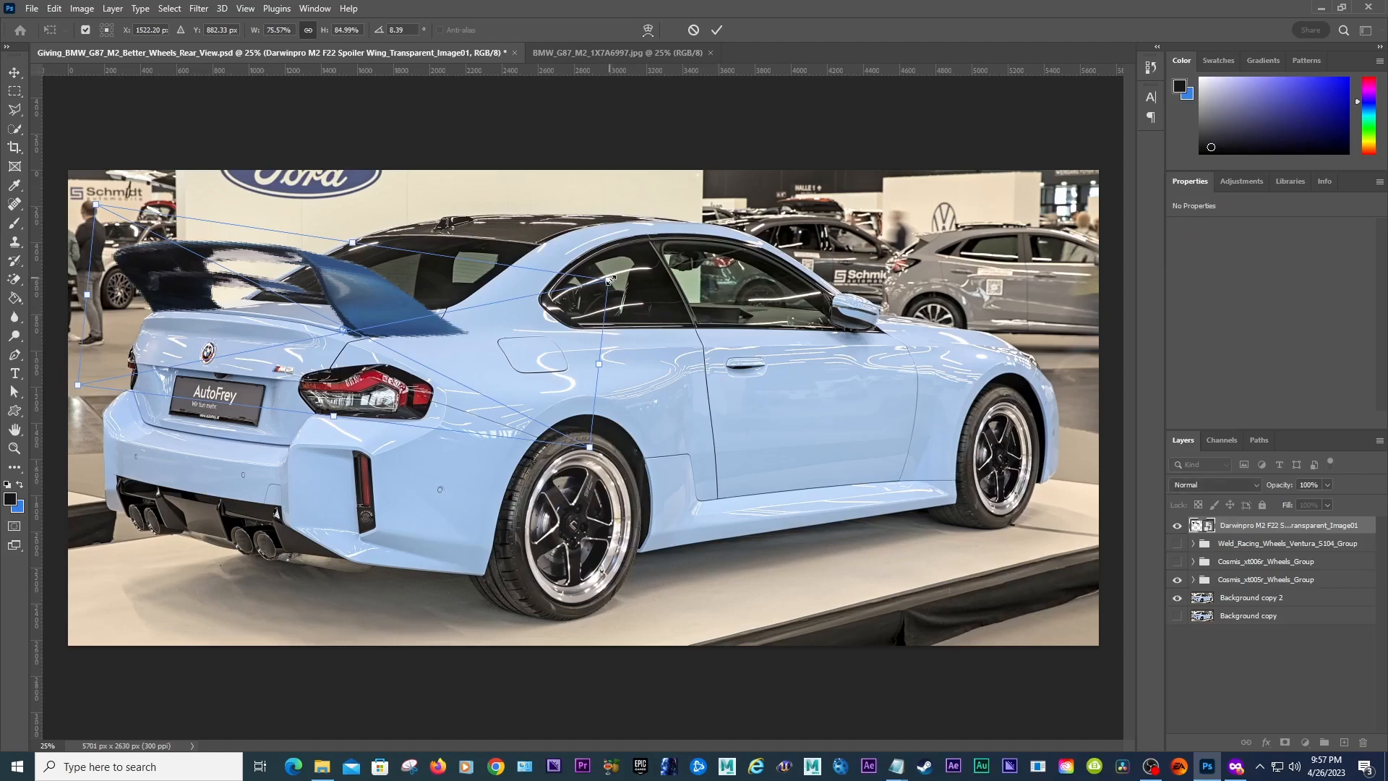
ctrl+drag(609, 279, 609, 254)
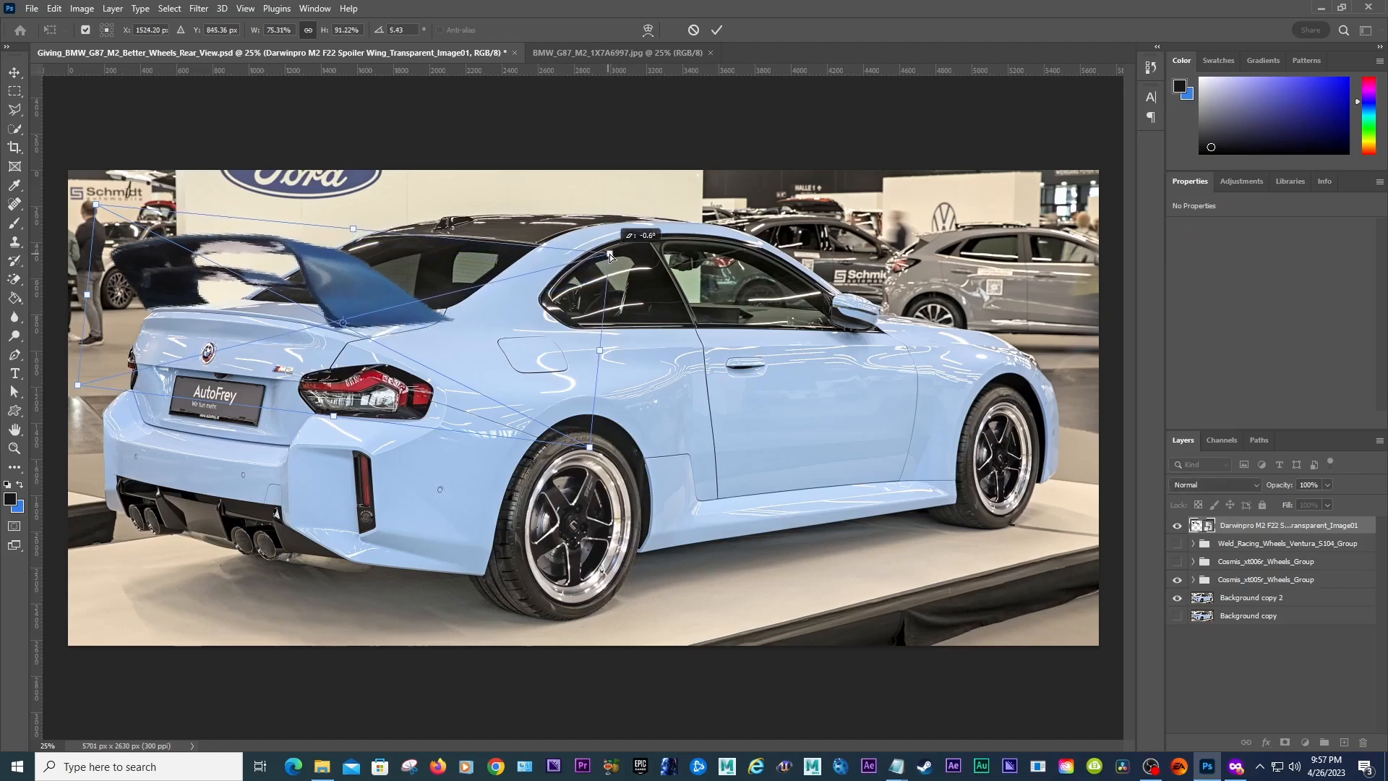
key(ctrl+z)
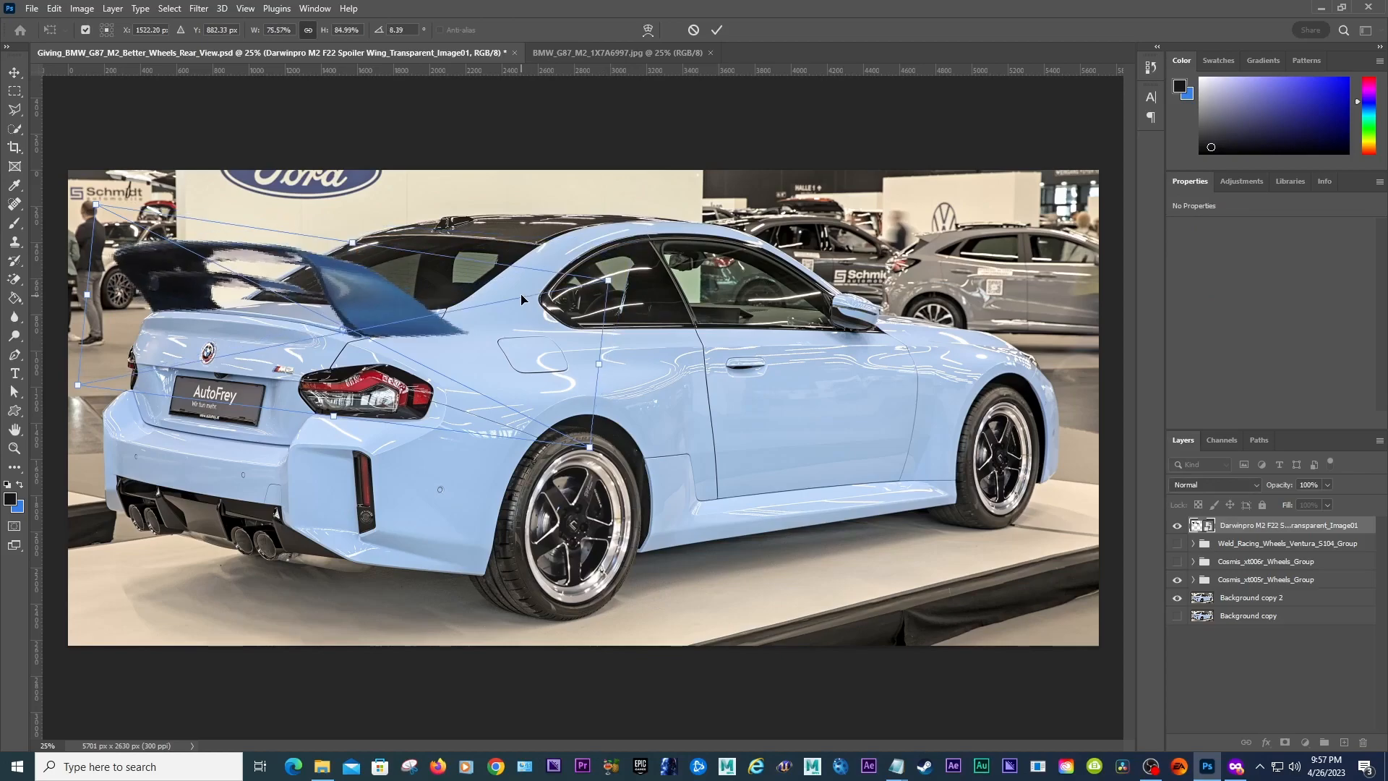
drag(350, 245, 344, 211)
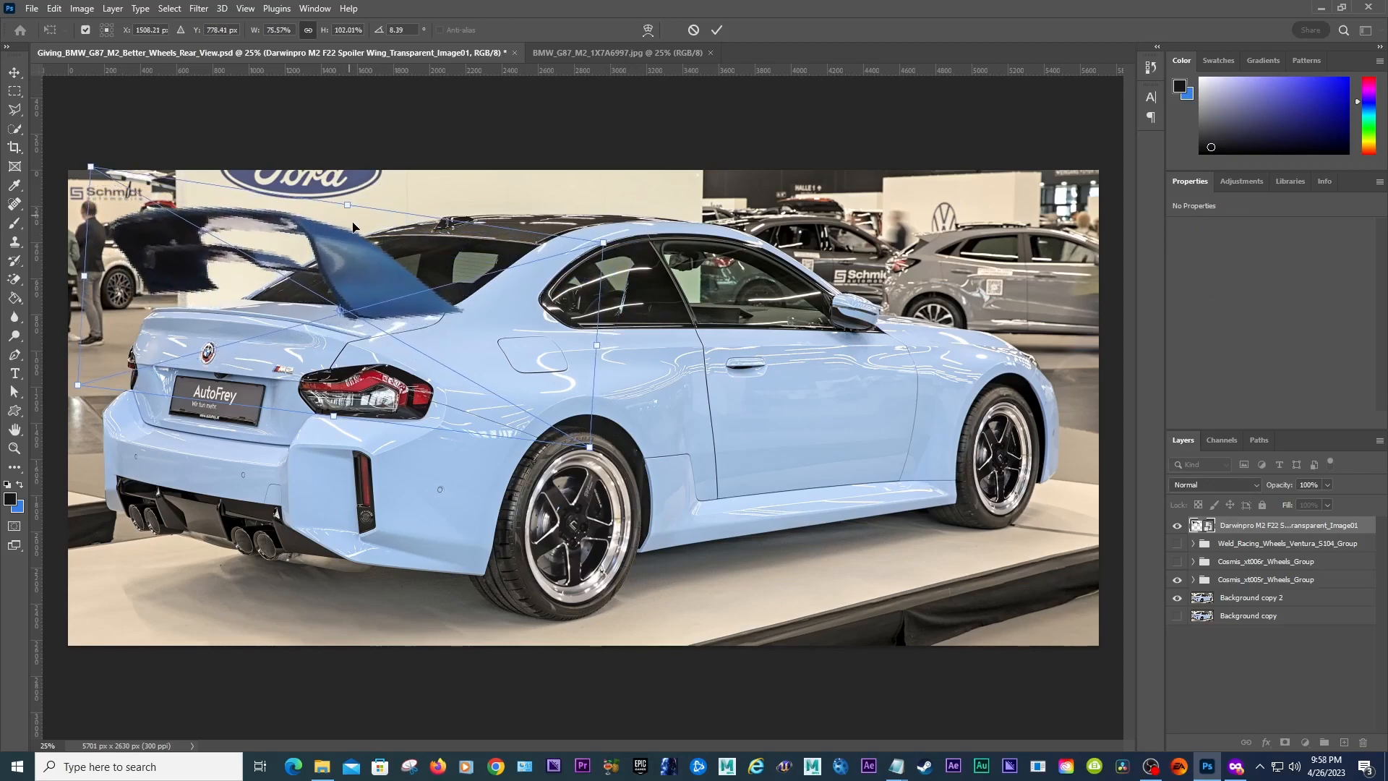
key(ctrl+z)
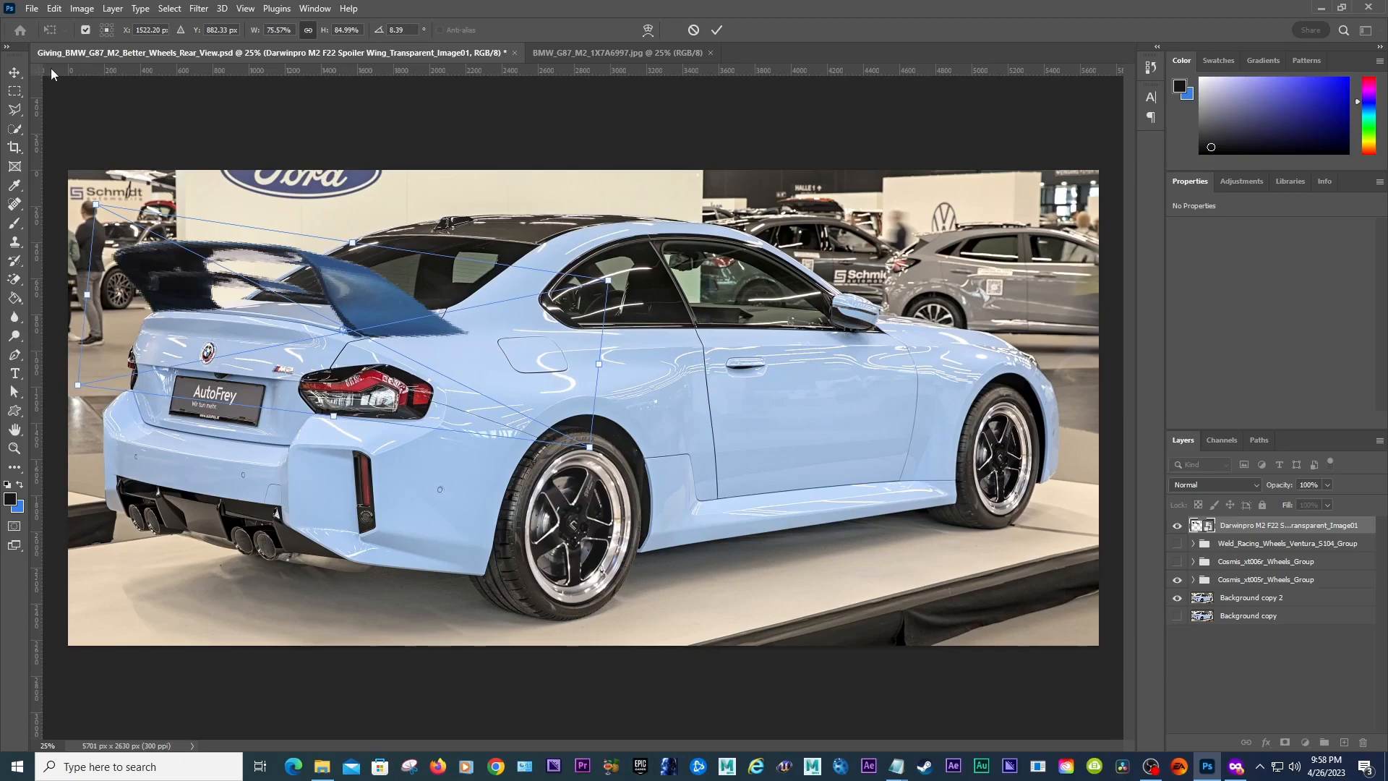
double_click(347, 293)
Step: Try warping the spoiler again to bend its base down onto the trunk lid
click(81, 7)
mouse_move(58, 6)
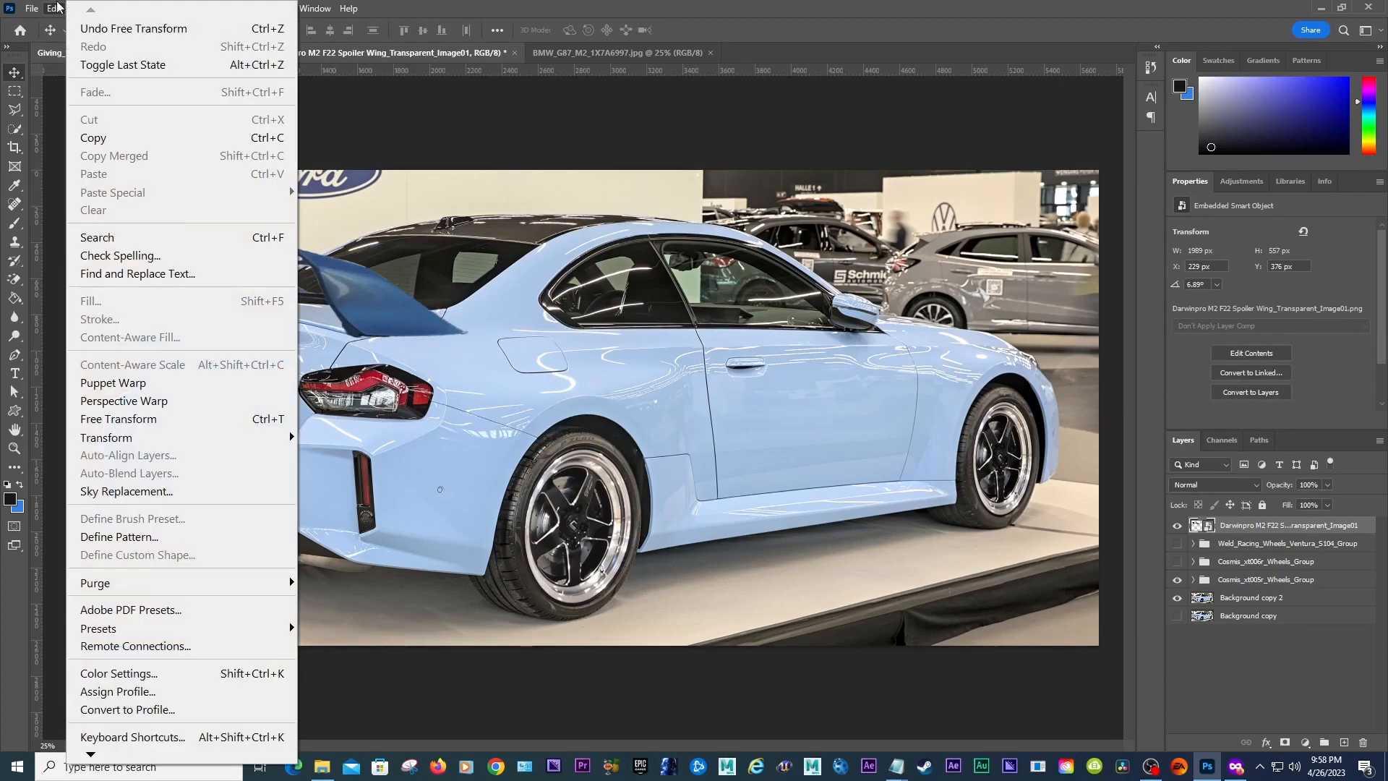
mouse_move(281, 437)
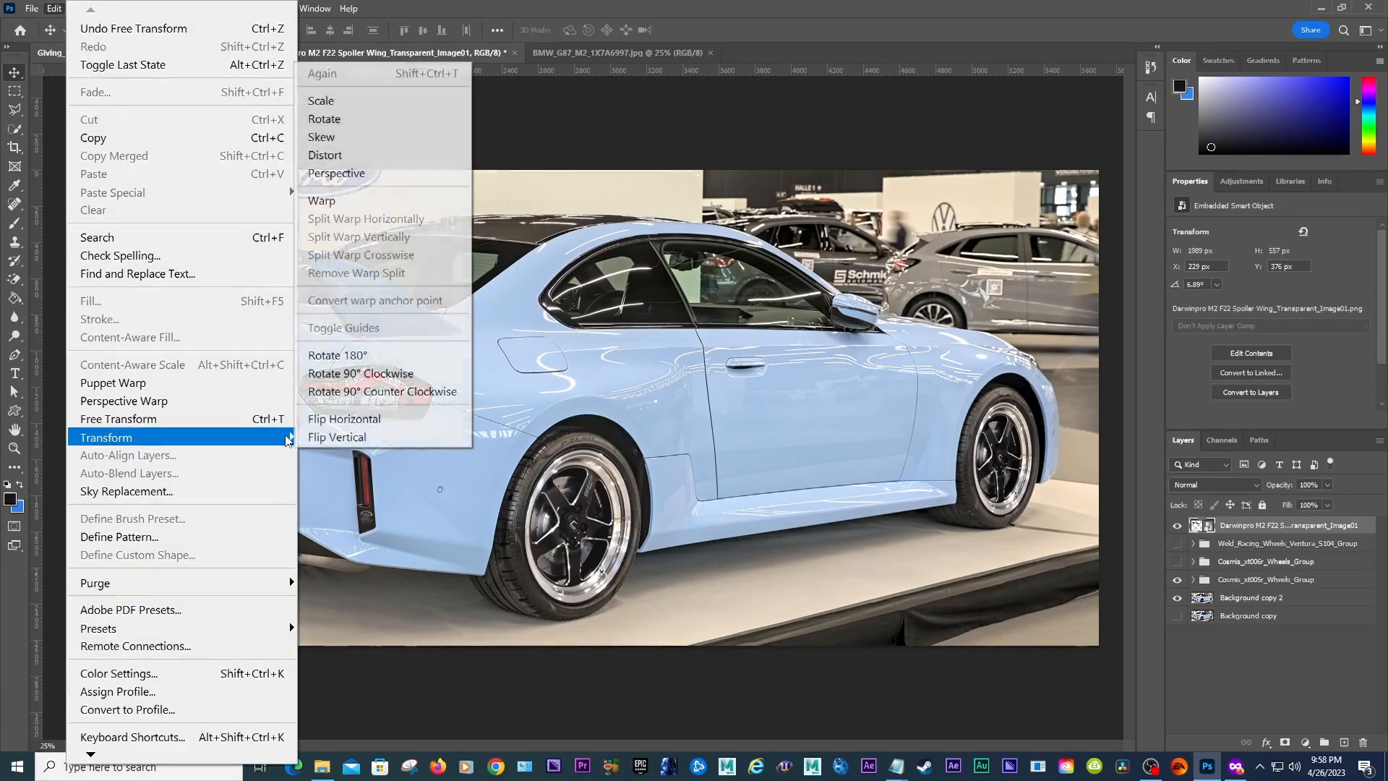
click(322, 200)
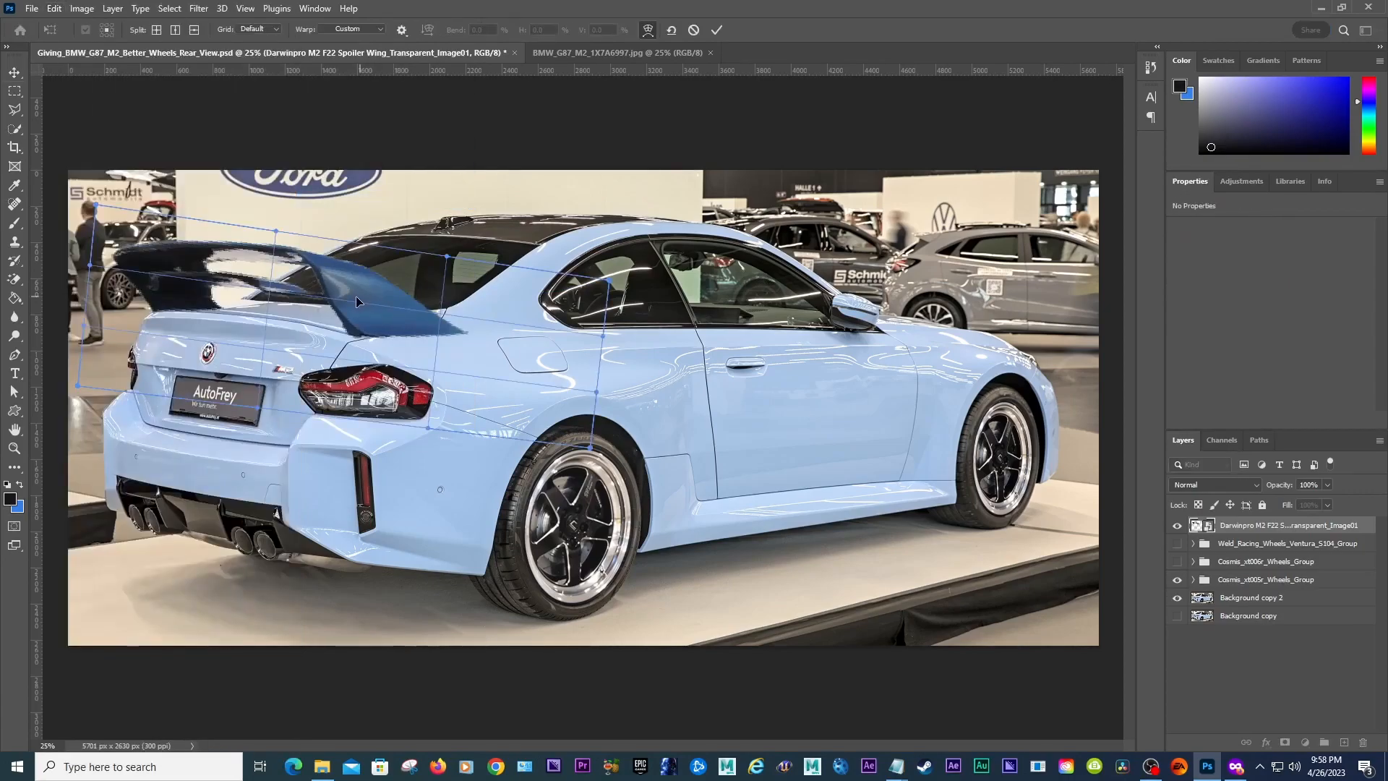
drag(447, 257, 427, 99)
drag(347, 326, 358, 345)
alt+click(406, 345)
key(ctrl+z)
key(ctrl+z)
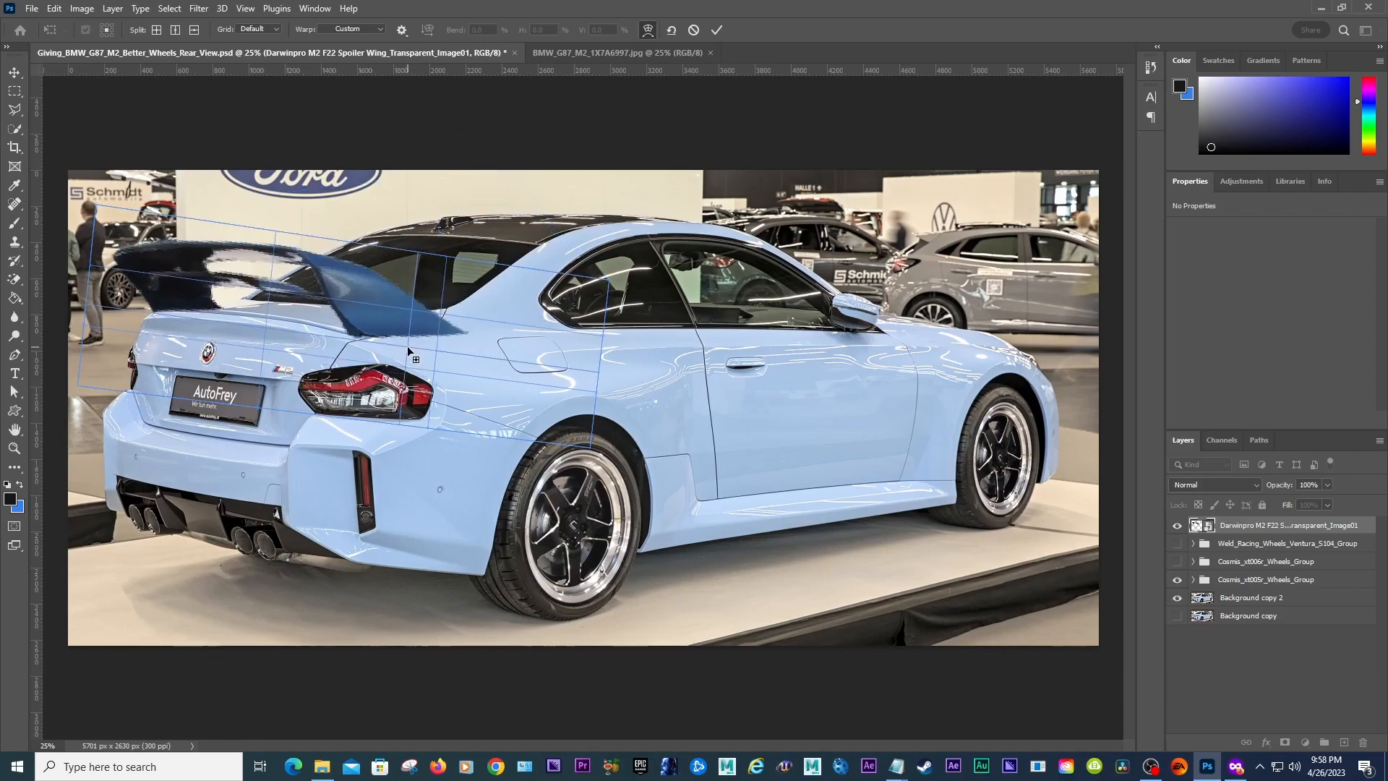
click(14, 70)
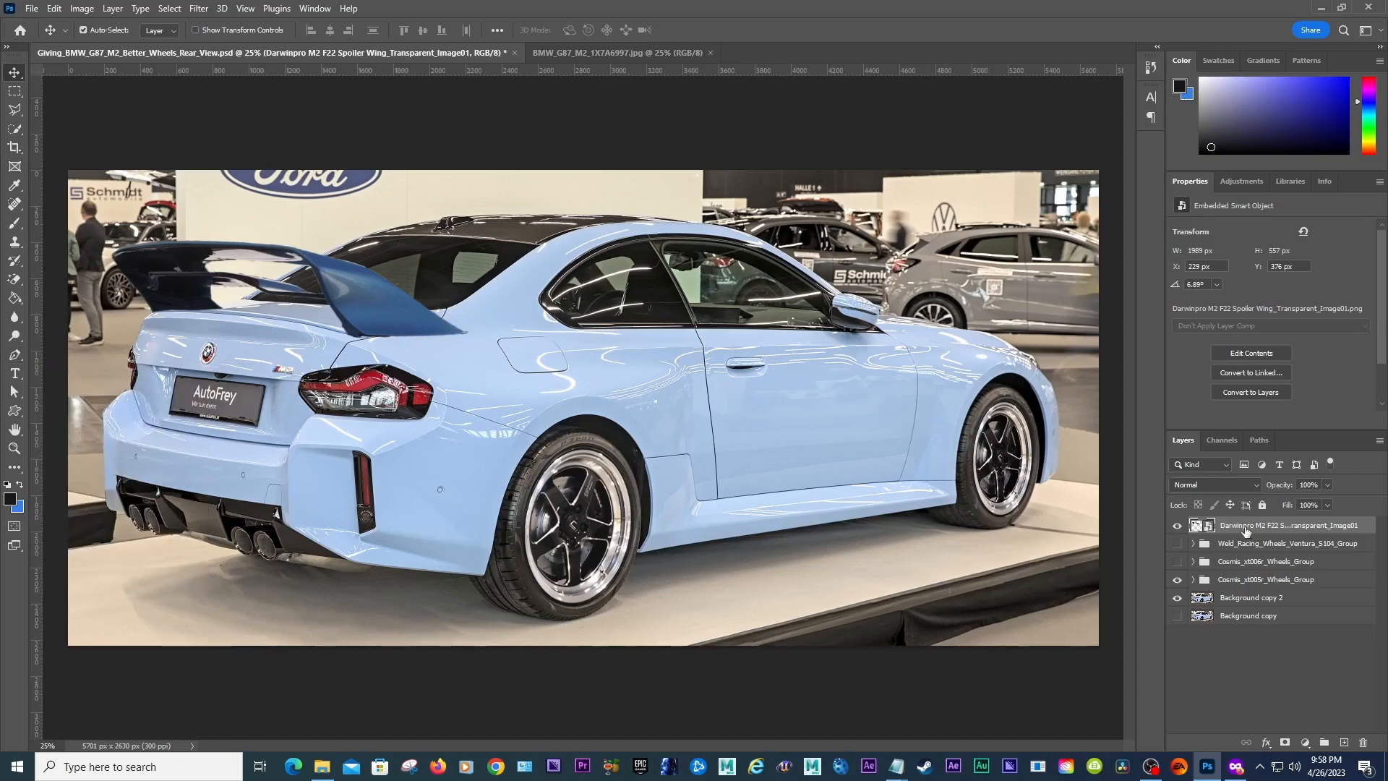
Step: Lower the spoiler layer's opacity to 62% so the trunk shows through
click(15, 356)
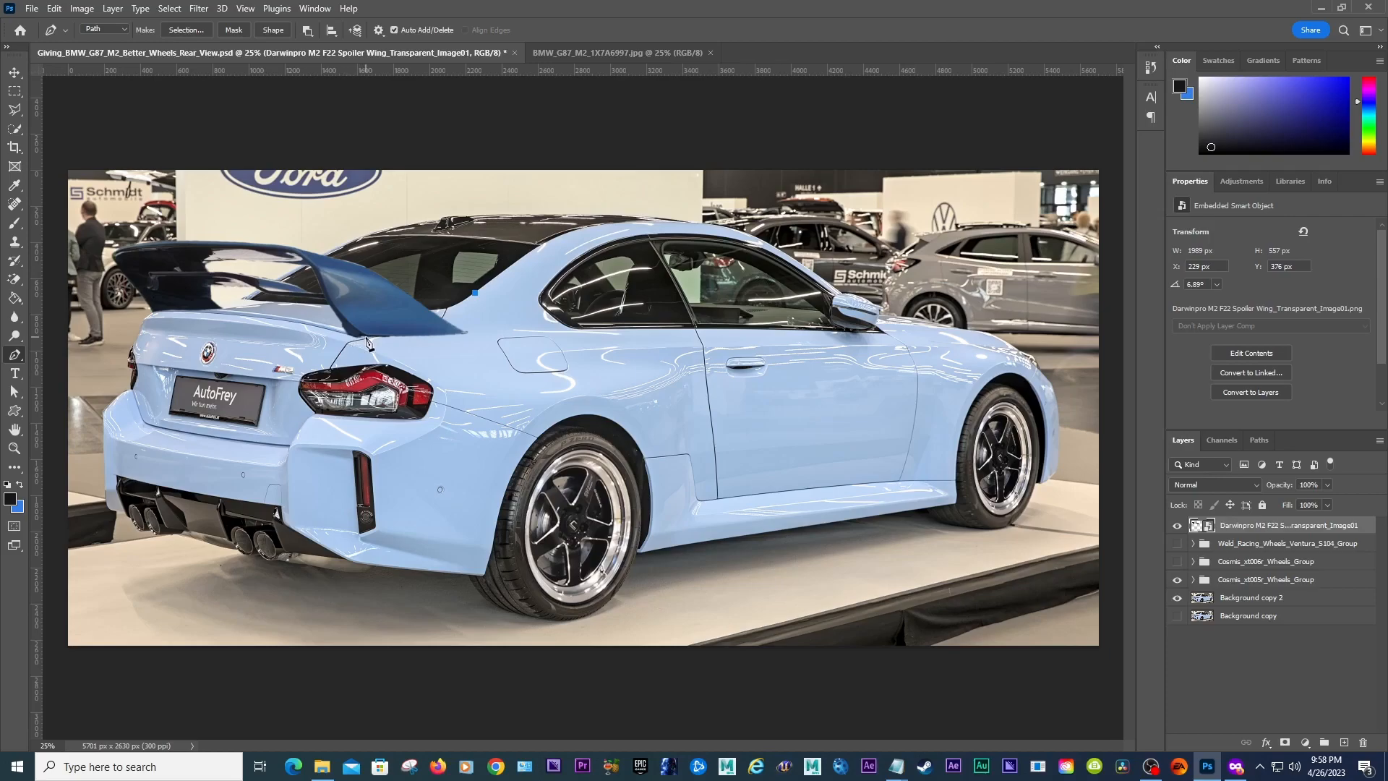
key(ctrl+z)
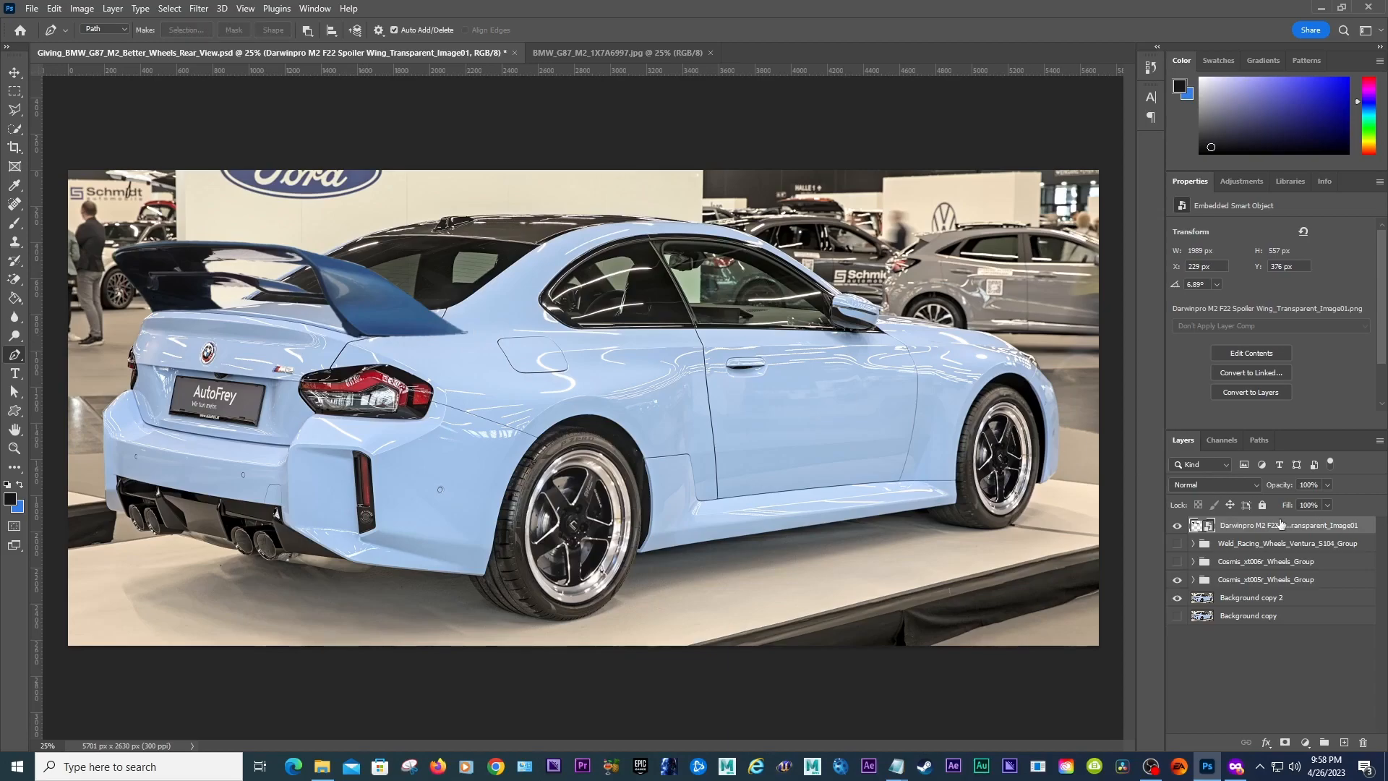
click(1328, 485)
drag(1326, 504, 1307, 504)
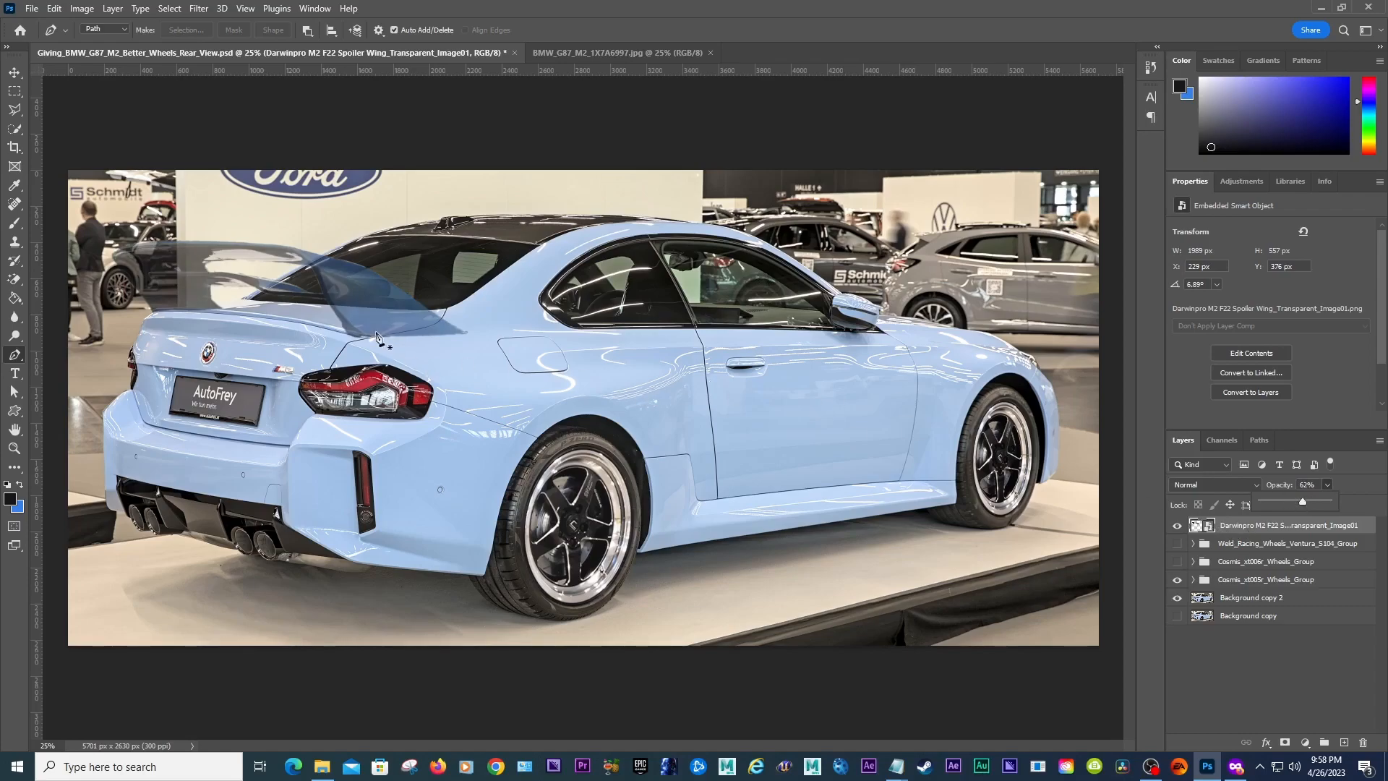
click(1235, 526)
Step: Trace a closed pen path around the spoiler, curving its lower edge along the trunk lid line
click(467, 298)
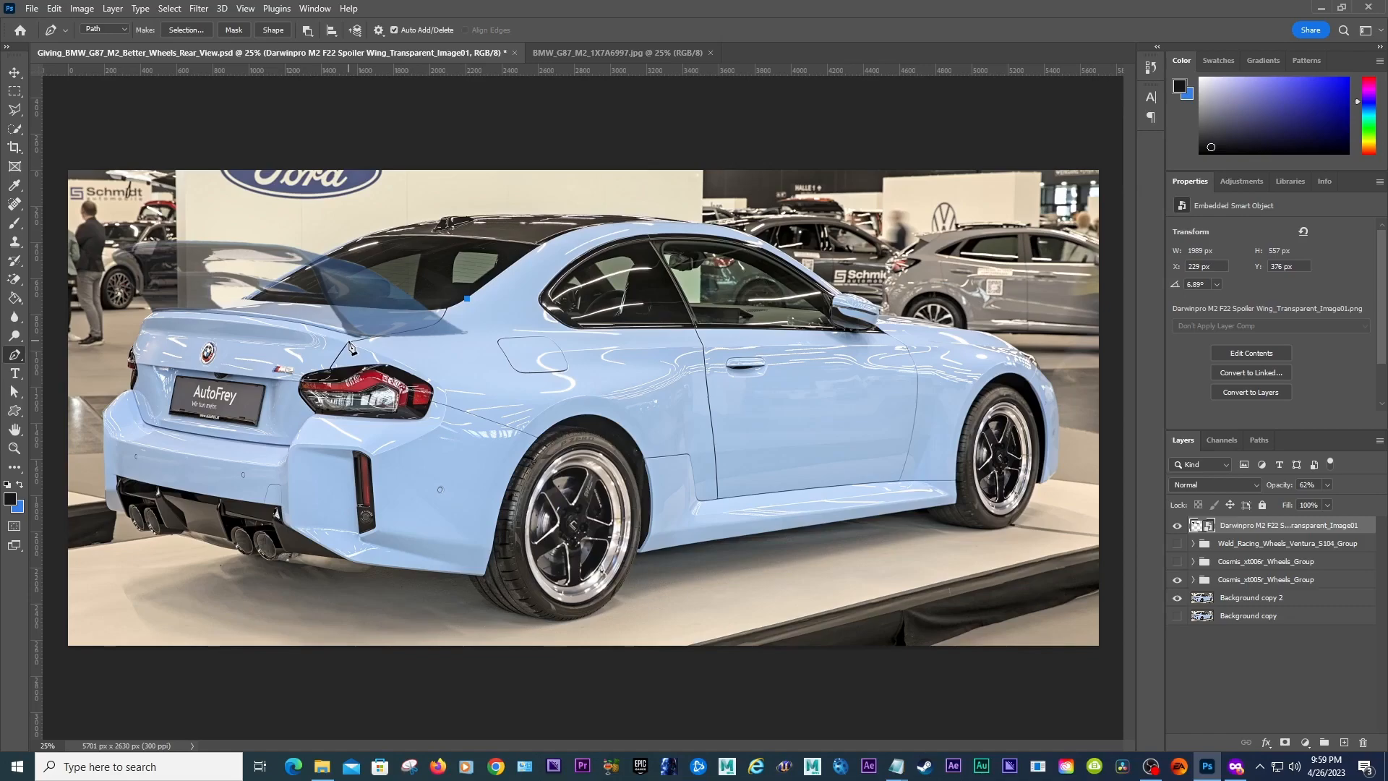
drag(349, 337, 248, 355)
drag(248, 355, 264, 335)
key(ctrl+z)
key(ctrl+z)
click(446, 310)
drag(360, 339, 270, 350)
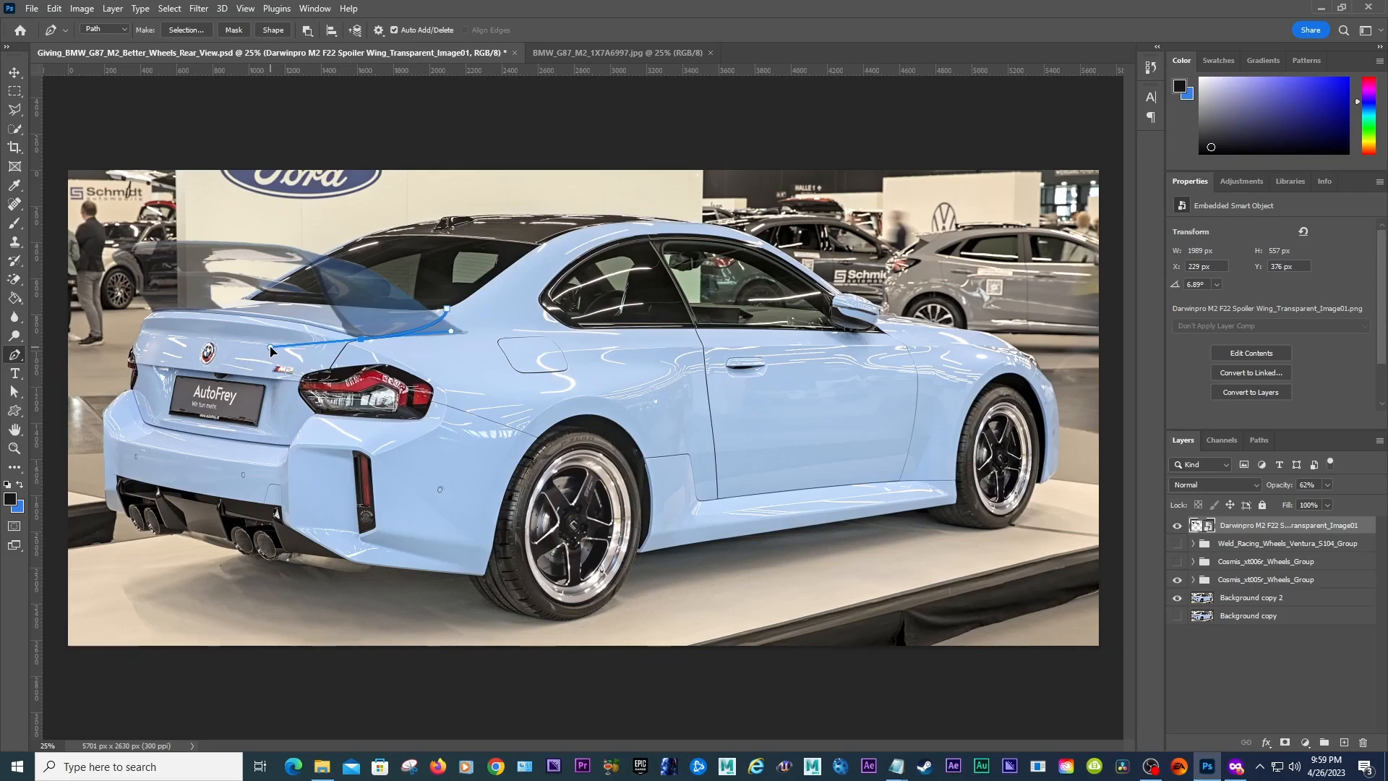
click(243, 334)
click(141, 329)
click(89, 267)
click(105, 205)
click(286, 211)
click(387, 247)
click(436, 282)
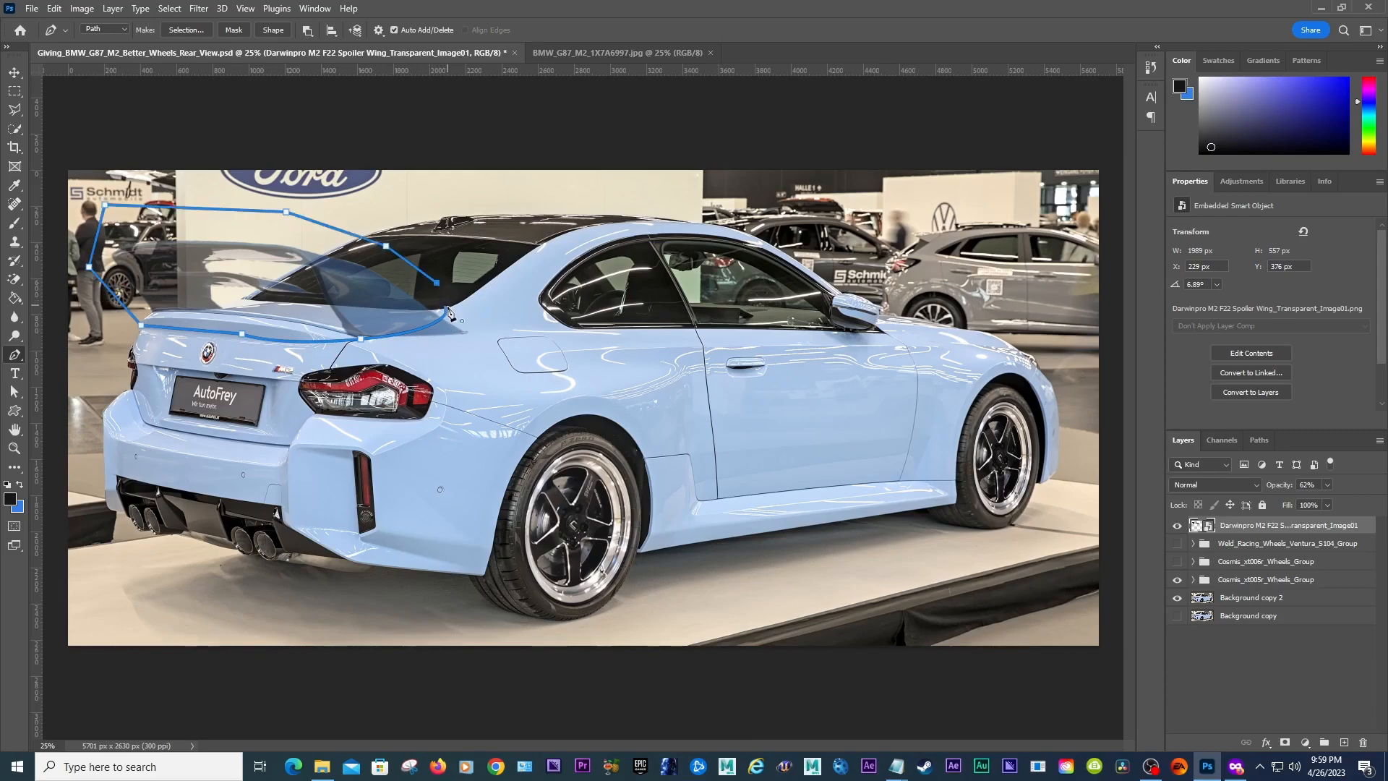
click(447, 309)
Step: Set the spoiler layer's opacity to 100% and convert the path into a selection with 0.5 px feather
click(1321, 488)
text(100)
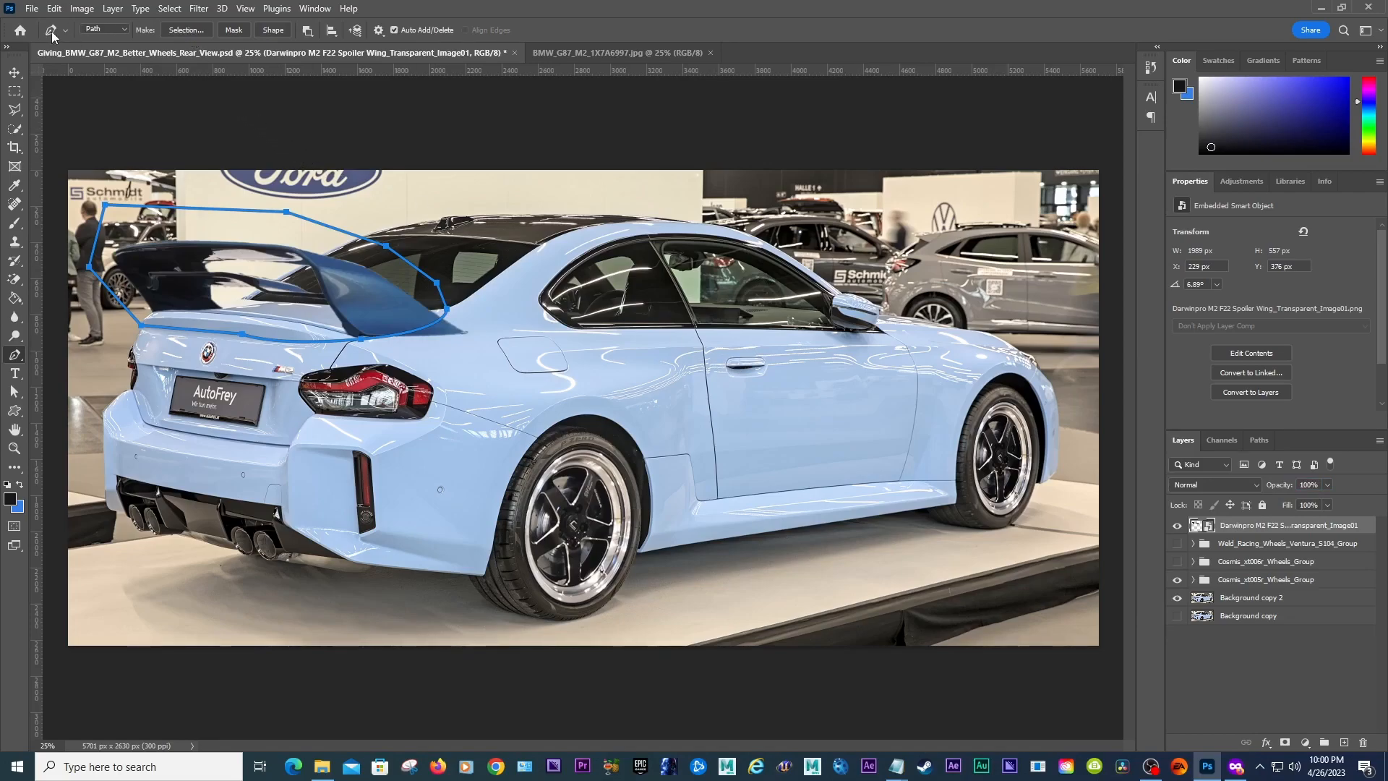
click(193, 32)
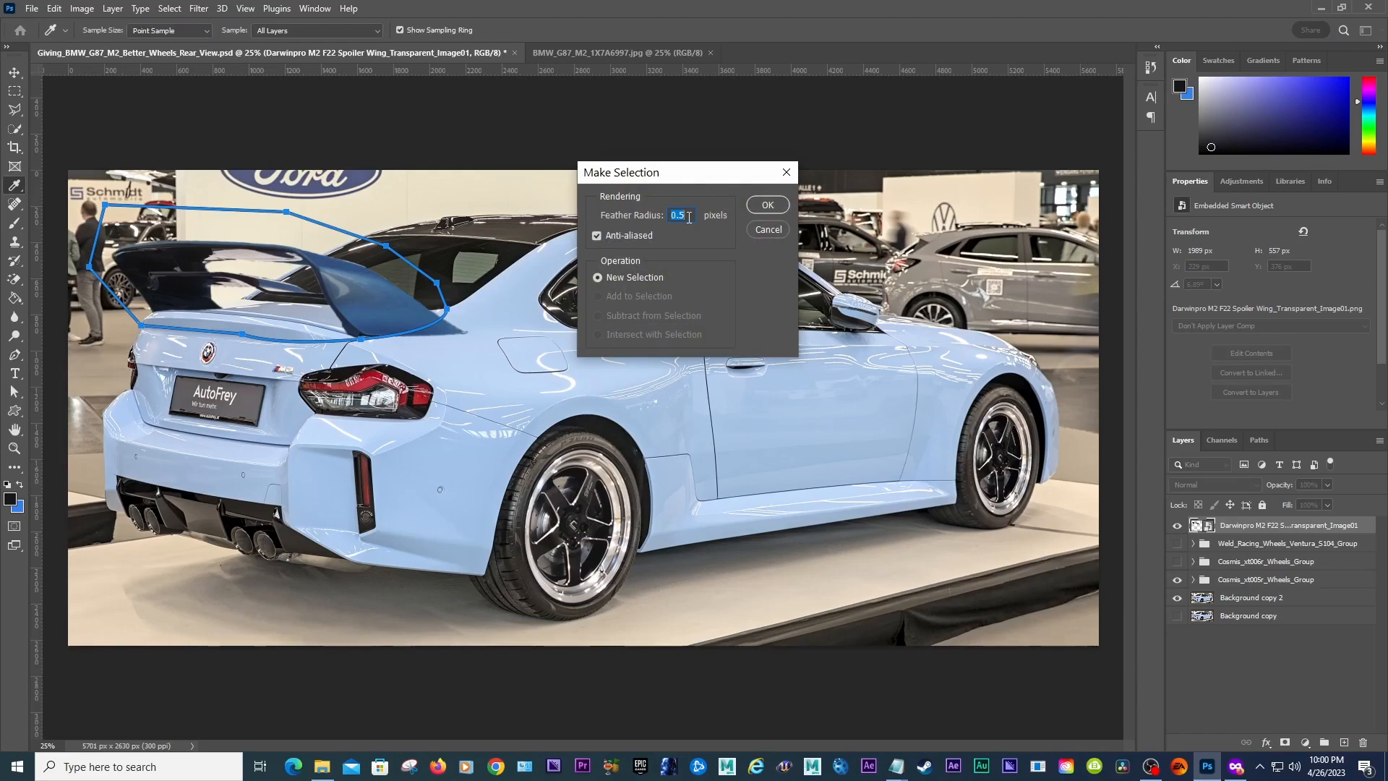
click(768, 207)
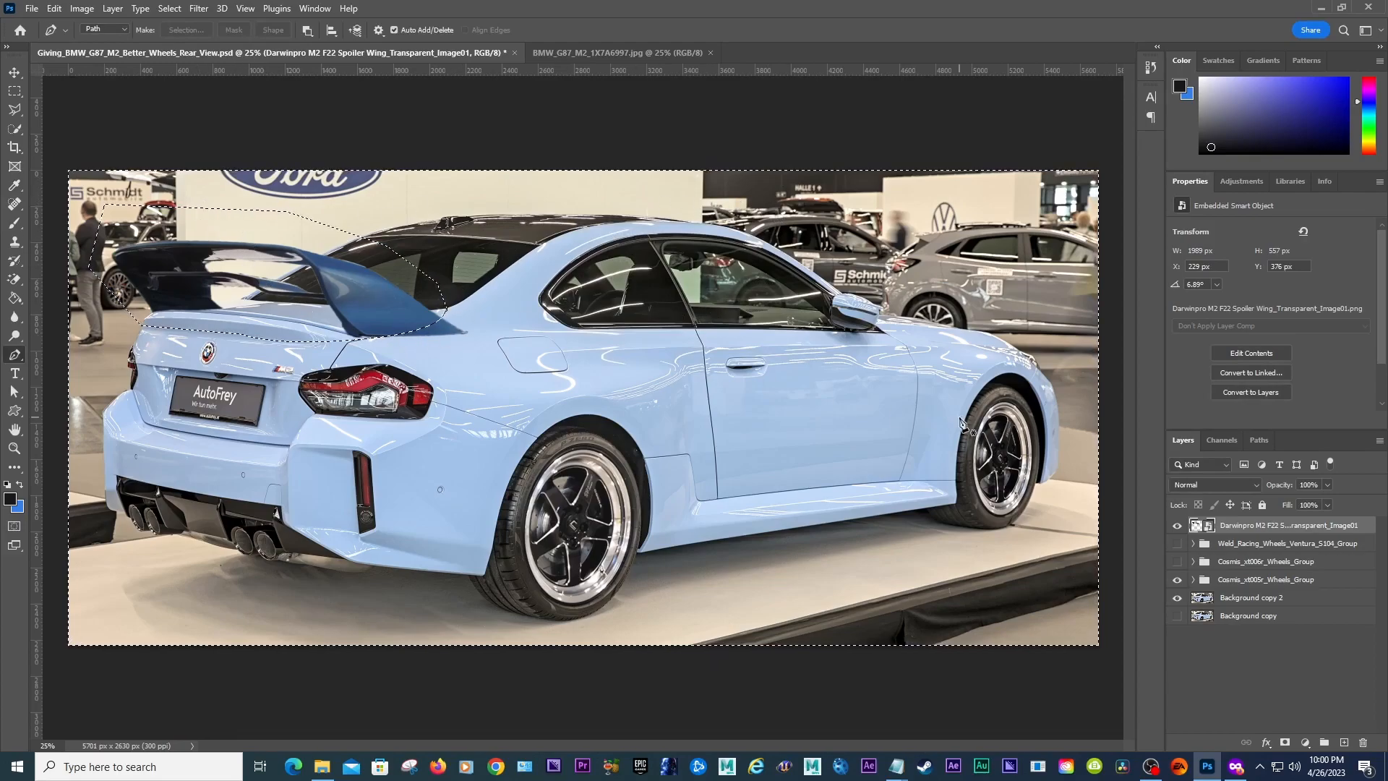
Step: Add a layer mask to the spoiler from the selection and invert the mask
click(1286, 742)
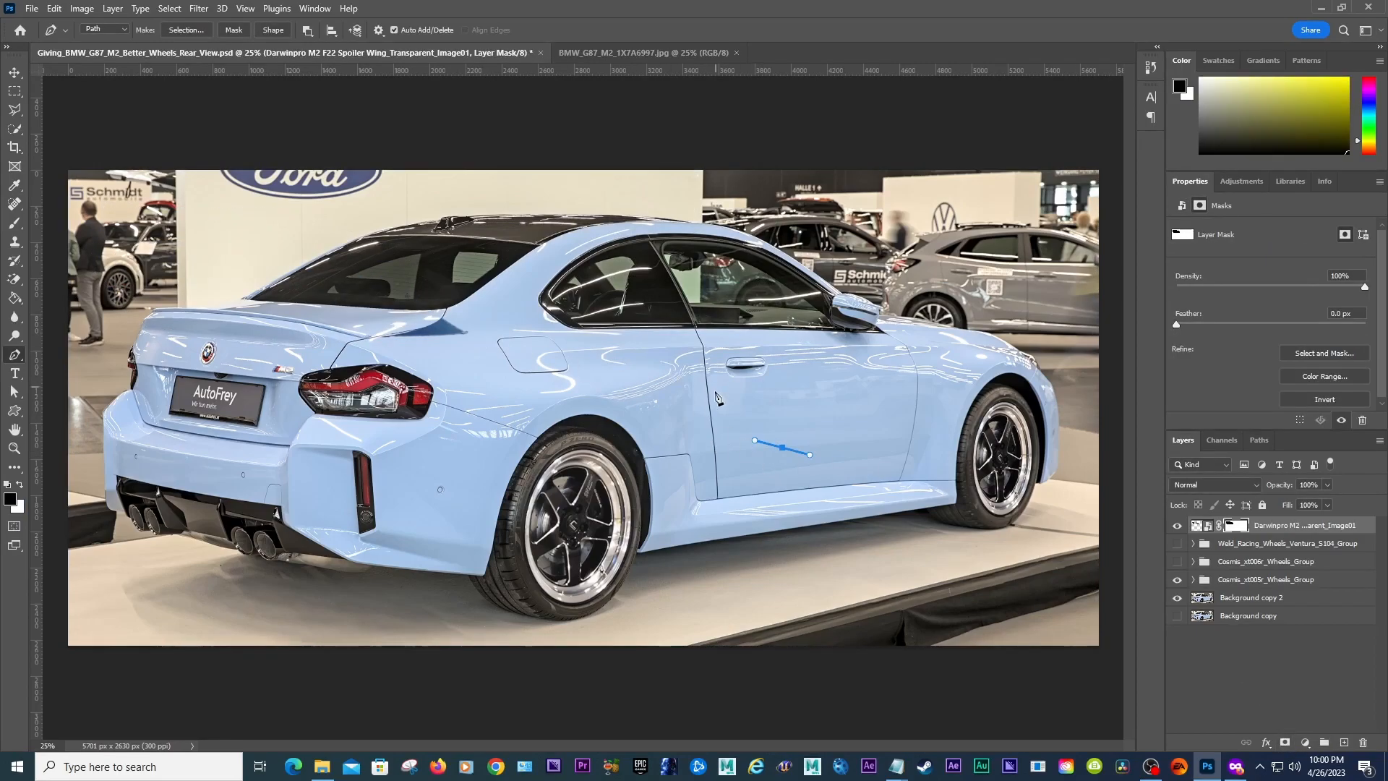
key(Escape)
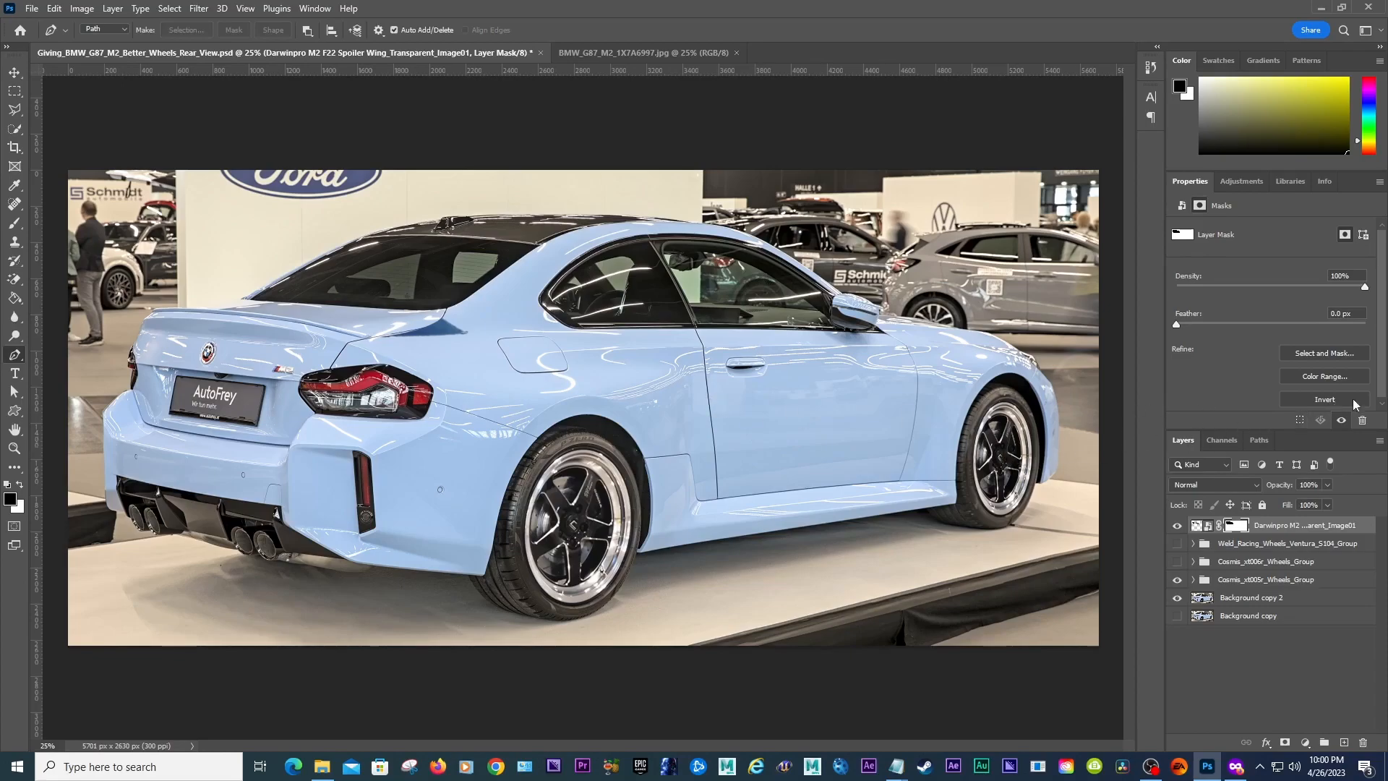
drag(1383, 374, 1382, 380)
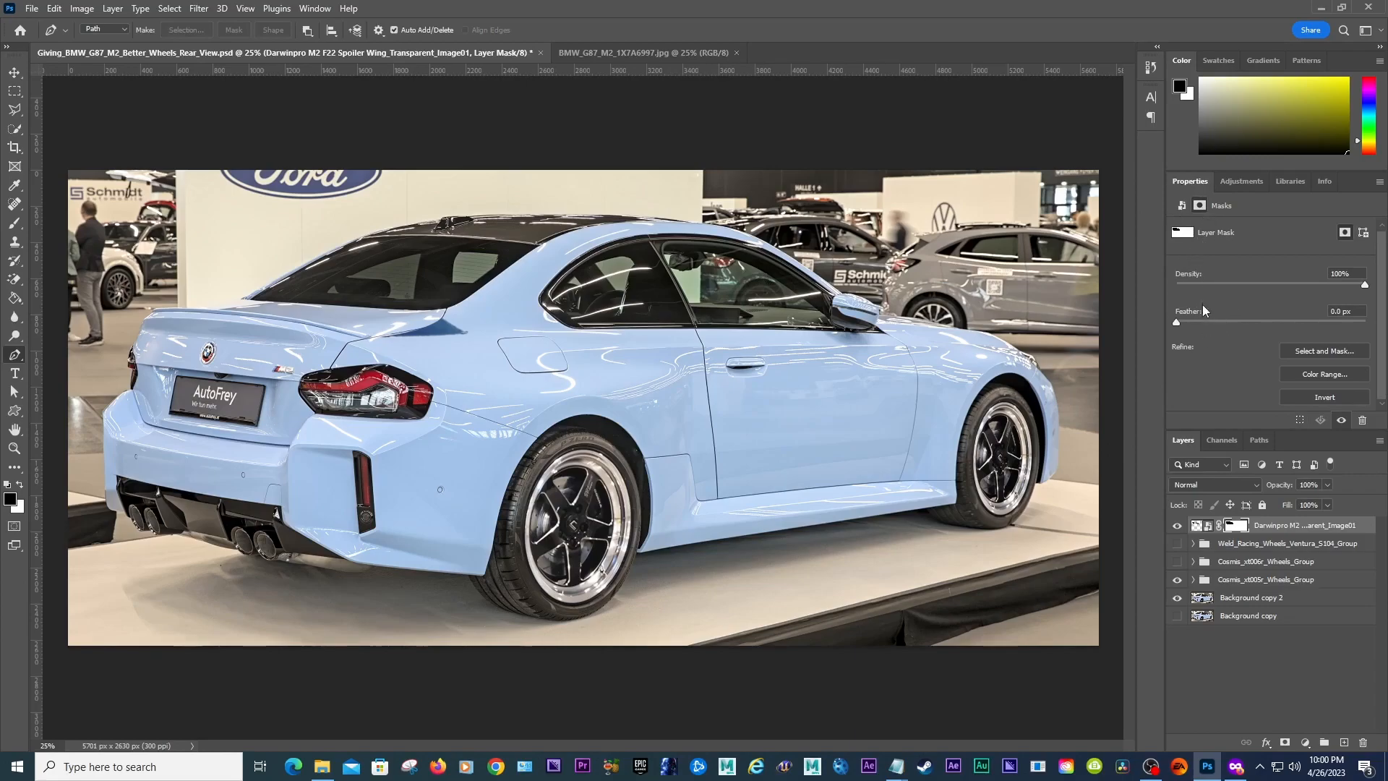
click(1329, 400)
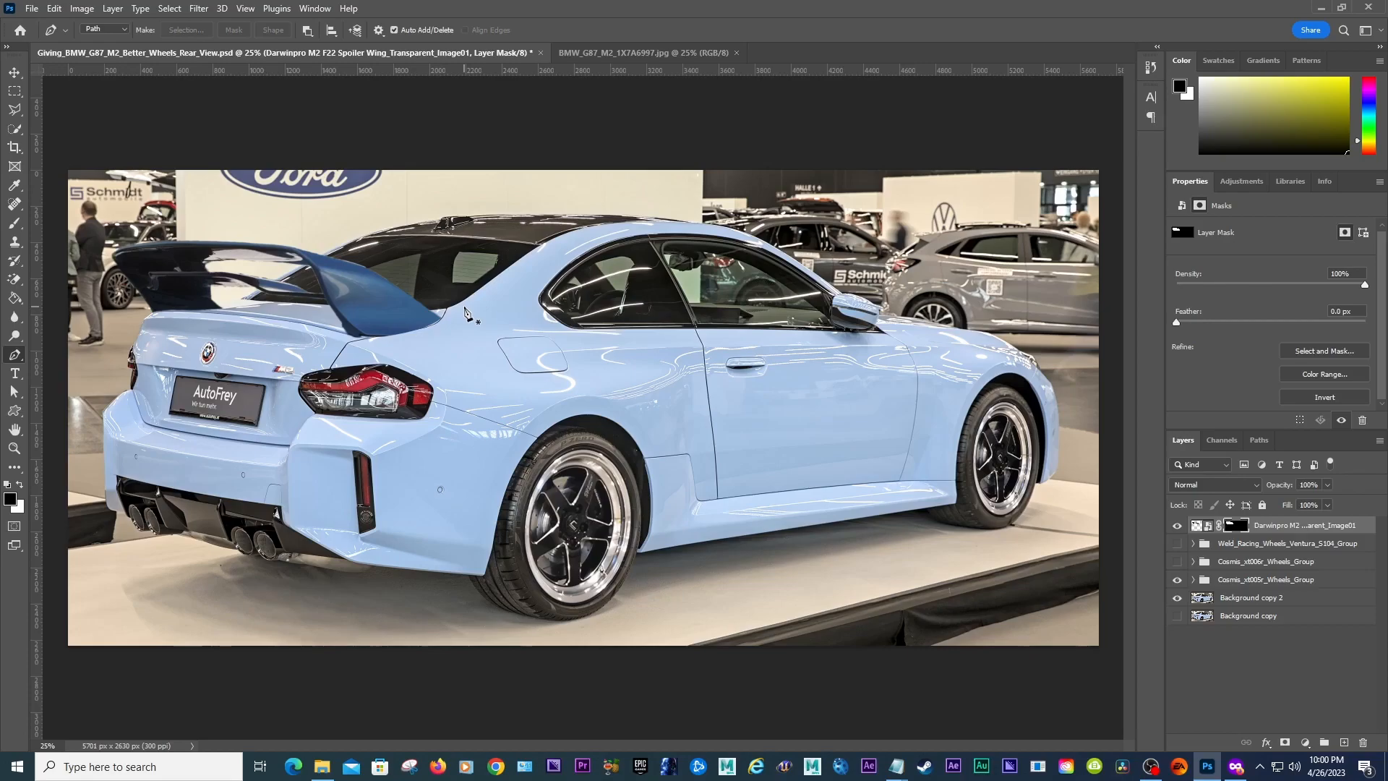
Step: Undo the mask, selection, opacity change and traced path points
key(ctrl+z)
key(ctrl+z)
key(ctrl+z)
key(ctrl+z)
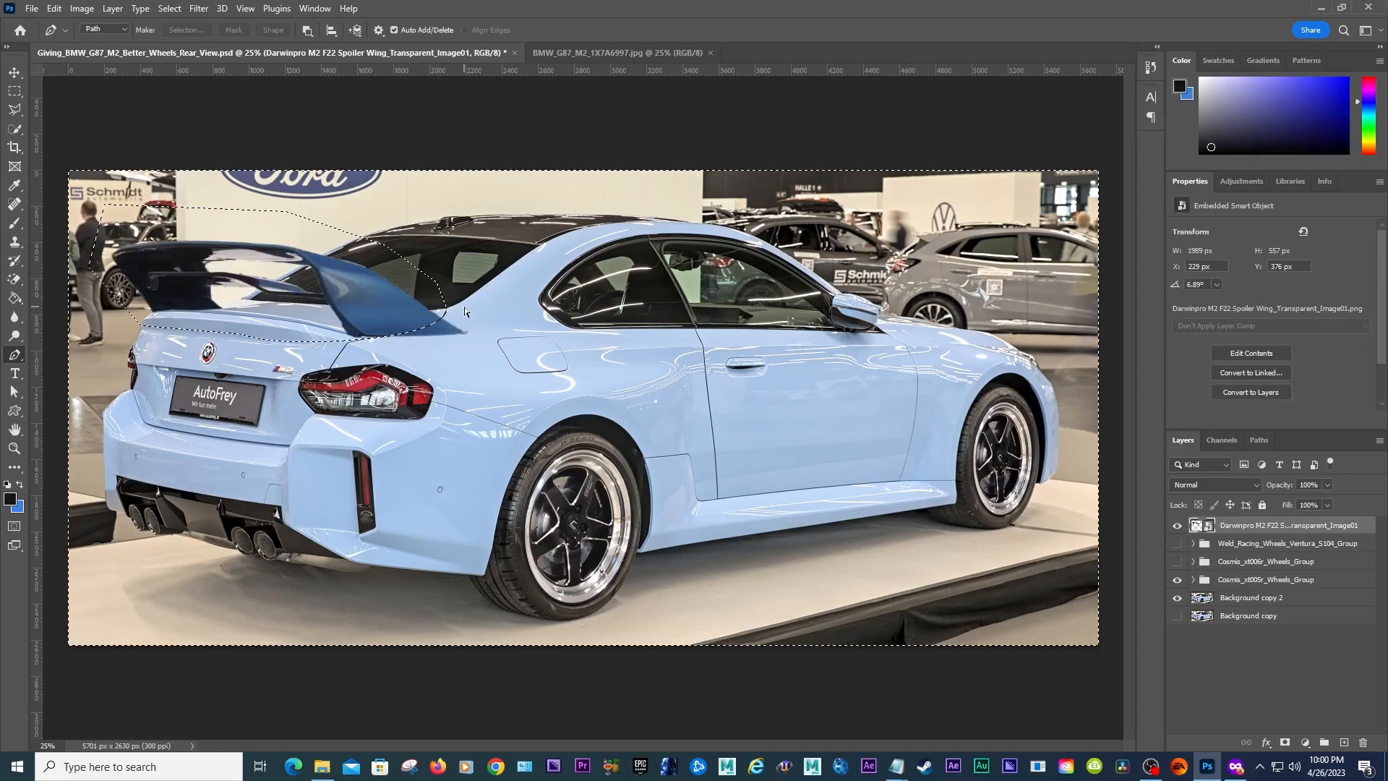
key(ctrl+z)
key(ctrl+z)
key(ctrl+z)
key(ctrl+z)
key(ctrl+z)
key(ctrl+z)
key(ctrl+z)
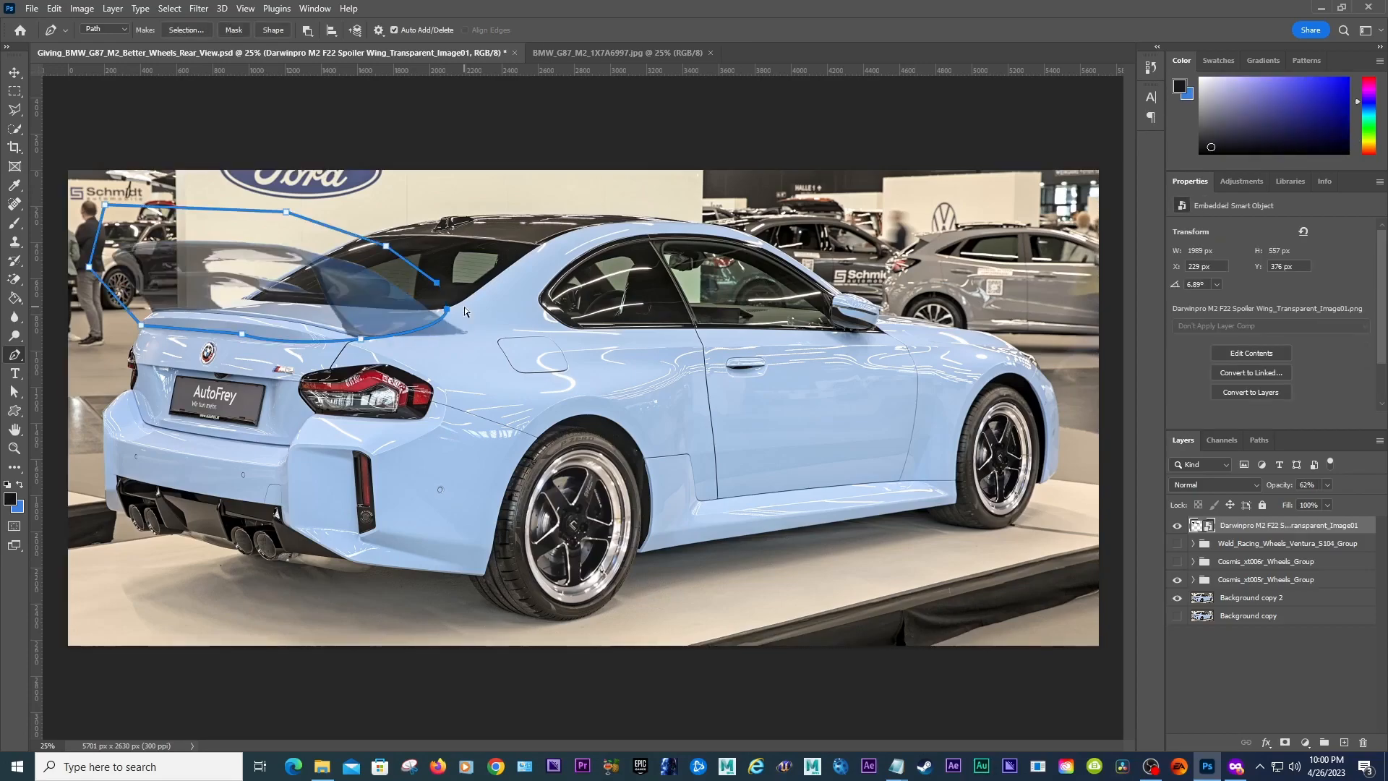
key(ctrl+z)
key(ctrl+z)
key(ctrl+z)
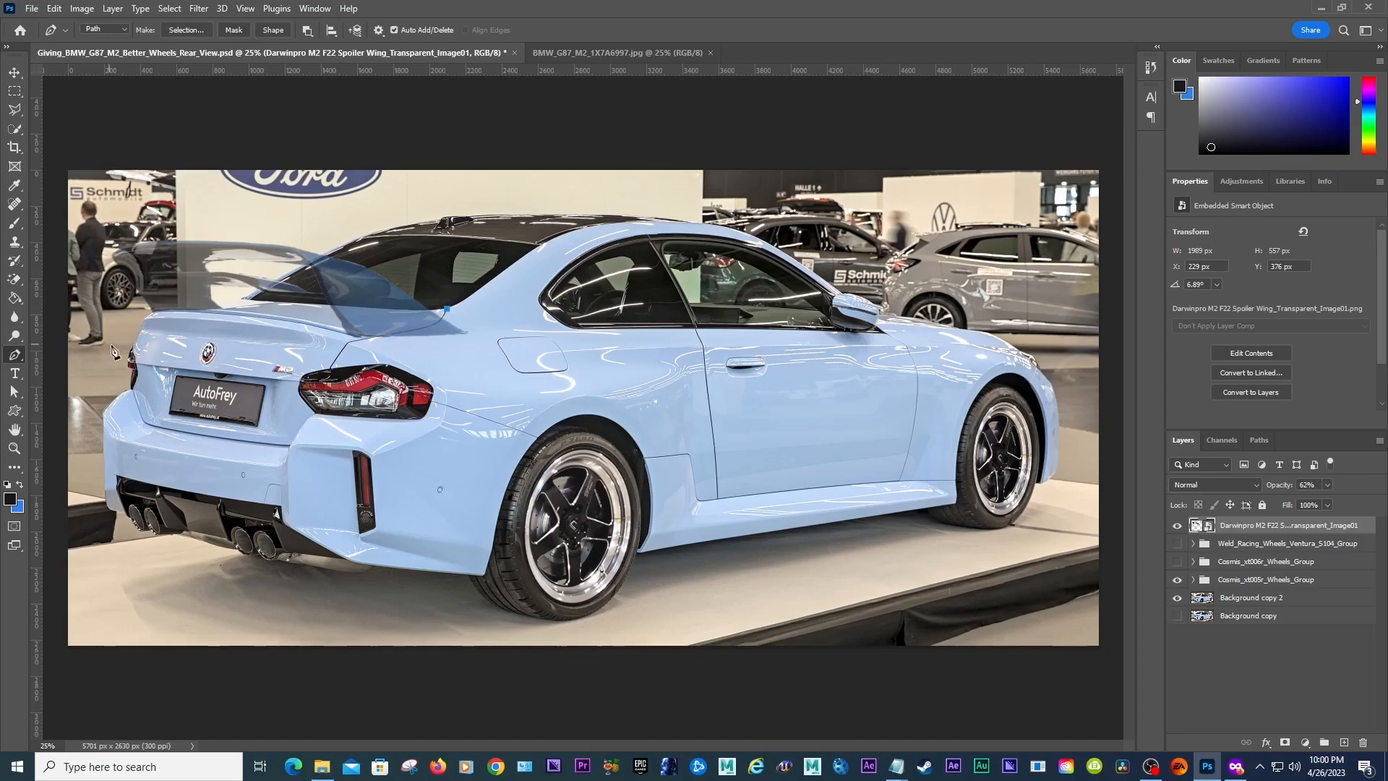
Step: Trace a closed pen path around the spoiler whose lower edge follows the trunk lid's rear edge
click(14, 448)
click(403, 330)
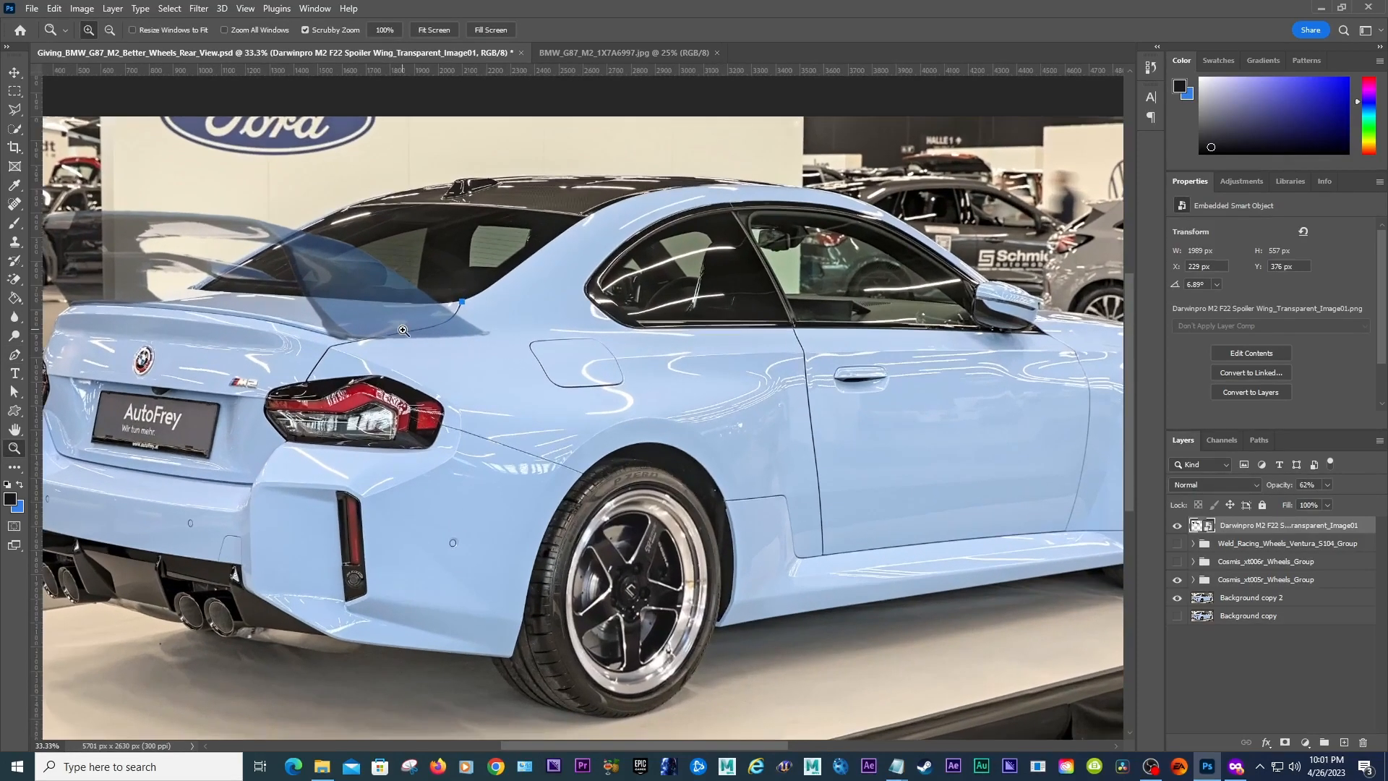
drag(676, 744, 589, 745)
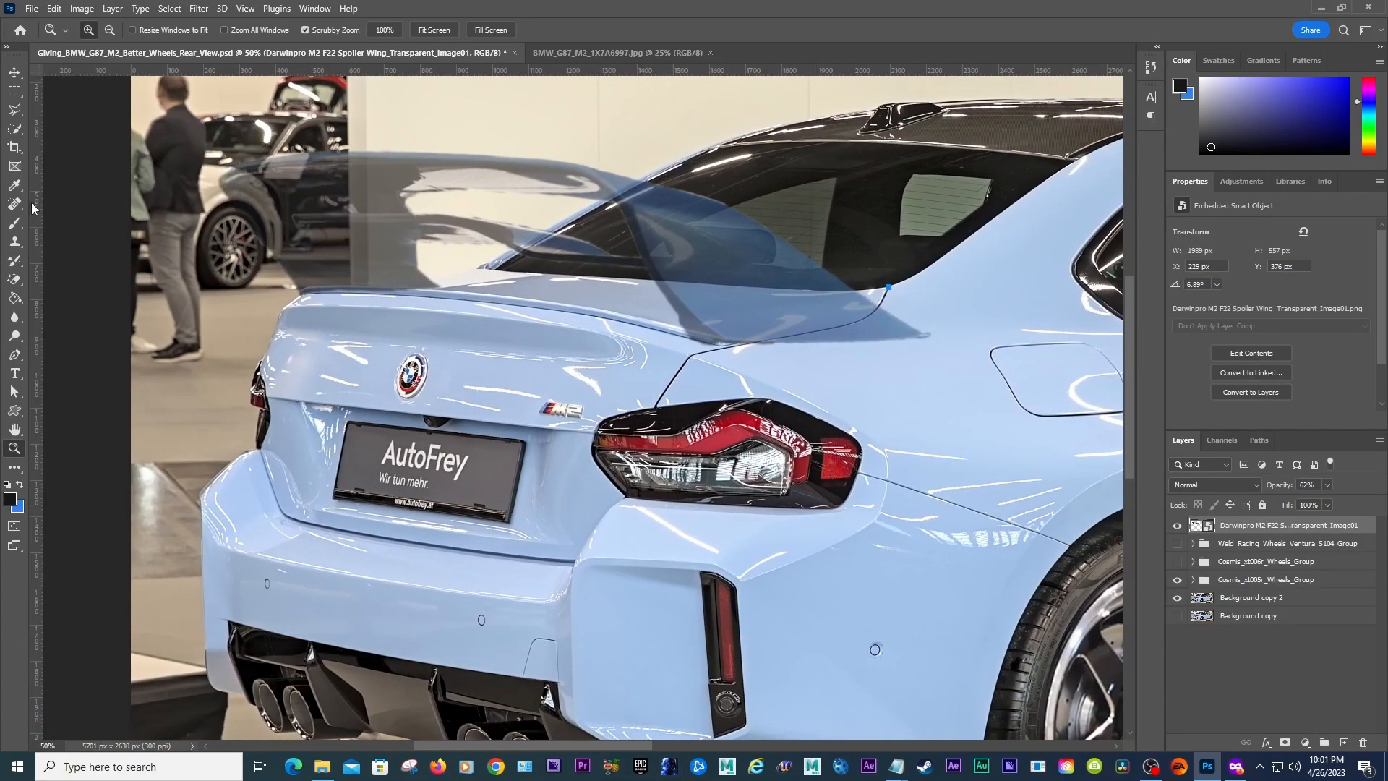
click(14, 354)
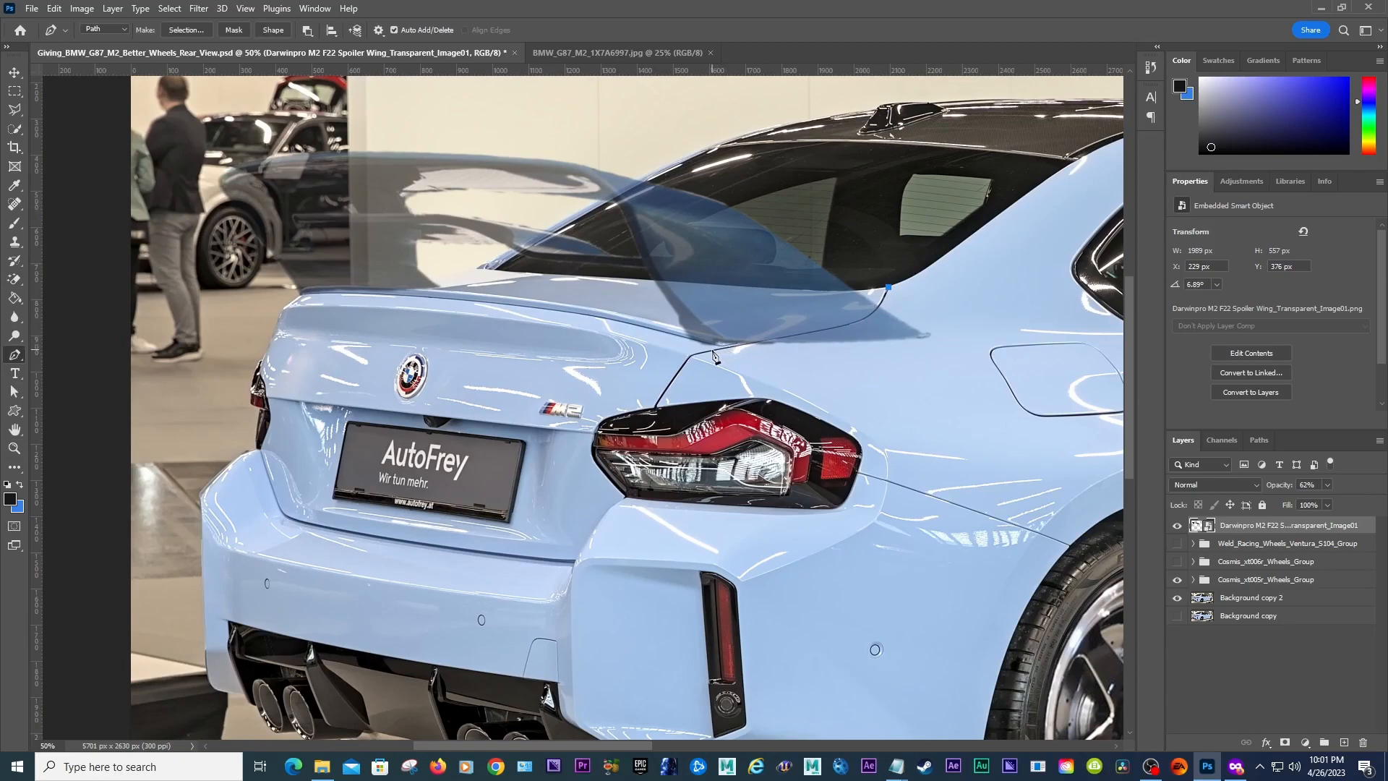
drag(715, 349, 549, 370)
key(ctrl+z)
drag(889, 287, 889, 309)
drag(815, 336, 825, 332)
click(710, 350)
click(291, 323)
click(186, 256)
click(176, 130)
click(531, 126)
click(815, 175)
click(911, 250)
click(887, 287)
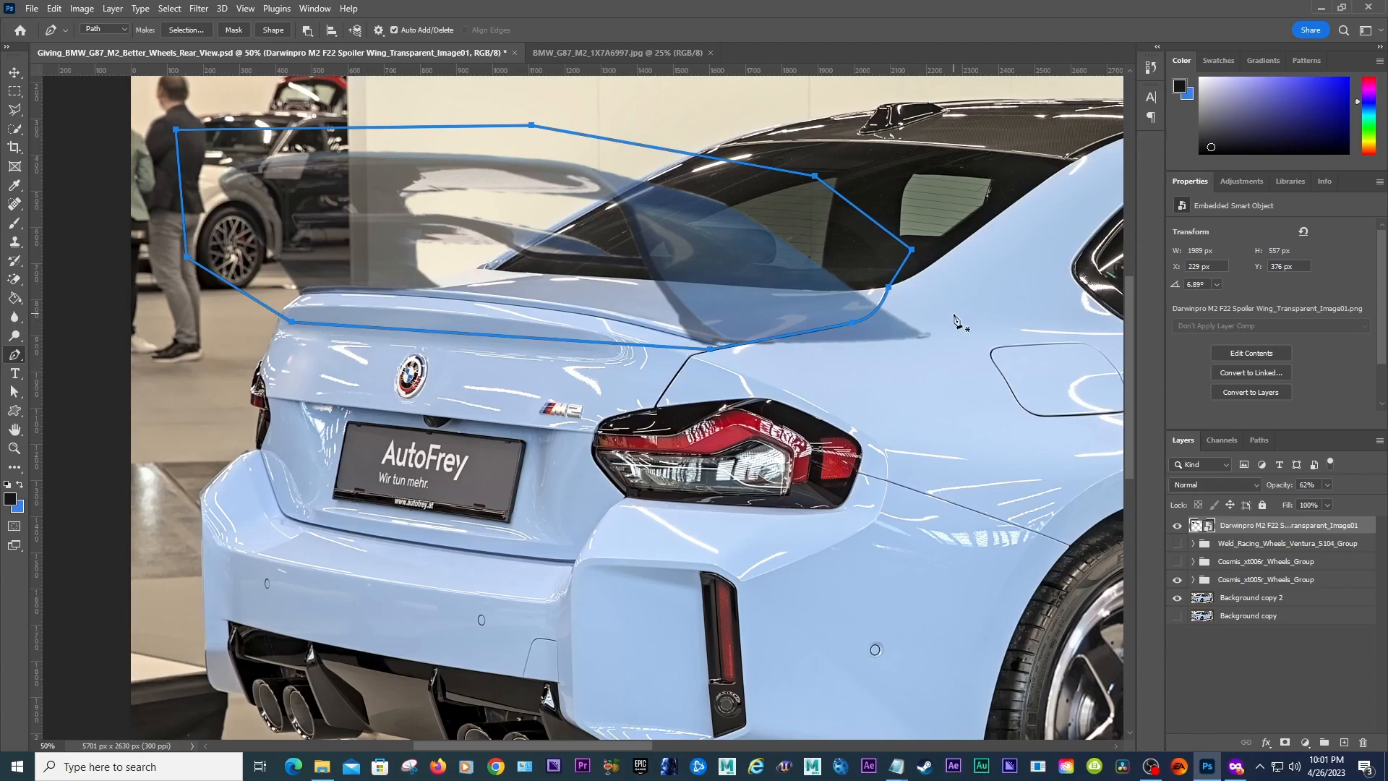
Step: Restore the spoiler layer's opacity to 100% and make a selection from the path with 0.5 px feather
drag(1317, 485, 1262, 485)
text(100)
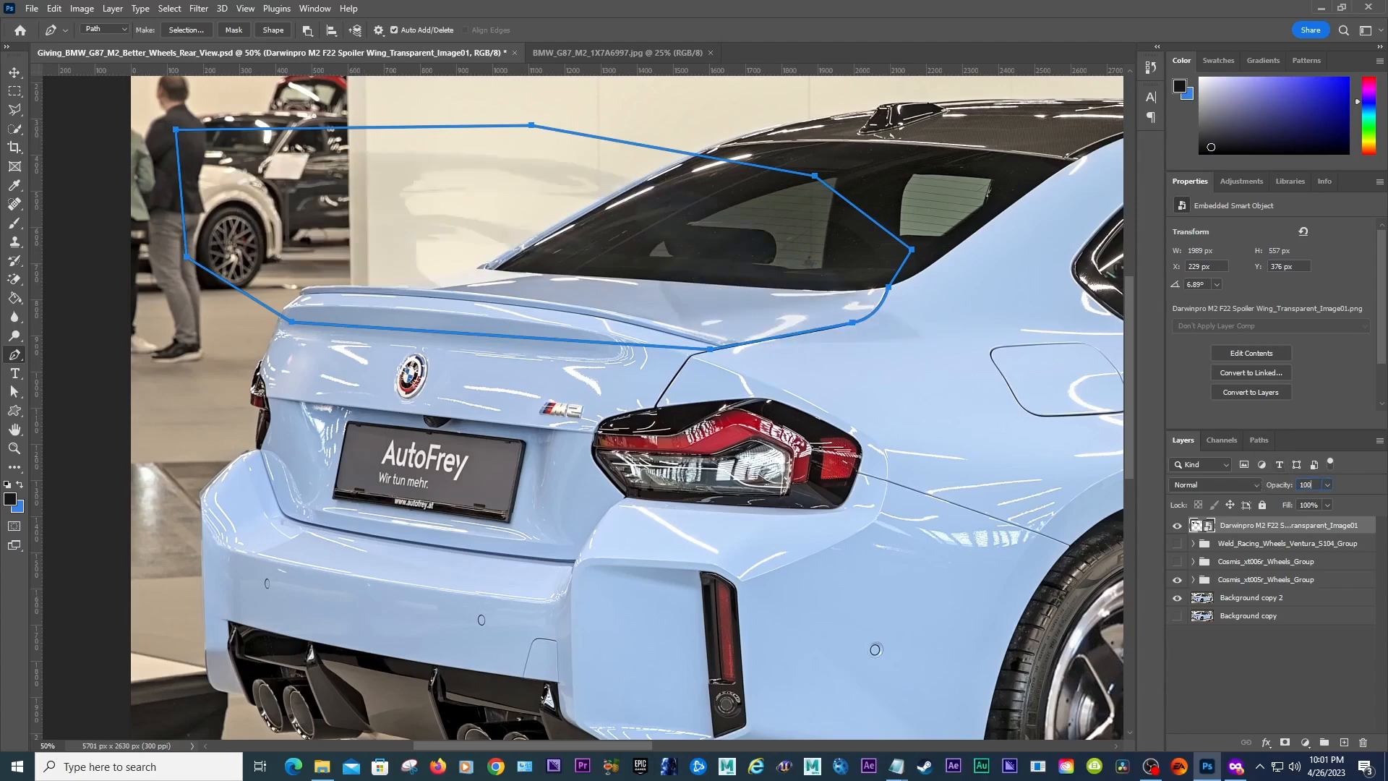
key(Return)
click(186, 30)
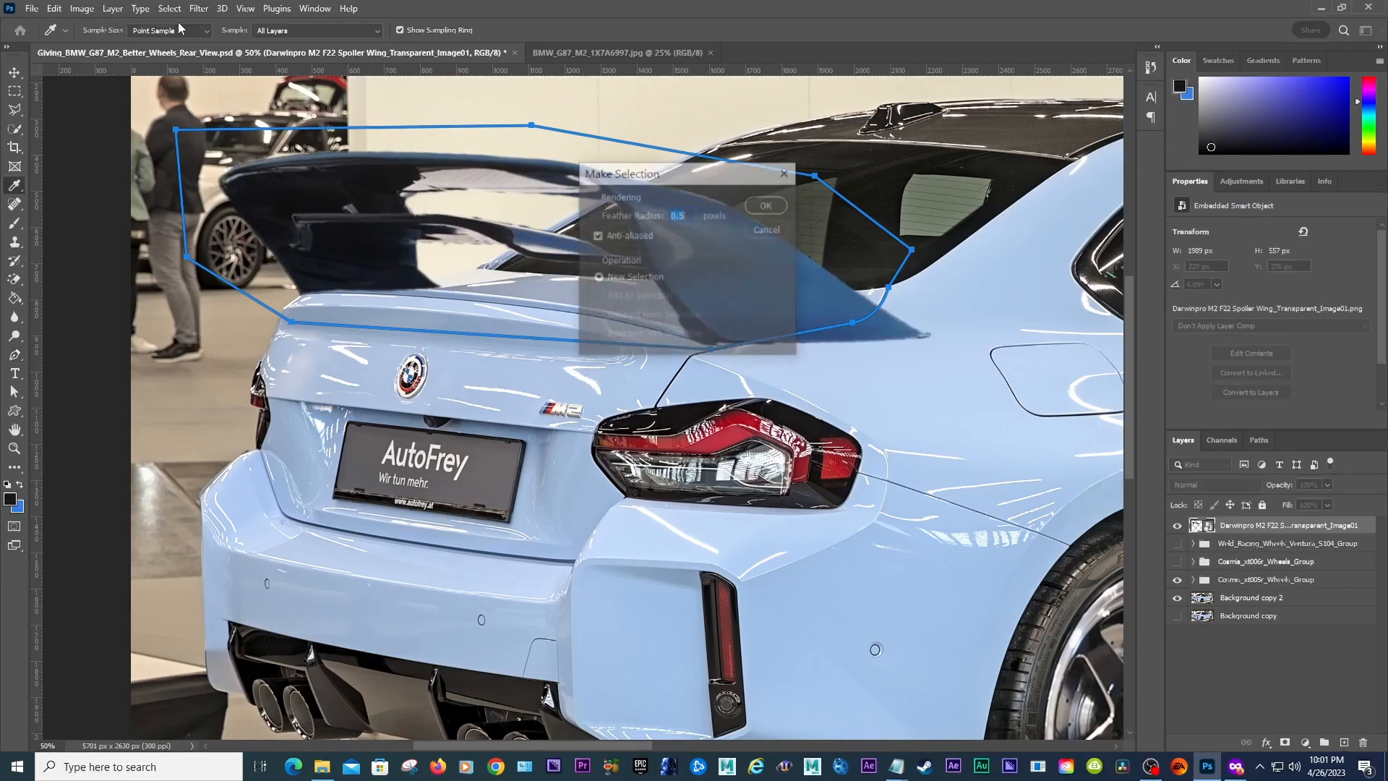
click(768, 205)
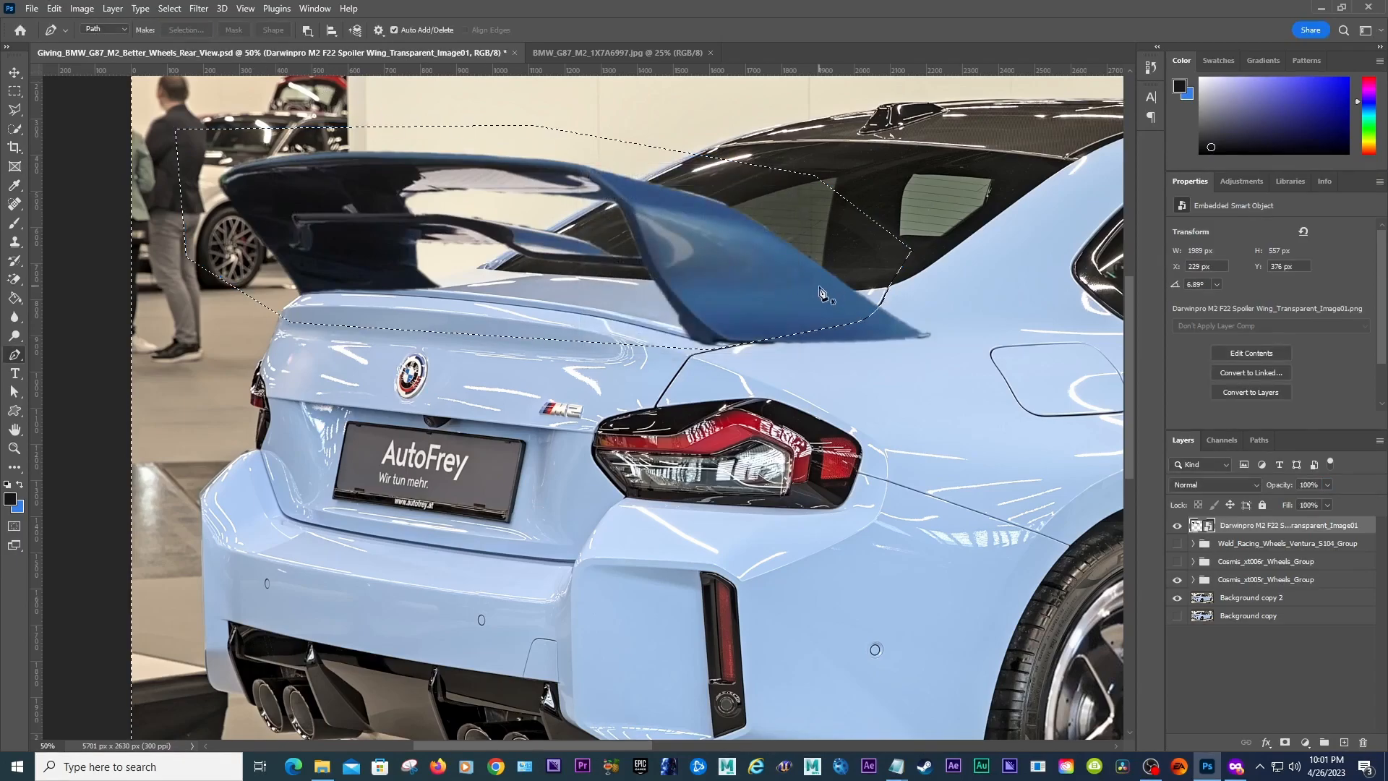
Step: Add a layer mask to the spoiler layer from the active selection
click(1285, 742)
click(1325, 400)
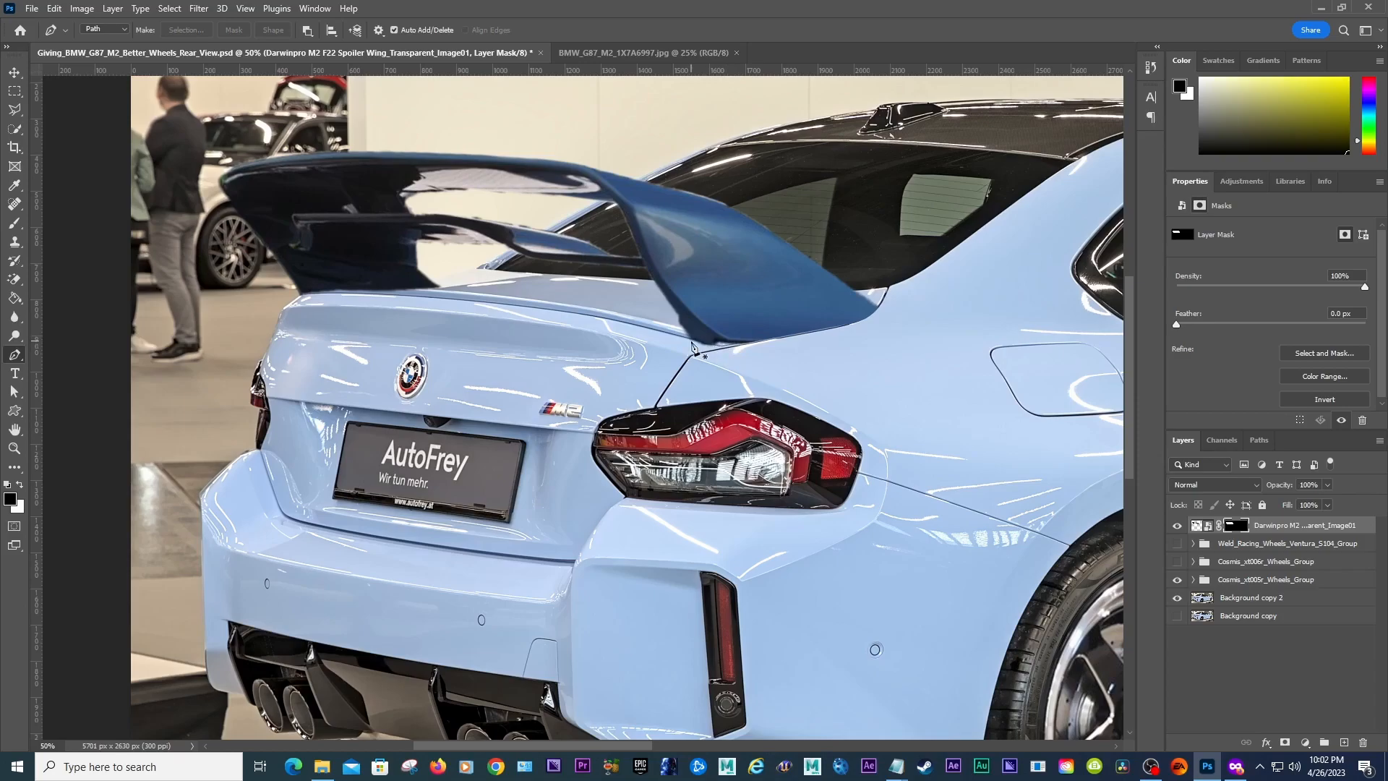
click(1203, 527)
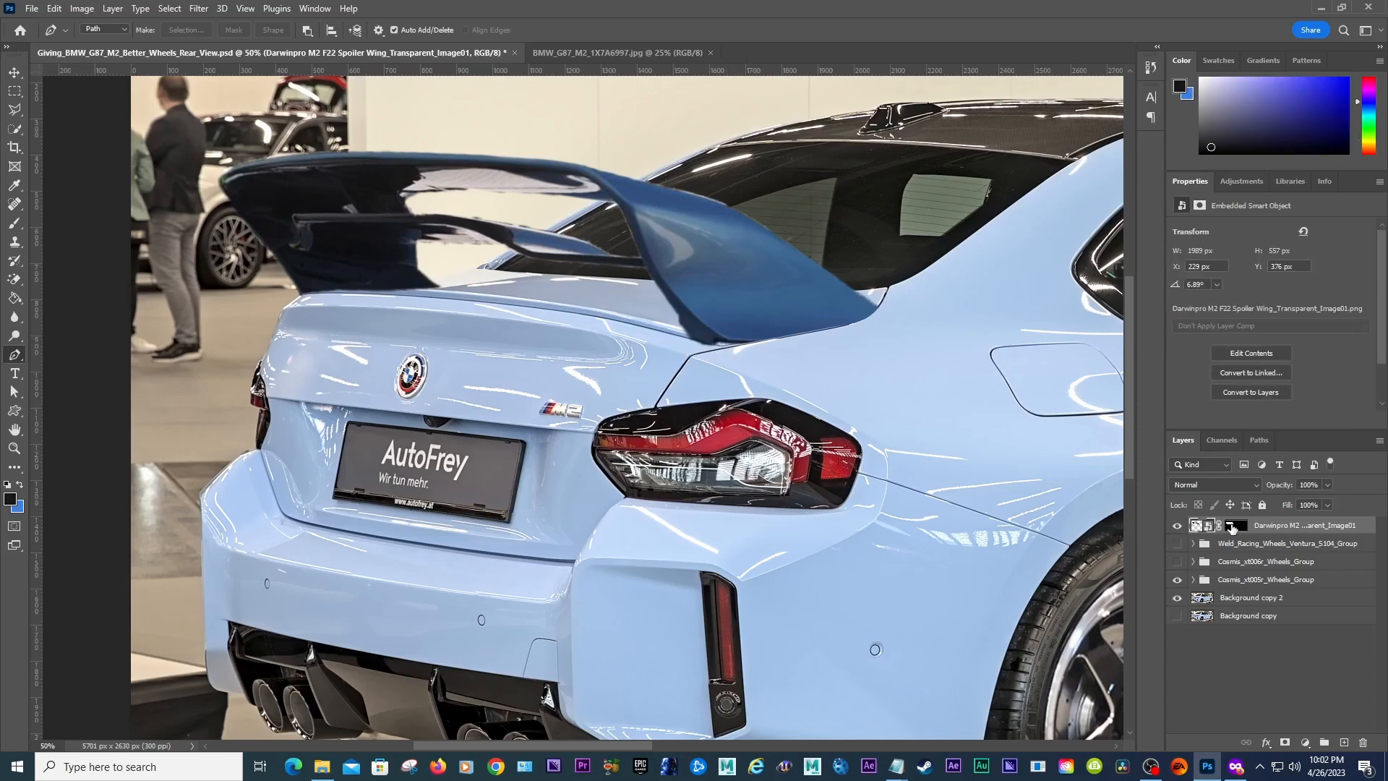
click(1233, 526)
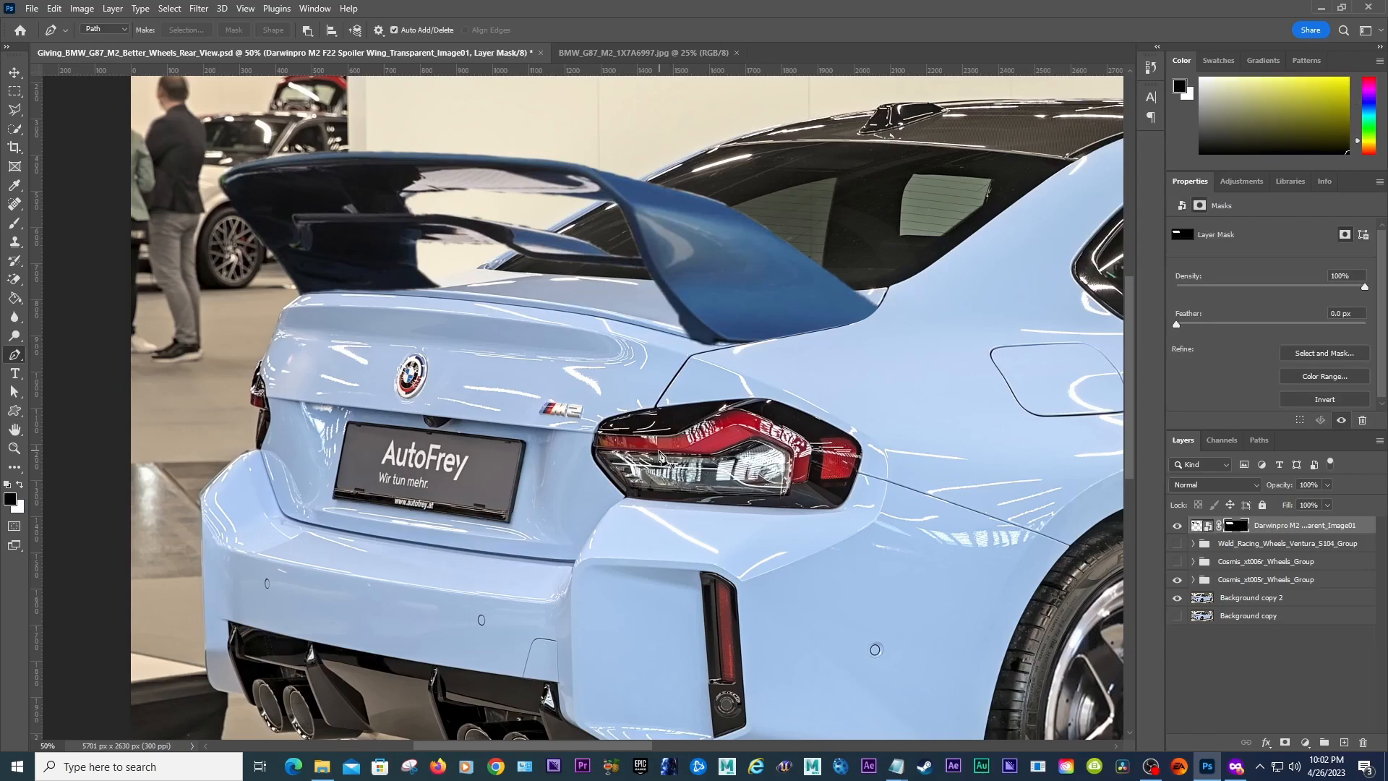
key(b)
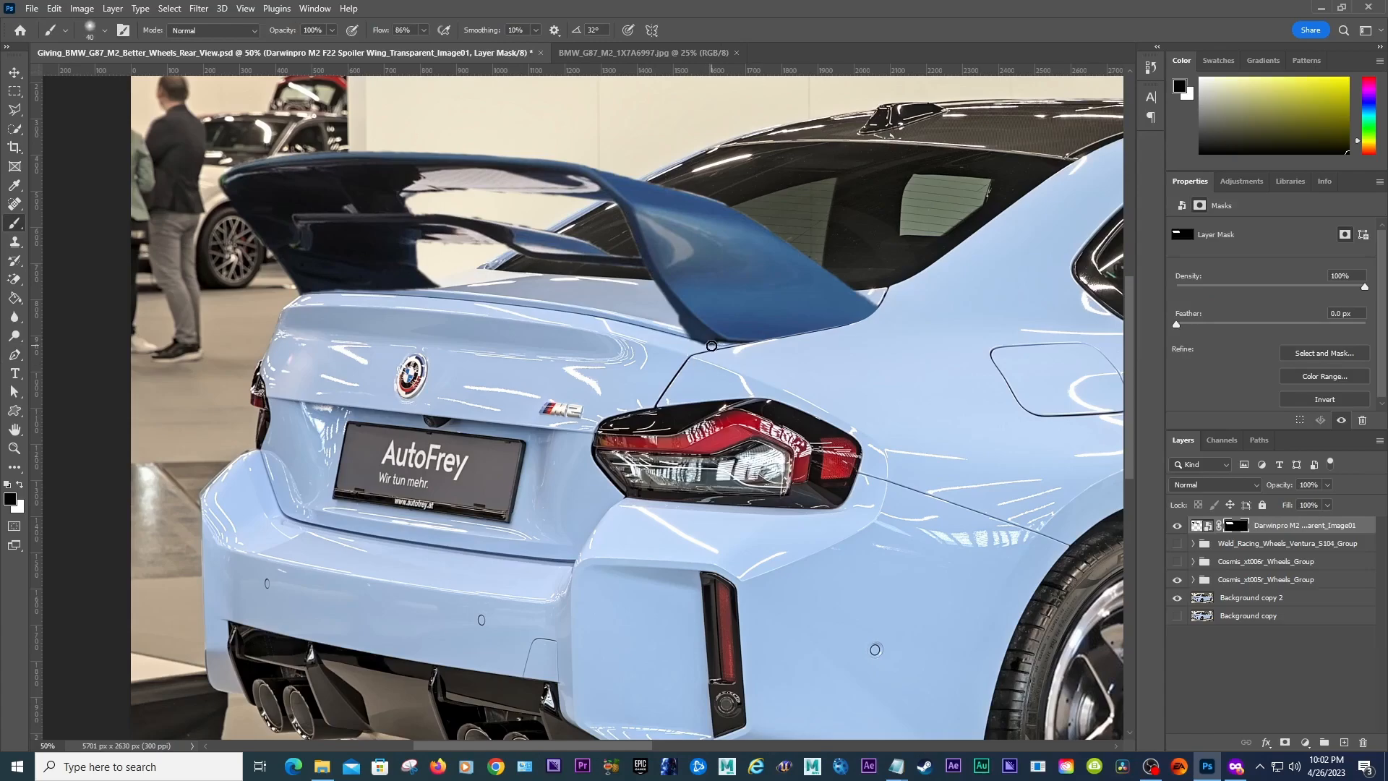
key(bracketright)
key(bracketright)
key(ctrl+z)
click(14, 73)
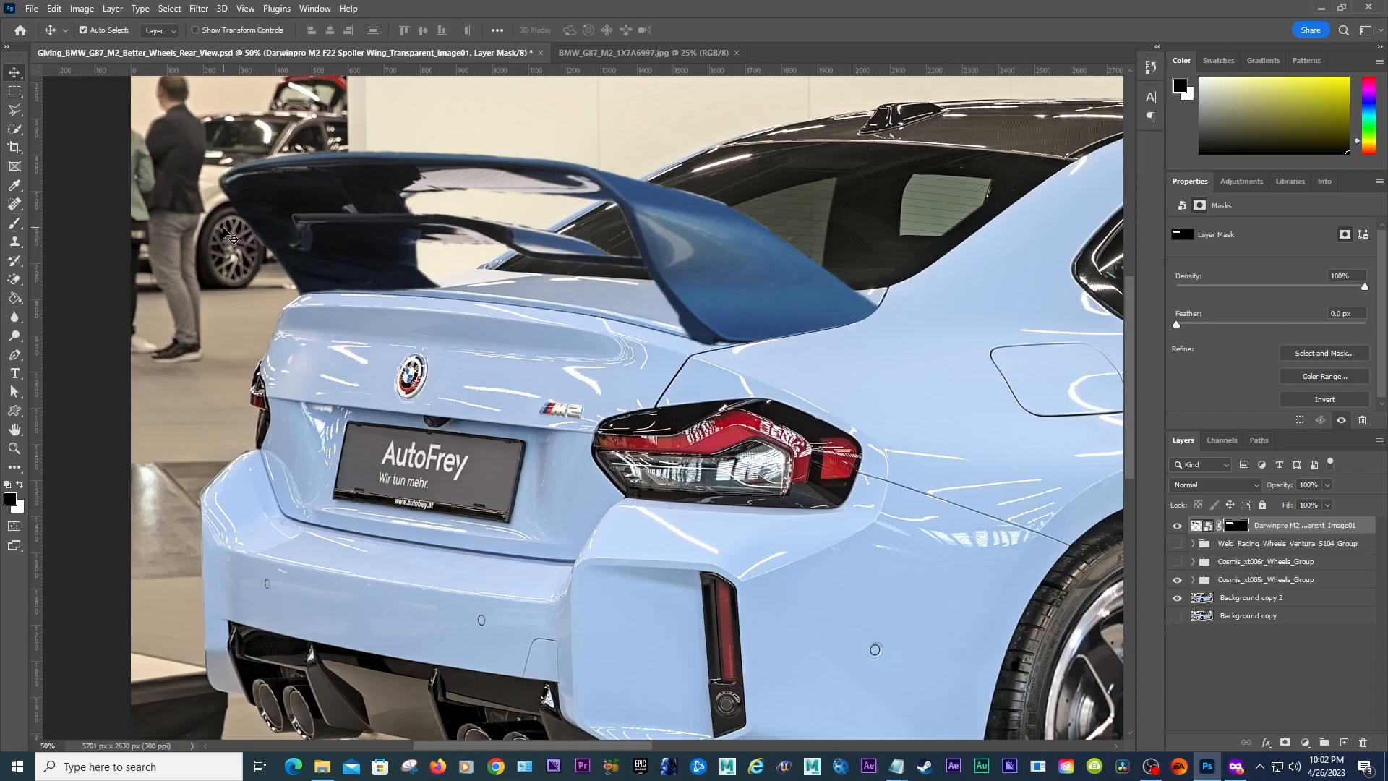
Step: Stretch the spoiler layer vertically to about 104% height with Free Transform and commit it
click(16, 449)
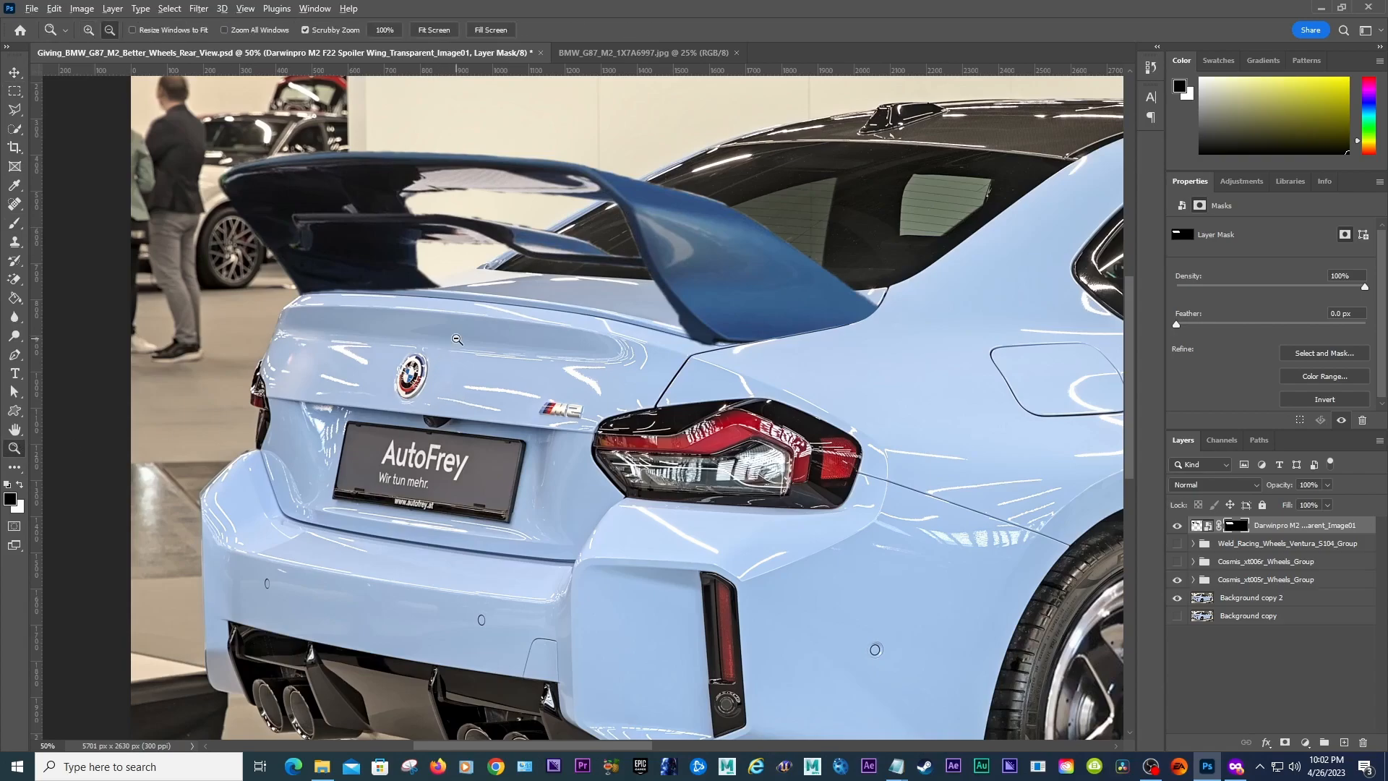
alt+click(457, 339)
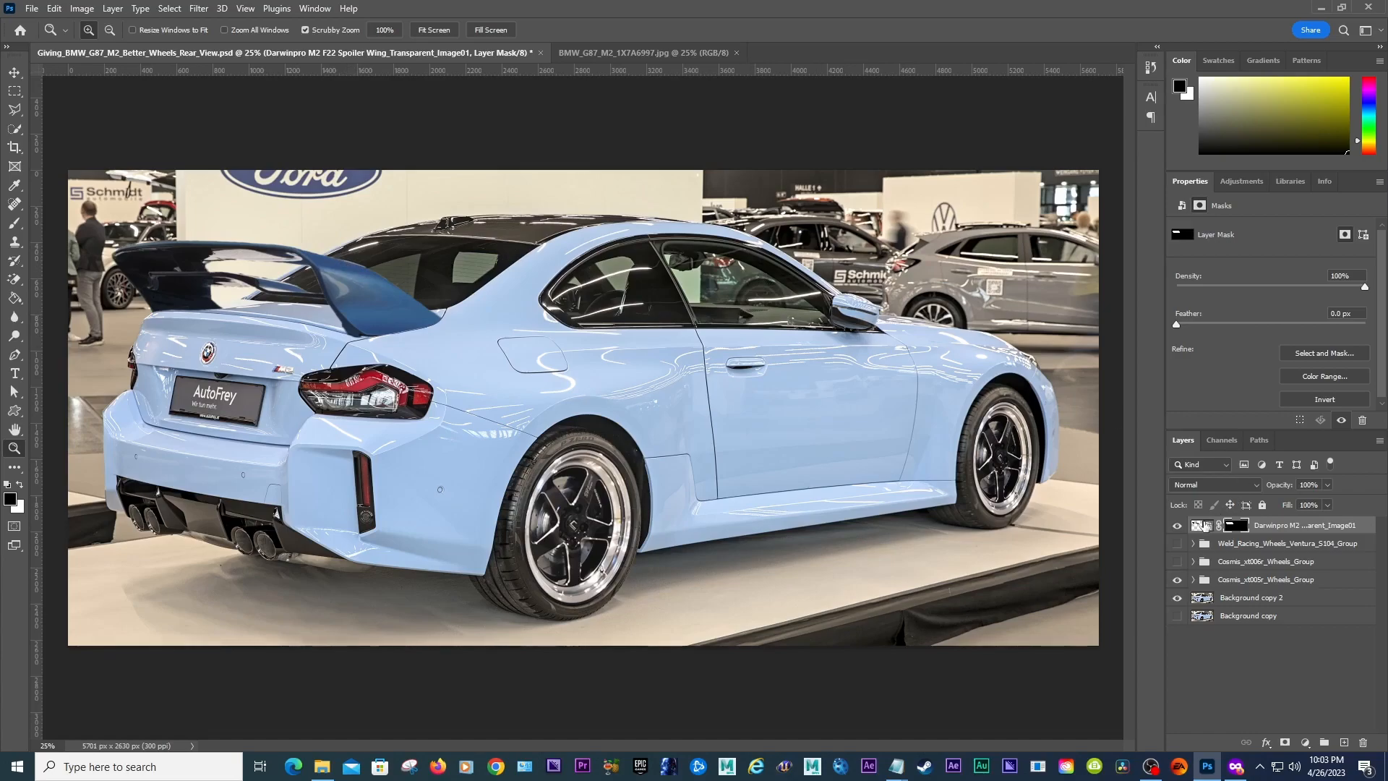
click(1201, 526)
key(ctrl+t)
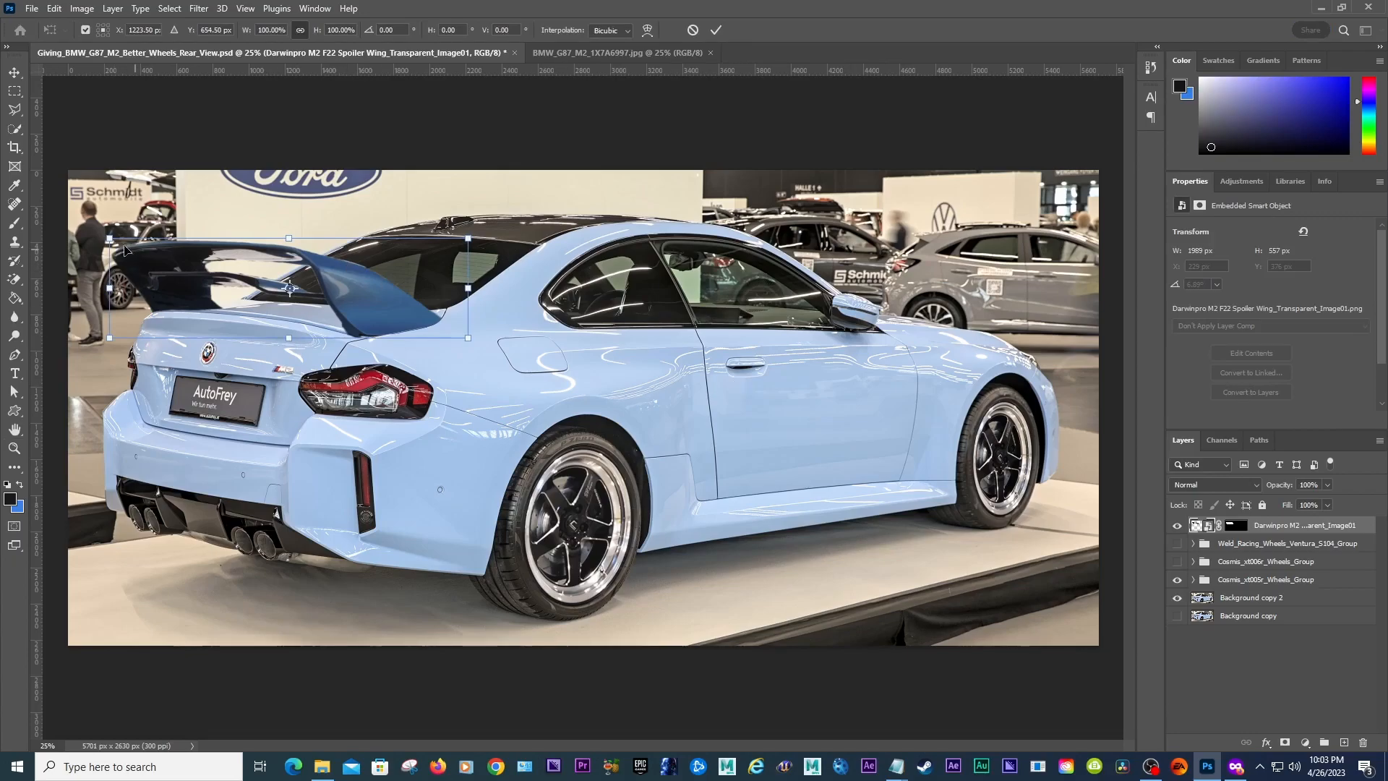
drag(109, 239, 105, 230)
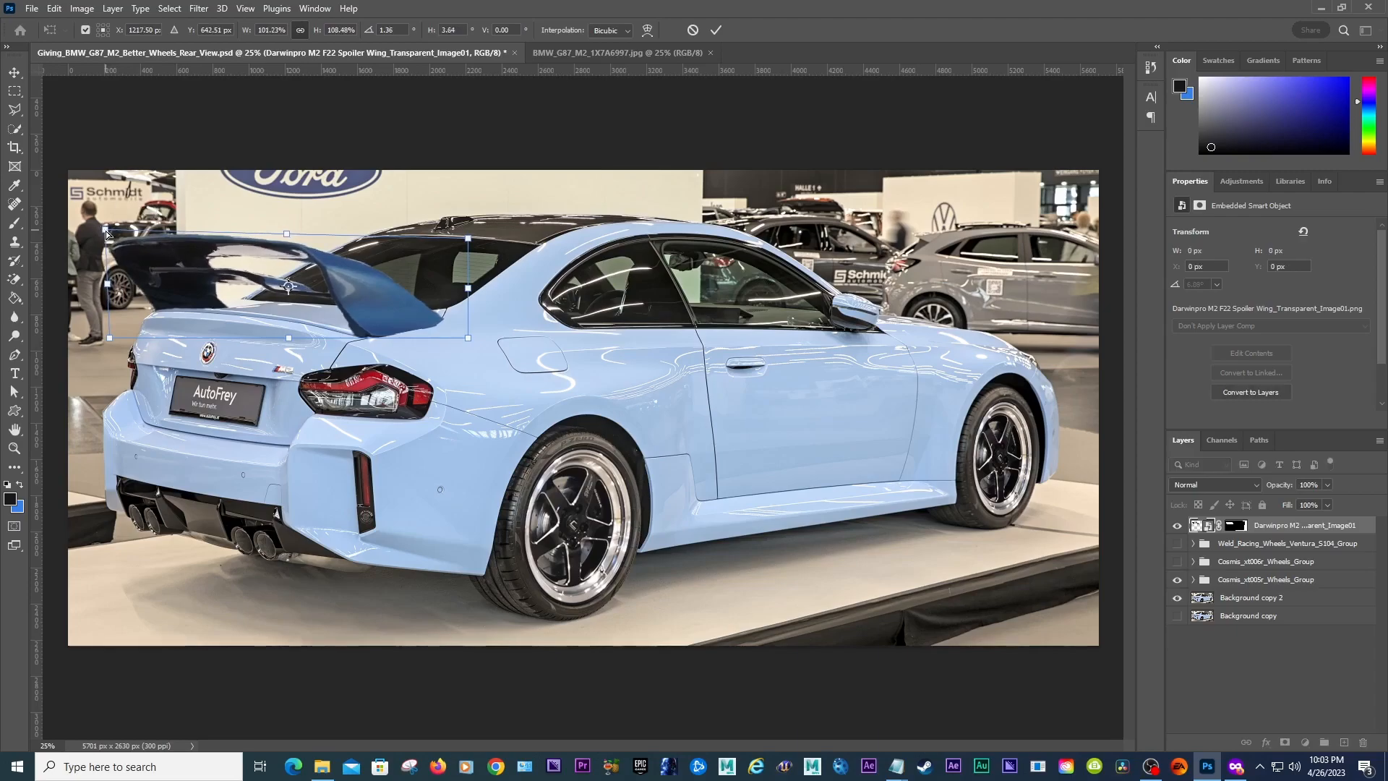
key(ctrl+z)
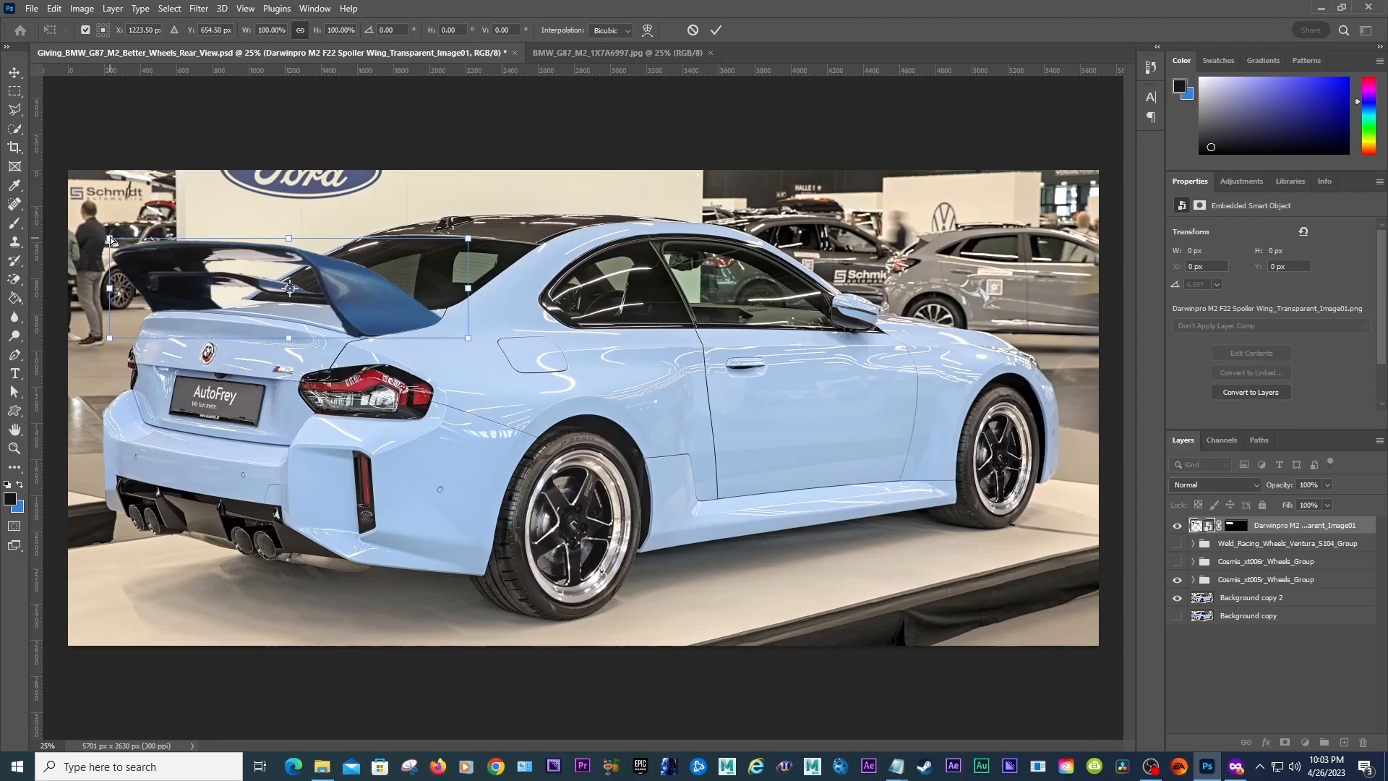
drag(110, 238, 110, 237)
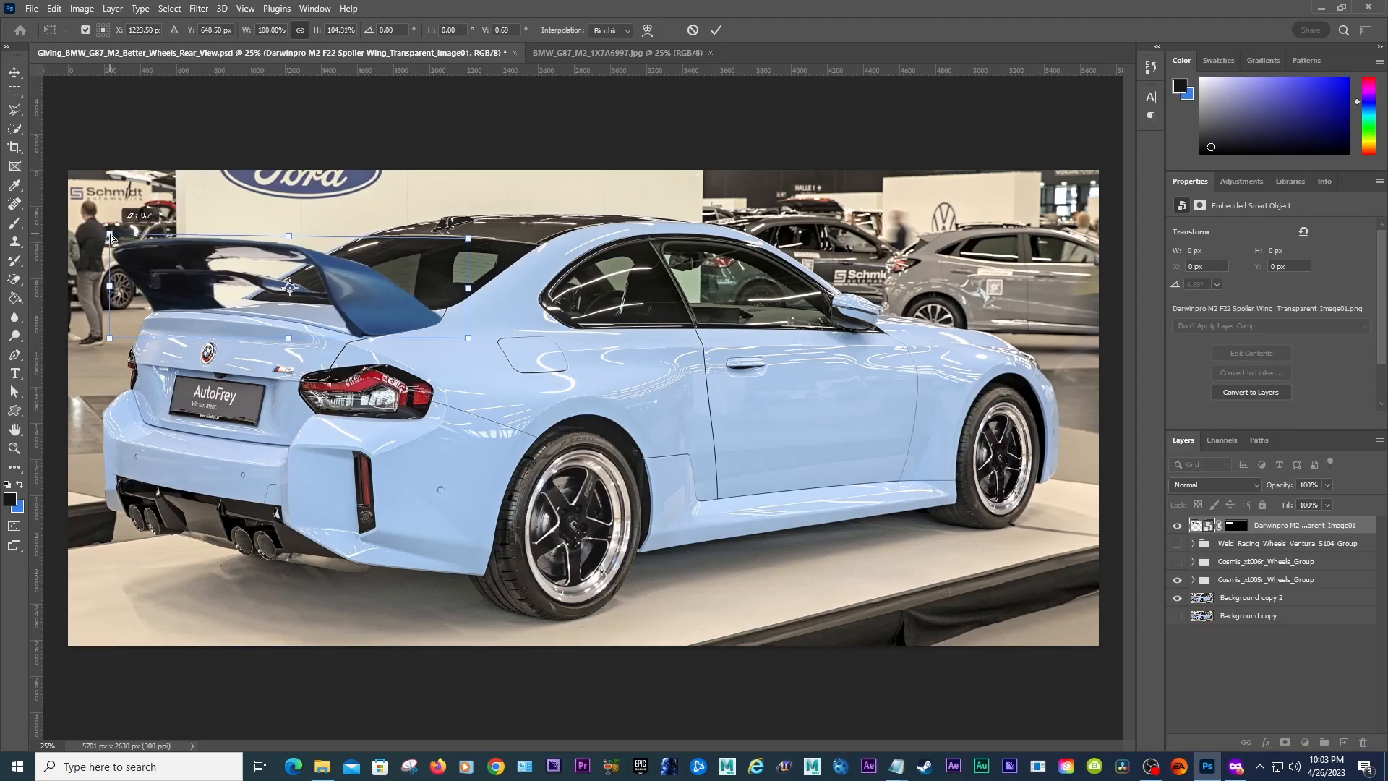
key(Return)
Step: Try a brush stroke on the spoiler's mask near its base on the trunk
key(z)
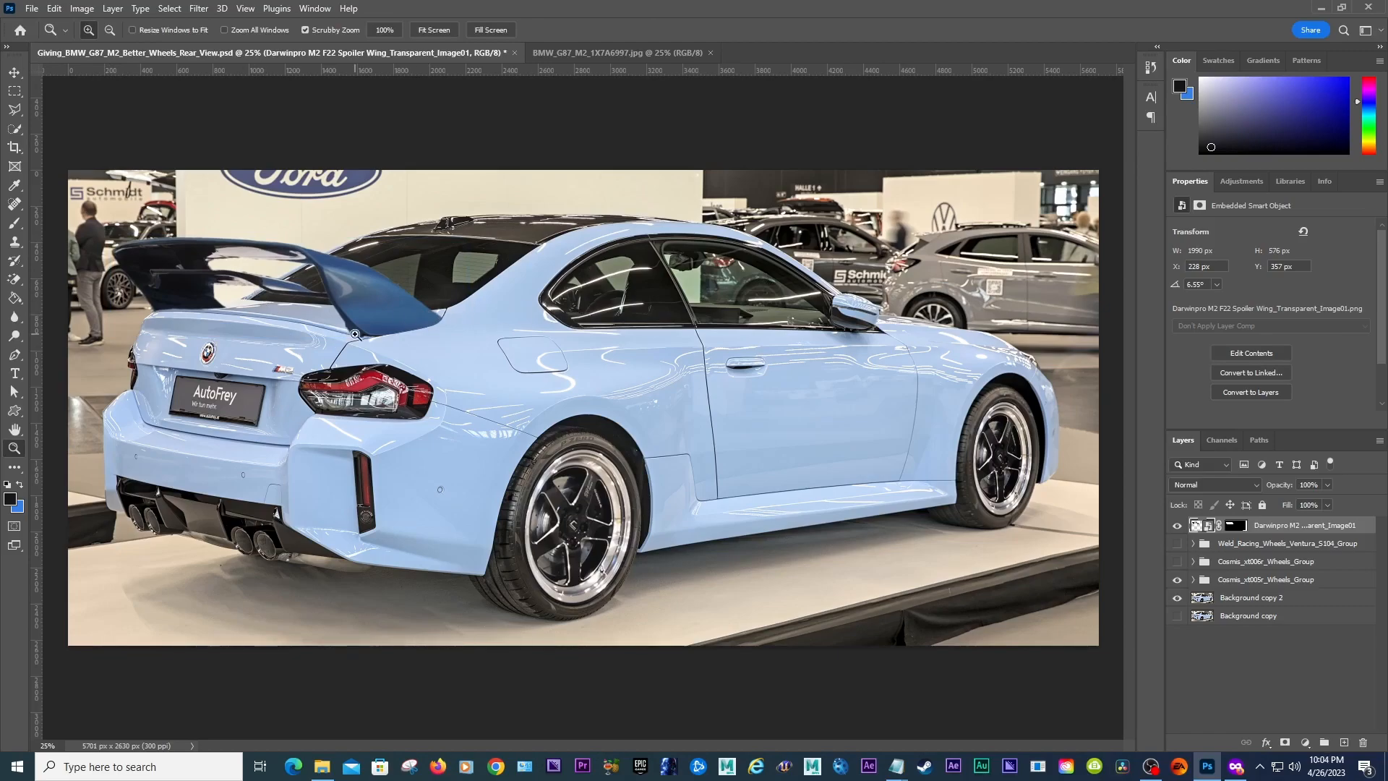
click(355, 334)
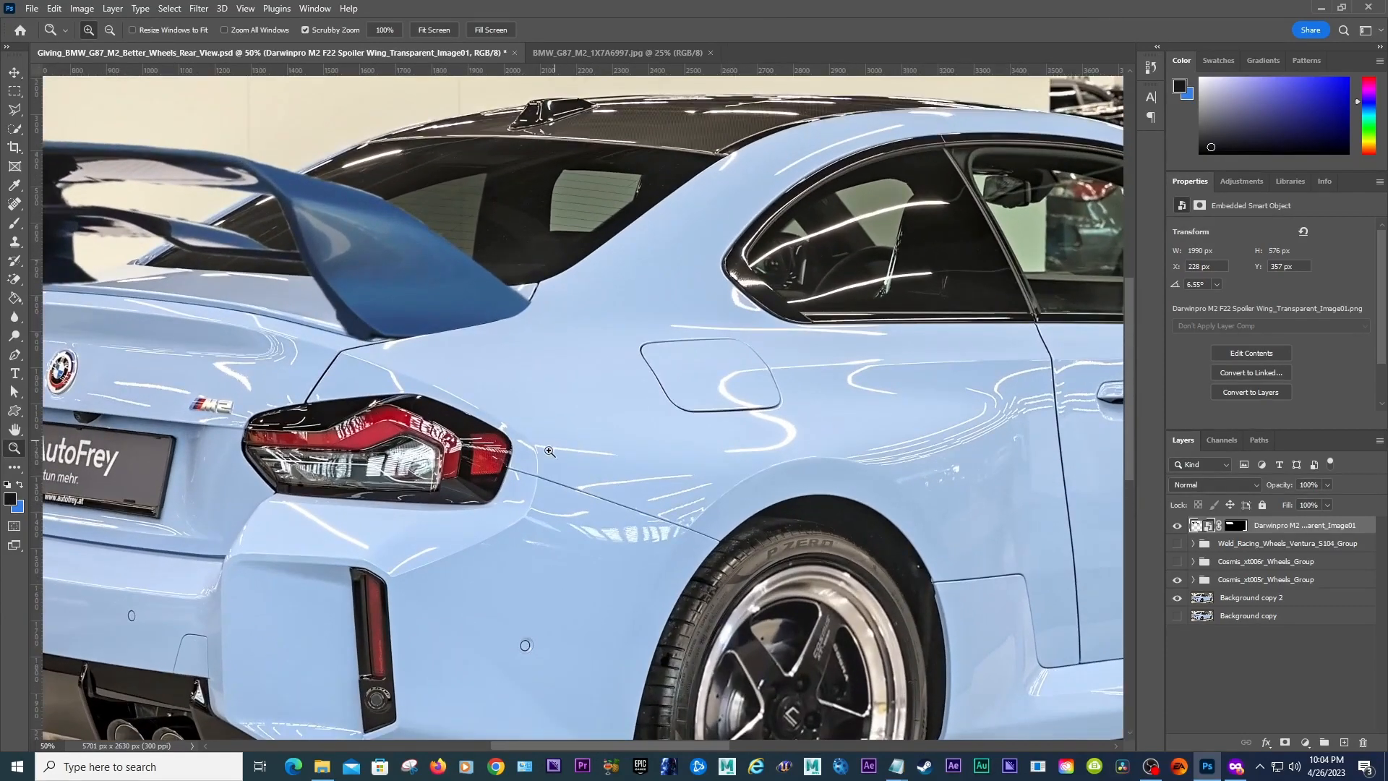
drag(662, 746, 605, 745)
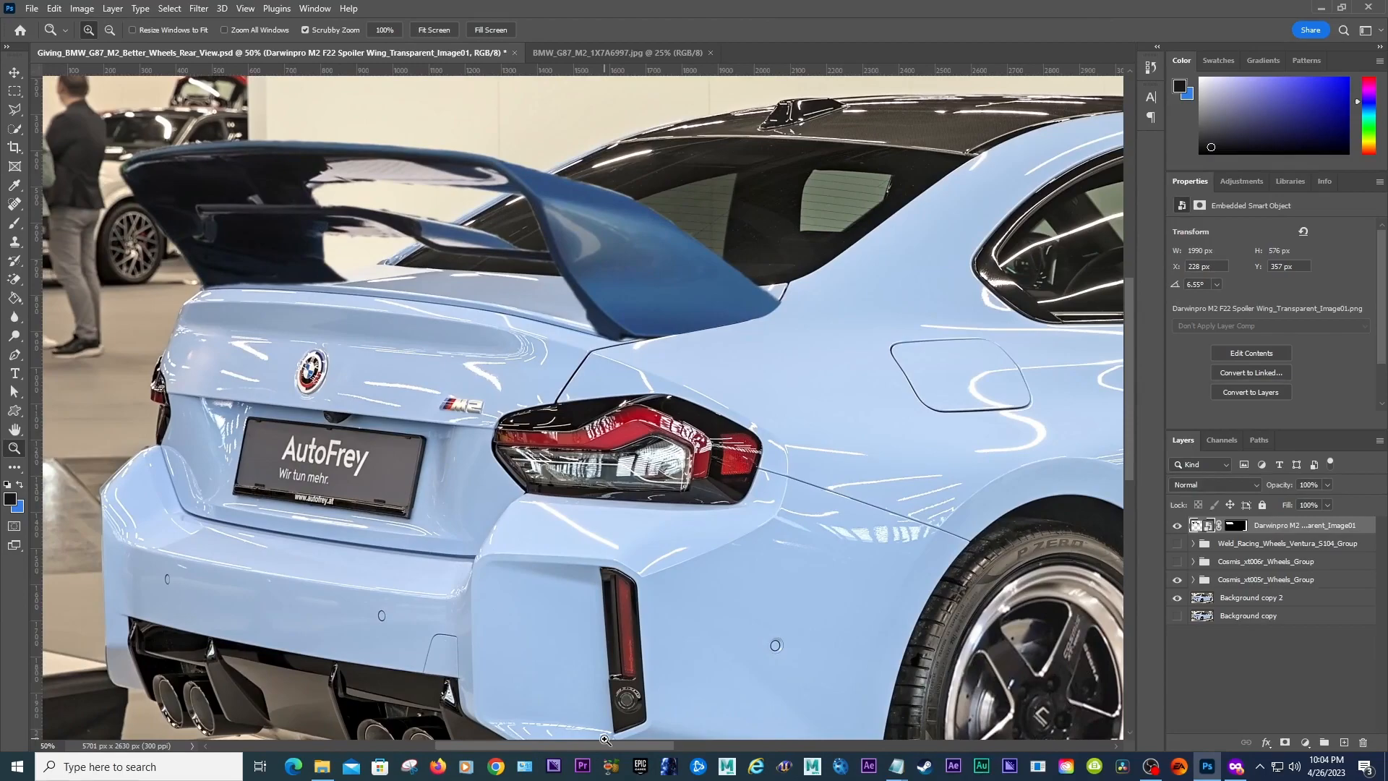
click(696, 324)
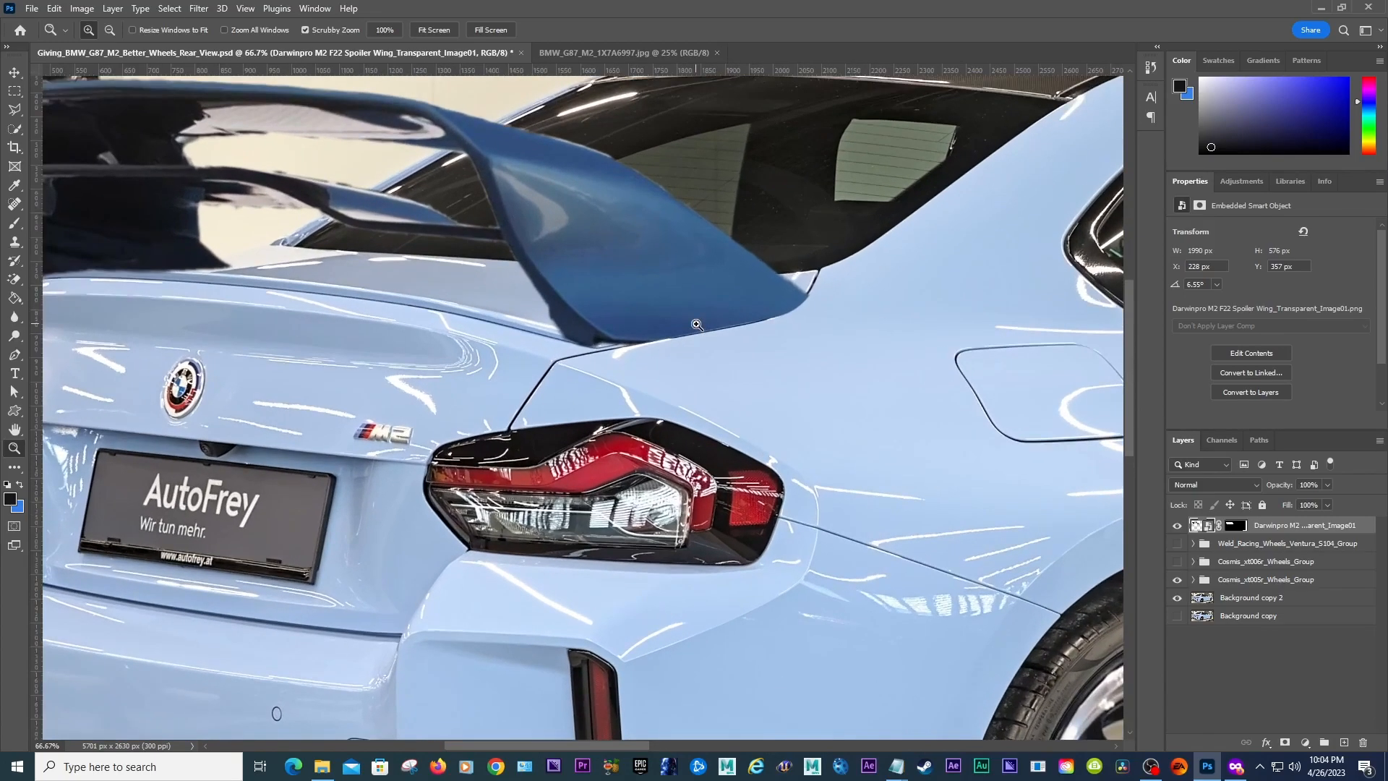
click(1234, 526)
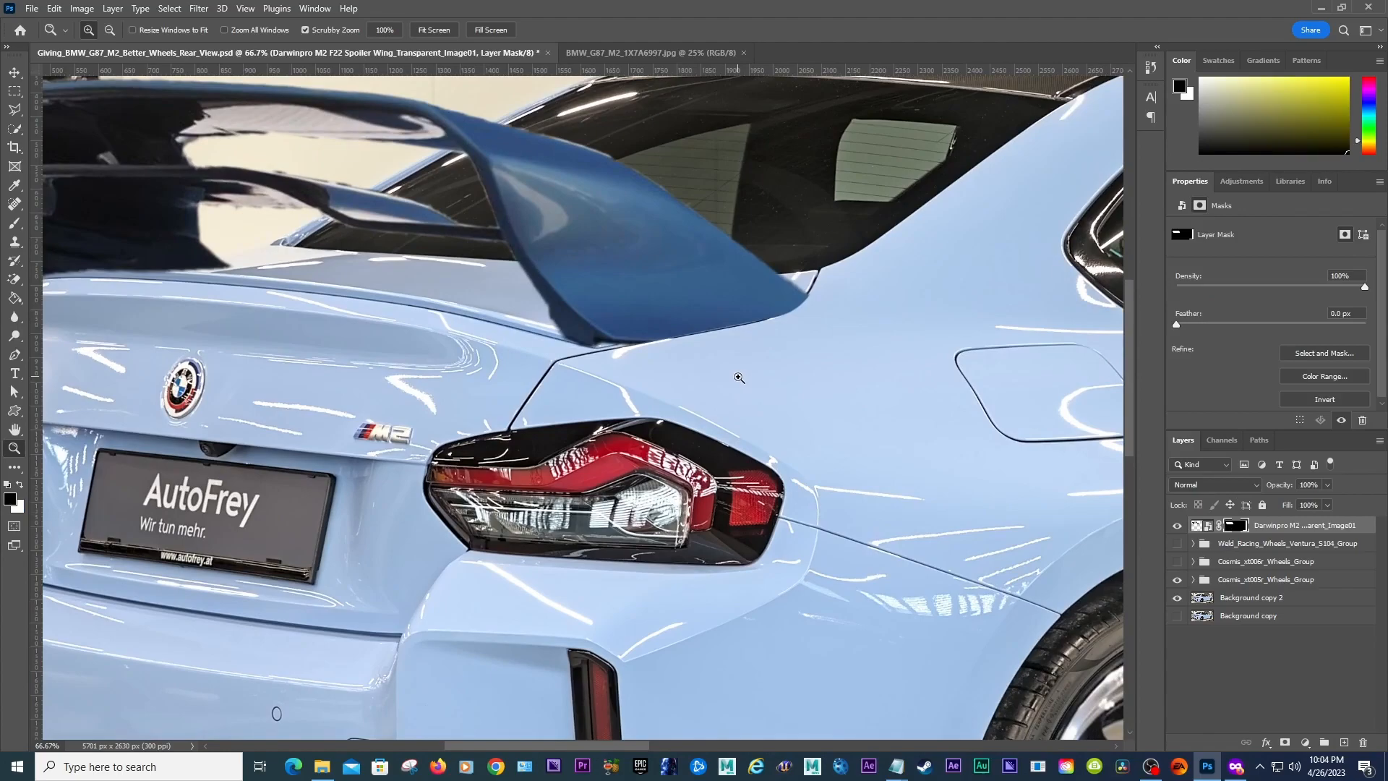
key(b)
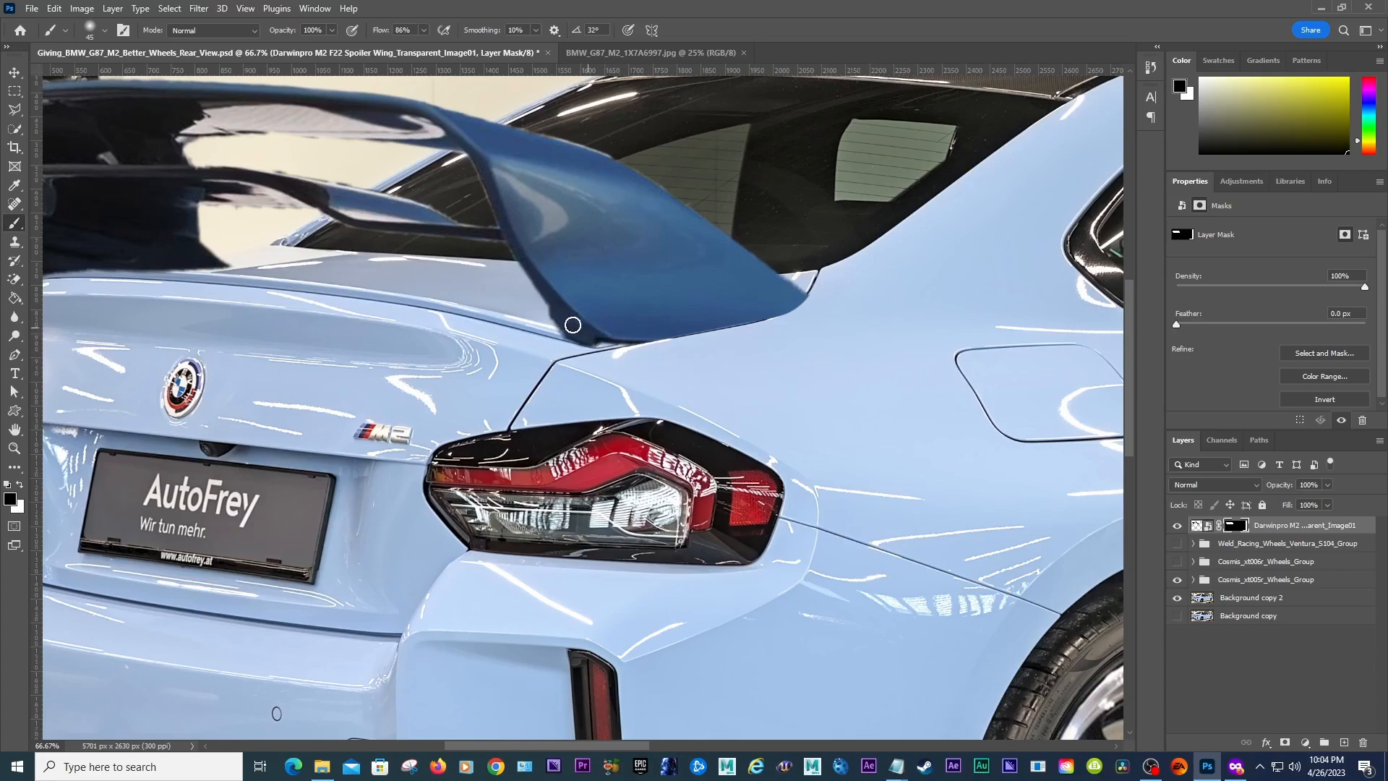
mouse_move(541, 323)
mouse_down()
mouse_move(646, 366)
mouse_move(559, 338)
mouse_up()
key(ctrl+z)
Step: Set the mask brush hardness to 70%
click(104, 32)
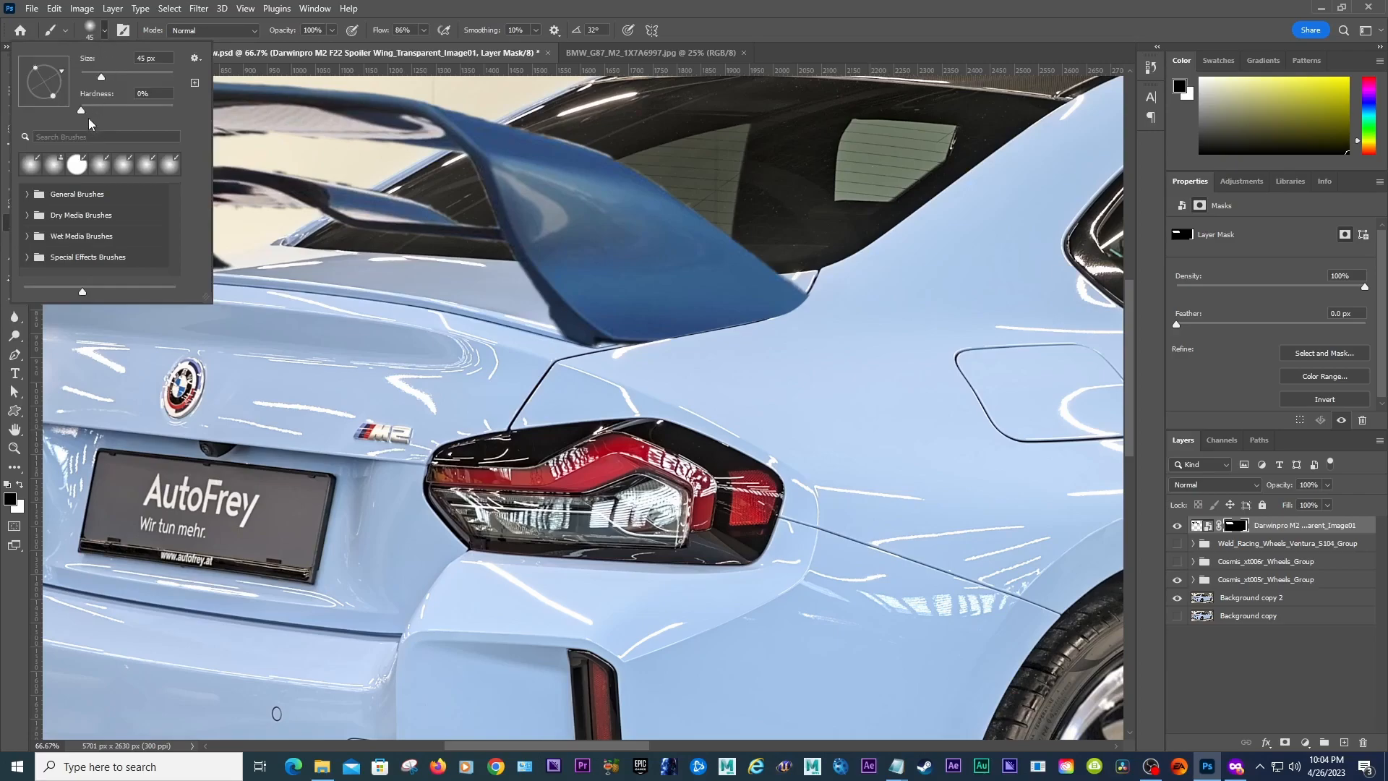
drag(80, 110, 123, 114)
drag(568, 327, 613, 353)
key(ctrl+z)
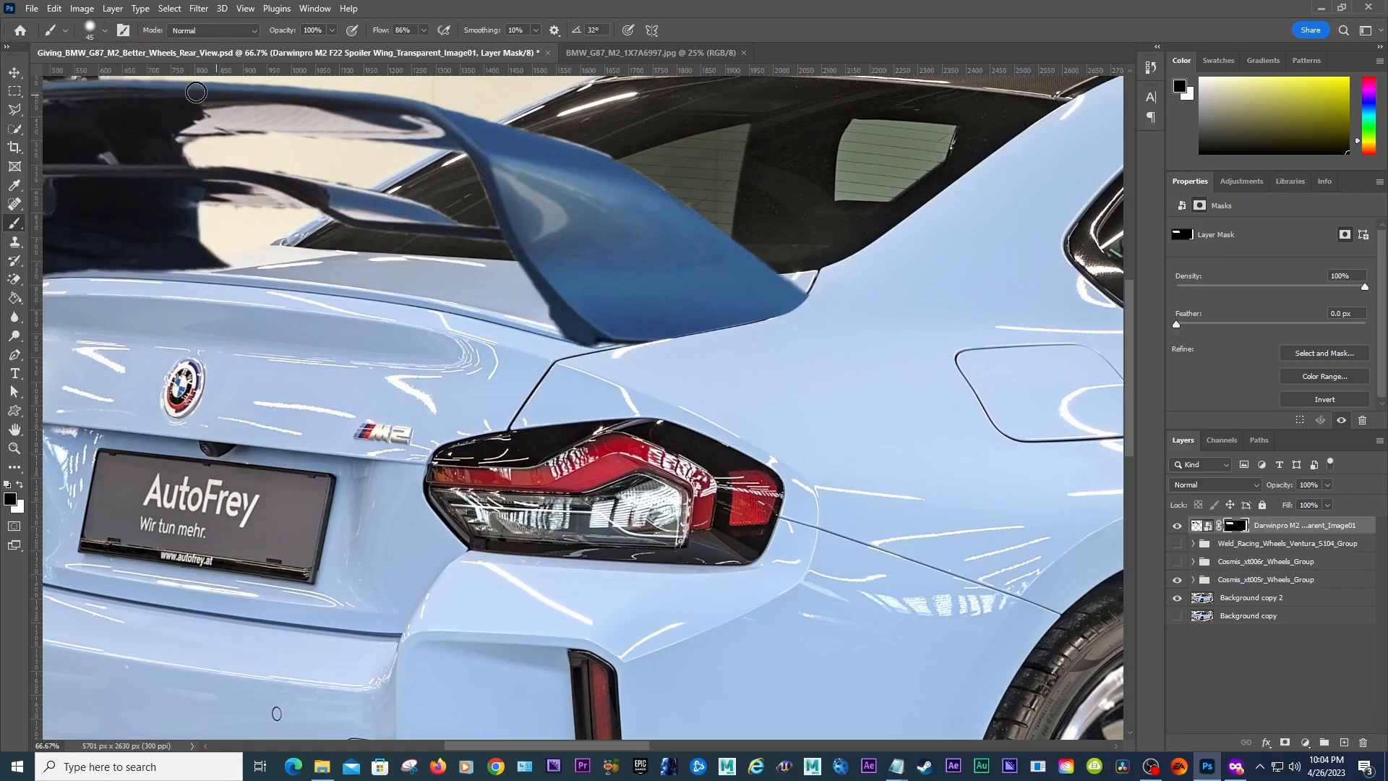
click(106, 34)
drag(162, 93, 119, 94)
text(70)
key(Return)
drag(564, 336, 602, 352)
key(ctrl+z)
click(105, 31)
drag(152, 94, 112, 96)
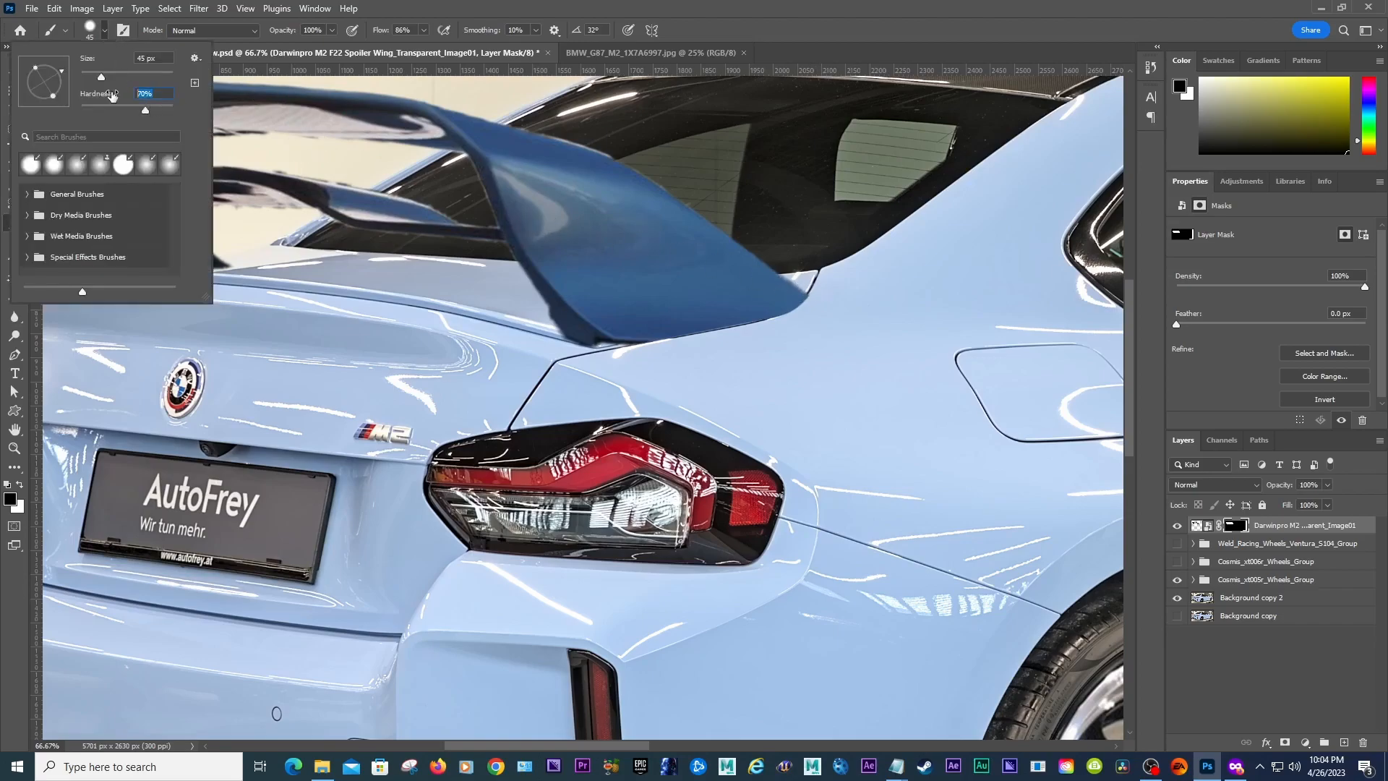
key(Return)
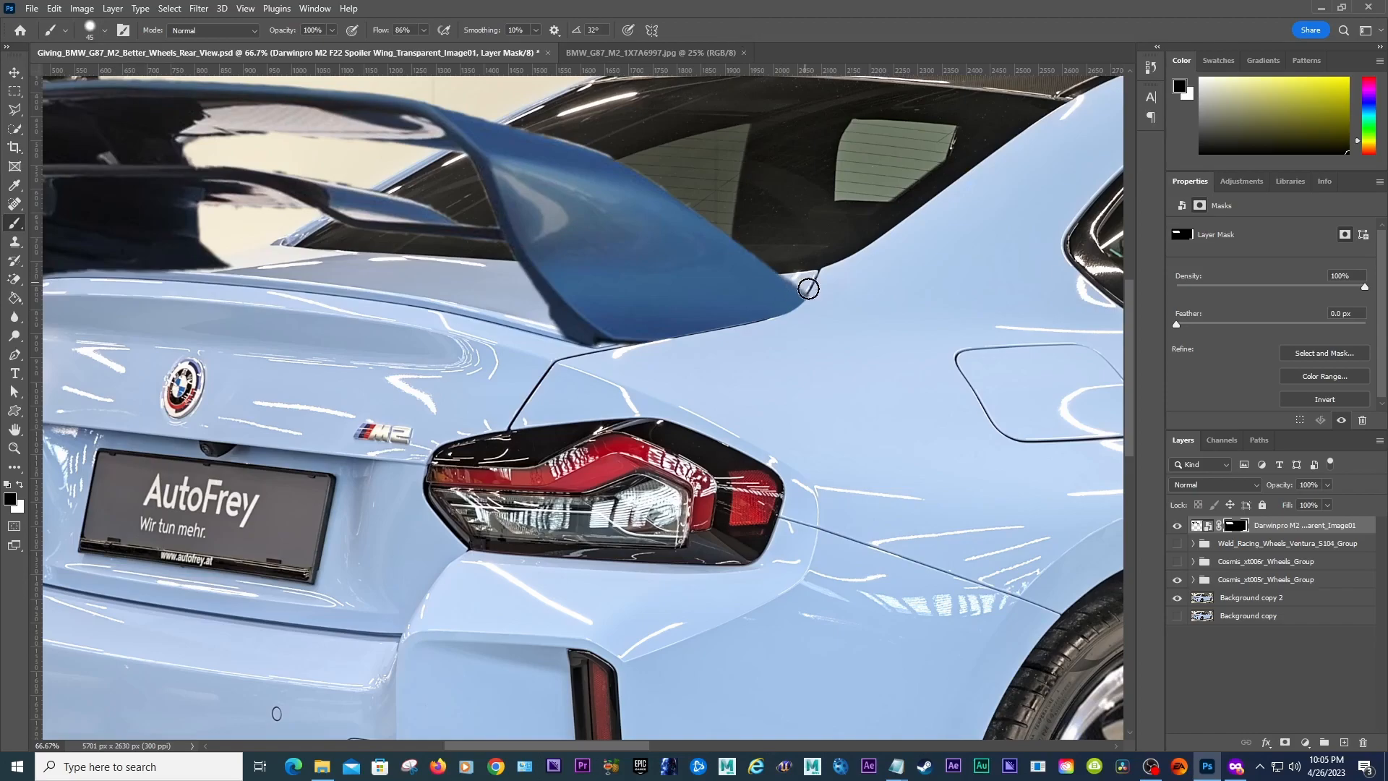
Step: Refine the mask along the spoiler's right base with a smaller brush, hiding in black and restoring in white to follow the trunk lid edge
key(bracketleft)
key(bracketleft)
key(bracketleft)
key(bracketleft)
key(bracketleft)
click(14, 448)
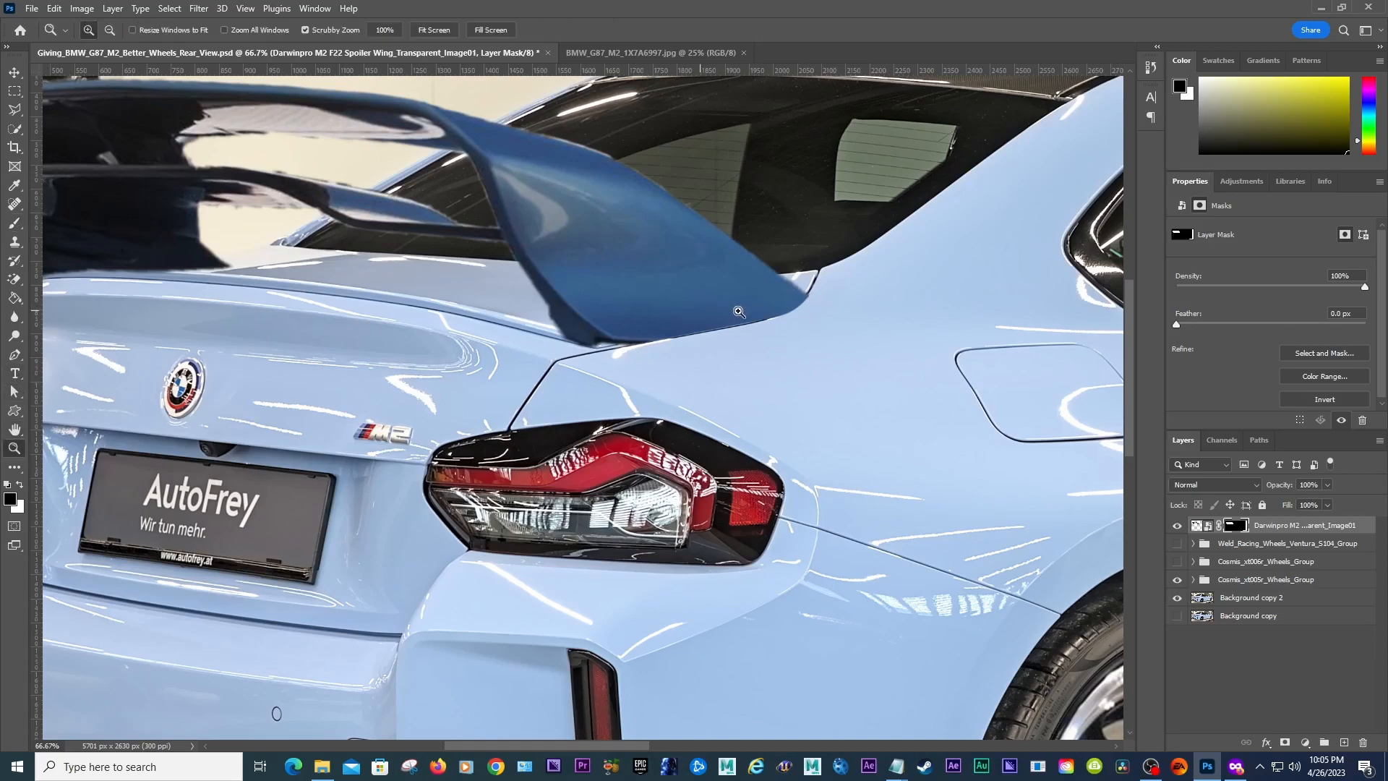
click(837, 311)
click(696, 272)
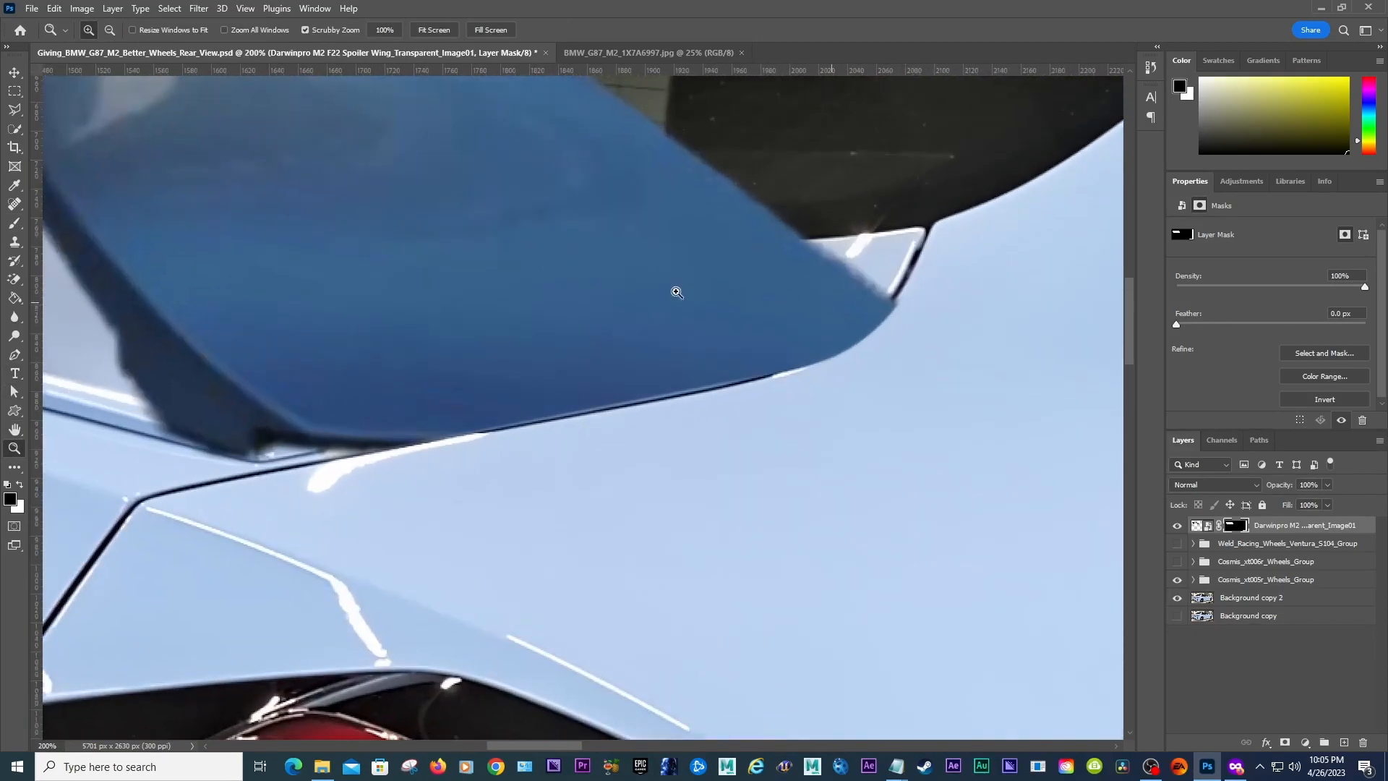
key(b)
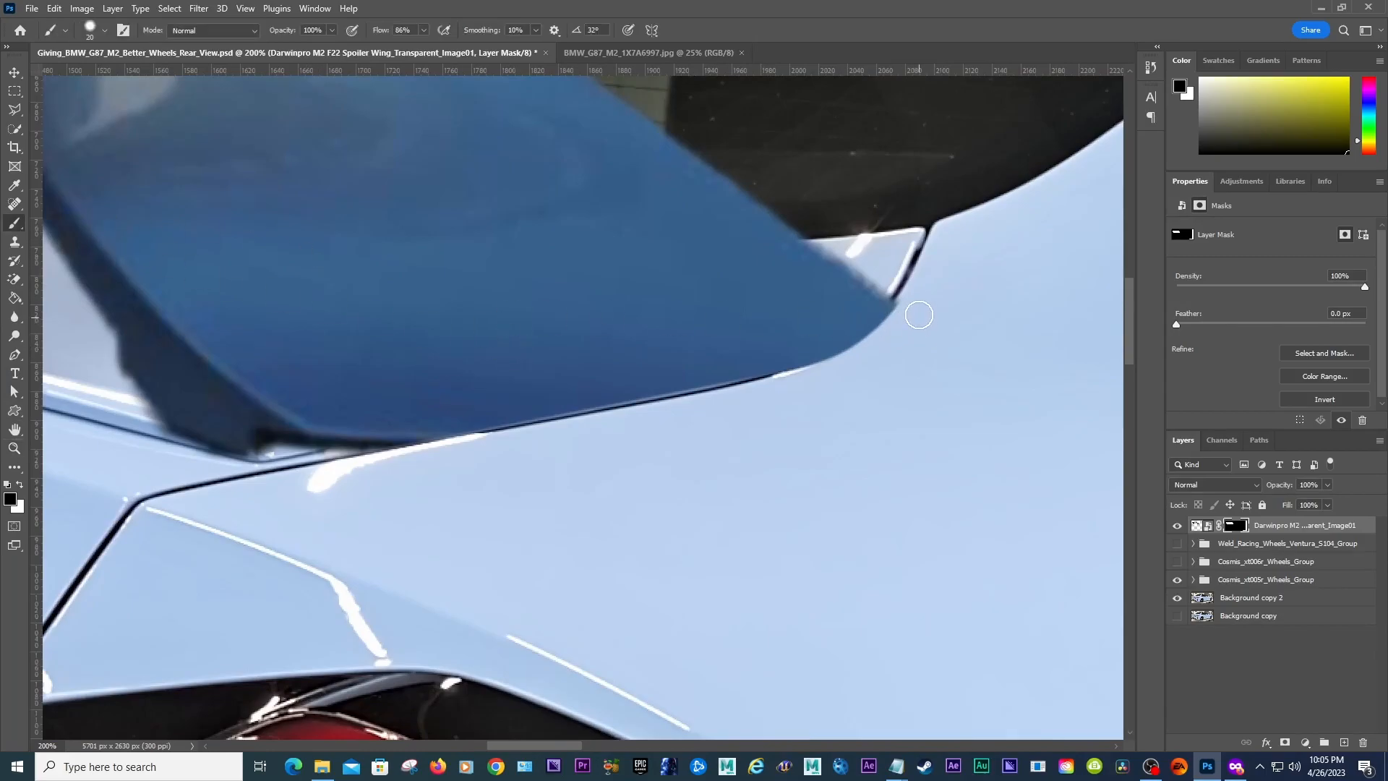
key(bracketleft)
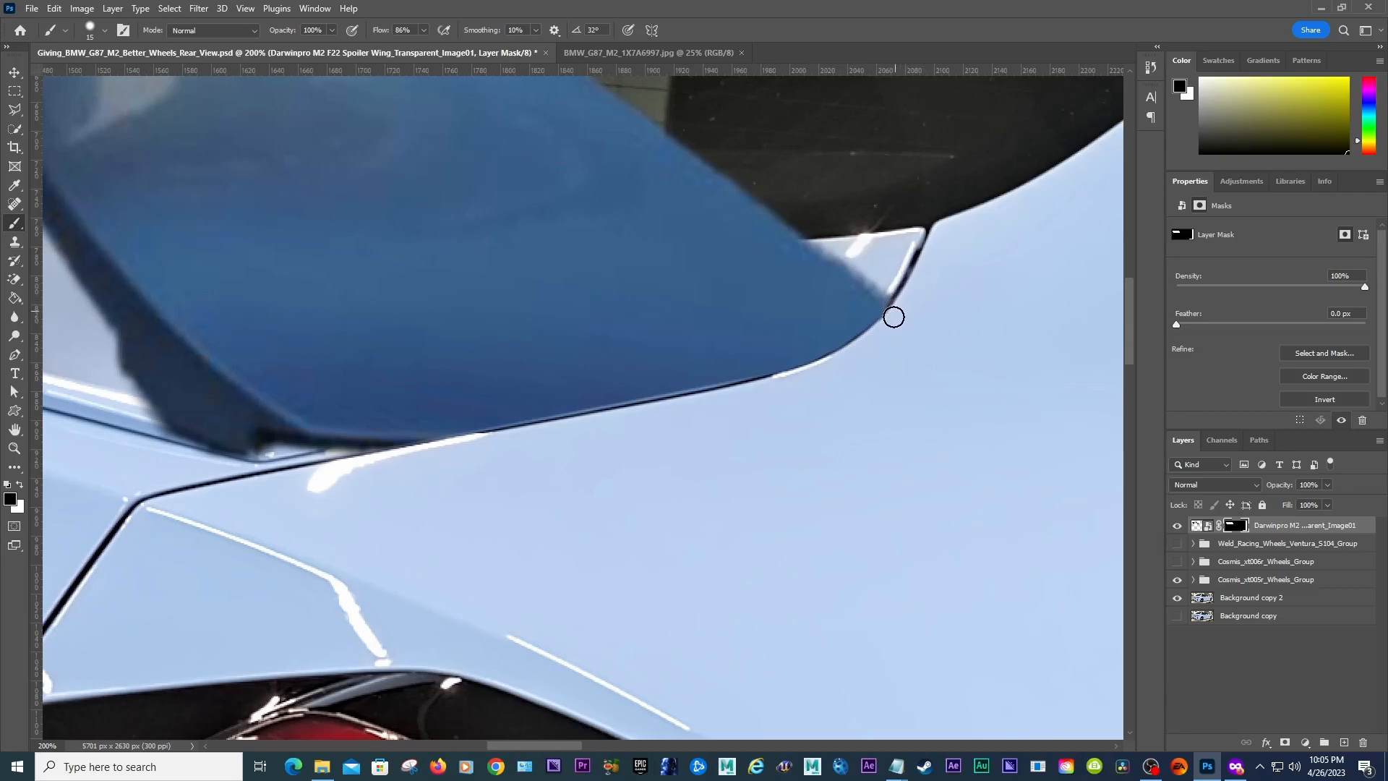
drag(871, 339, 774, 387)
mouse_move(906, 307)
mouse_down()
mouse_move(892, 304)
mouse_move(862, 346)
mouse_up()
mouse_move(898, 301)
mouse_down()
mouse_move(850, 355)
mouse_move(776, 386)
mouse_up()
key(x)
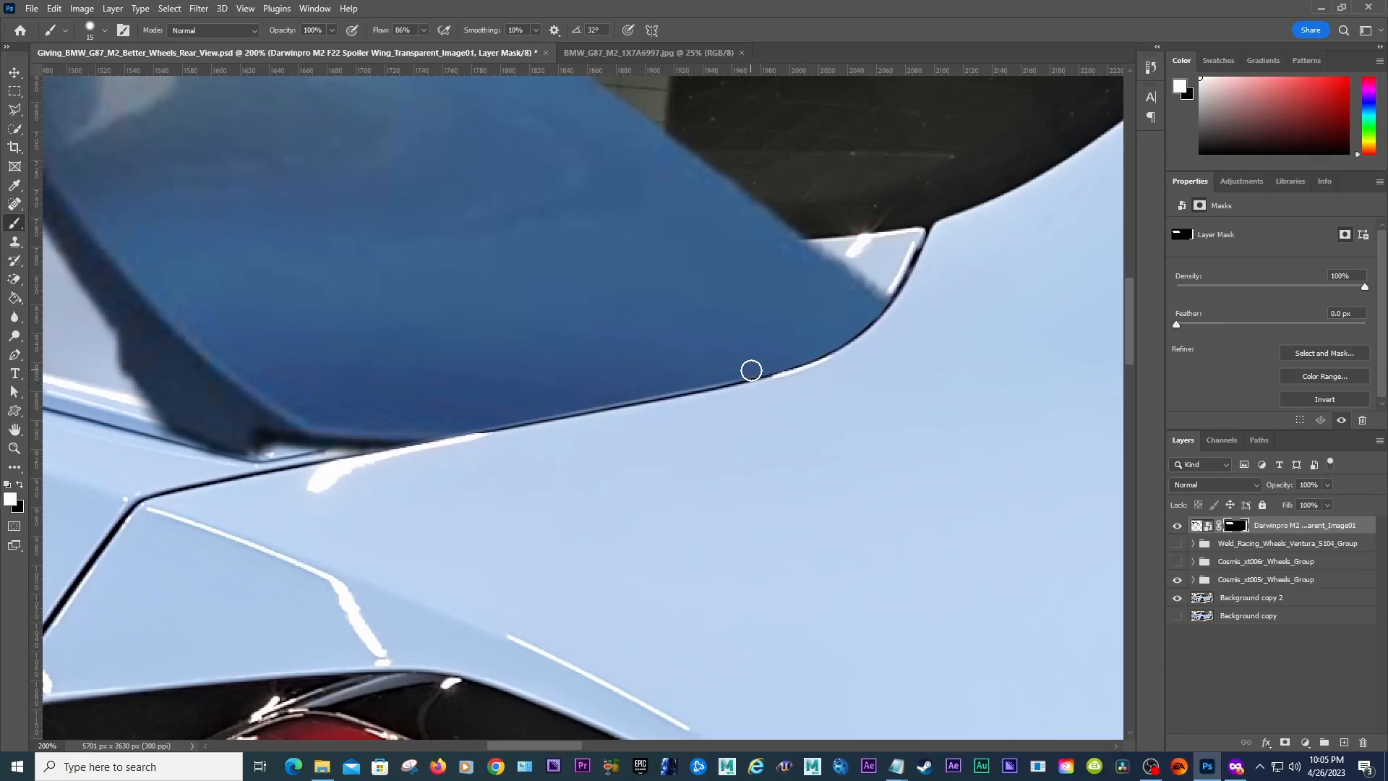
drag(728, 372, 547, 405)
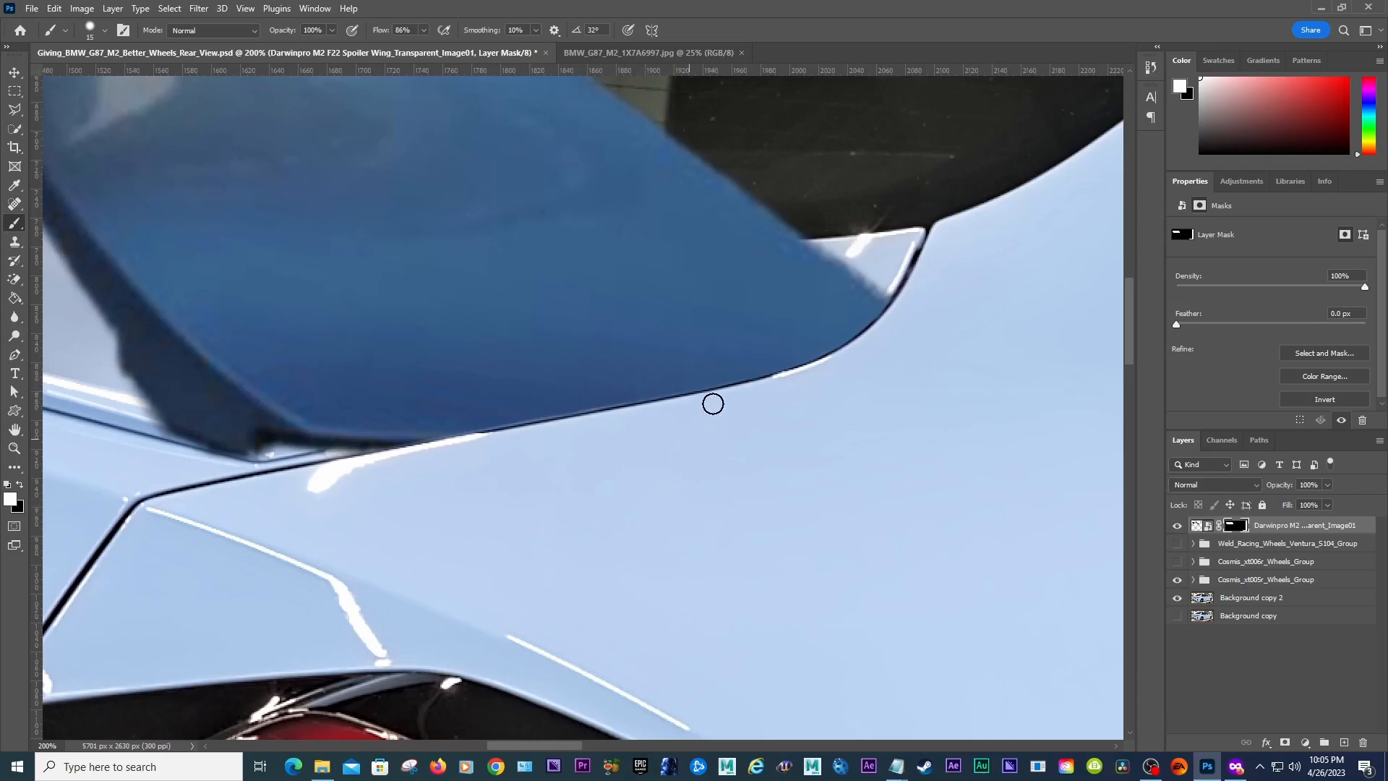
Step: Try painting black on the mask over the spoiler's left base
drag(536, 745, 510, 744)
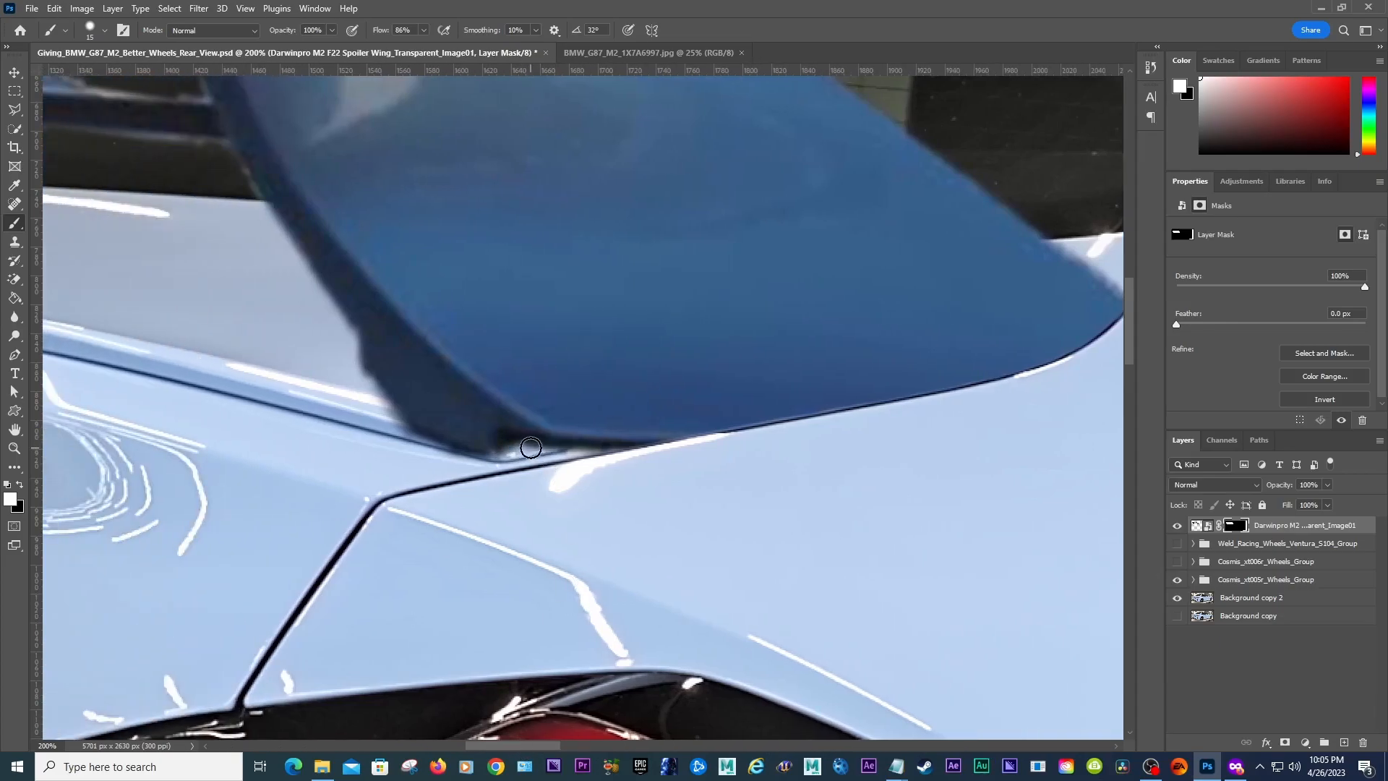
key(x)
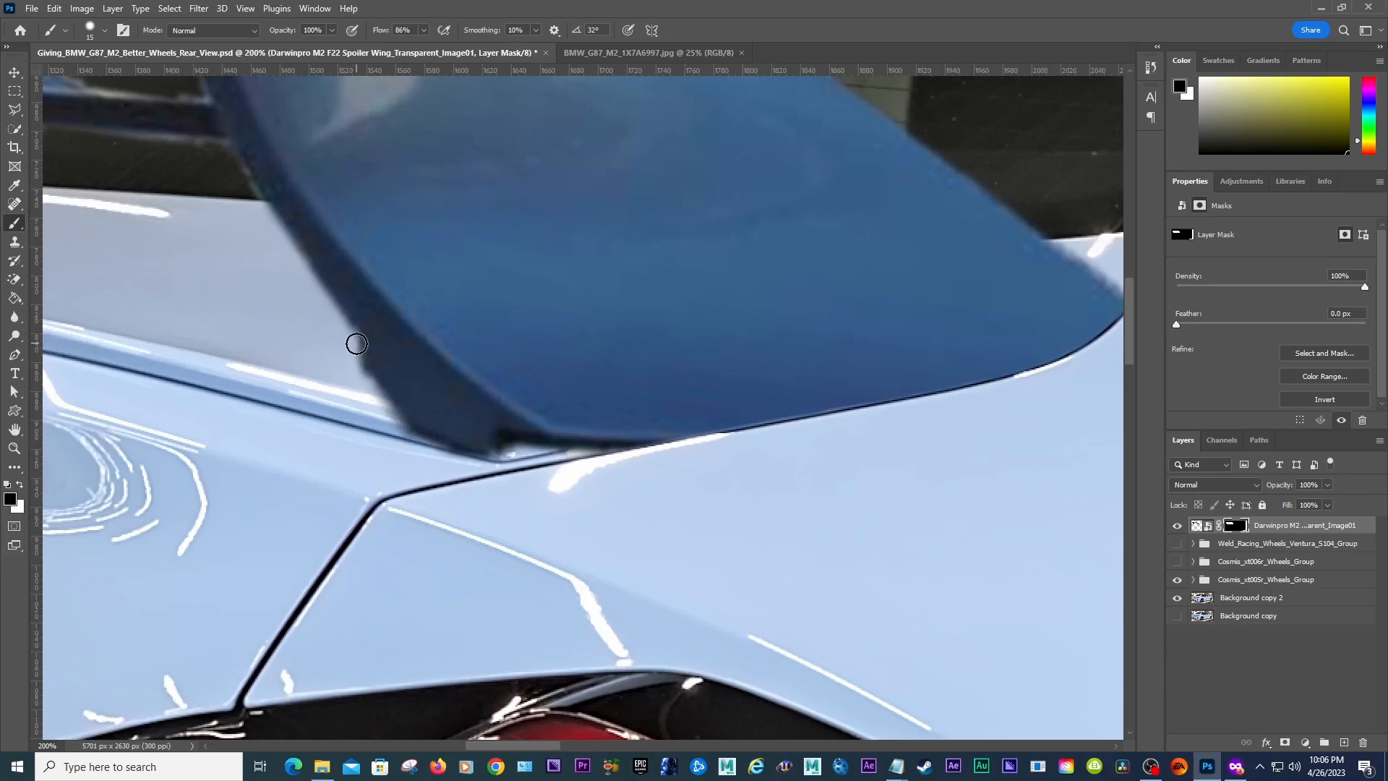
drag(356, 347, 383, 379)
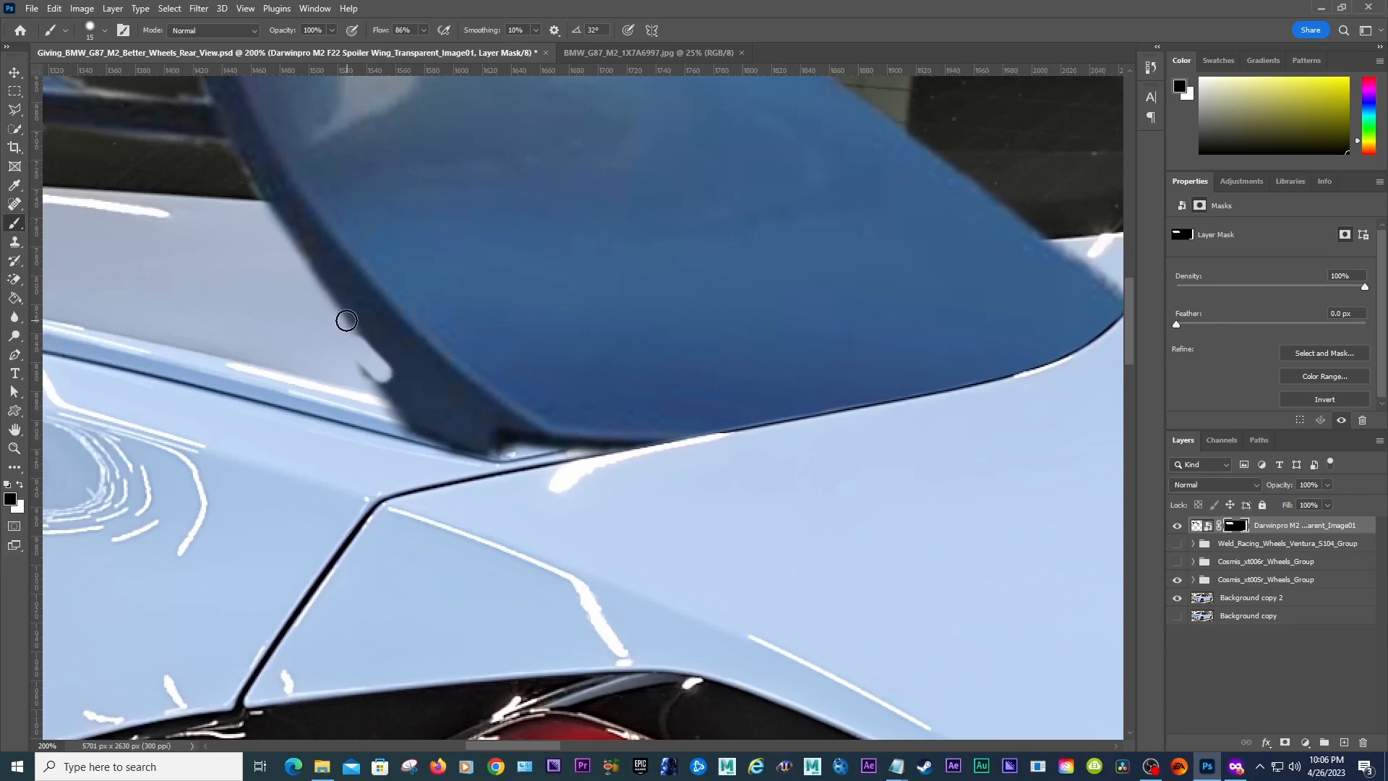
key(ctrl+z)
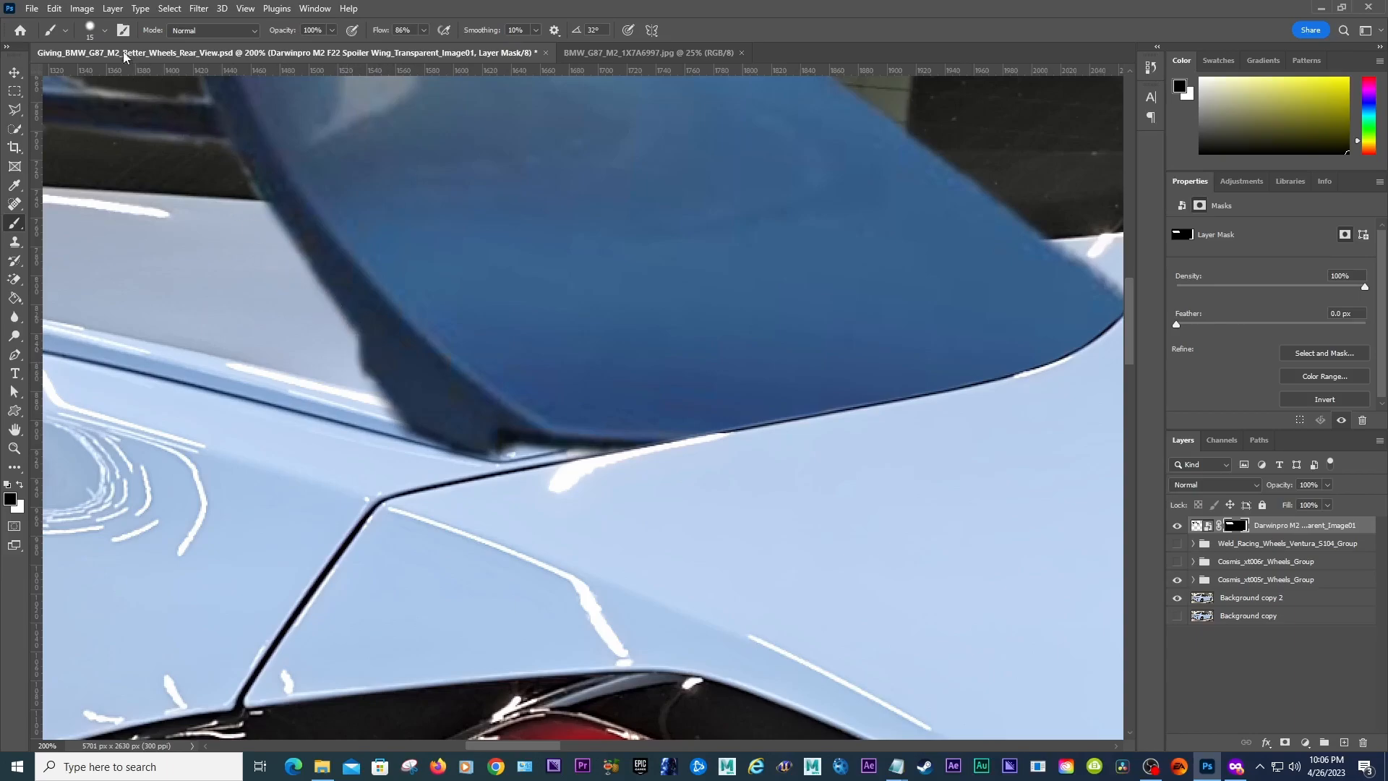
click(106, 31)
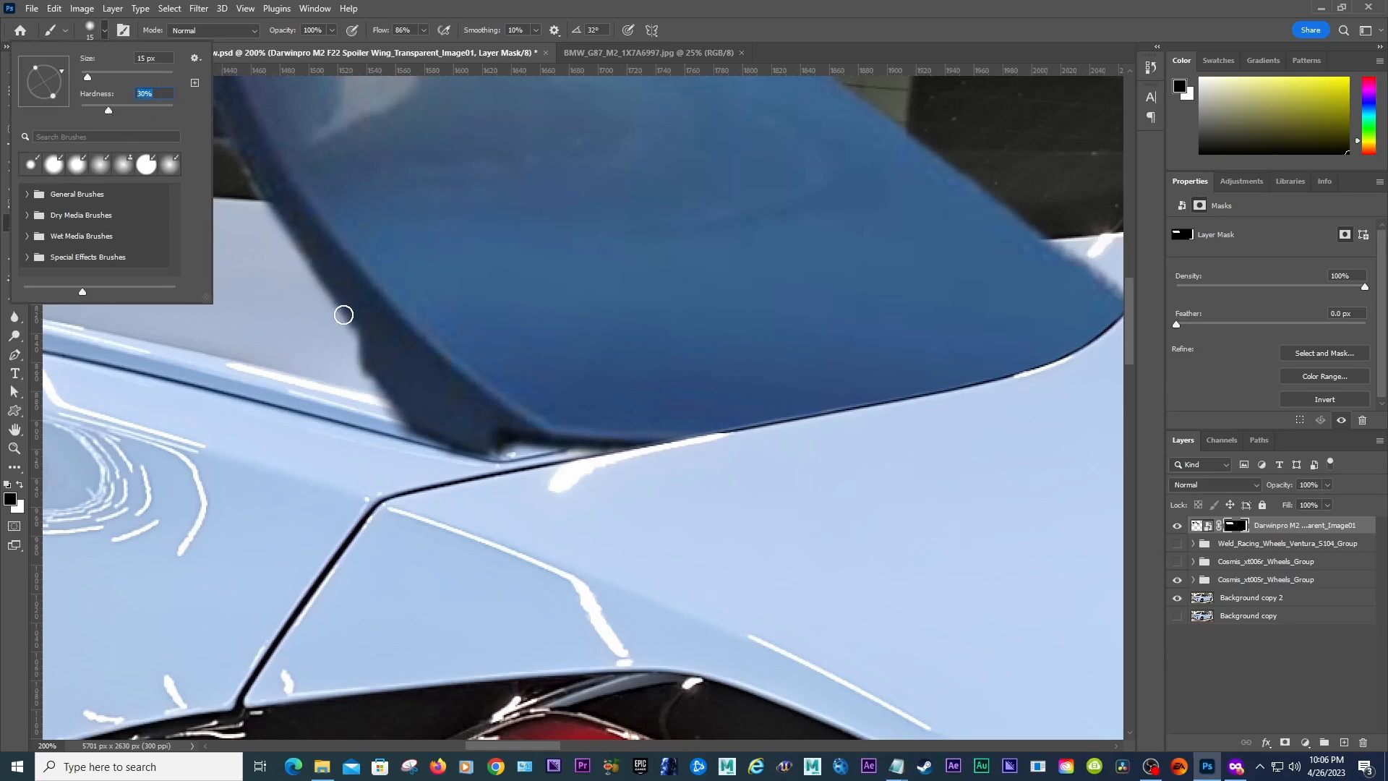
click(355, 350)
drag(356, 350, 378, 389)
key(ctrl+z)
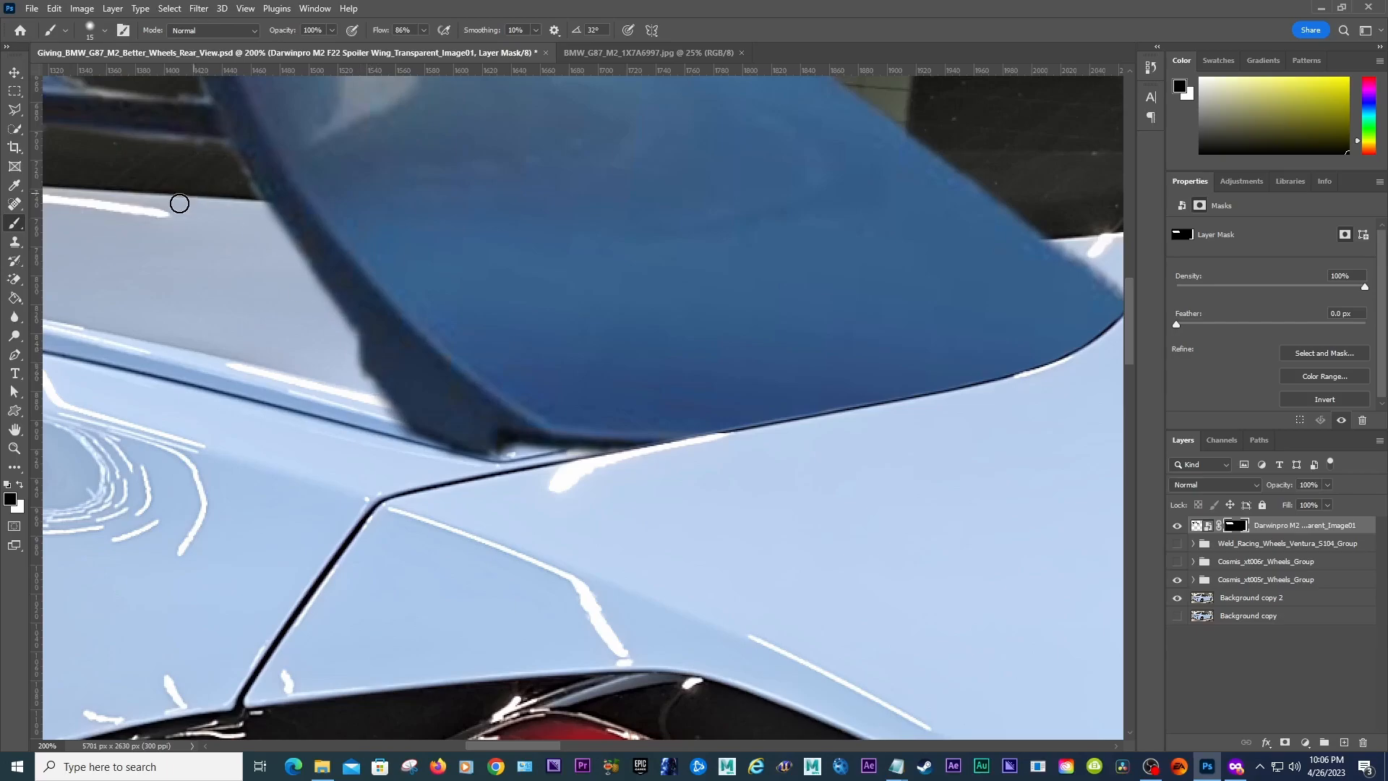
Step: Set the brush hardness to 20% and paint black on the mask to hide the spoiler's left base below the trunk edge
click(106, 37)
click(130, 99)
text(20)
key(Return)
drag(377, 381, 431, 444)
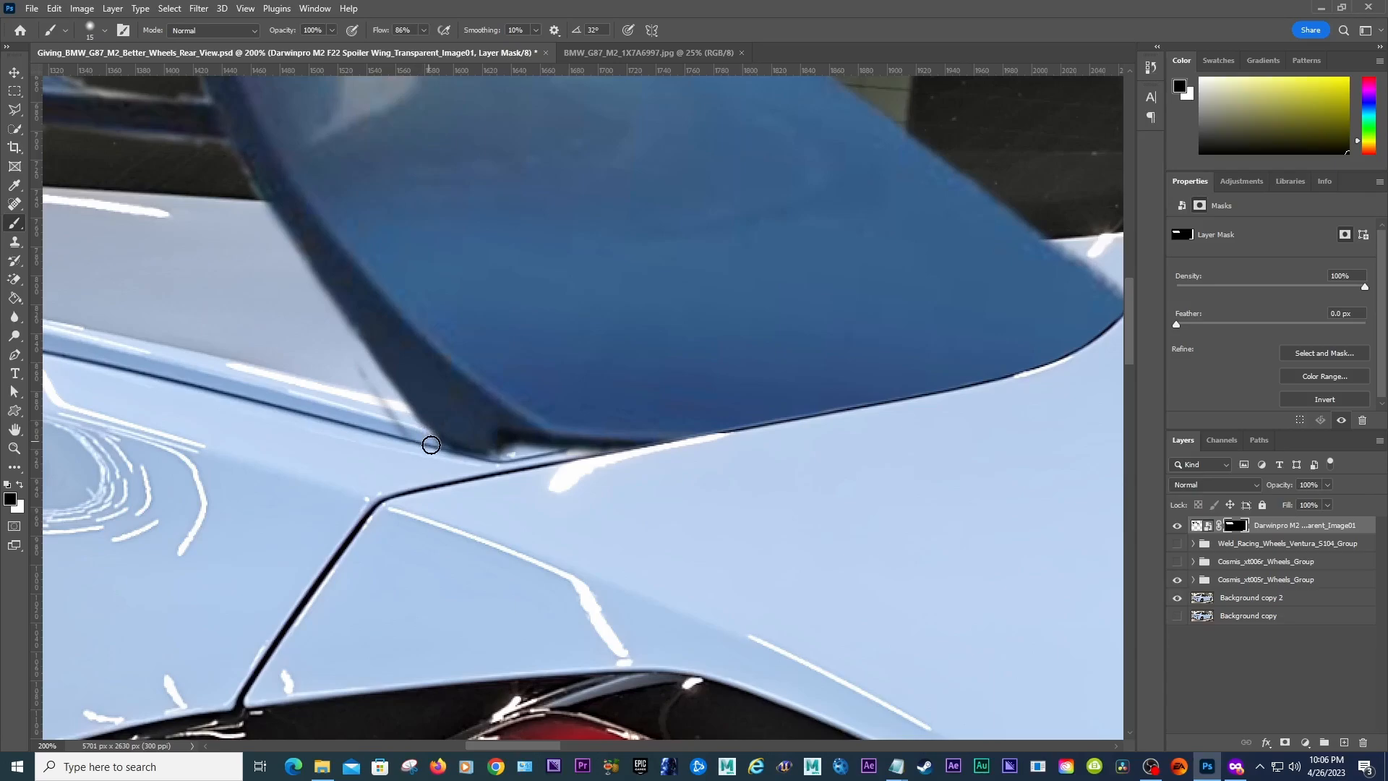
mouse_move(346, 354)
mouse_down()
mouse_move(433, 476)
mouse_move(452, 478)
mouse_move(417, 454)
mouse_move(445, 454)
mouse_move(427, 441)
mouse_move(632, 450)
mouse_move(483, 449)
mouse_move(418, 441)
mouse_move(416, 423)
mouse_move(648, 452)
mouse_up()
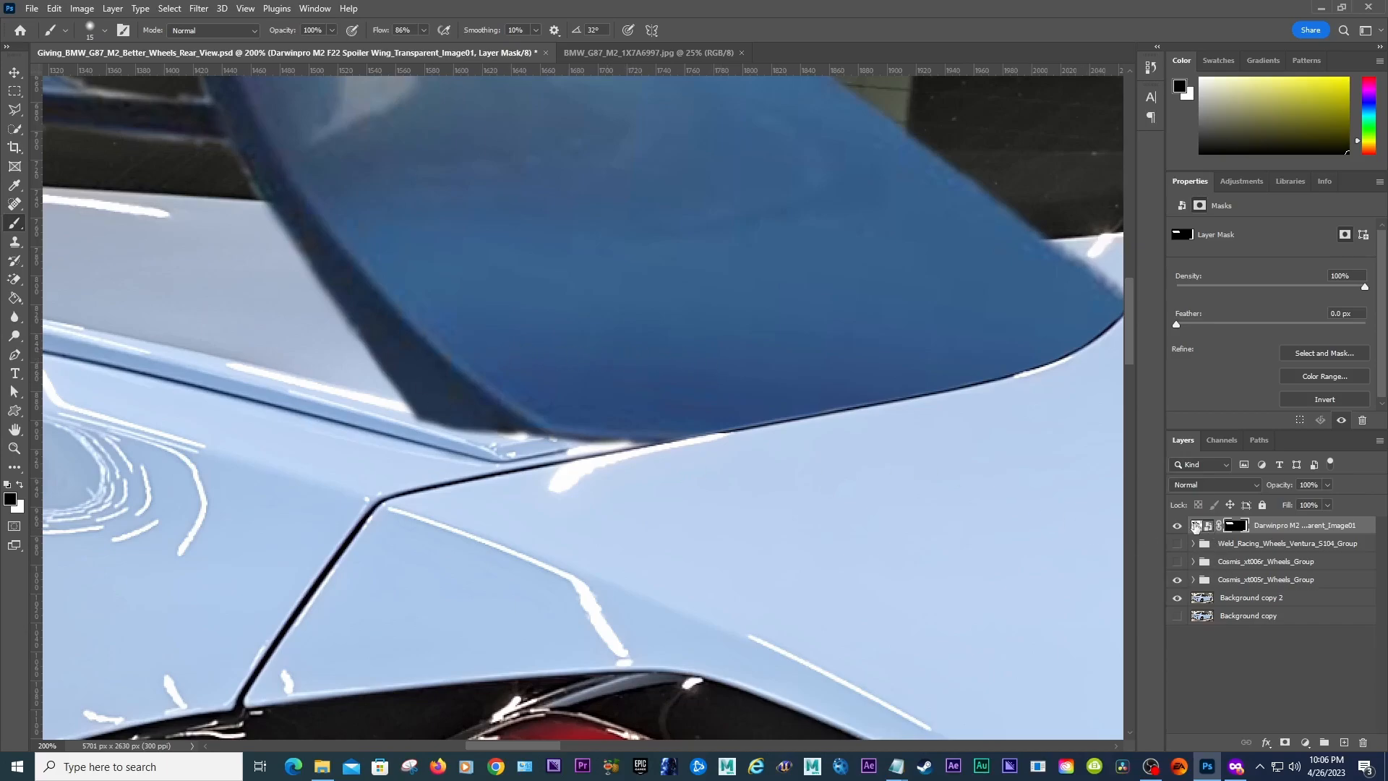
Step: Refine the mask at the spoiler's right base, hiding in black then restoring in white along the trunk lid edge
click(1195, 525)
drag(546, 752, 509, 752)
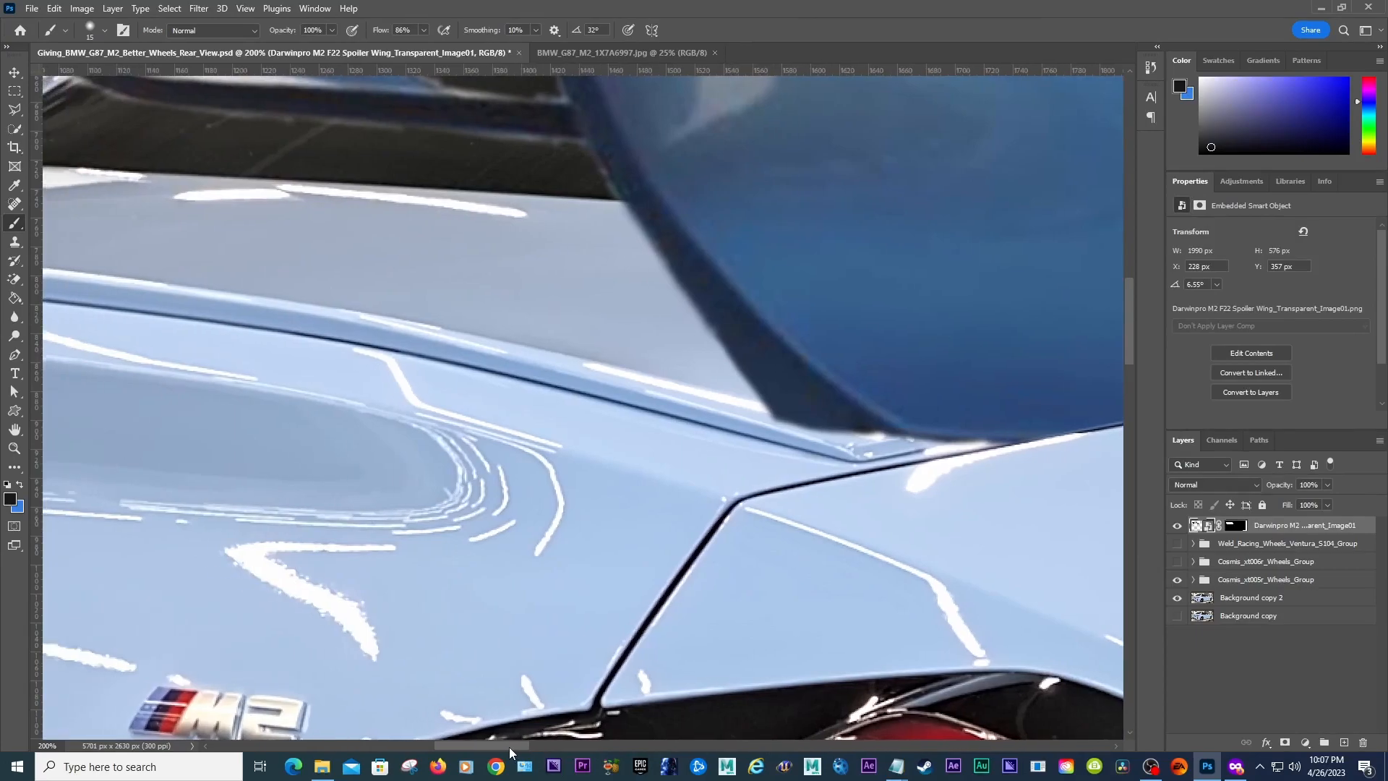
key(z)
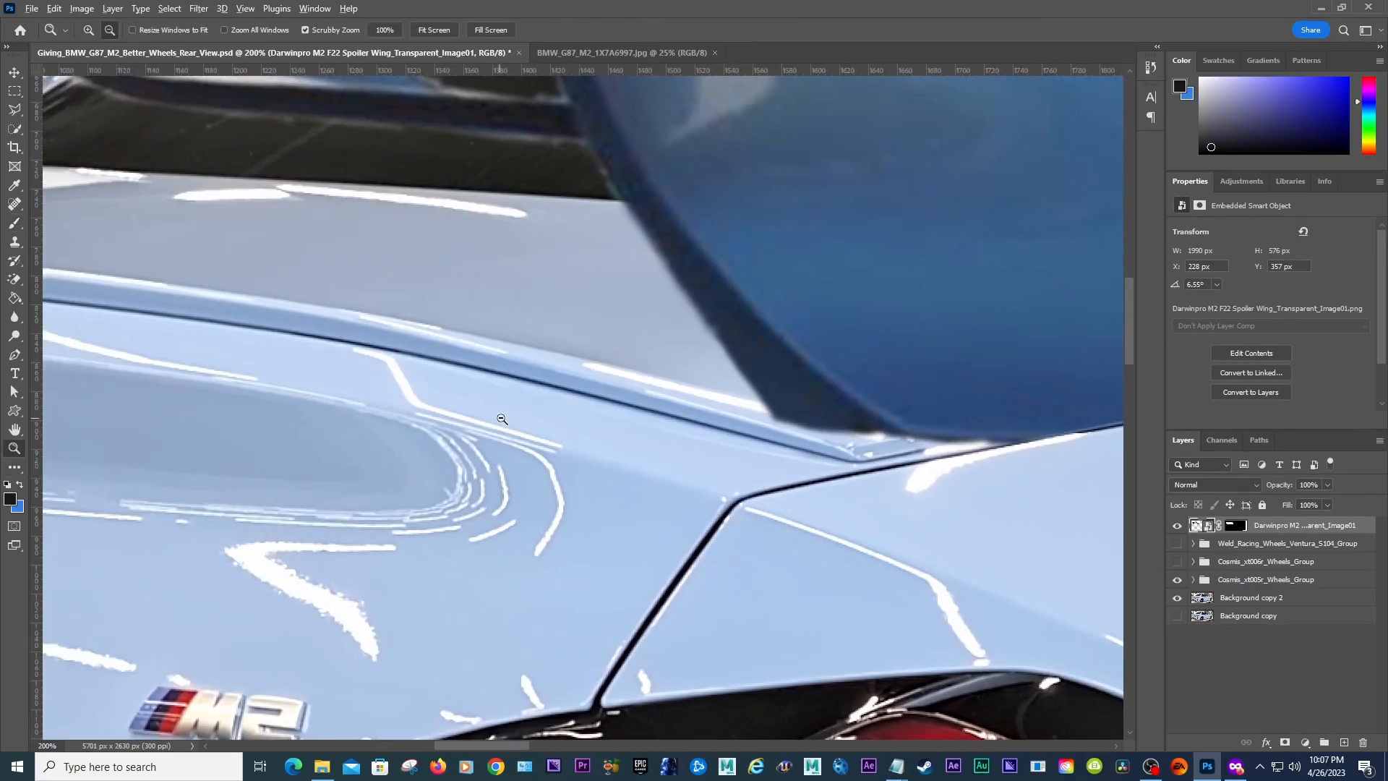
alt+click(501, 412)
alt+click(501, 412)
alt+click(501, 418)
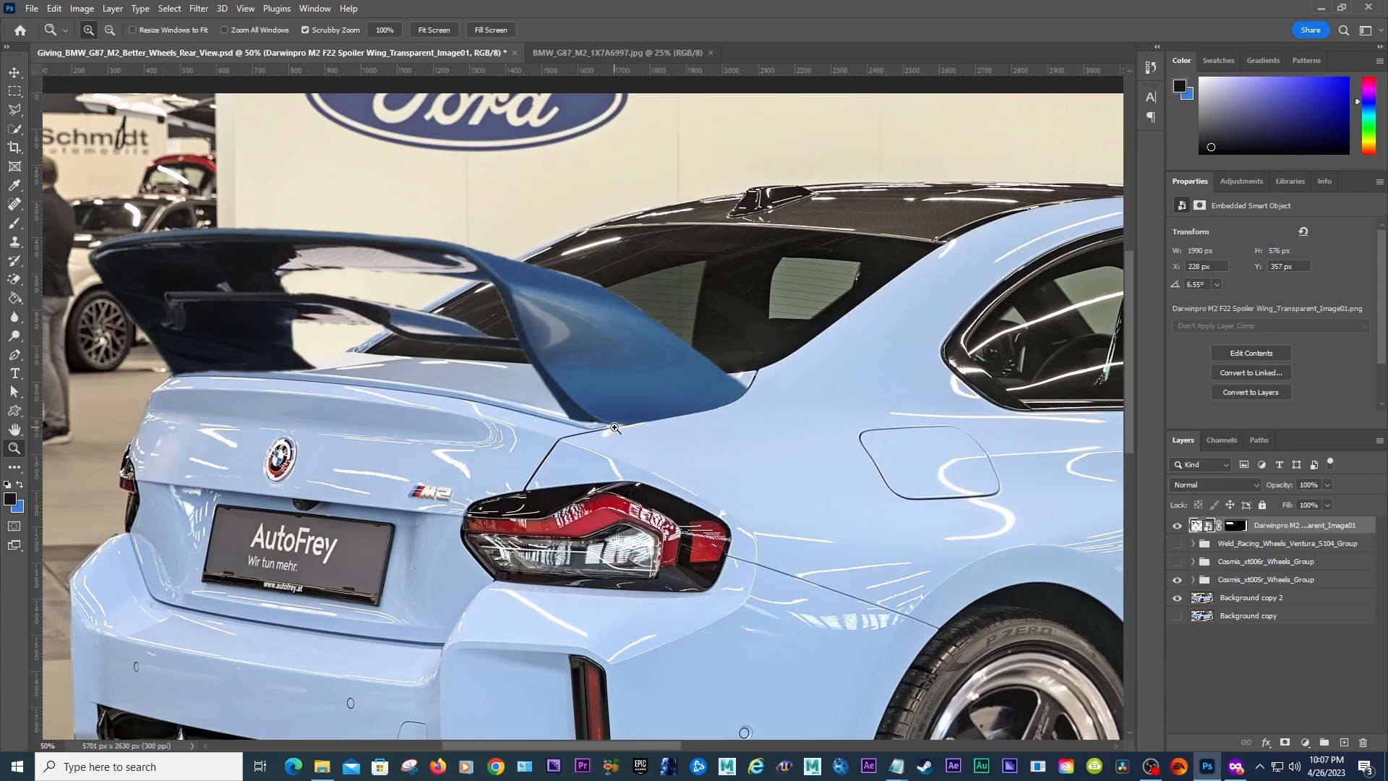
click(586, 418)
click(586, 418)
click(585, 418)
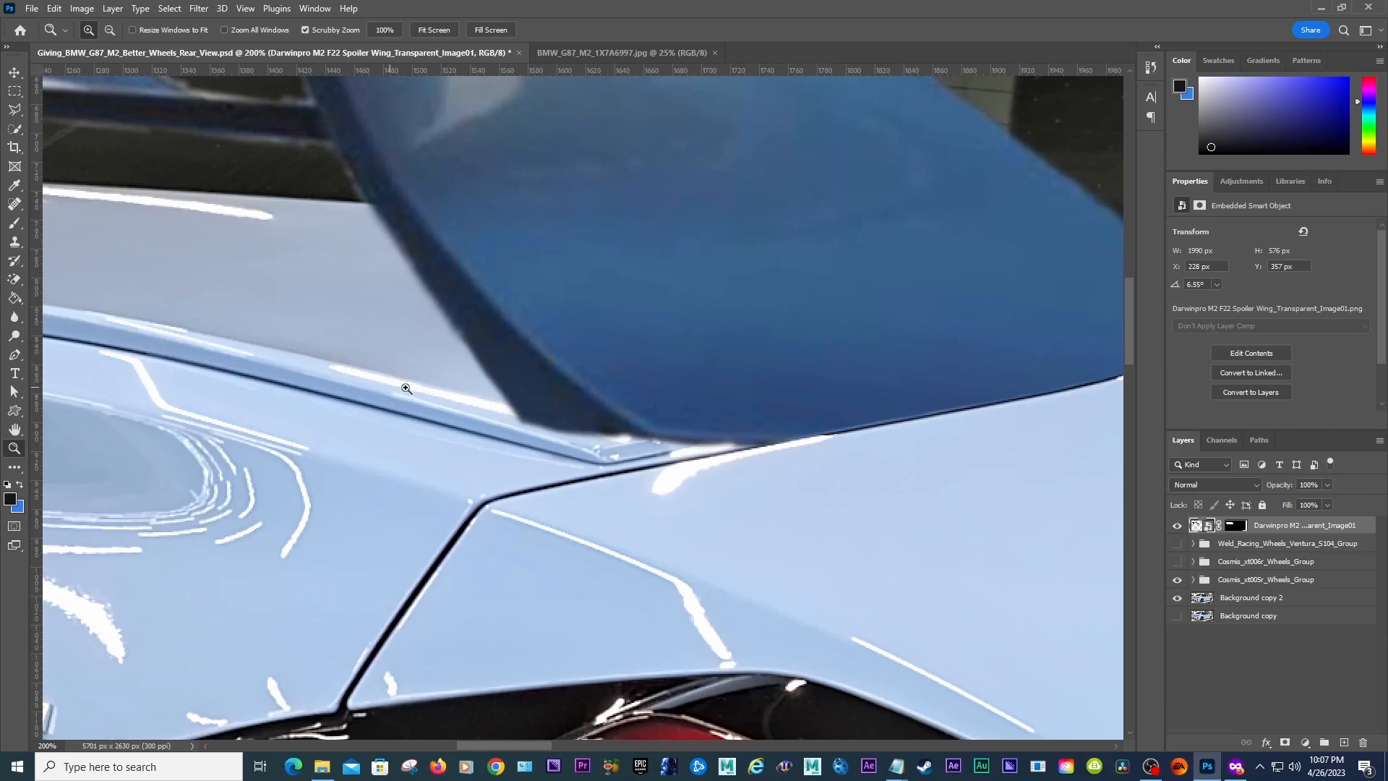
click(1239, 525)
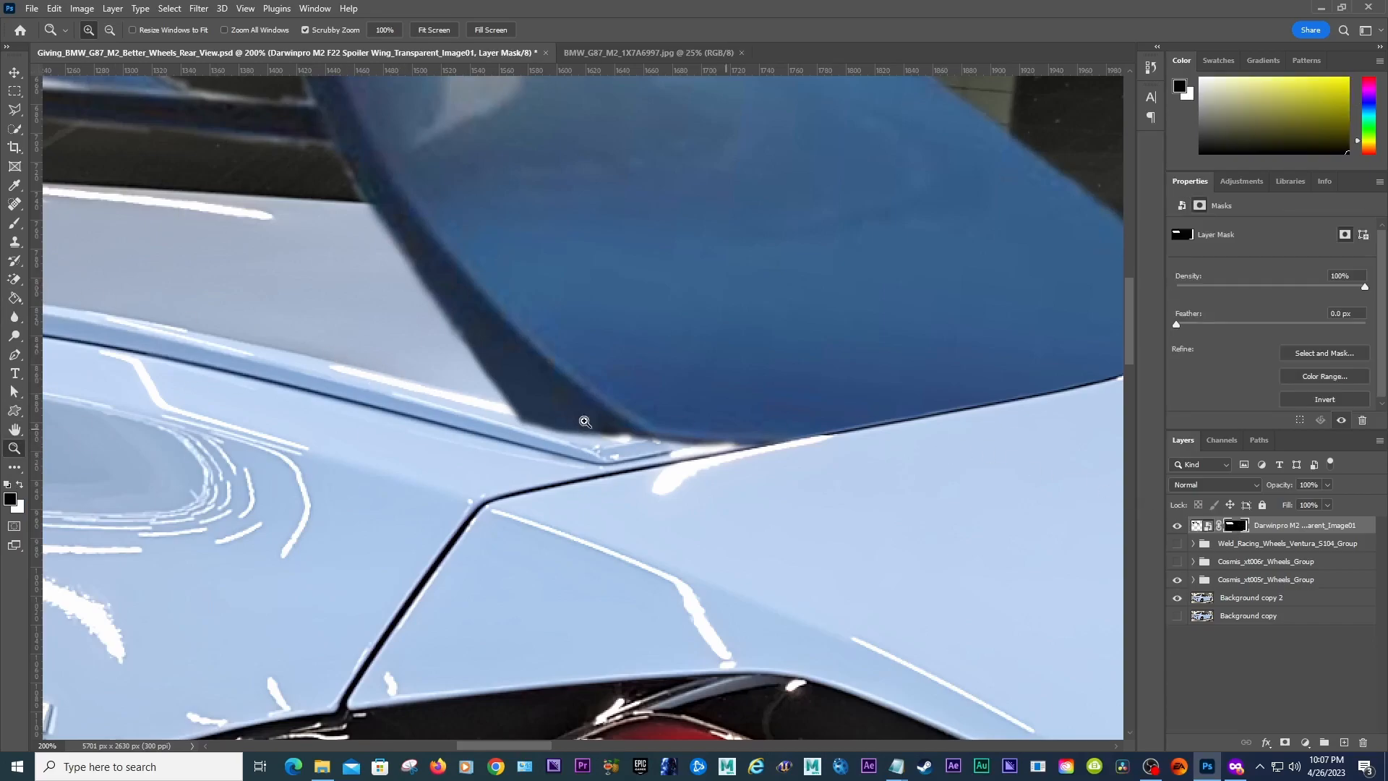
key(b)
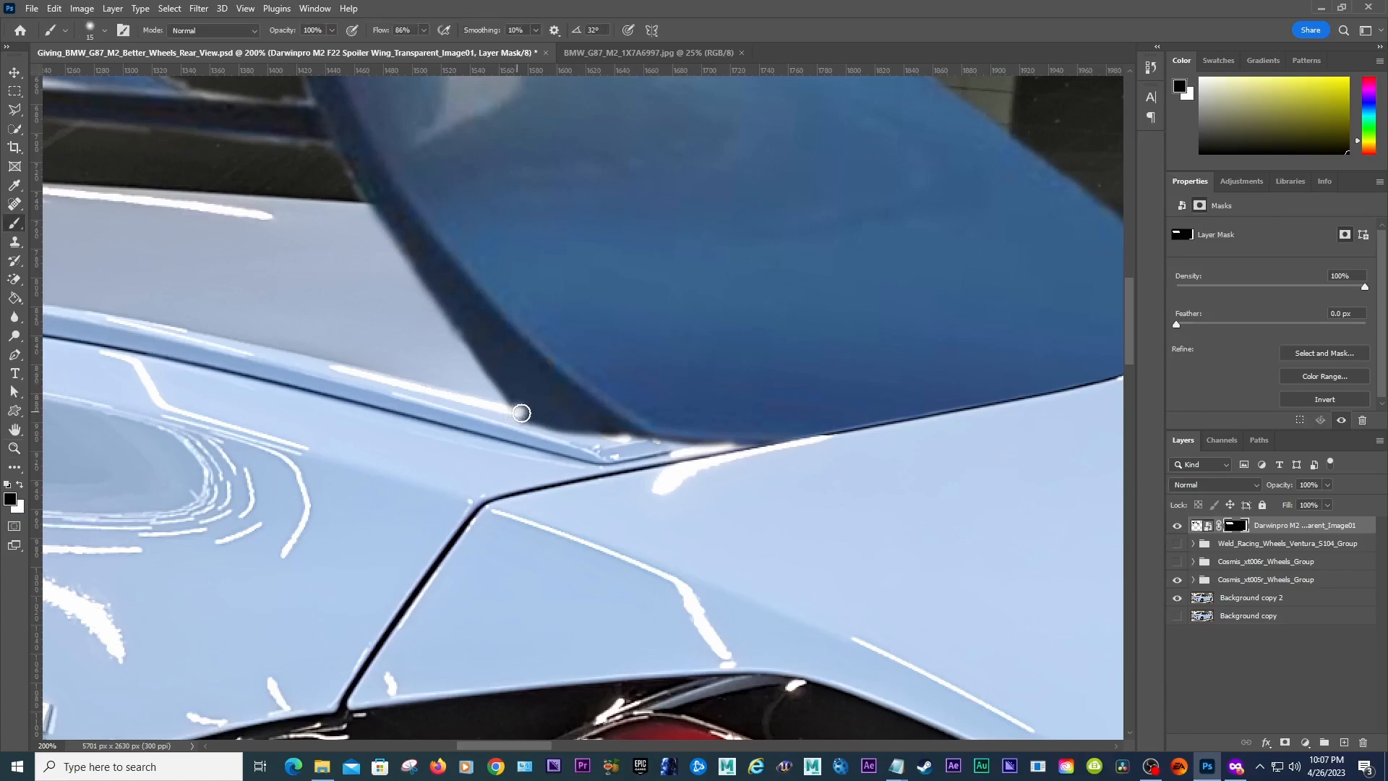
mouse_move(508, 408)
mouse_down()
mouse_move(657, 446)
mouse_move(501, 397)
mouse_move(511, 381)
mouse_up()
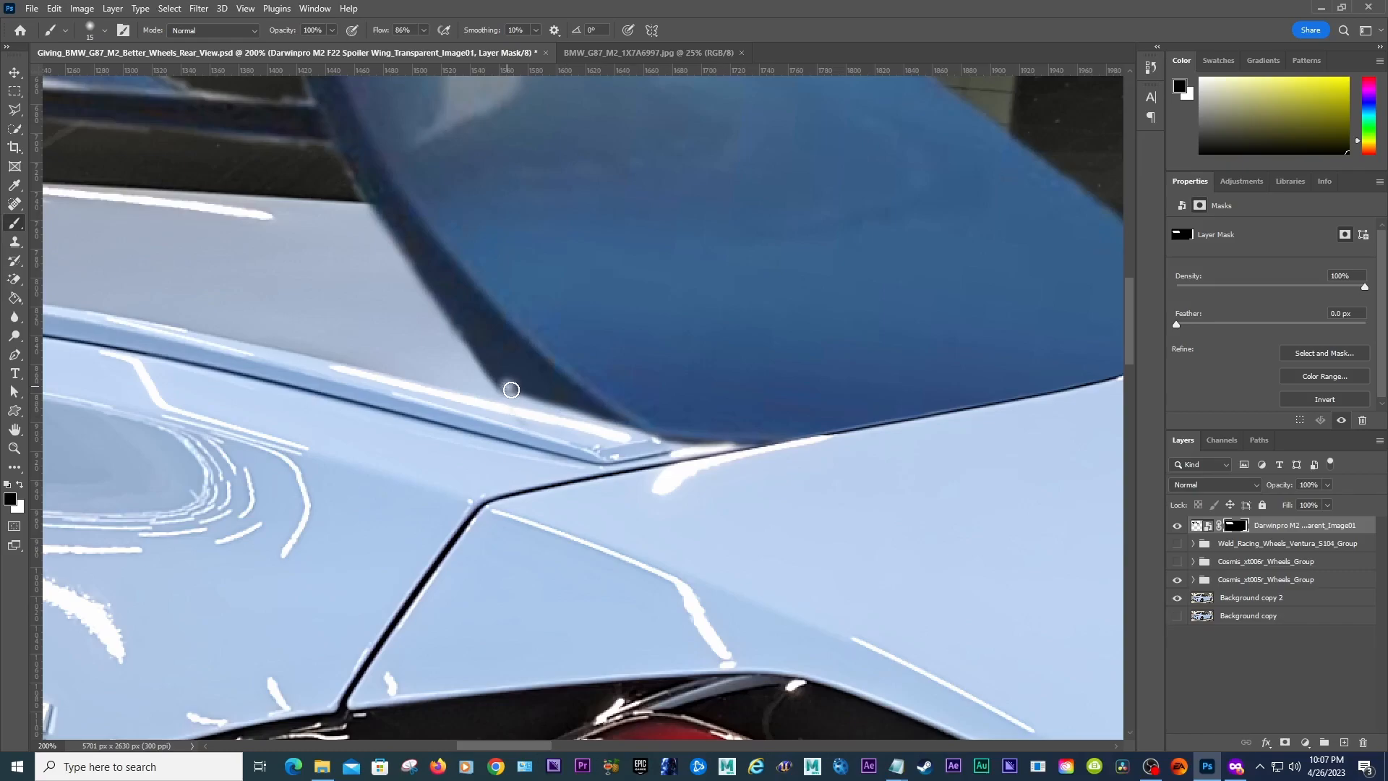
key(x)
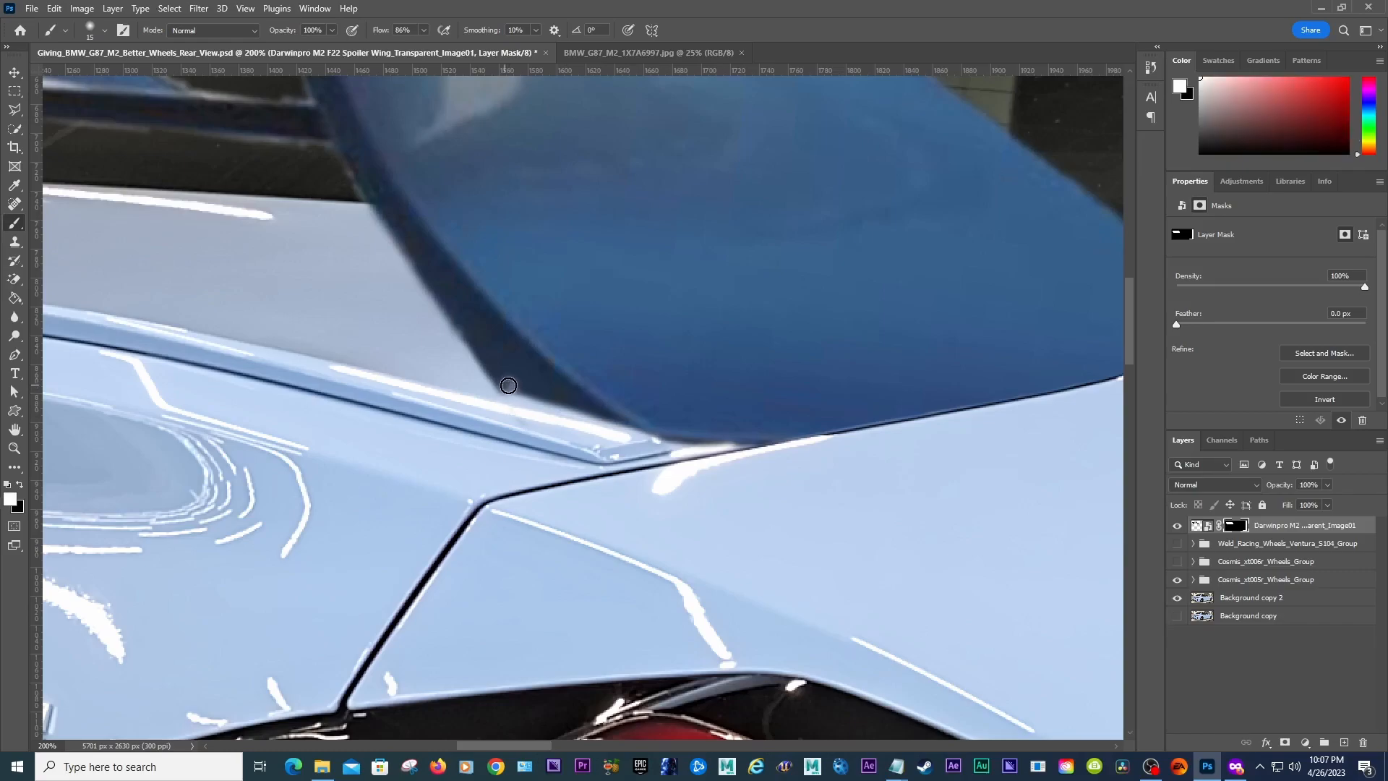
mouse_move(516, 395)
mouse_down()
mouse_move(698, 444)
mouse_move(750, 440)
mouse_up()
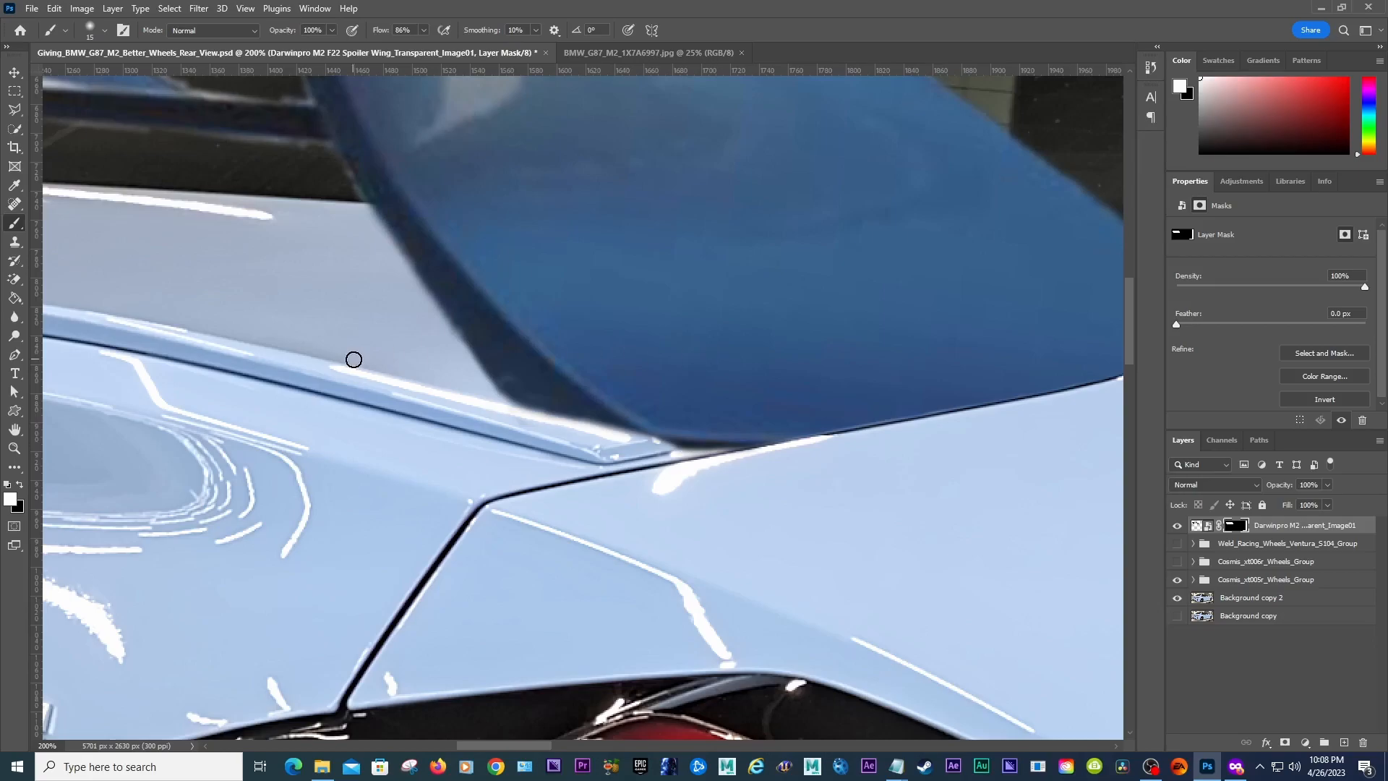
Step: Zoom out and pan to inspect how the spoiler sits on the trunk
click(14, 448)
alt+click(400, 373)
alt+click(400, 373)
alt+click(401, 373)
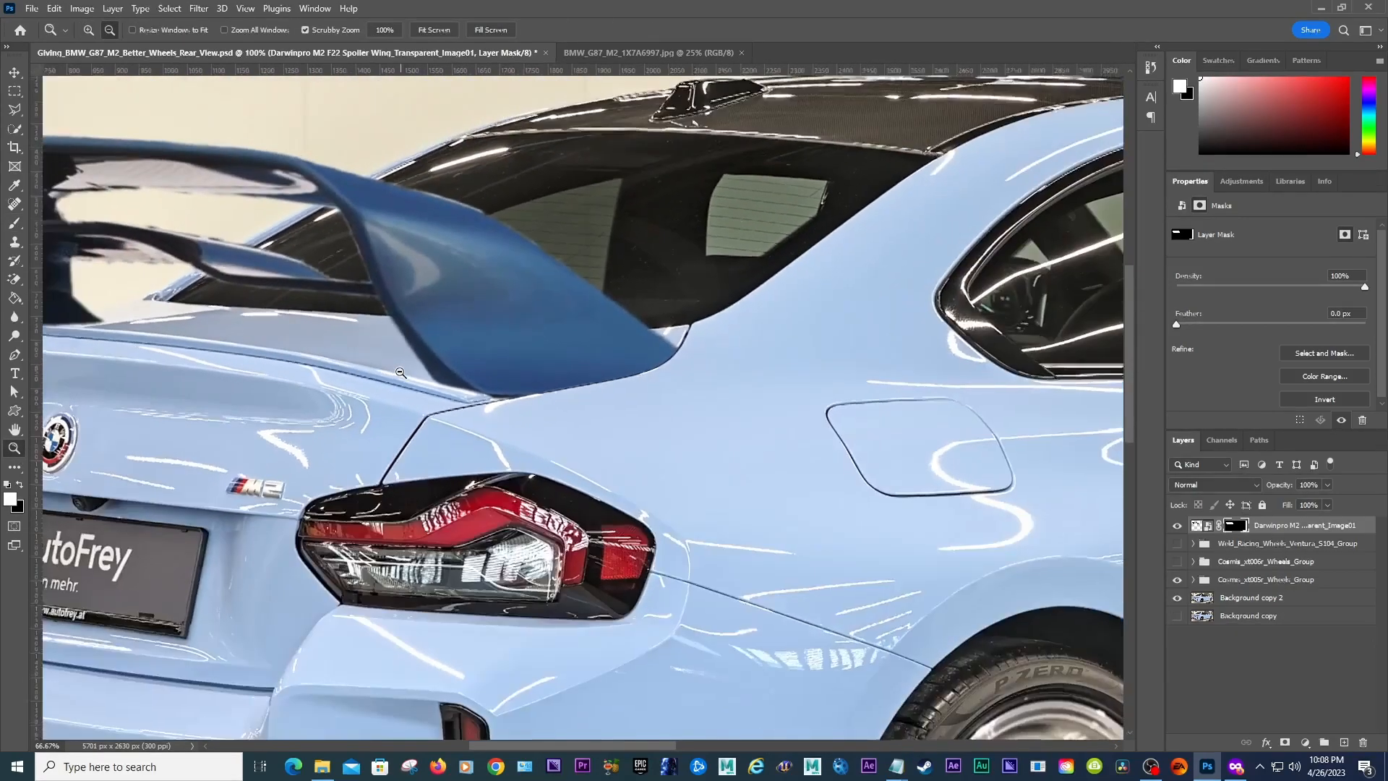
drag(636, 745, 581, 740)
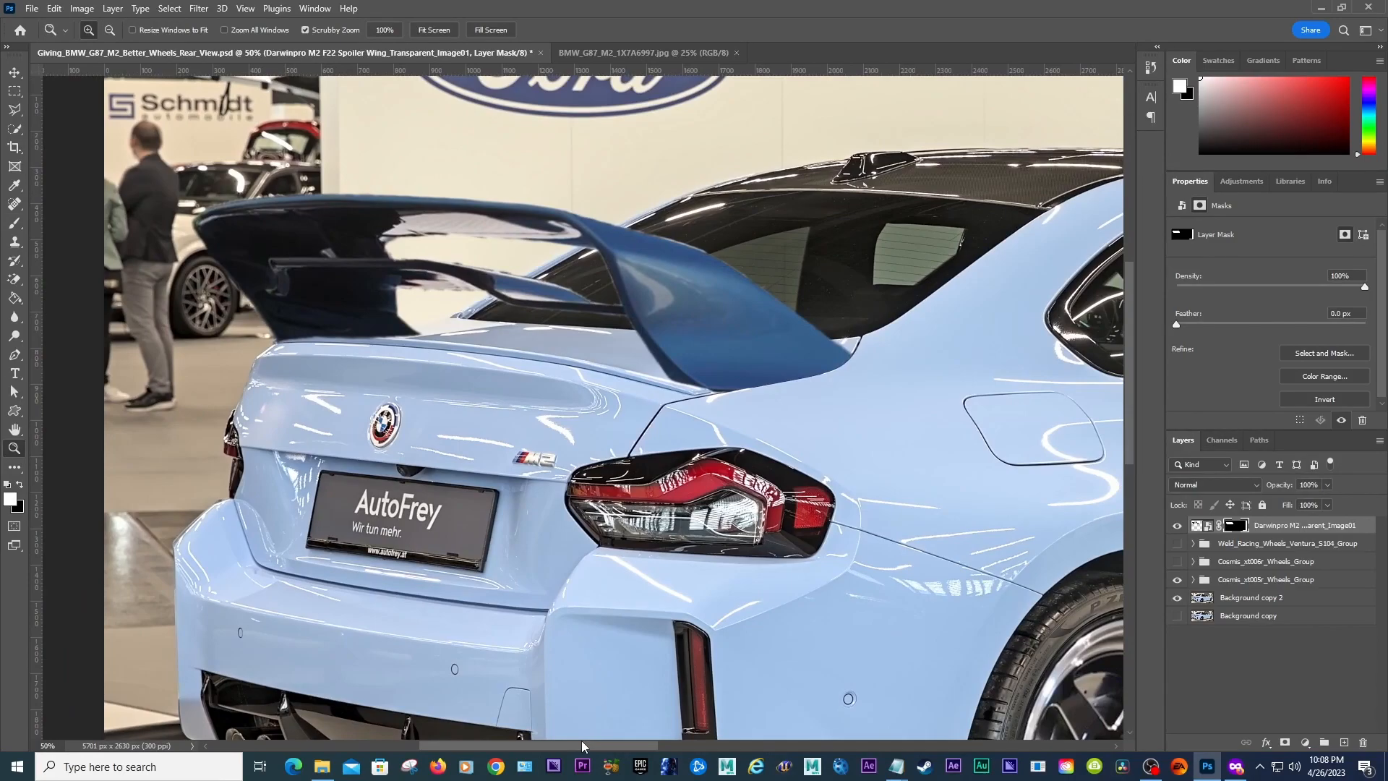
drag(582, 740, 580, 740)
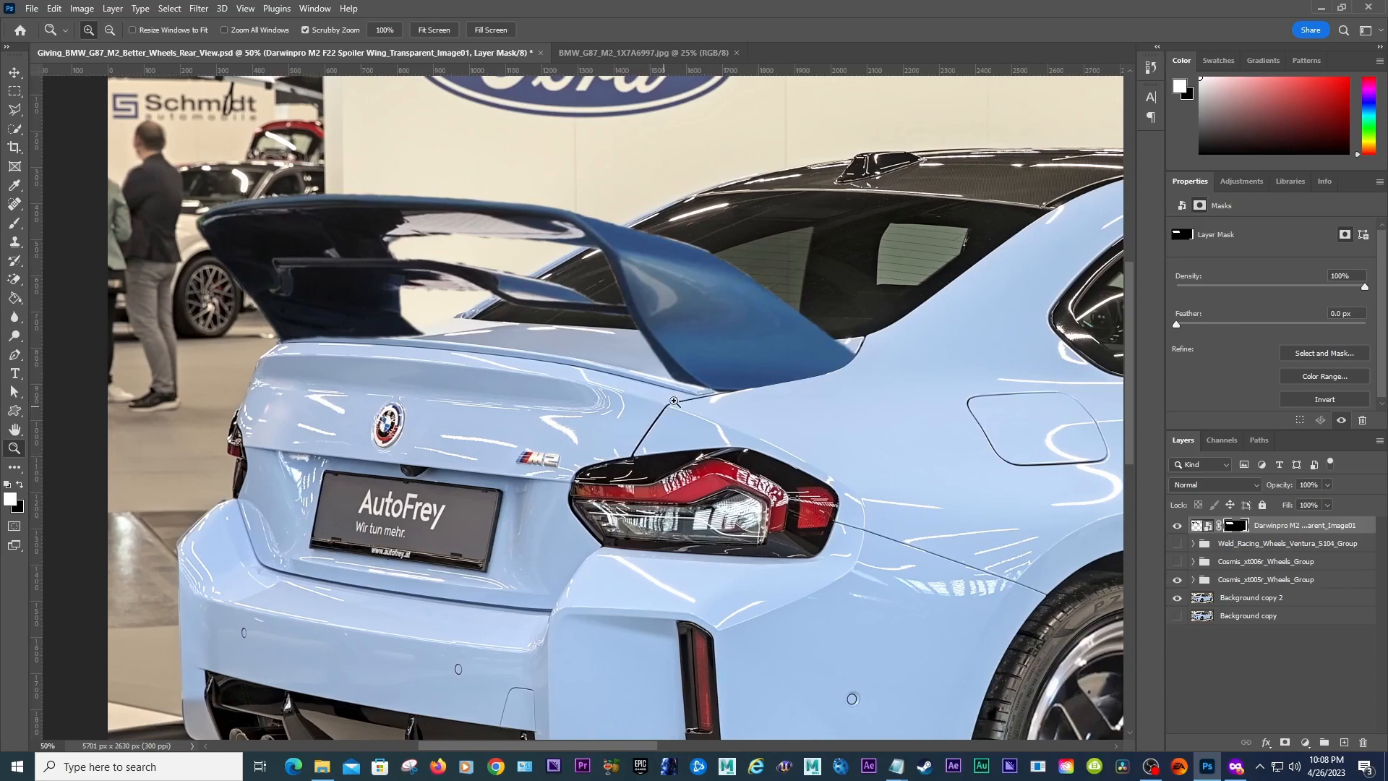
drag(641, 752, 678, 749)
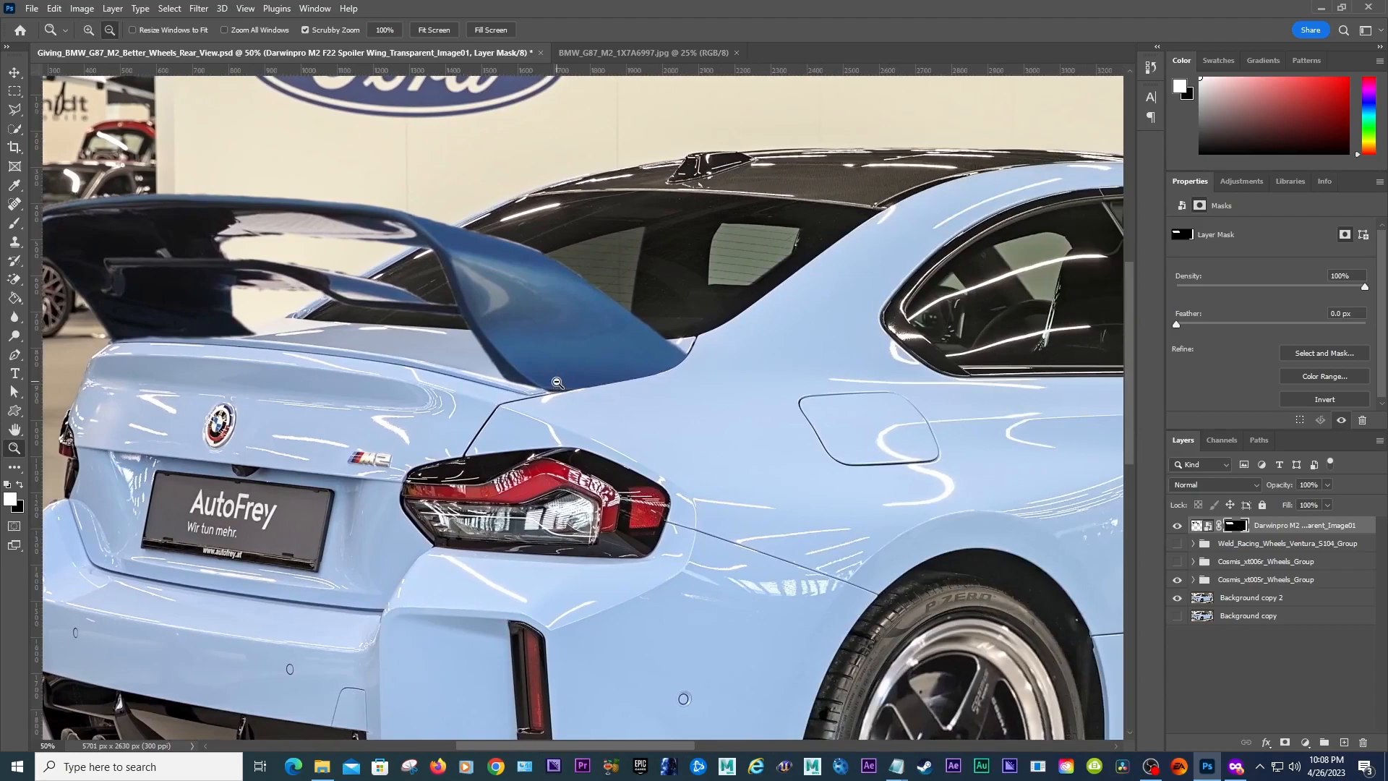
alt+click(563, 380)
mouse_move(538, 747)
mouse_down()
mouse_move(606, 743)
mouse_move(526, 744)
mouse_move(534, 731)
mouse_up()
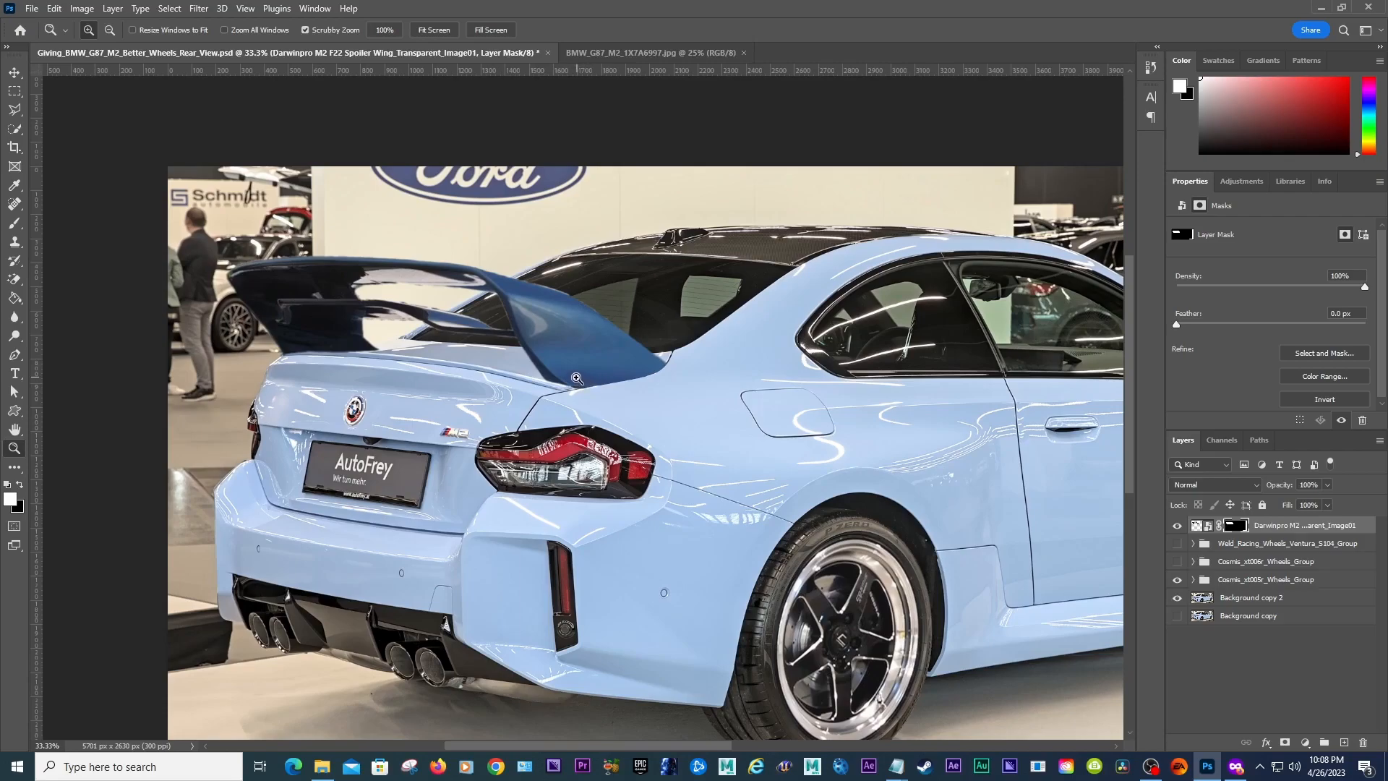
drag(704, 747, 607, 748)
Step: With a larger brush, paint black on the mask to hide the spoiler's left base below the trunk lid edge
click(687, 350)
click(687, 350)
click(687, 351)
click(687, 351)
key(b)
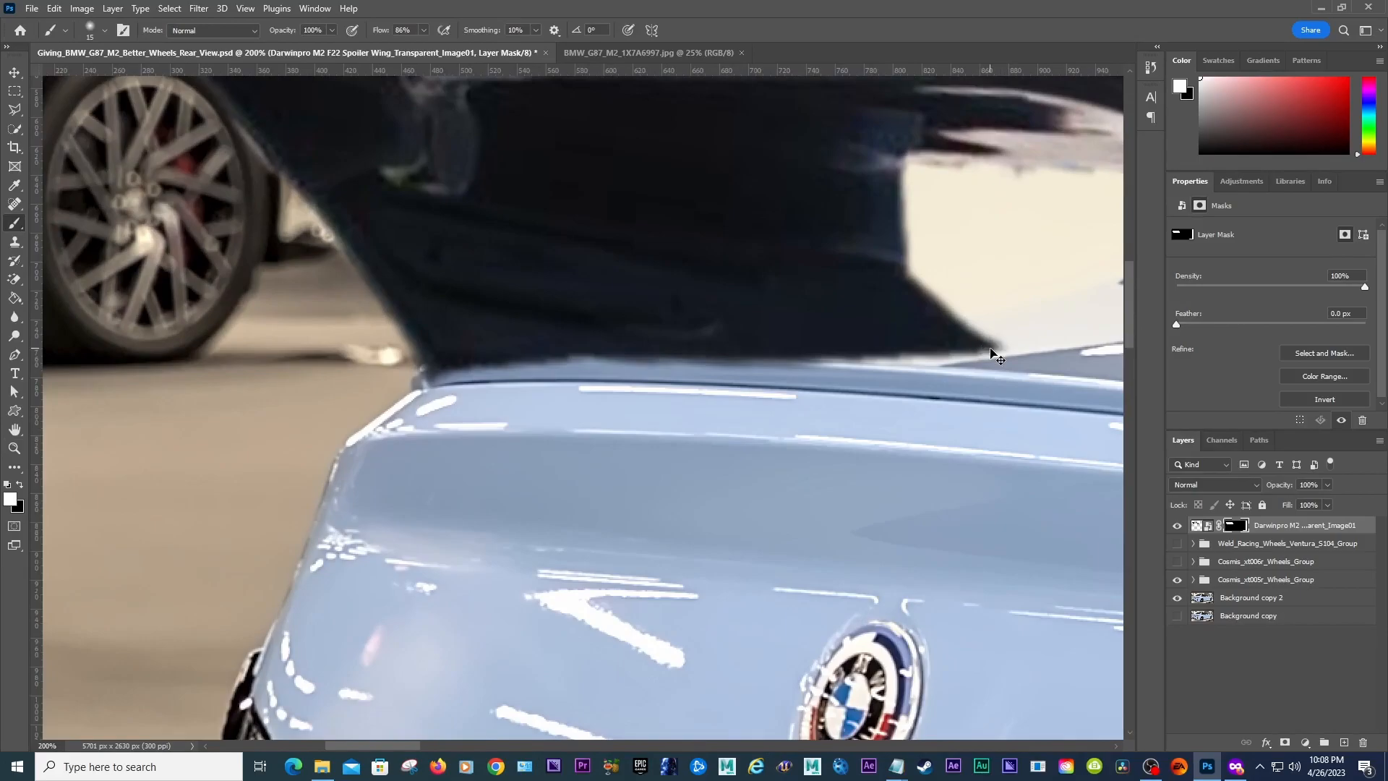
key(x)
key(bracketright)
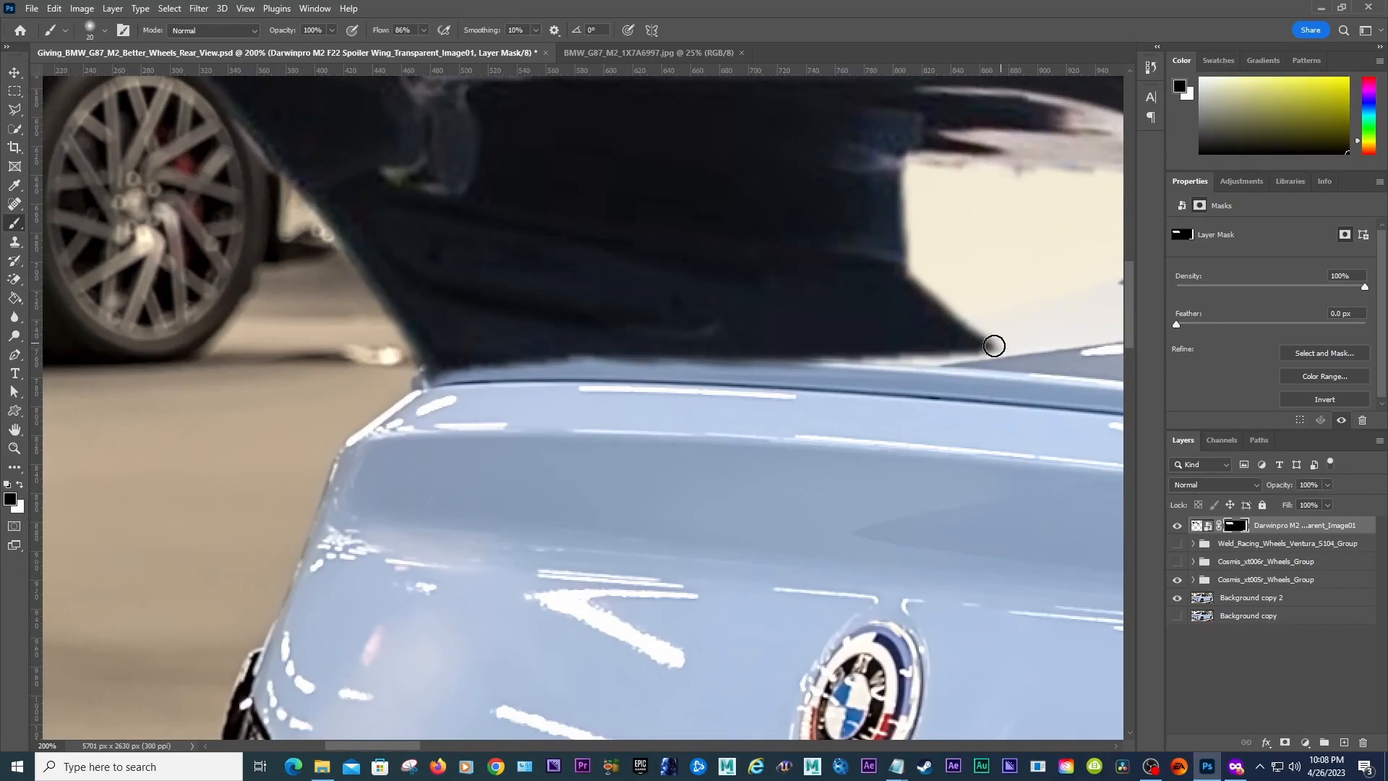
mouse_move(967, 346)
mouse_down()
mouse_move(584, 350)
mouse_move(461, 370)
mouse_up()
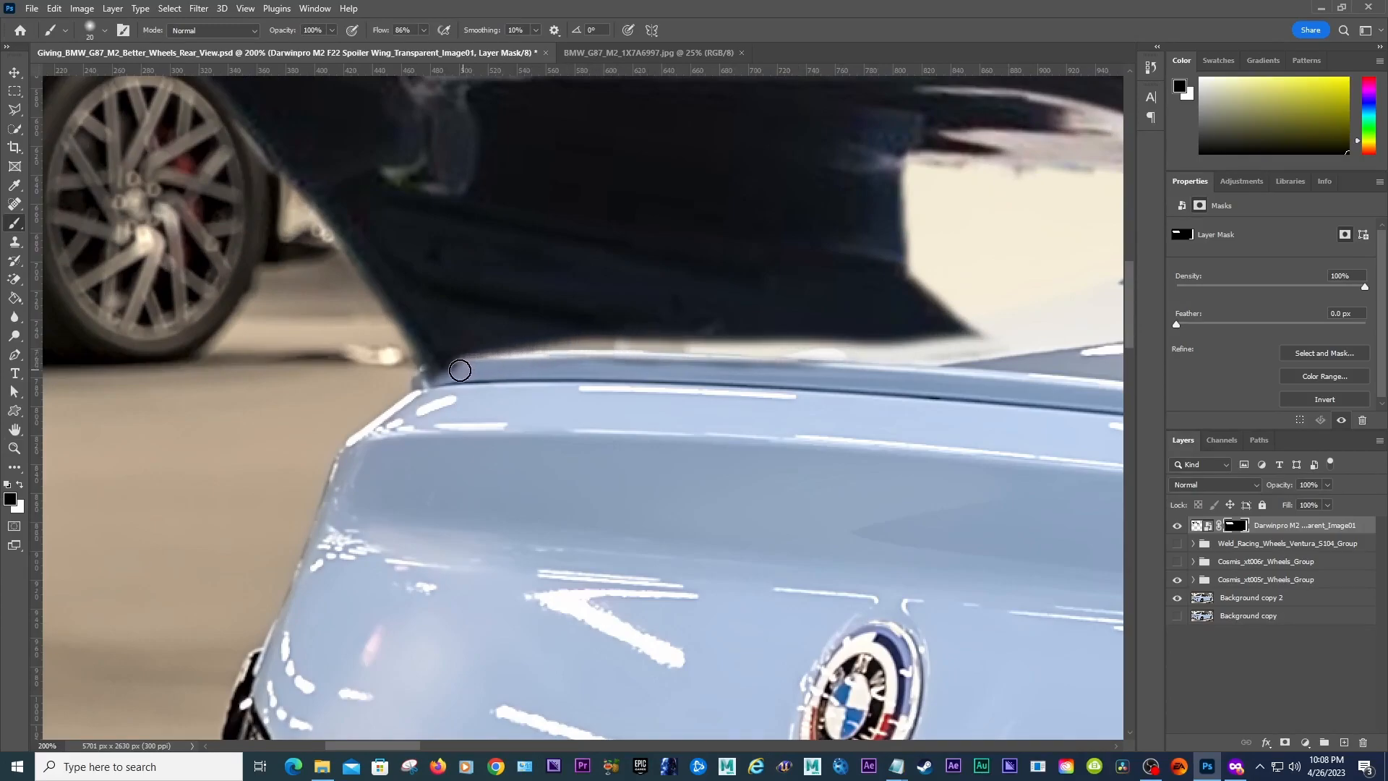
drag(405, 746, 422, 746)
mouse_move(319, 355)
mouse_down()
mouse_move(331, 350)
mouse_move(258, 376)
mouse_move(443, 348)
mouse_up()
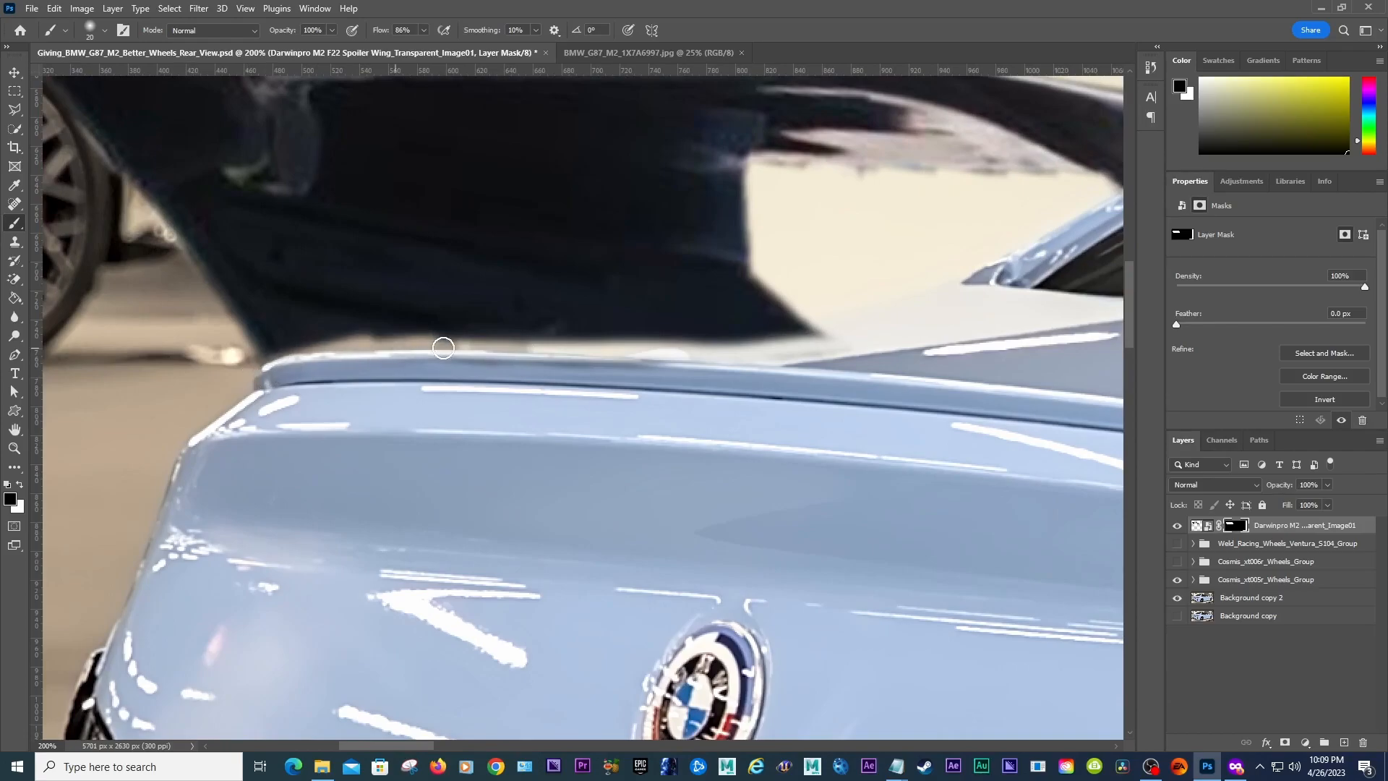
Step: With a smaller brush, paint white on the mask along the trunk edge to restore the spoiler's left base
key(x)
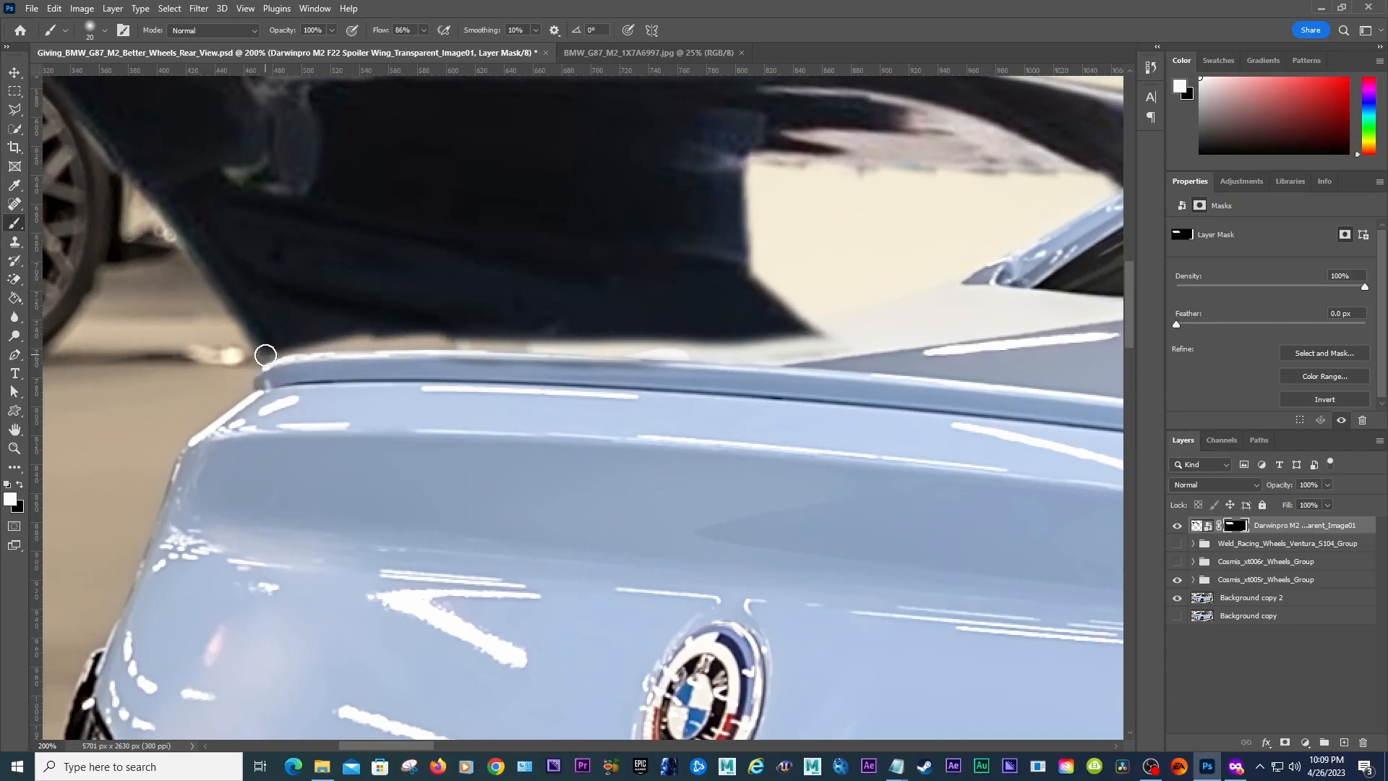
key(bracketleft)
click(104, 31)
click(767, 4)
mouse_move(265, 356)
mouse_down()
mouse_move(359, 340)
mouse_move(640, 348)
mouse_up()
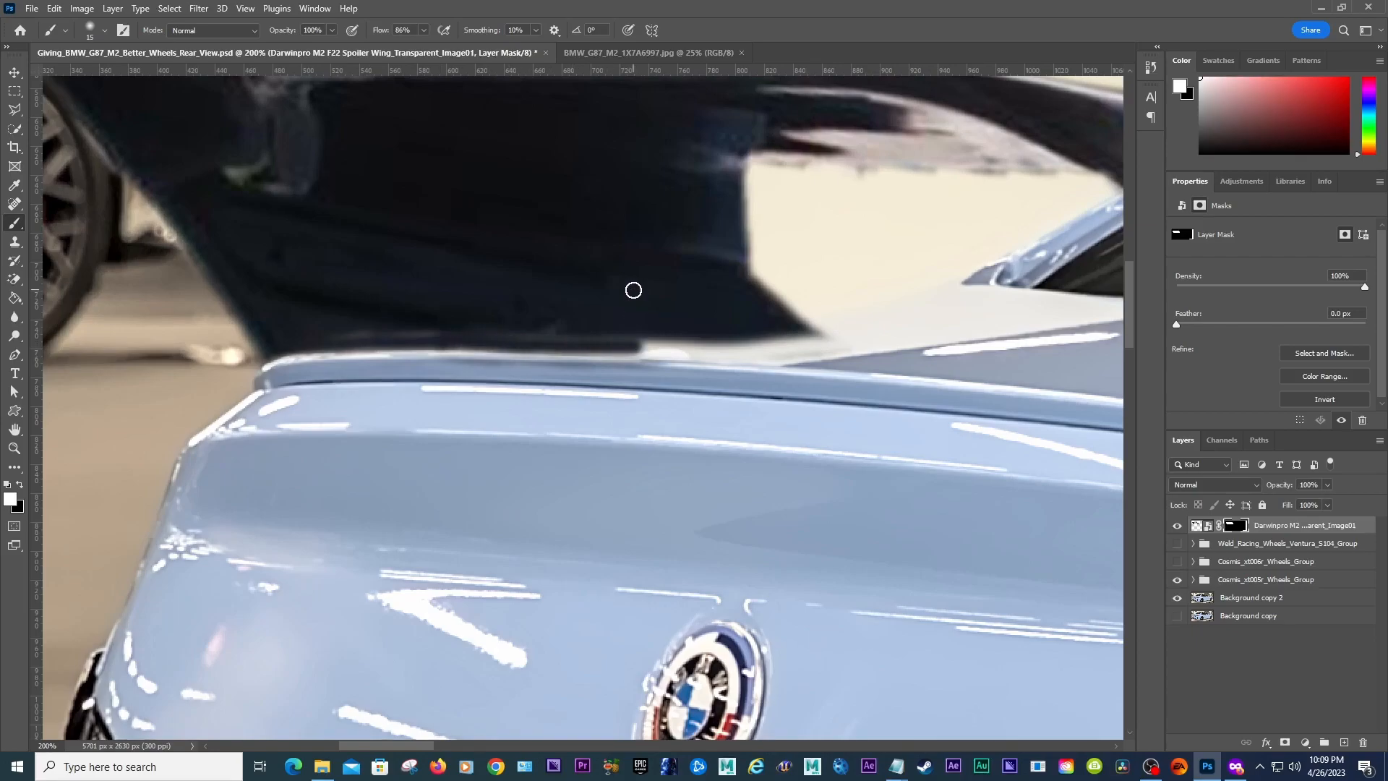
Step: Touch up the mask along the trunk edge under the spoiler, alternating black and white strokes
mouse_move(432, 745)
mouse_down()
mouse_move(480, 737)
mouse_move(414, 736)
mouse_move(441, 734)
mouse_move(427, 734)
mouse_up()
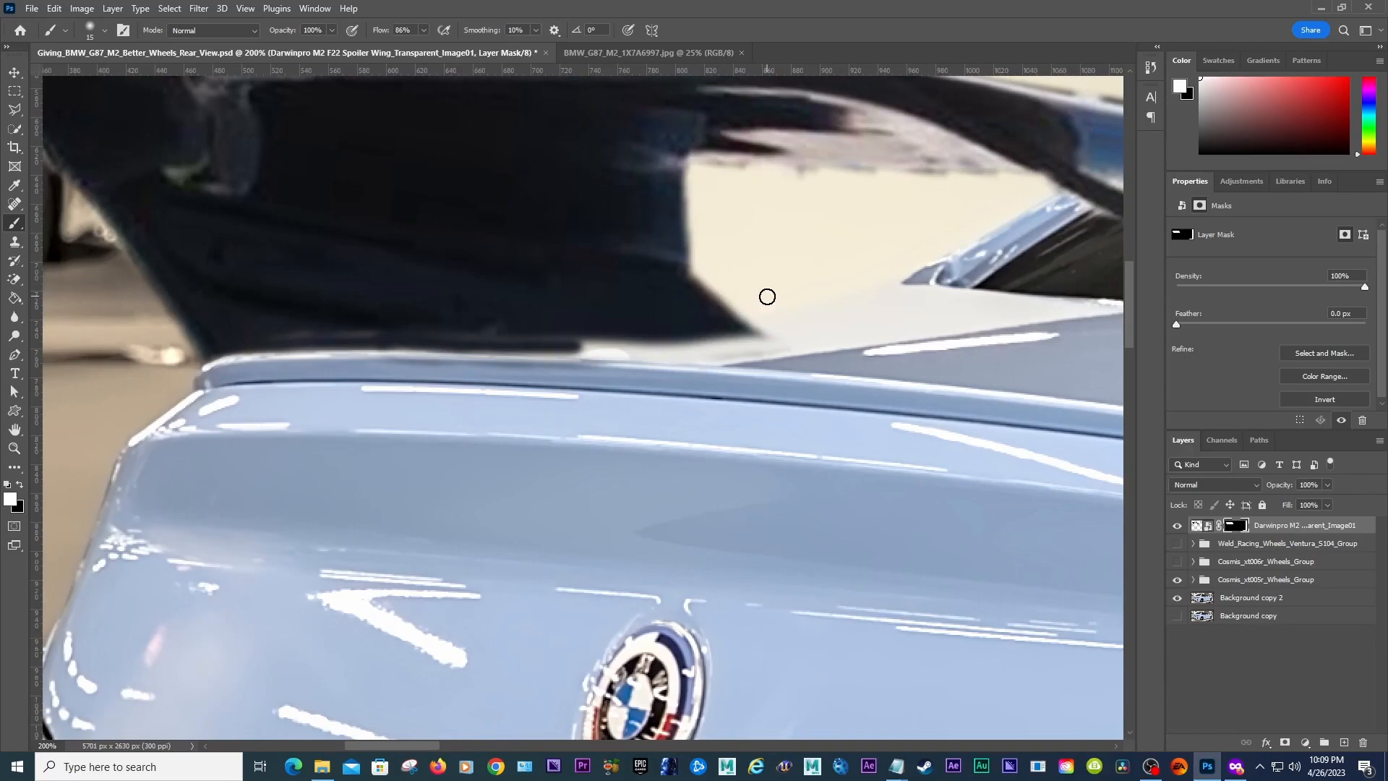
key(x)
mouse_move(767, 294)
mouse_down()
mouse_move(403, 345)
mouse_move(696, 332)
mouse_move(497, 359)
mouse_move(657, 353)
mouse_move(555, 373)
mouse_move(464, 362)
mouse_move(487, 352)
mouse_move(381, 368)
mouse_move(435, 351)
mouse_move(795, 324)
mouse_move(547, 343)
mouse_up()
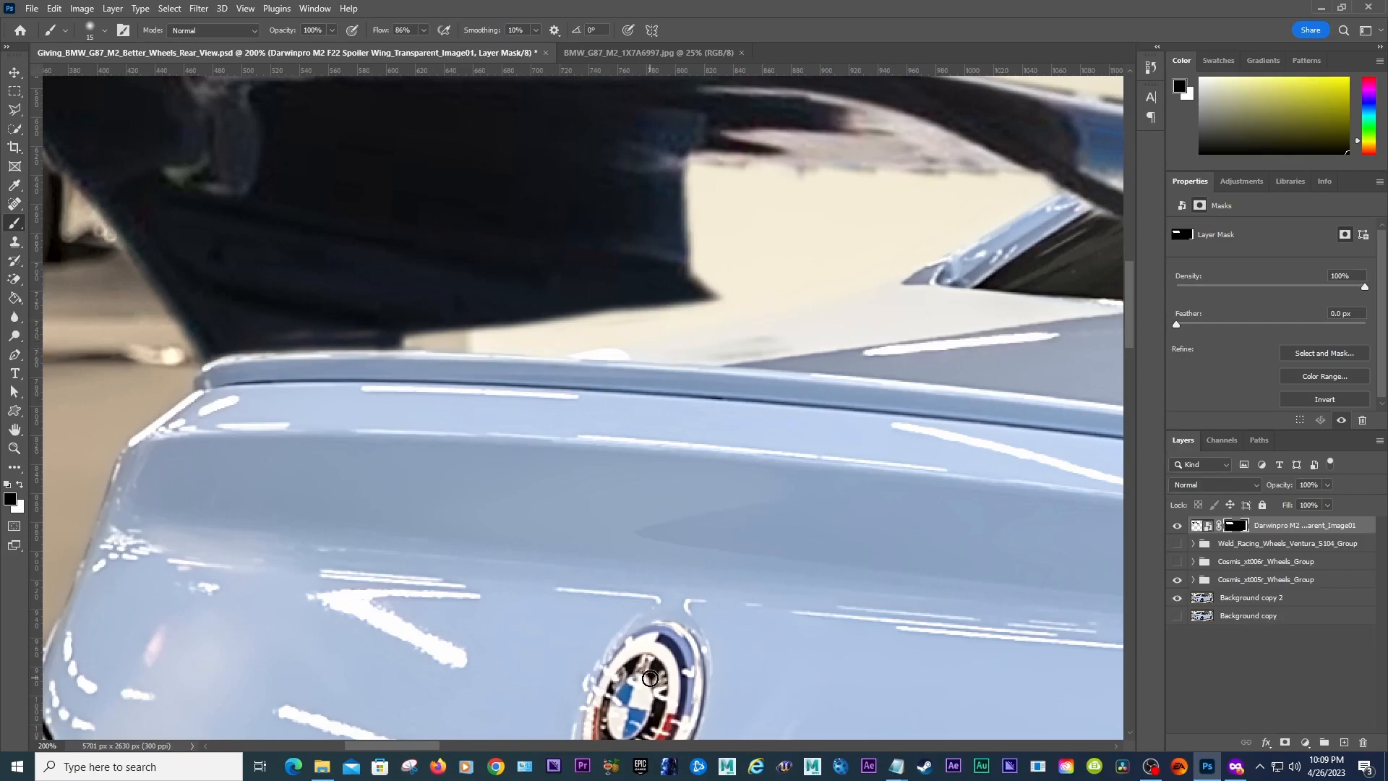
mouse_move(397, 746)
mouse_down()
mouse_move(347, 749)
mouse_move(406, 749)
mouse_up()
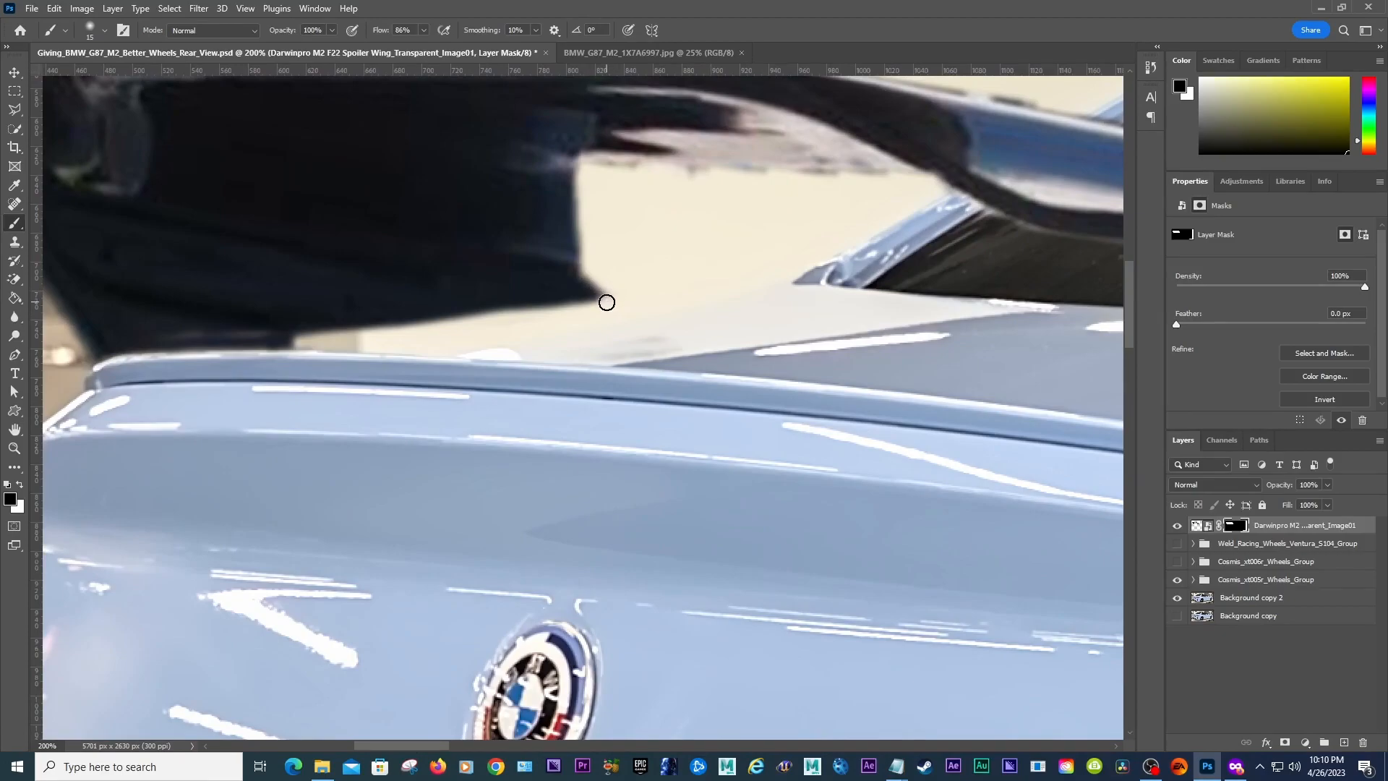
key(x)
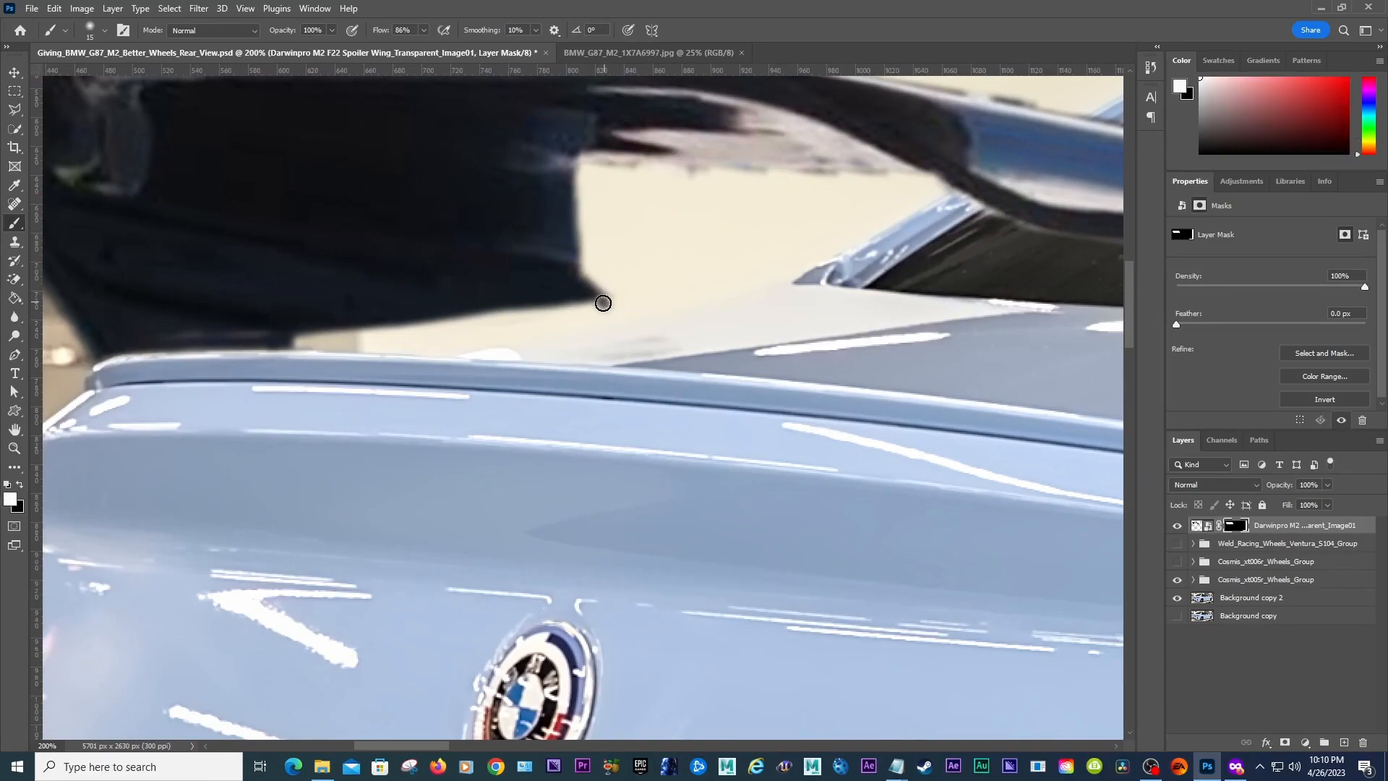
mouse_move(623, 304)
mouse_down()
mouse_move(372, 347)
mouse_move(171, 335)
mouse_move(401, 320)
mouse_move(346, 332)
mouse_move(415, 332)
mouse_move(442, 320)
mouse_move(297, 337)
mouse_move(525, 312)
mouse_move(437, 333)
mouse_move(597, 303)
mouse_up()
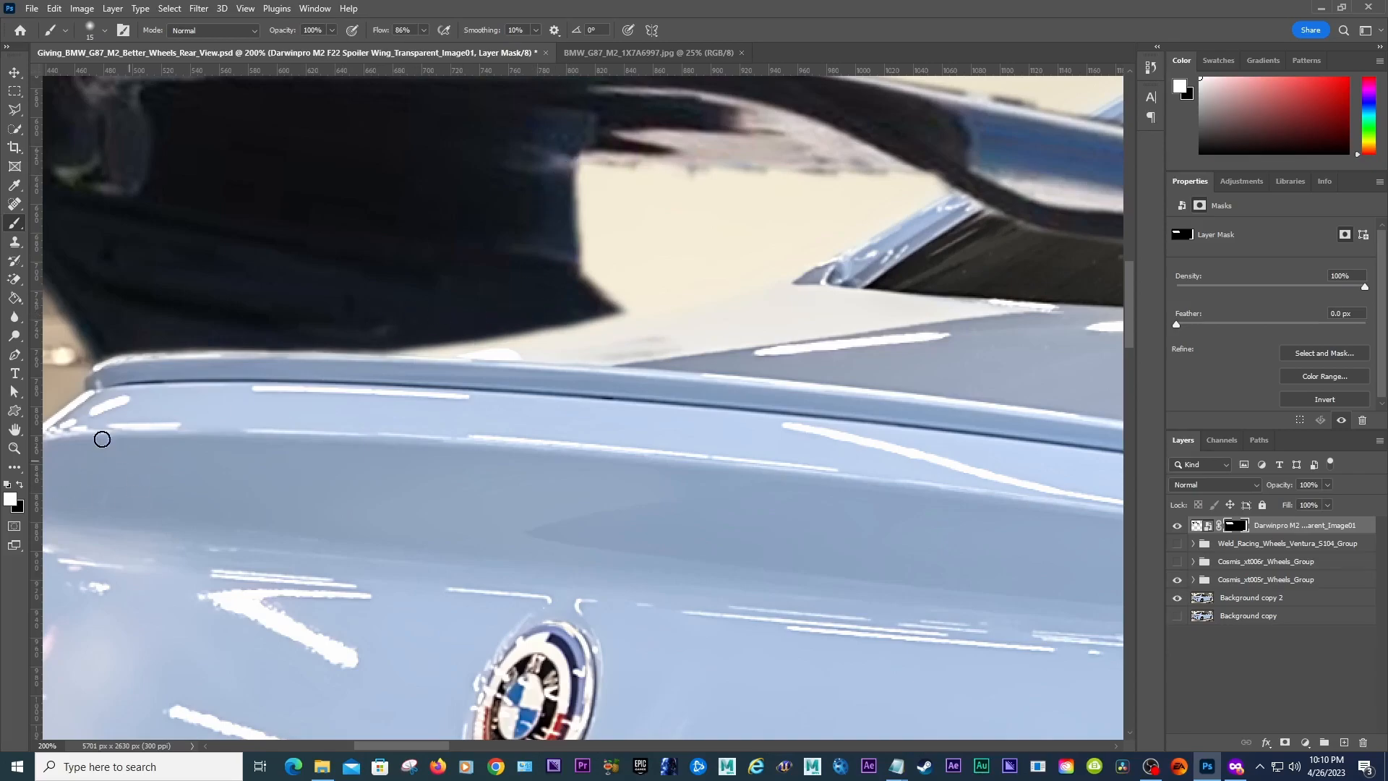
Step: Zoom out to review the whole car with the fitted spoiler
click(14, 450)
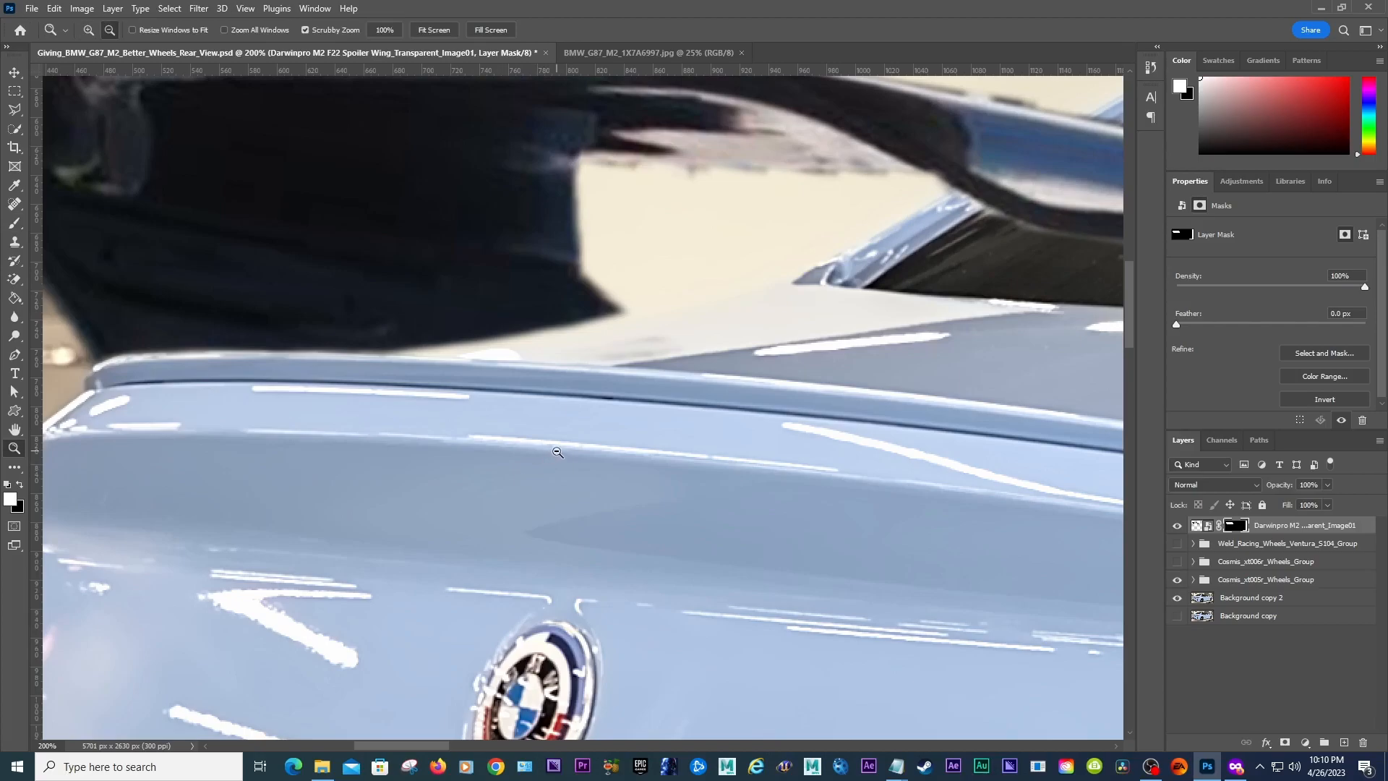
alt+click(558, 451)
alt+click(558, 452)
alt+click(557, 452)
alt+click(558, 452)
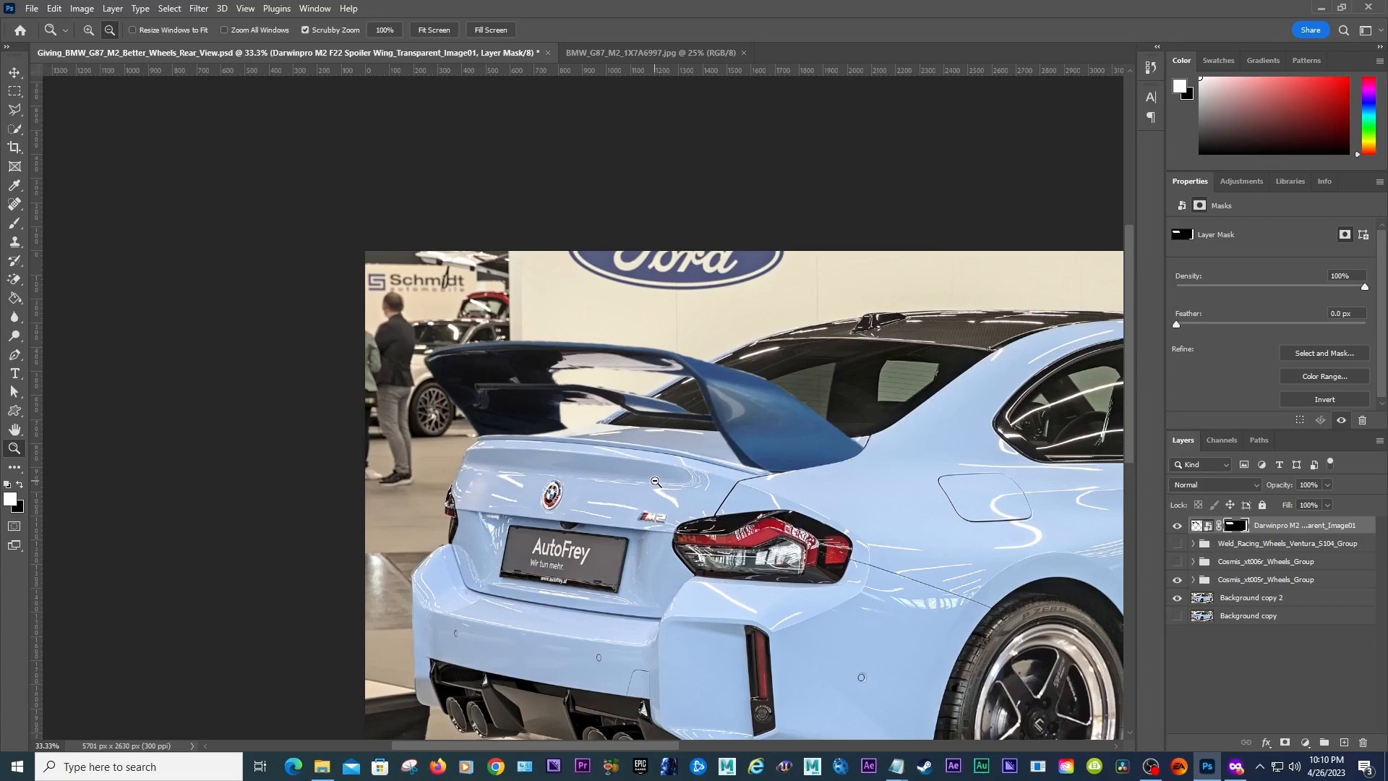
alt+click(647, 438)
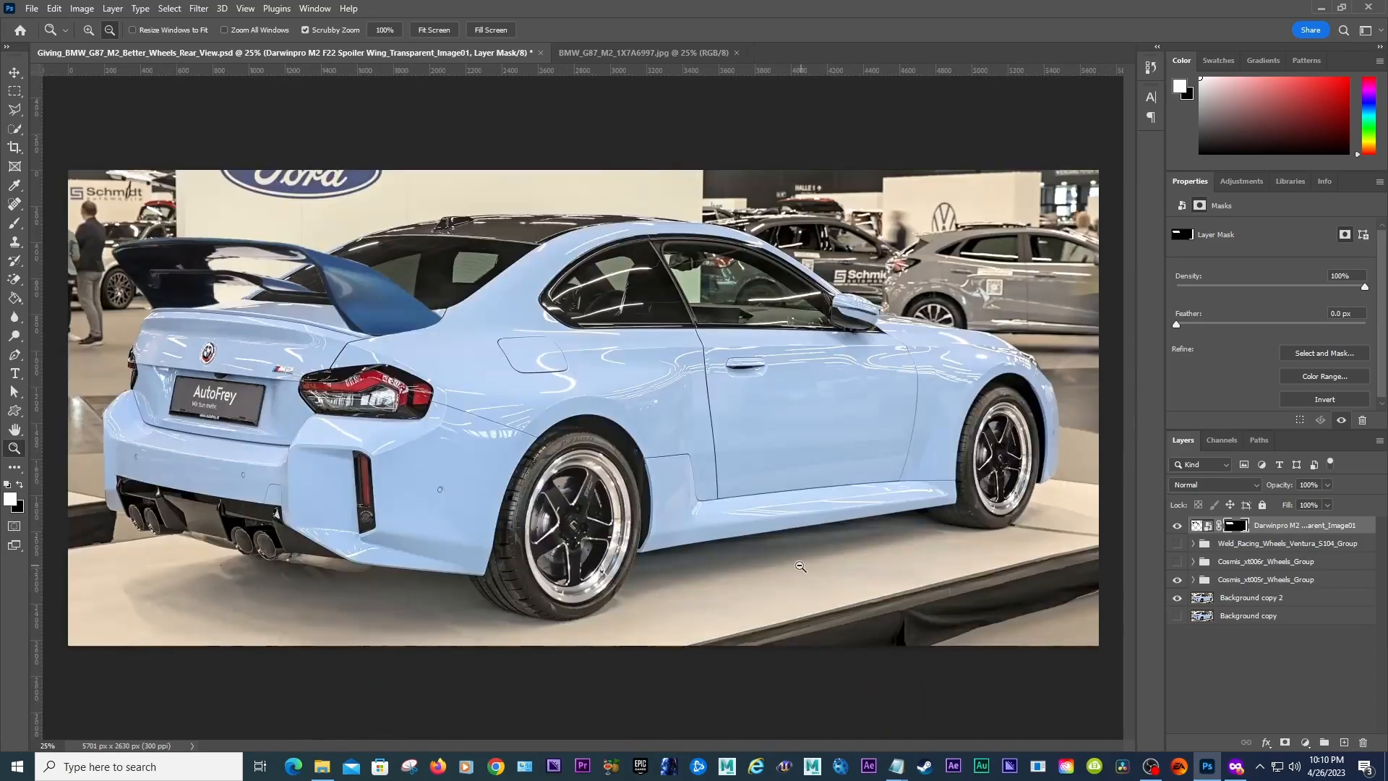